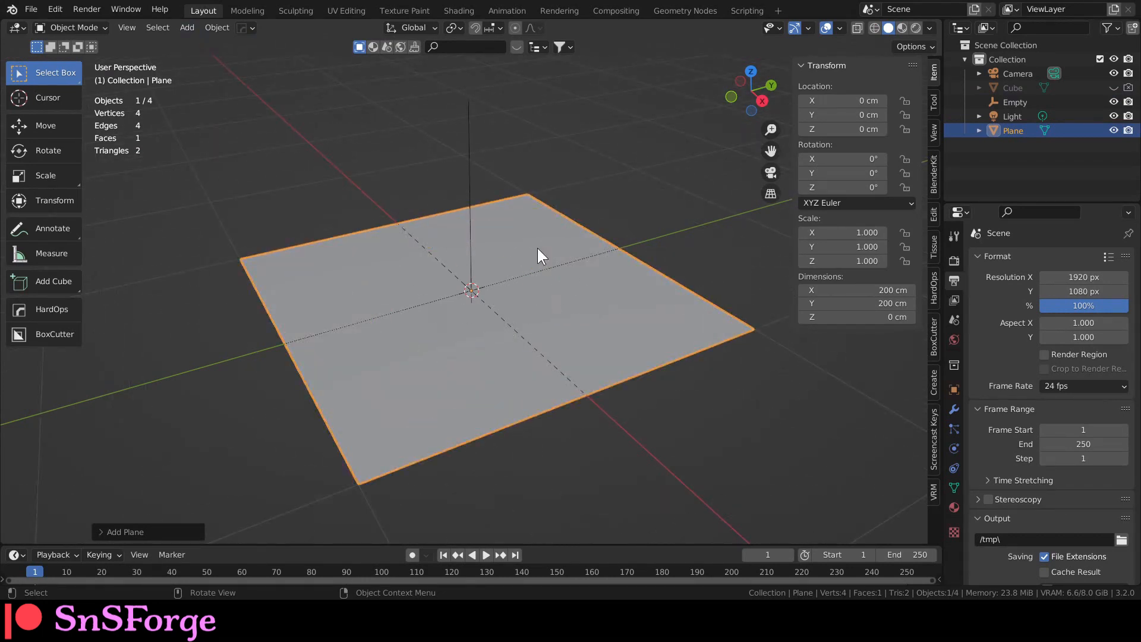
# Subdivide the plane's mesh in Edit Mode with 100 cuts and return to Object Mode
pyautogui.moveTo(592, 323); pyautogui.dragTo(568, 320, button='middle')
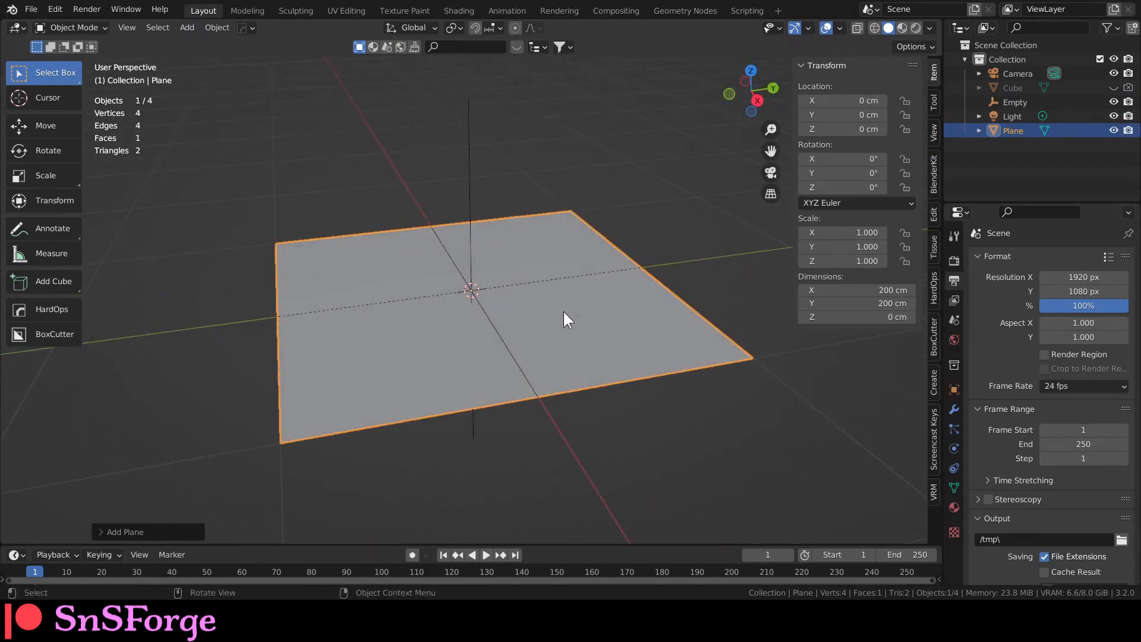
pyautogui.press('Tab')
pyautogui.rightClick(545, 300)
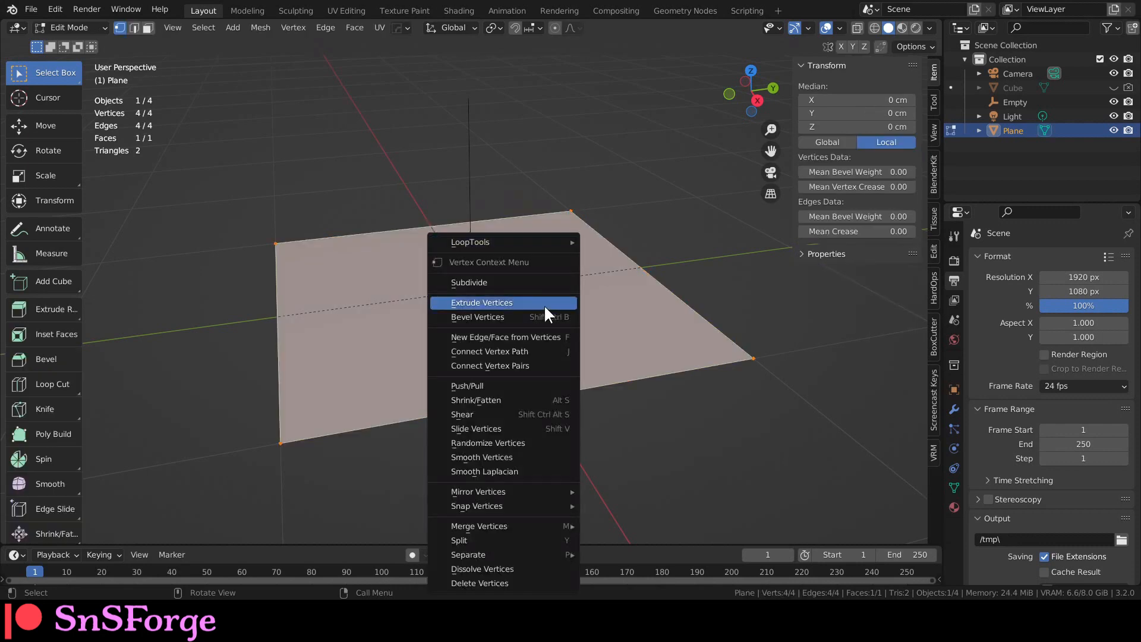
pyautogui.click(522, 282)
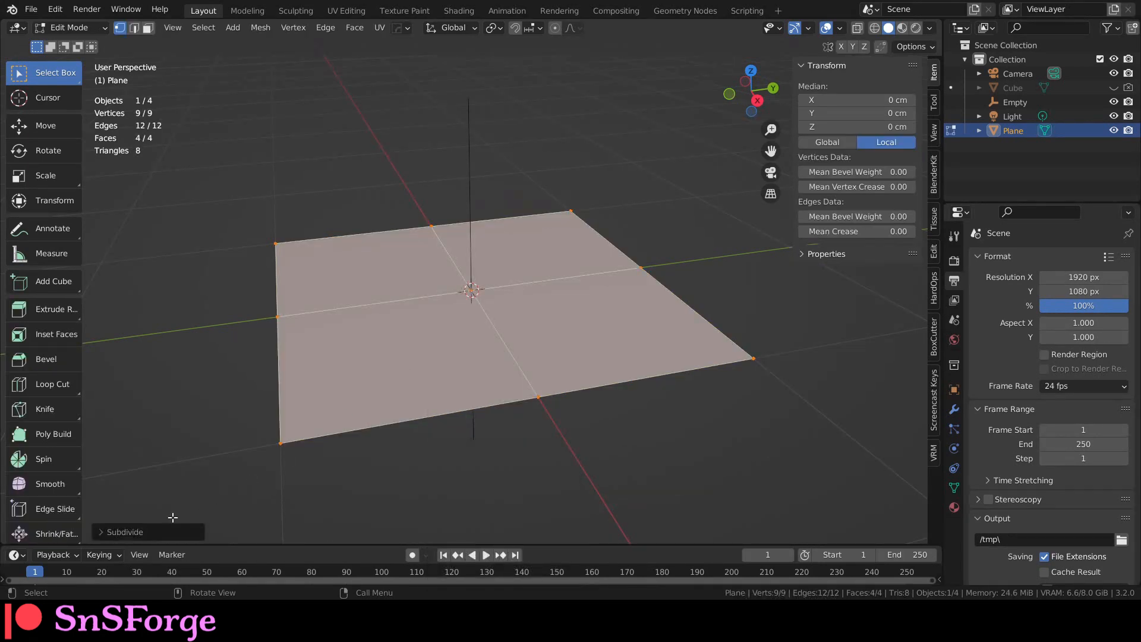
pyautogui.click(116, 535)
pyautogui.click(273, 433)
pyautogui.write('100')
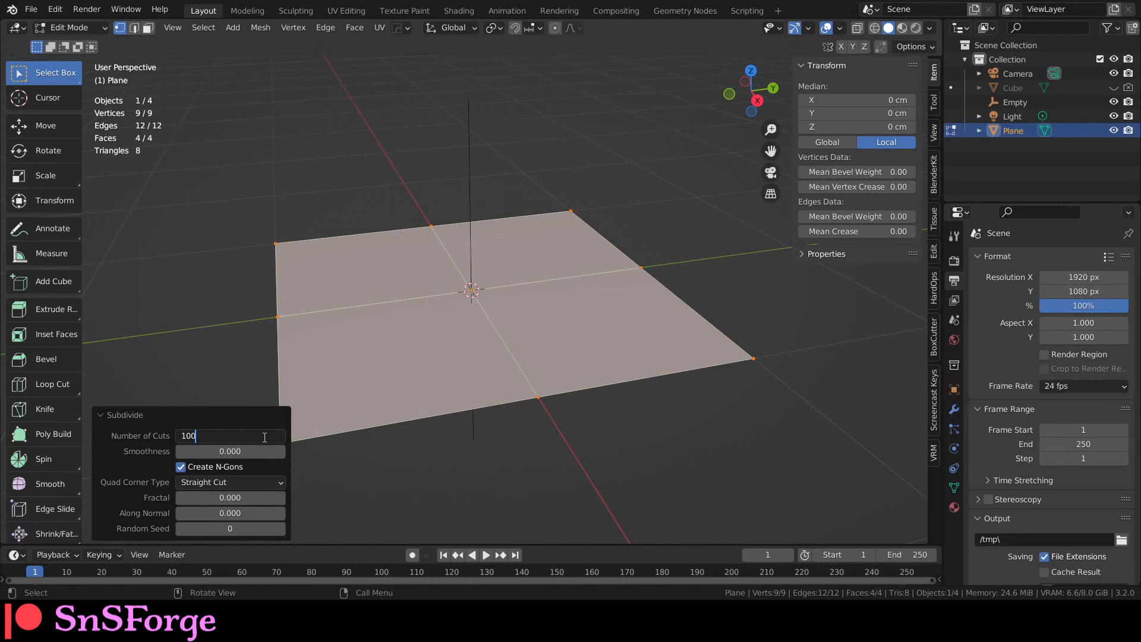
pyautogui.press('Return')
pyautogui.scroll(2, 436, 323)
pyautogui.press('Tab')
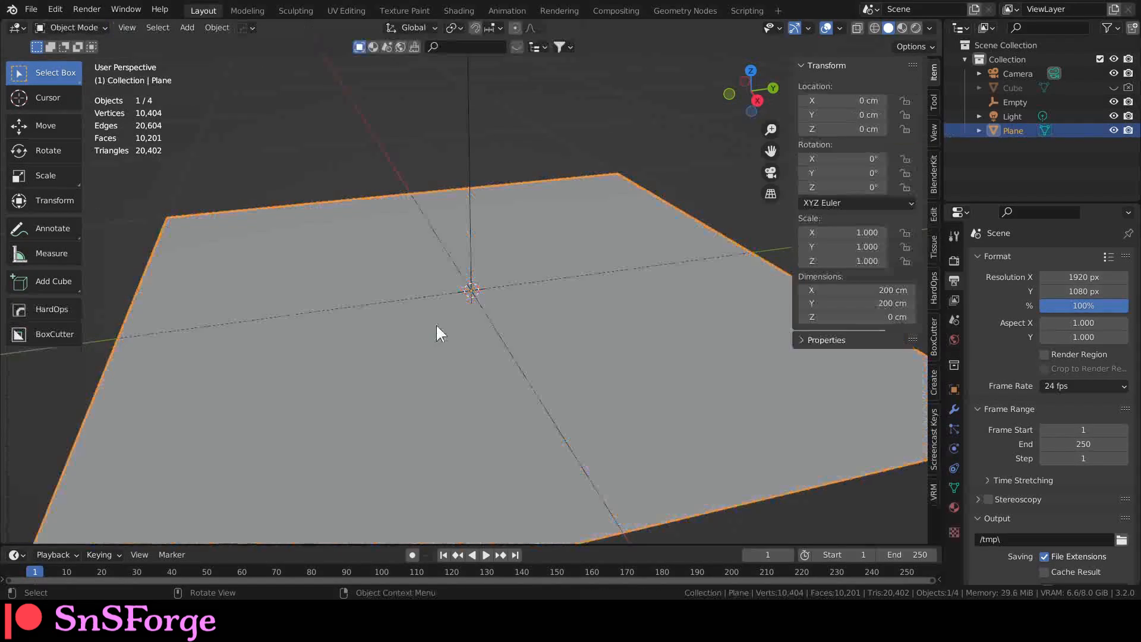
# Add a Displace modifier to the plane and set its strength to 0.1
pyautogui.moveTo(436, 323); pyautogui.dragTo(458, 285, button='middle')
pyautogui.scroll(-4, 455, 341)
pyautogui.scroll(5, 460, 307)
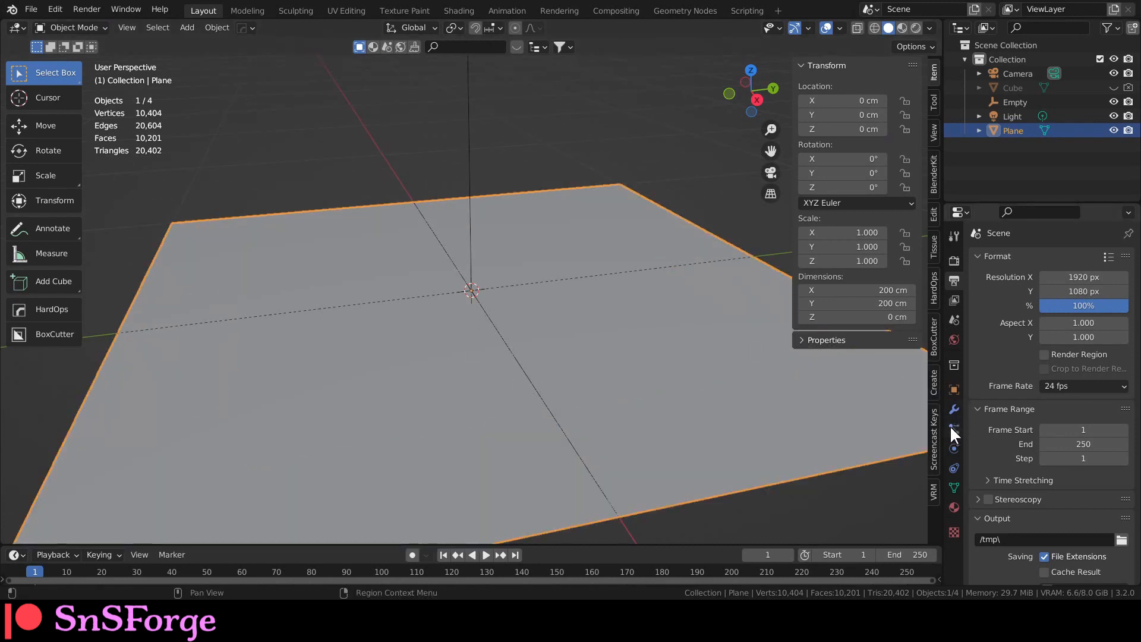
pyautogui.click(953, 409)
pyautogui.click(1017, 257)
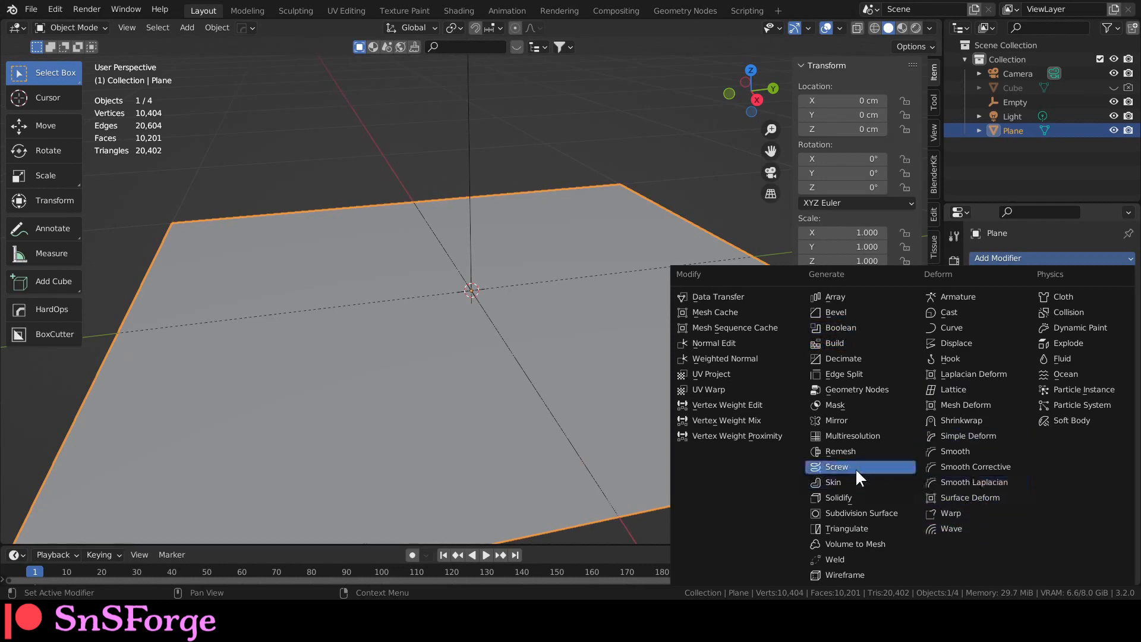
pyautogui.click(976, 342)
pyautogui.scroll(3, 612, 318)
pyautogui.scroll(-5, 602, 334)
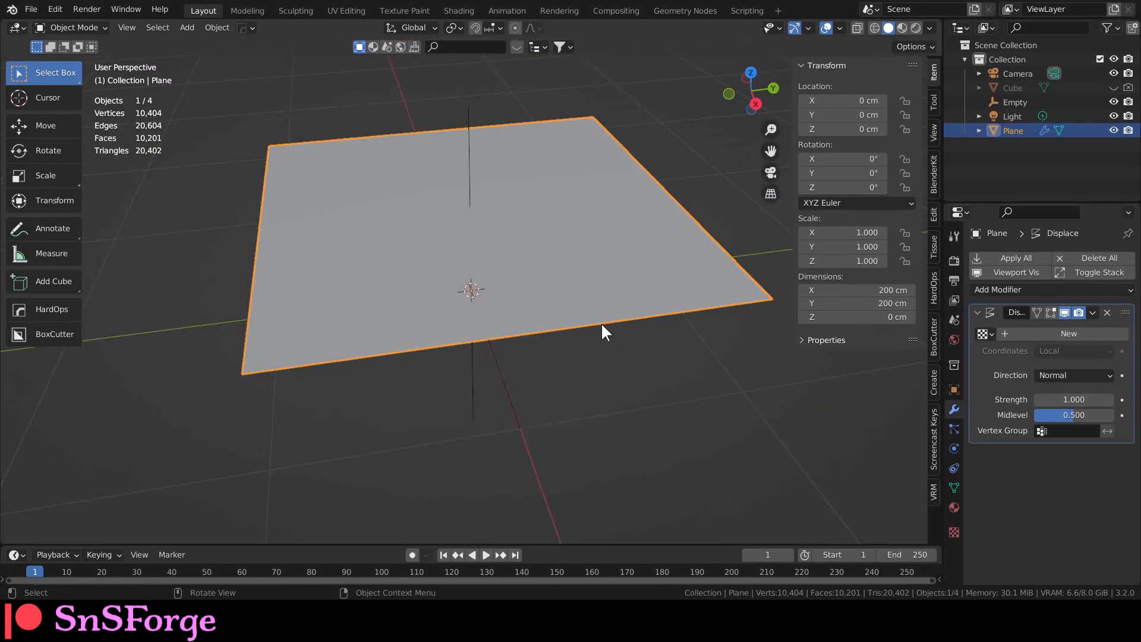
pyautogui.scroll(4, 605, 327)
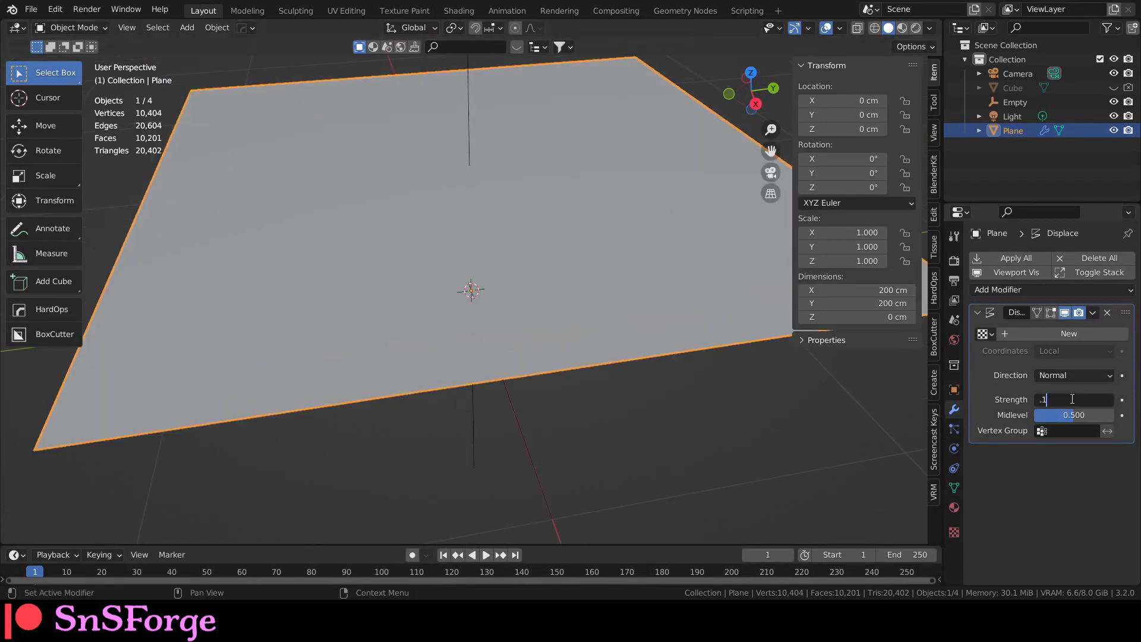
pyautogui.press('Return')
pyautogui.moveTo(542, 393); pyautogui.dragTo(558, 372, button='middle')
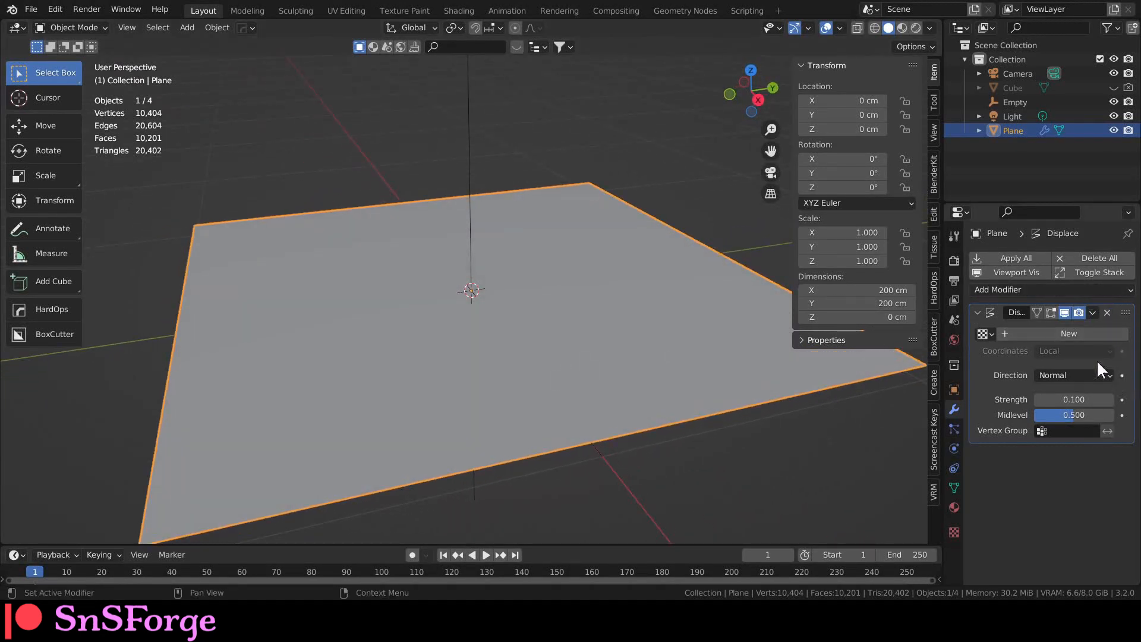
# Create a new texture for the Displace modifier and set its type to Clouds
pyautogui.click(1076, 335)
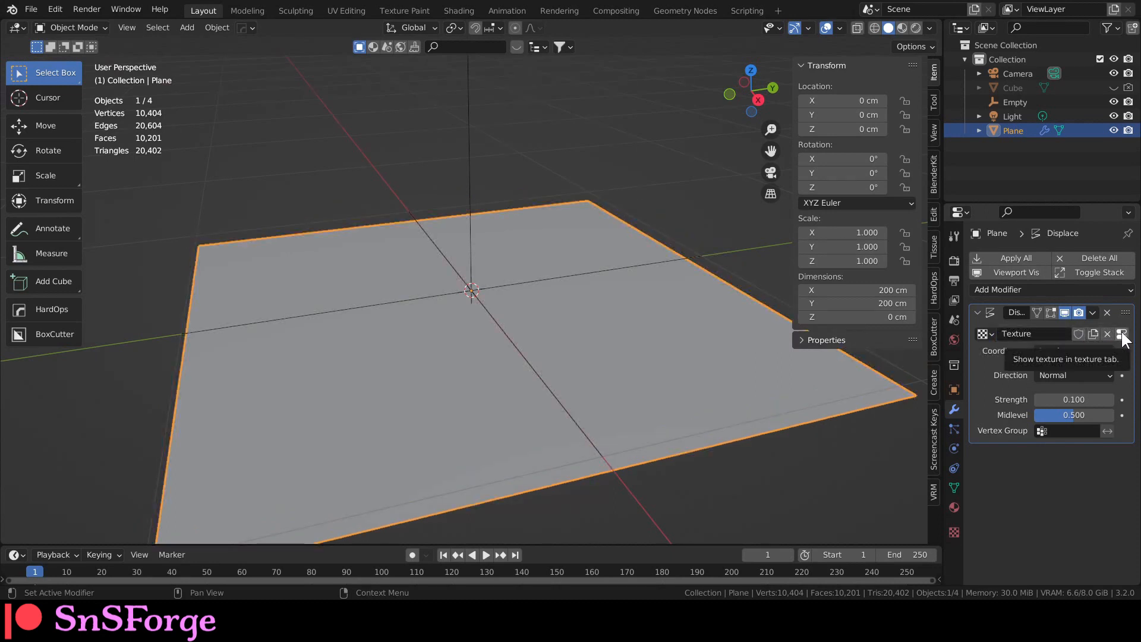
pyautogui.click(1122, 336)
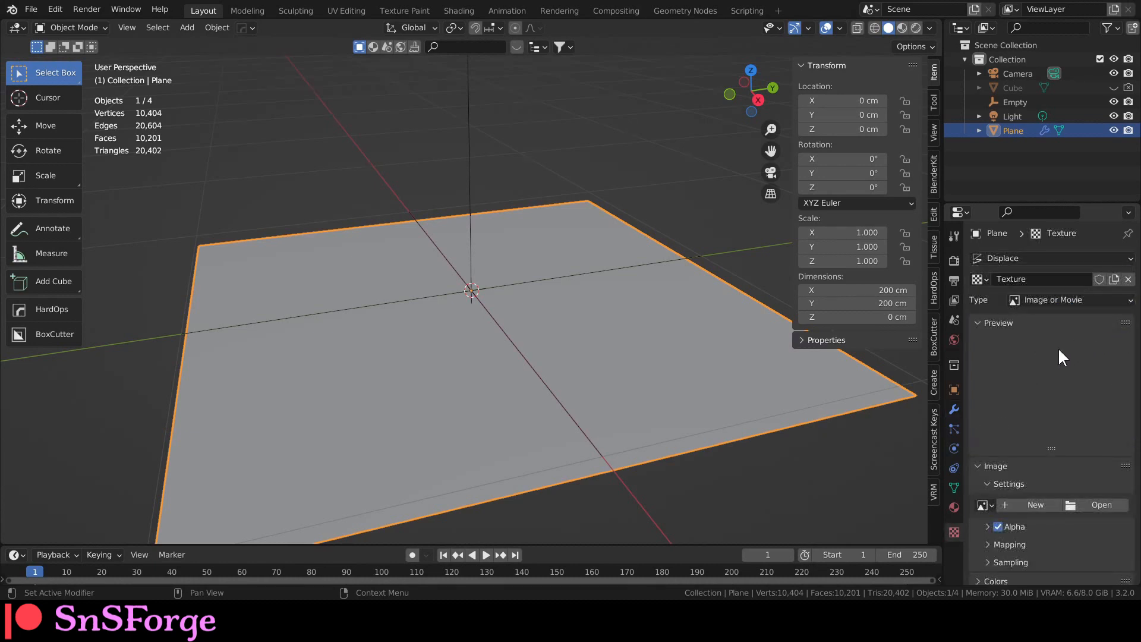
pyautogui.click(1063, 300)
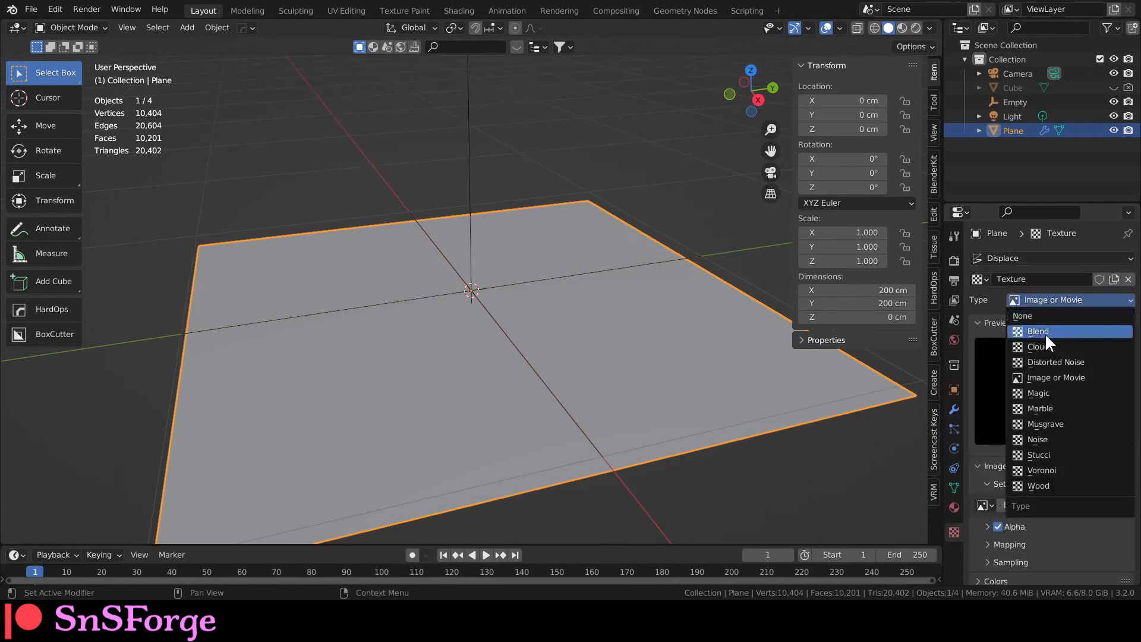
pyautogui.click(1031, 340)
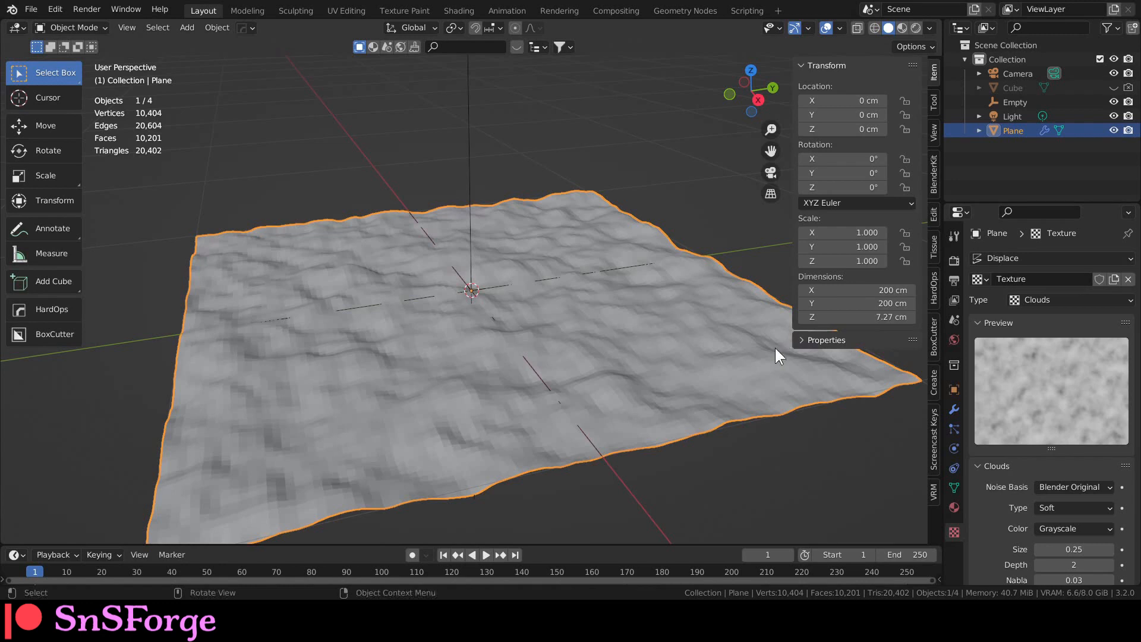
pyautogui.scroll(-2, 1056, 404)
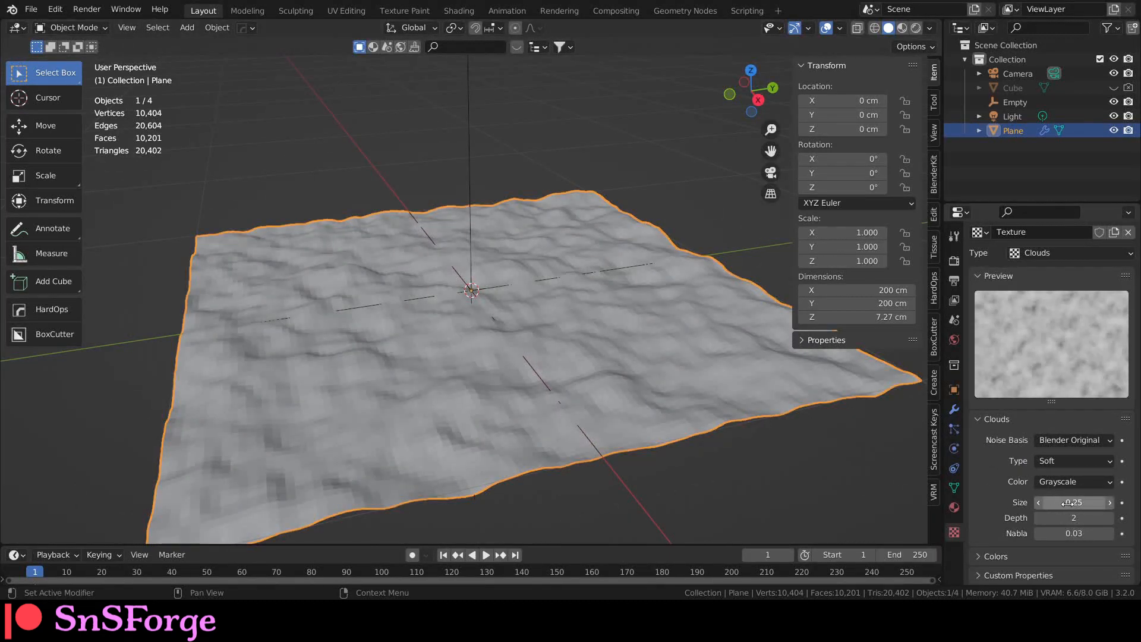
# Apply smooth shading to the displaced plane
pyautogui.moveTo(647, 402); pyautogui.dragTo(593, 347, button='middle')
pyautogui.rightClick(584, 336)
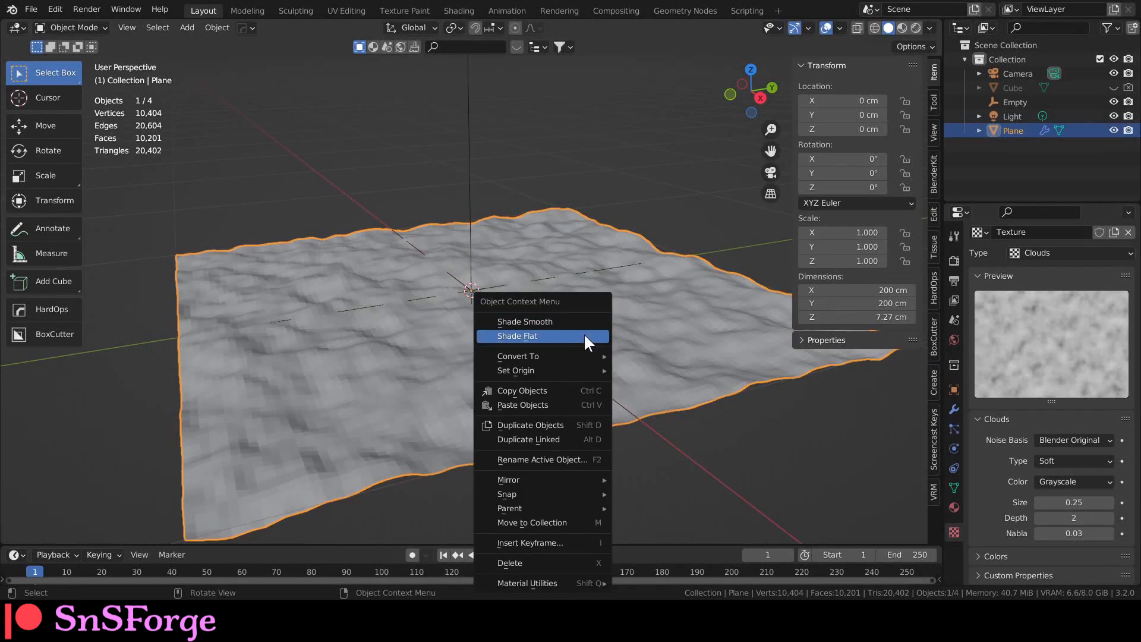
pyautogui.click(576, 320)
pyautogui.scroll(3, 577, 334)
pyautogui.scroll(-3, 577, 334)
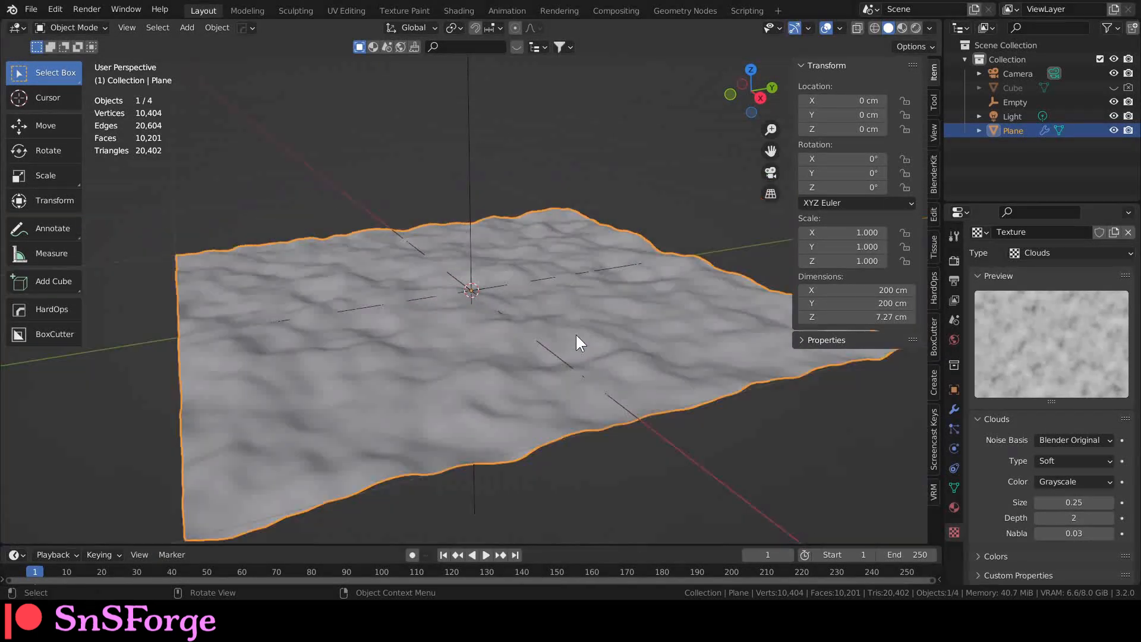
pyautogui.moveTo(576, 334); pyautogui.dragTo(523, 354, button='middle')
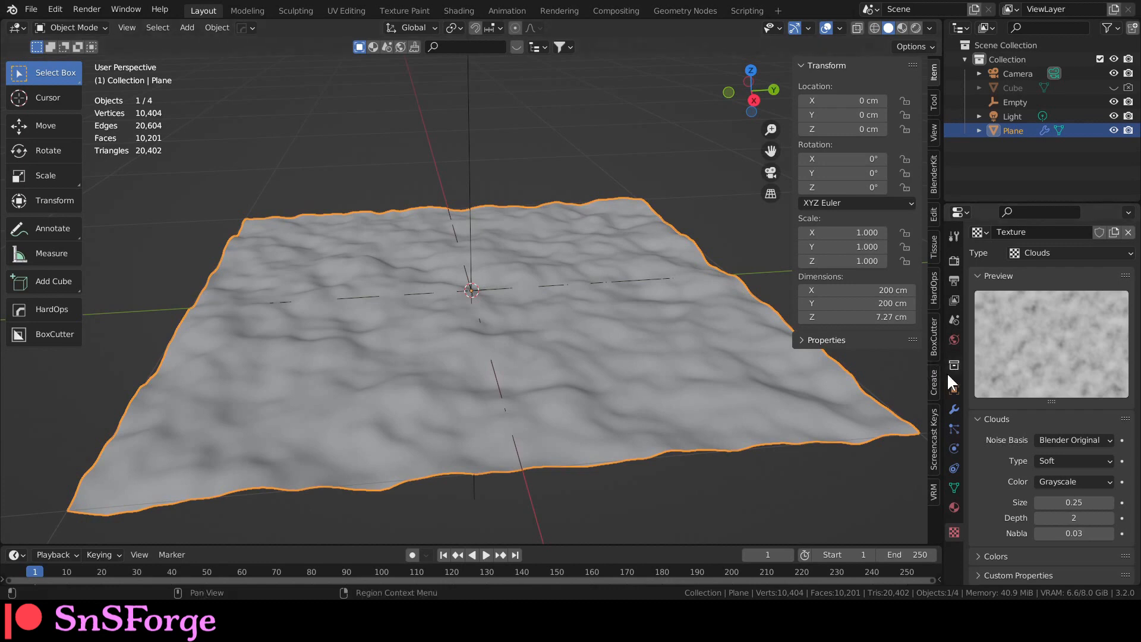
# Set the Displace modifier's texture coordinates to Object, using the Empty as the reference object
pyautogui.click(954, 410)
pyautogui.click(1035, 352)
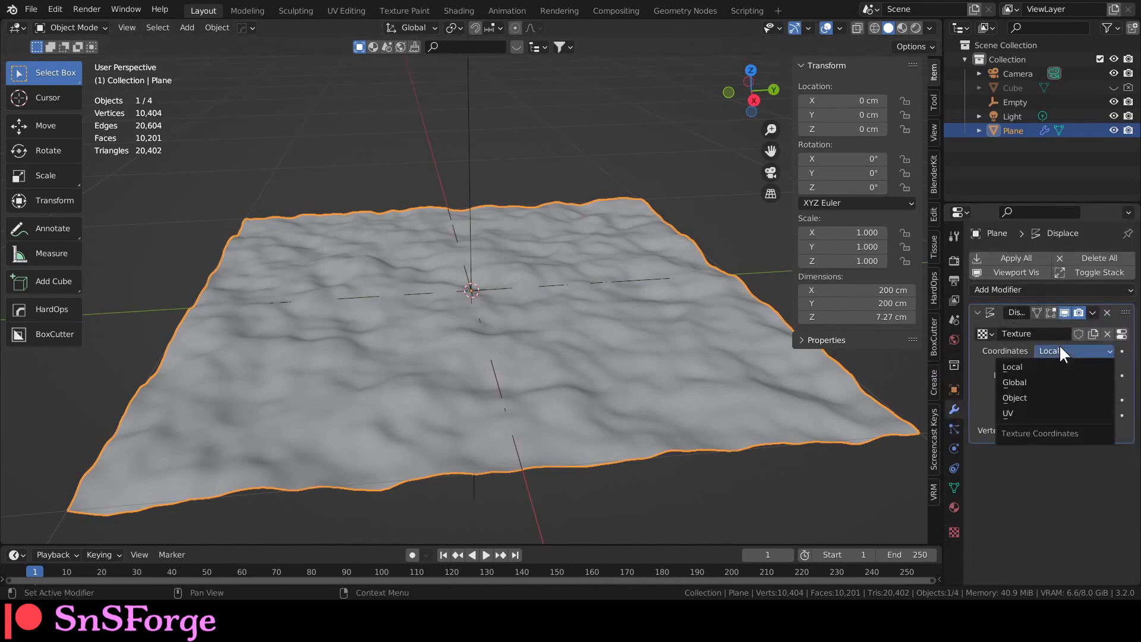
pyautogui.click(1034, 386)
pyautogui.click(1063, 366)
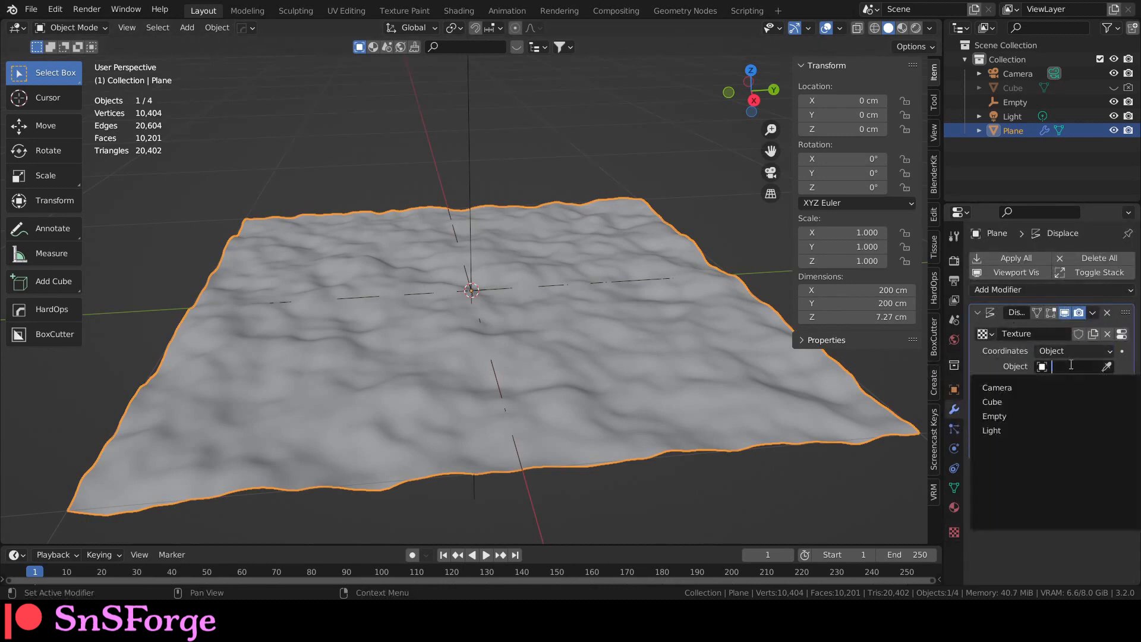
pyautogui.click(1011, 415)
pyautogui.moveTo(739, 376); pyautogui.dragTo(754, 371, button='middle')
# Select the Empty, try rotating it, and reset its rotation to 0°
pyautogui.click(1014, 102)
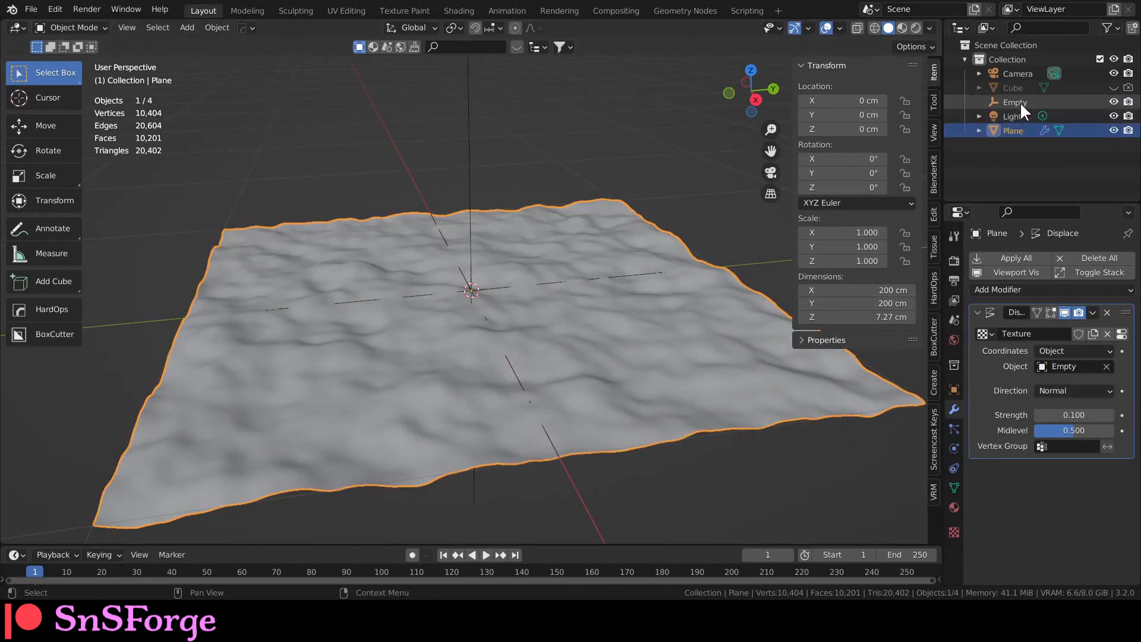
pyautogui.moveTo(844, 159); pyautogui.dragTo(876, 187)
pyautogui.write('0')
pyautogui.press('Return')
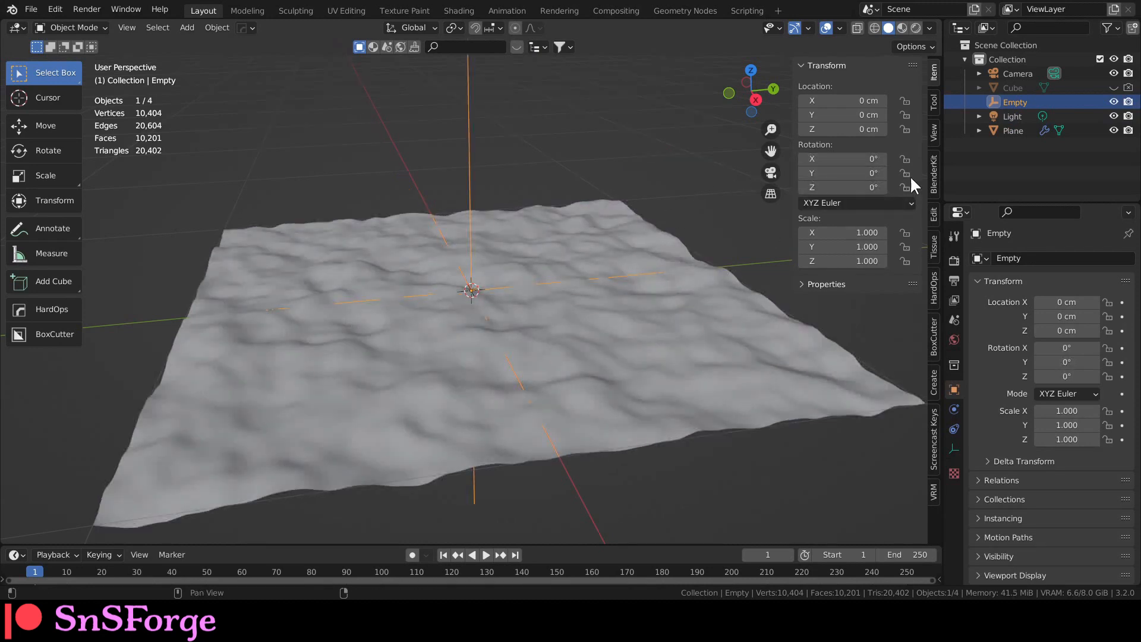
# Drive the Empty's Z rotation with #frame/100, play the animation, and shift the Empty to 96 cm along X
pyautogui.click(851, 194)
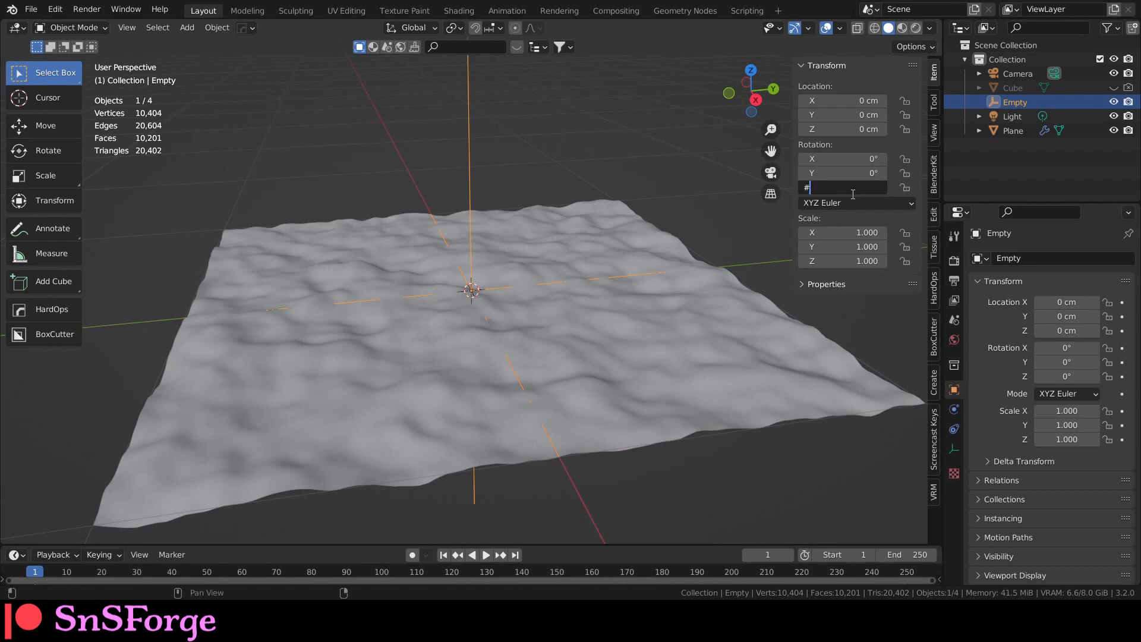
pyautogui.write('#frame/100')
pyautogui.press('Return')
pyautogui.press('space')
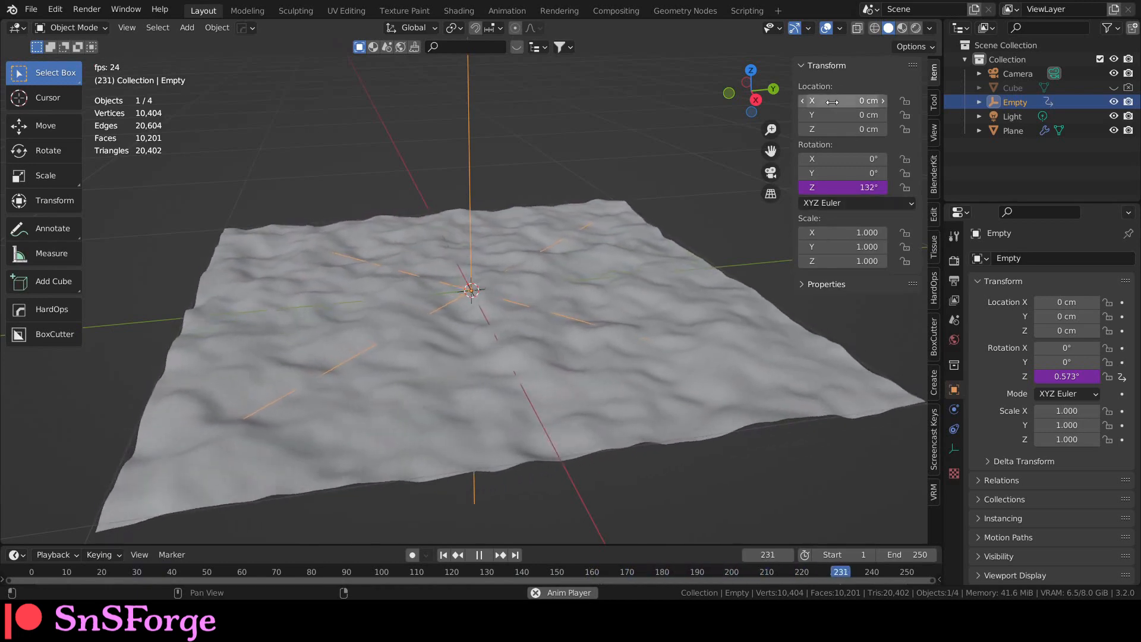
pyautogui.moveTo(832, 102)
pyautogui.mouseDown()
pyautogui.moveTo(912, 102)
pyautogui.moveTo(832, 103)
pyautogui.mouseUp()
# Delete the Empty's Z rotation driver, reset its rotation and X location to 0, and stop playback
pyautogui.rightClick(837, 188)
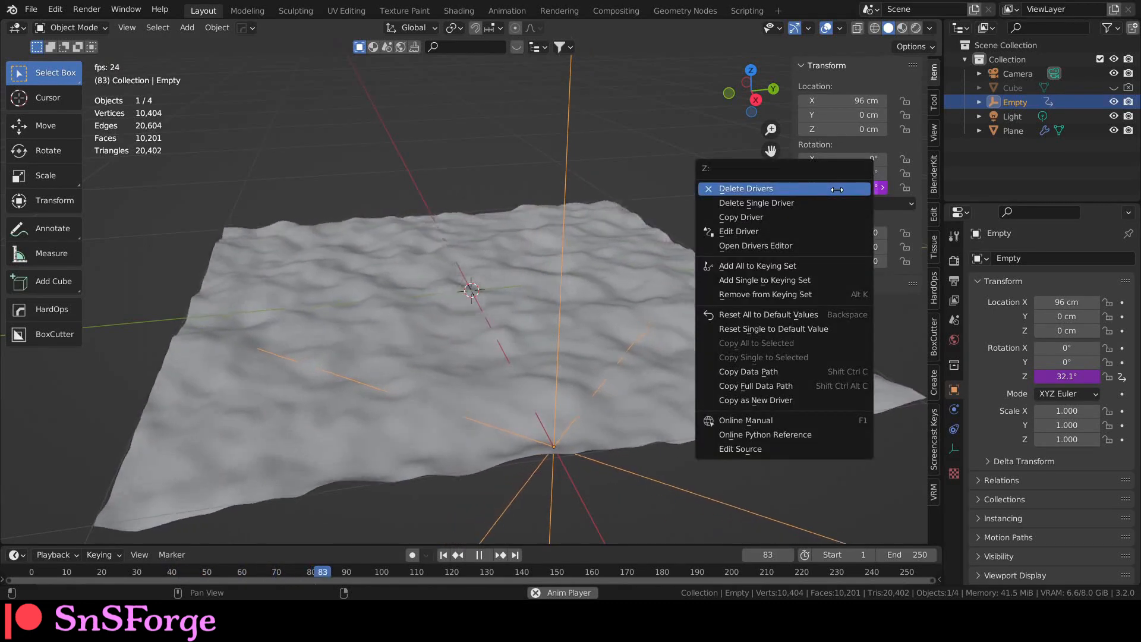
pyautogui.click(800, 200)
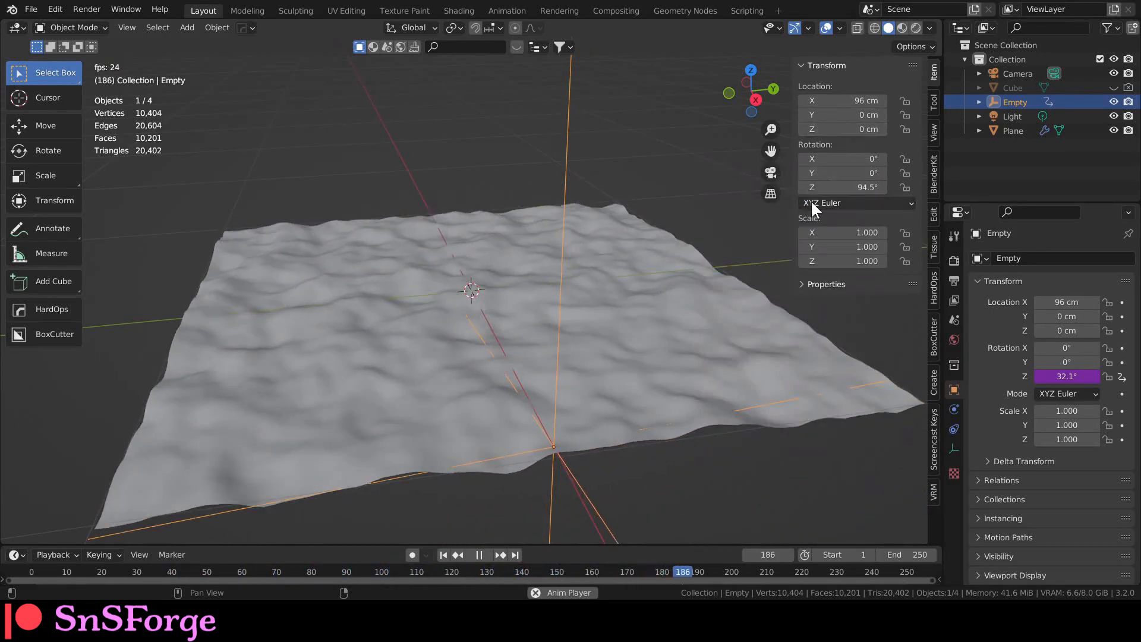
pyautogui.press('Return')
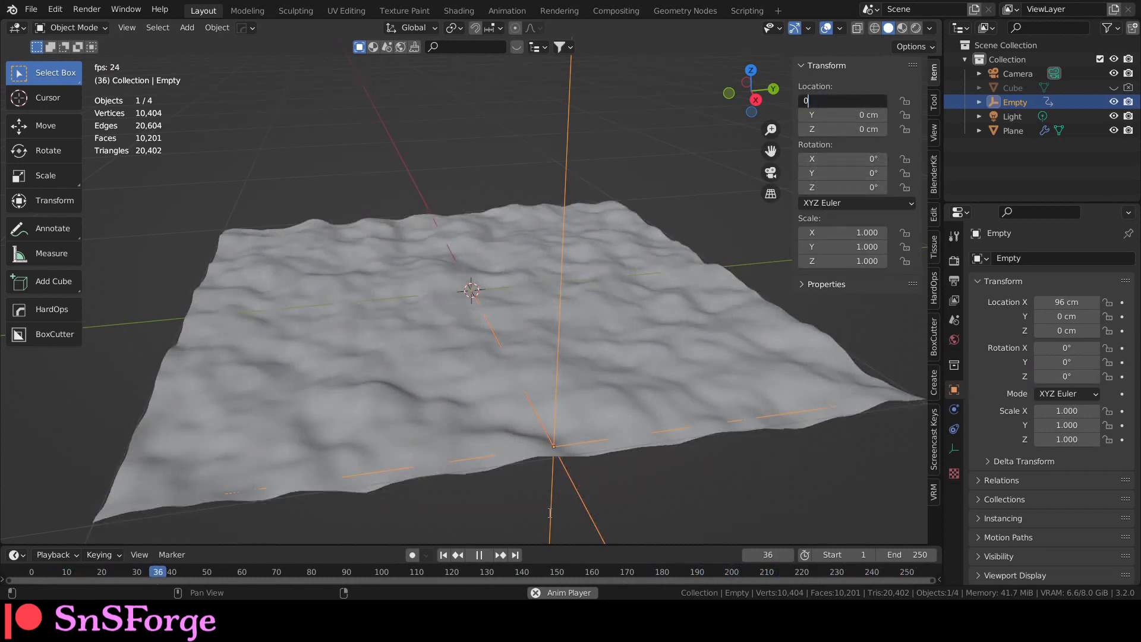
pyautogui.press('Return')
pyautogui.click(479, 554)
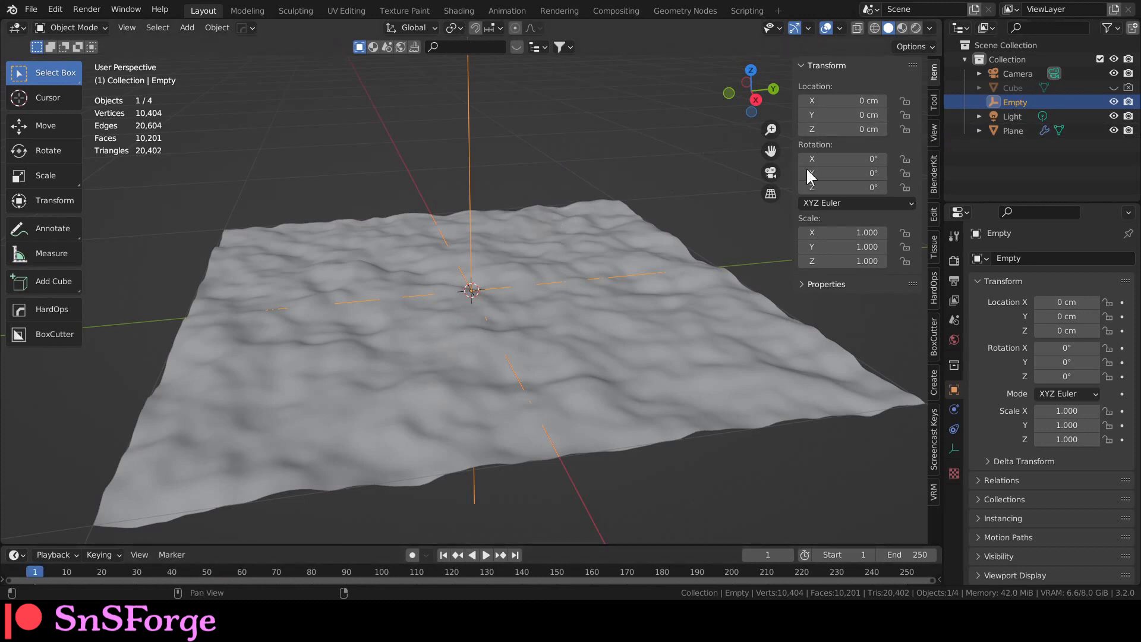
# Test moving the Empty along X, reset X to 0, and set its Y location to -100 cm
pyautogui.moveTo(858, 101)
pyautogui.mouseDown()
pyautogui.moveTo(843, 101)
pyautogui.moveTo(857, 101)
pyautogui.mouseUp()
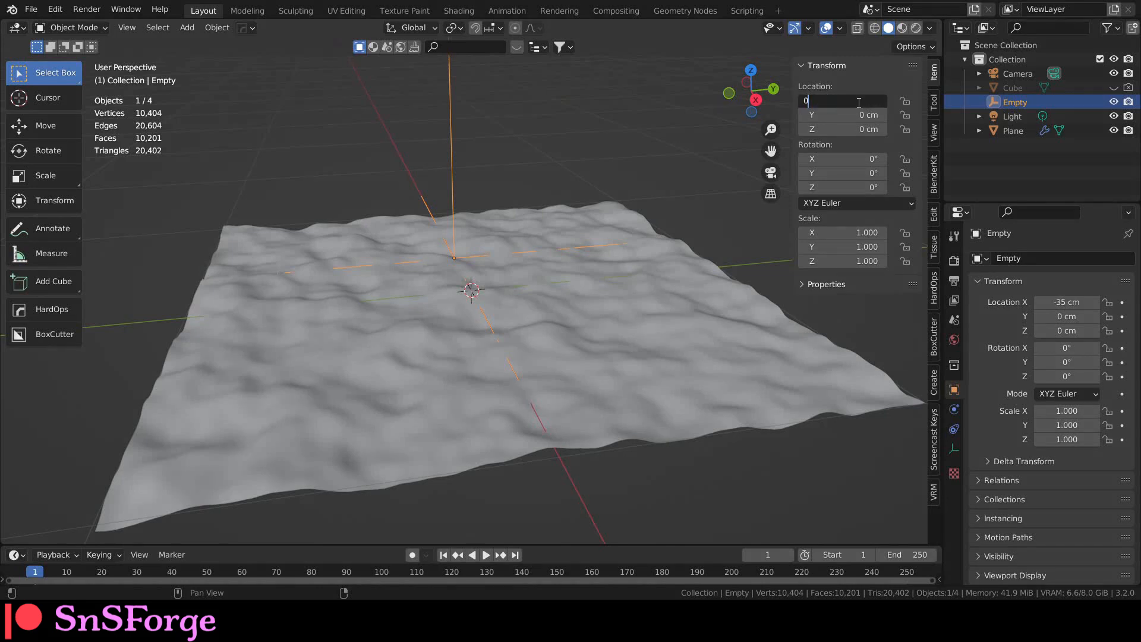
pyautogui.press('Return')
pyautogui.moveTo(858, 115); pyautogui.dragTo(802, 115)
pyautogui.click(830, 117)
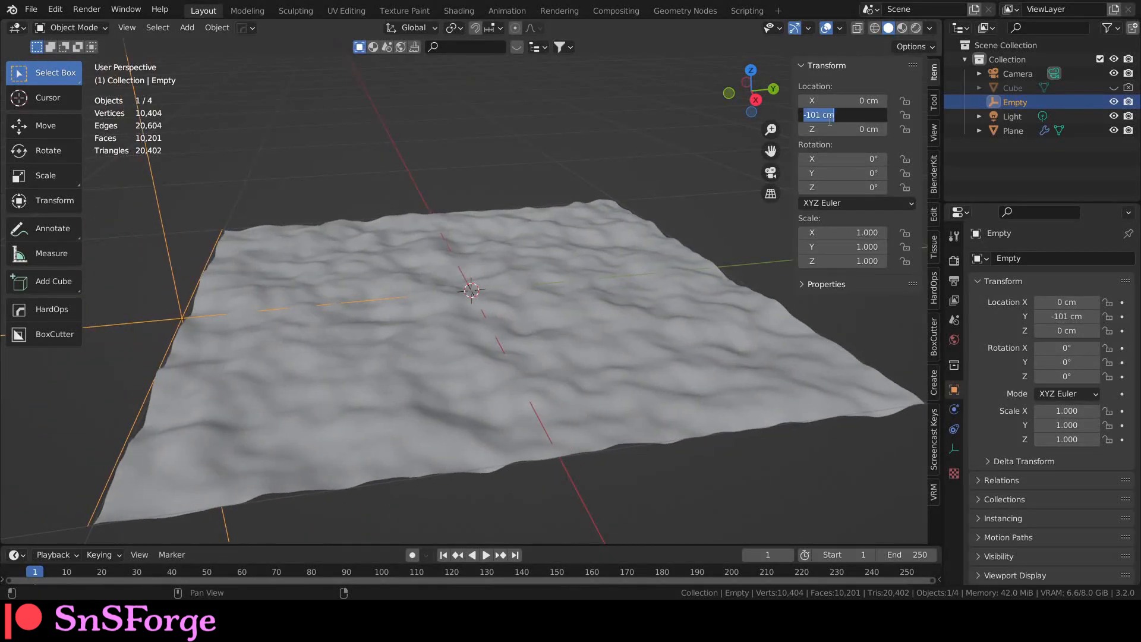
pyautogui.write('-100')
pyautogui.press('Return')
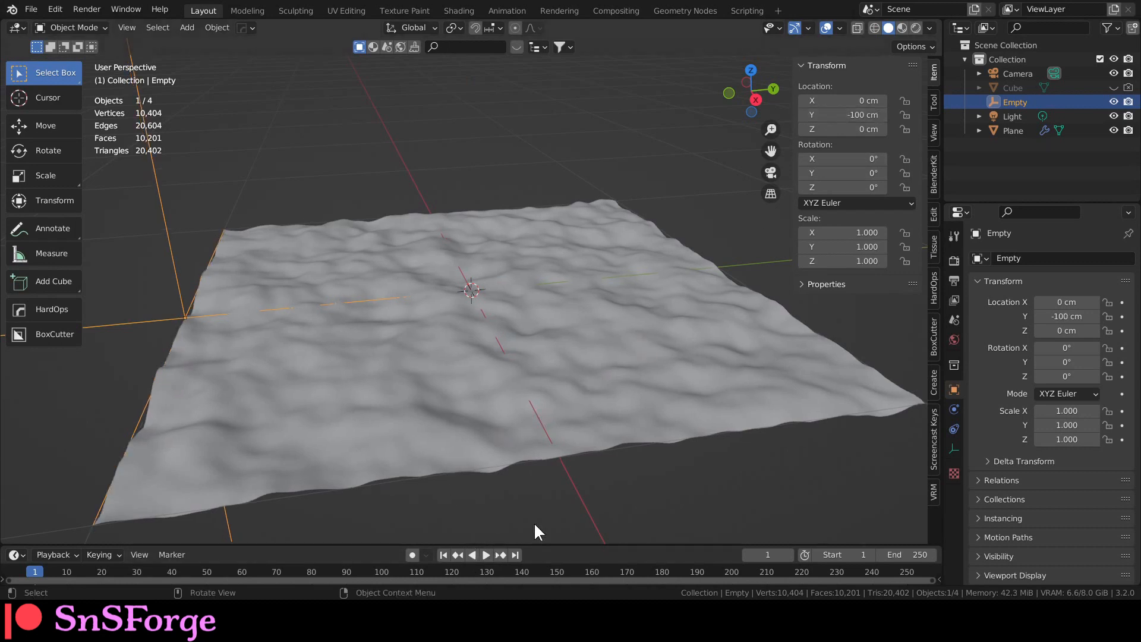
# Insert a single keyframe on the Empty's Y location at frame 1
pyautogui.rightClick(838, 115)
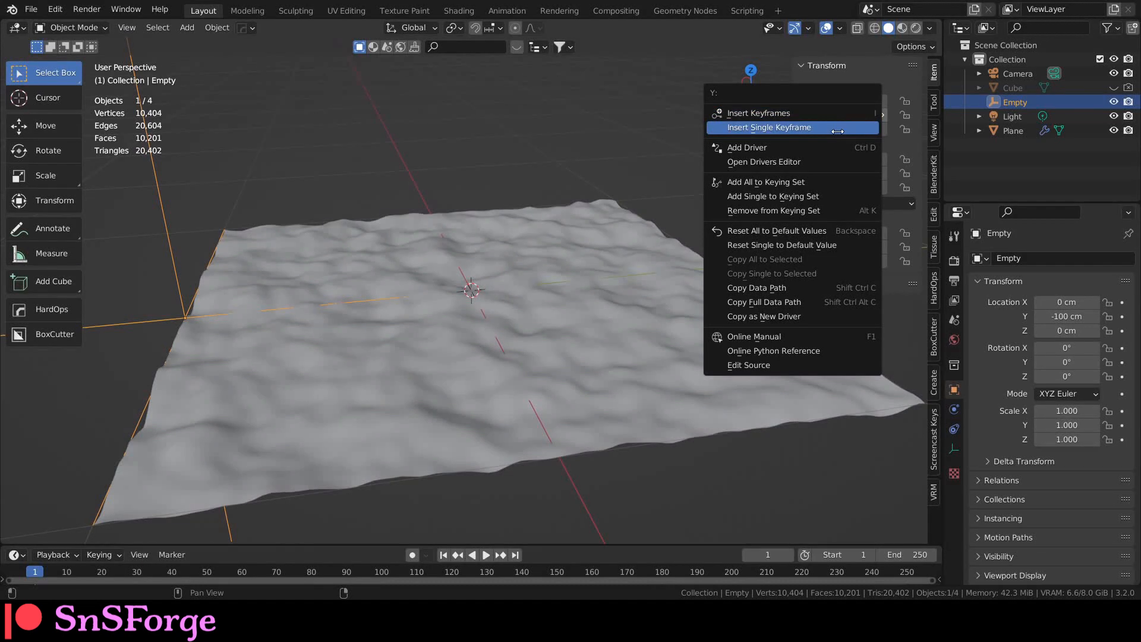
pyautogui.click(832, 122)
pyautogui.moveTo(857, 115); pyautogui.dragTo(916, 114)
# Move to frame 100, set the Empty's Y location to 100 cm, and insert a single keyframe on it
pyautogui.moveTo(31, 568); pyautogui.dragTo(306, 591)
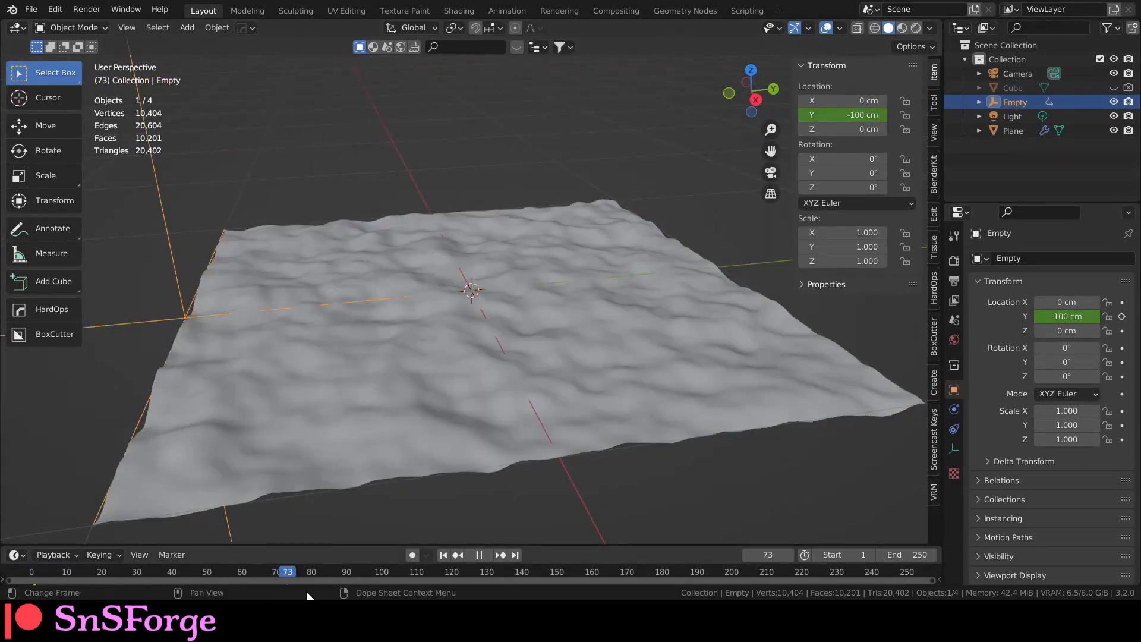
pyautogui.press('space')
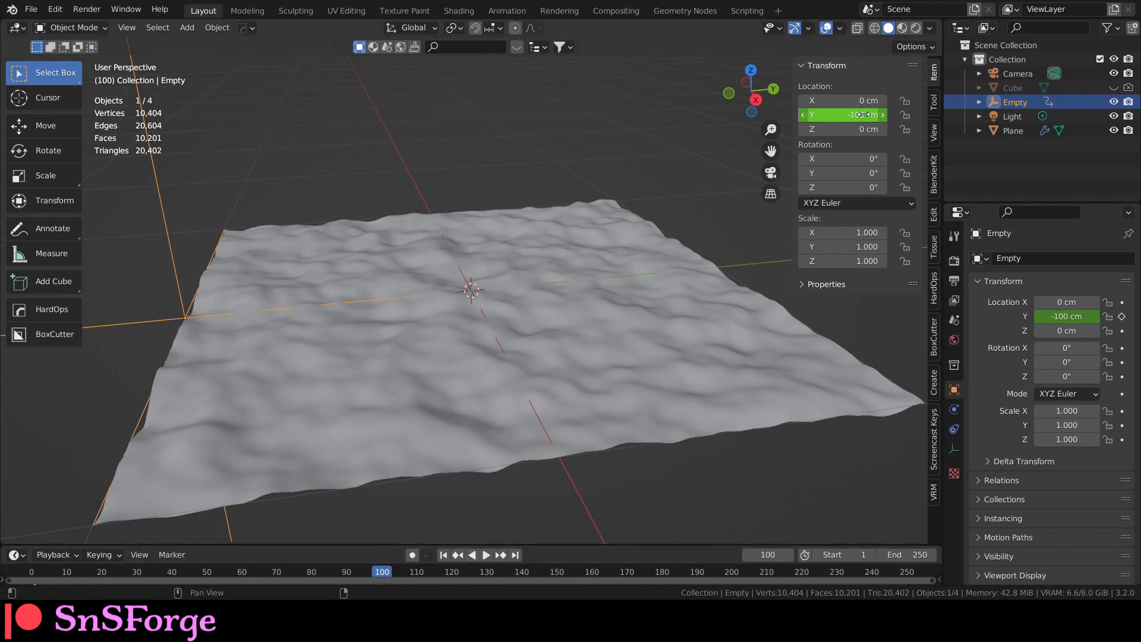
pyautogui.click(835, 116)
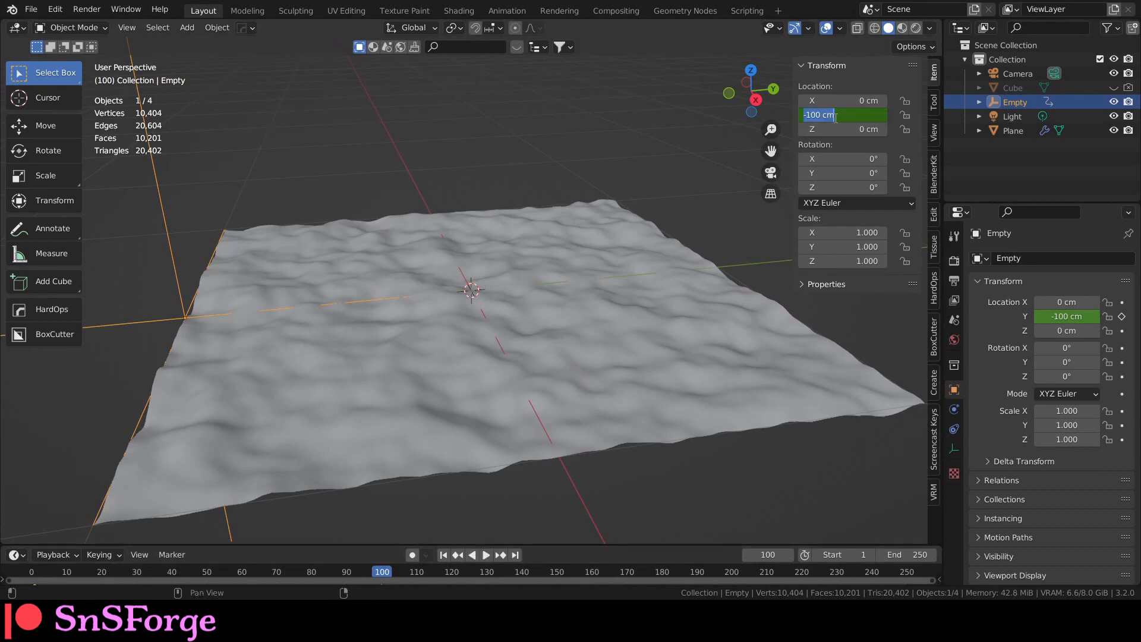
pyautogui.write('100')
pyautogui.press('Return')
pyautogui.rightClick(836, 115)
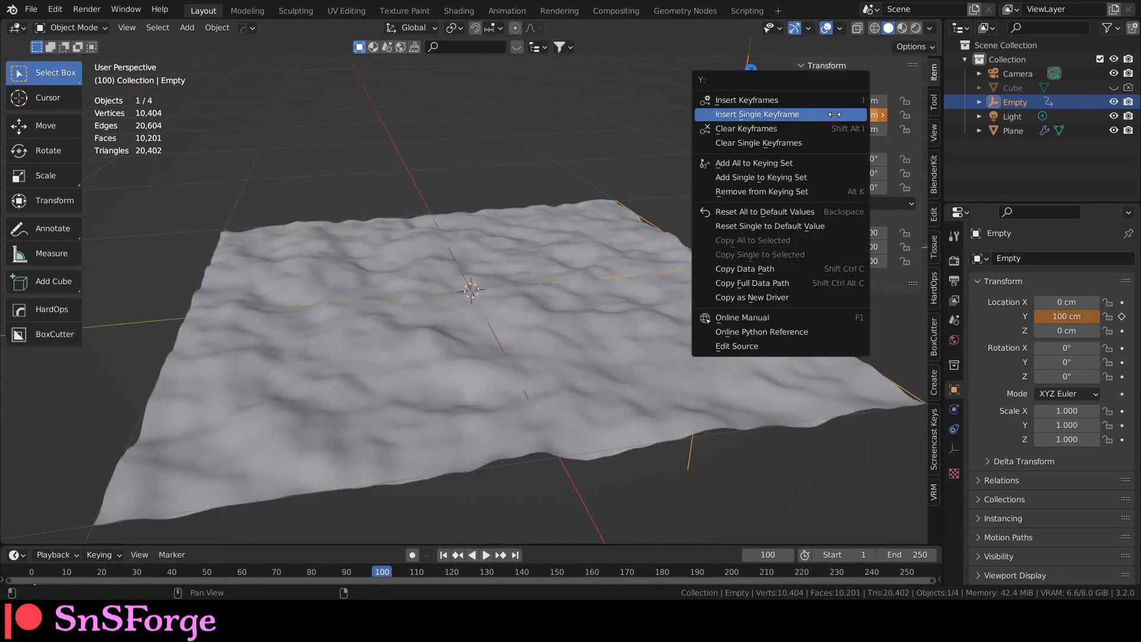
pyautogui.click(807, 115)
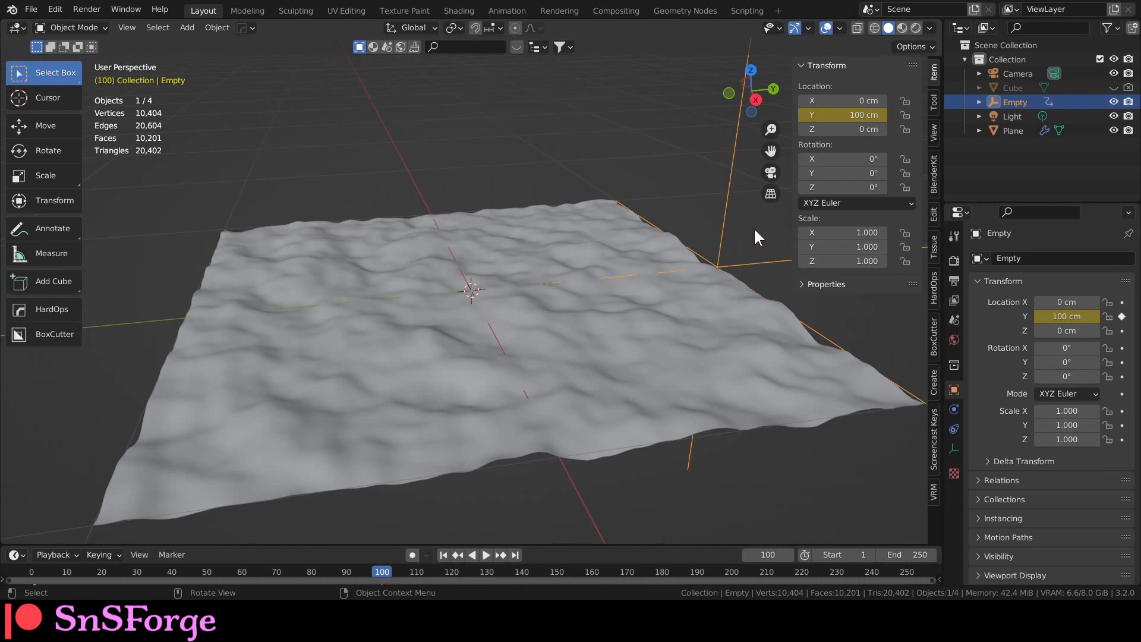
# Test shifting the Empty along Y, drive its X rotation with #frame/100, and preview the animation
pyautogui.moveTo(844, 114); pyautogui.dragTo(755, 115)
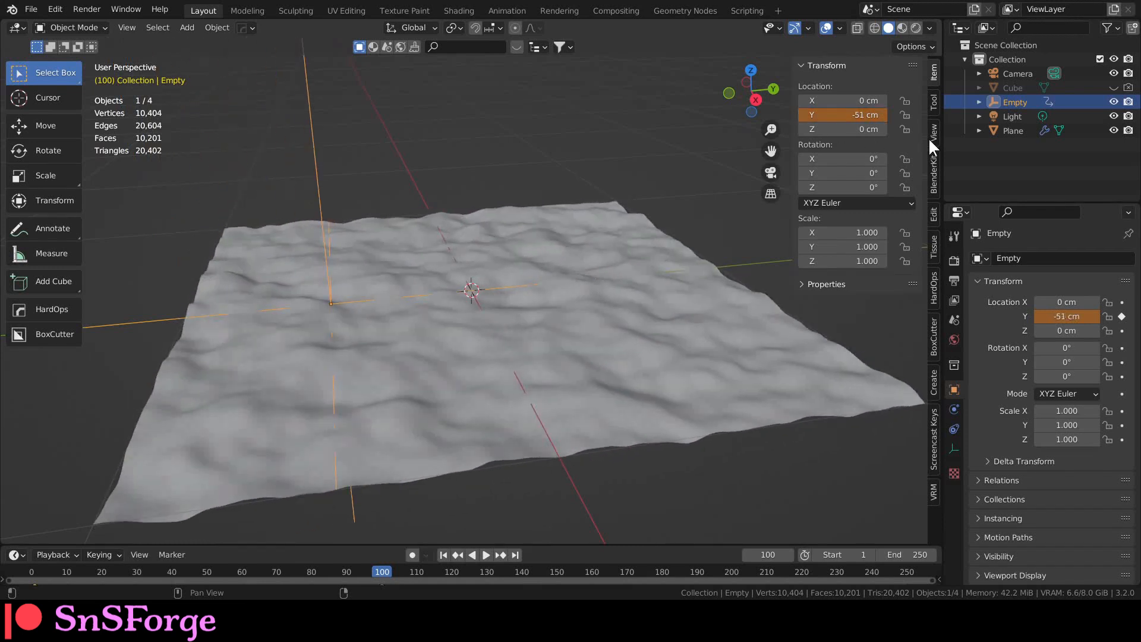
pyautogui.moveTo(831, 154); pyautogui.dragTo(850, 154)
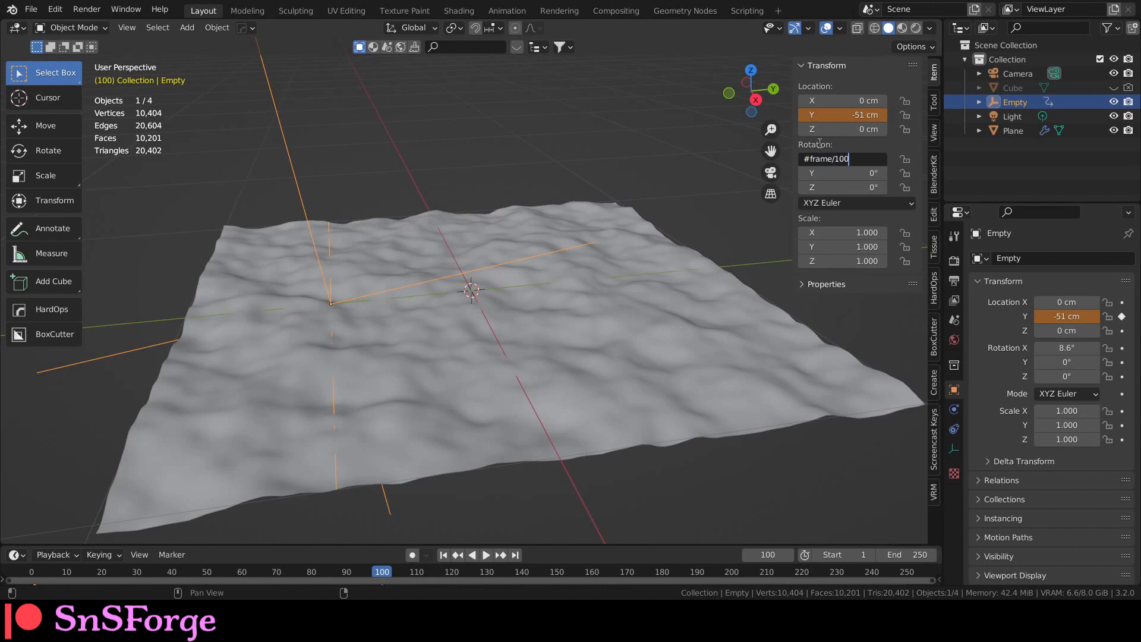
pyautogui.press('Return')
pyautogui.press('space')
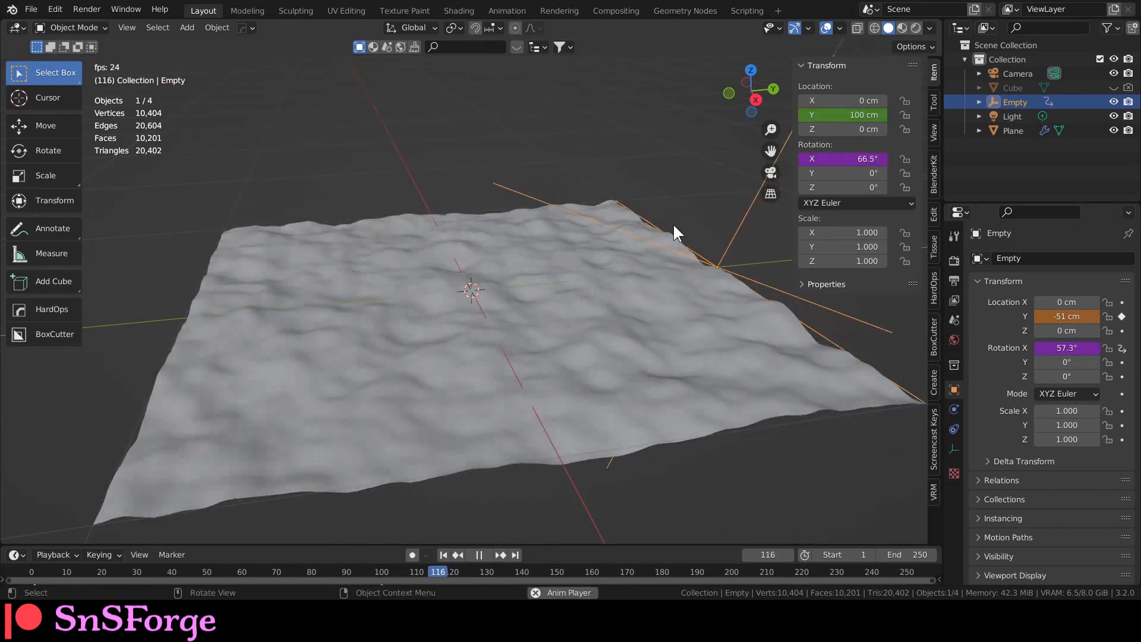
pyautogui.press('space')
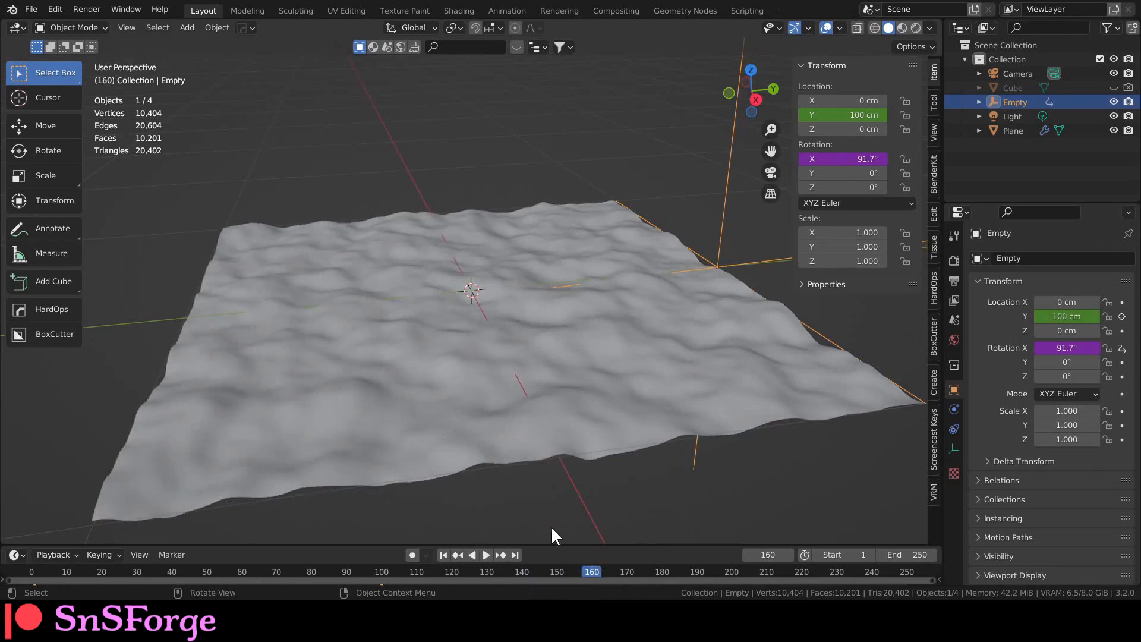
# Enlarge the timeline, set the animation's end frame to 100, and play it from the first frame
pyautogui.moveTo(551, 543); pyautogui.dragTo(410, 528)
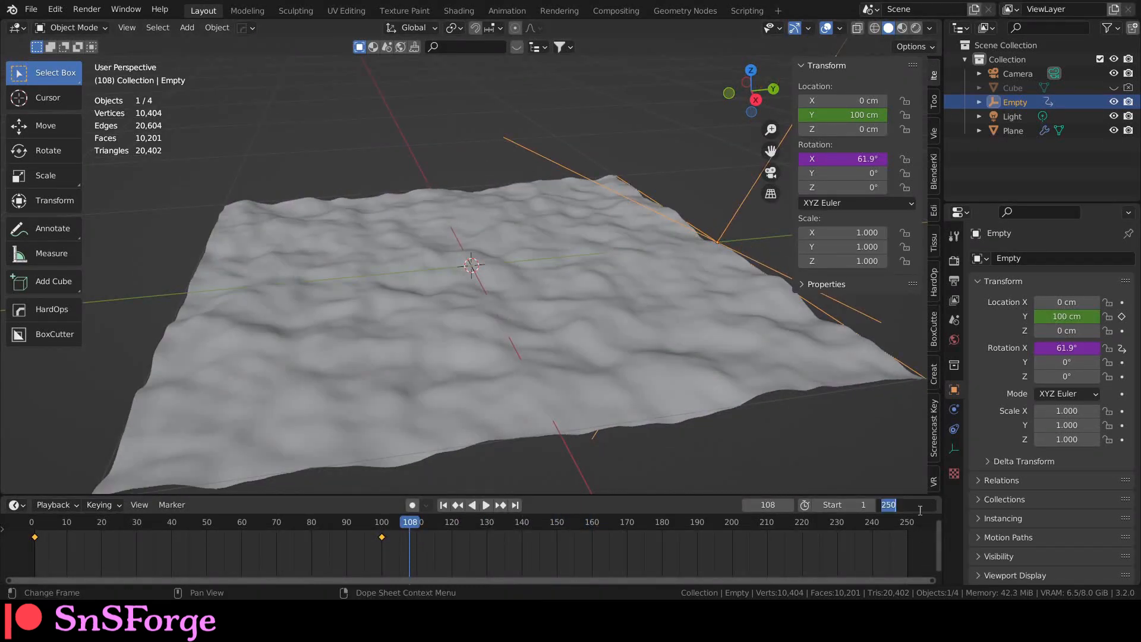
pyautogui.press('Return')
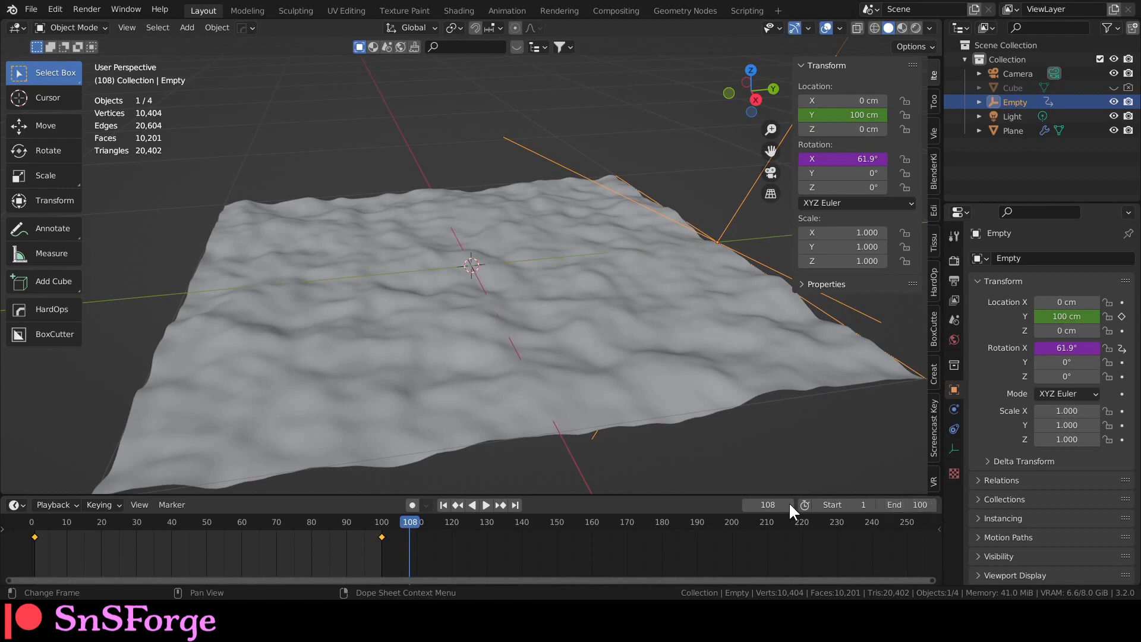
pyautogui.click(445, 504)
pyautogui.click(485, 503)
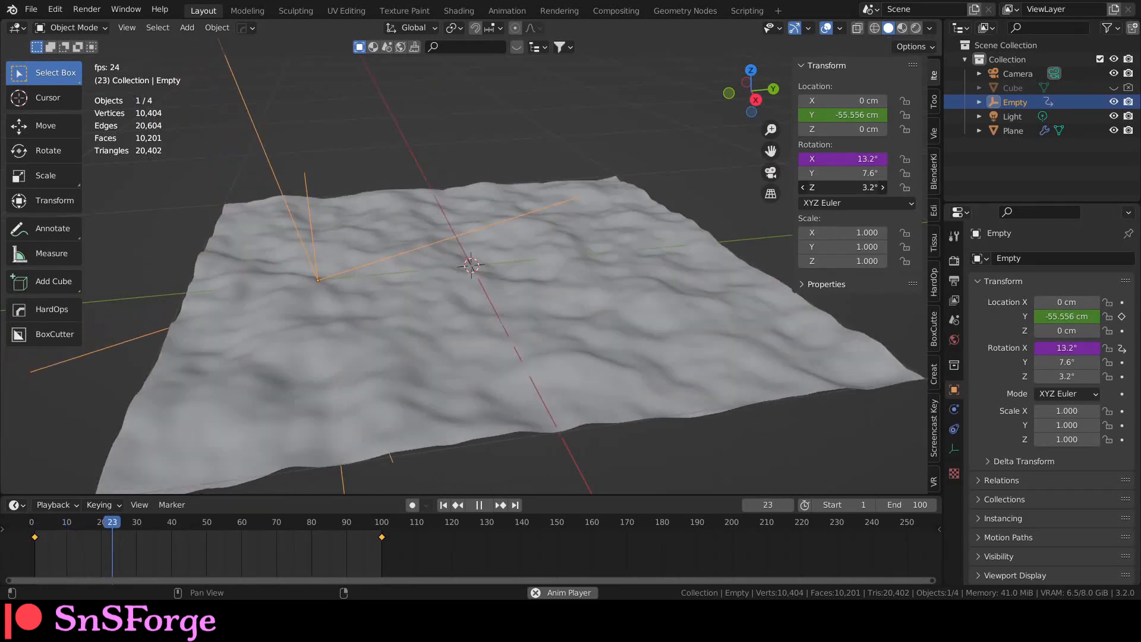
# Drive the Empty's Z rotation with #frame/100 and view the moving waves from a different angle
pyautogui.click(798, 188)
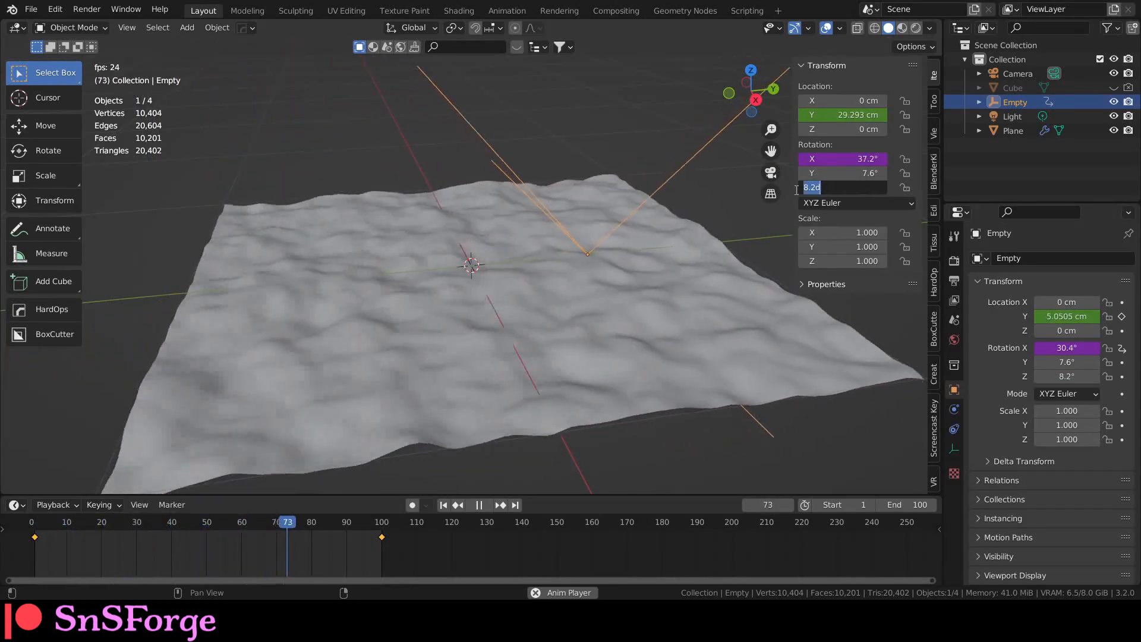
pyautogui.write('#f')
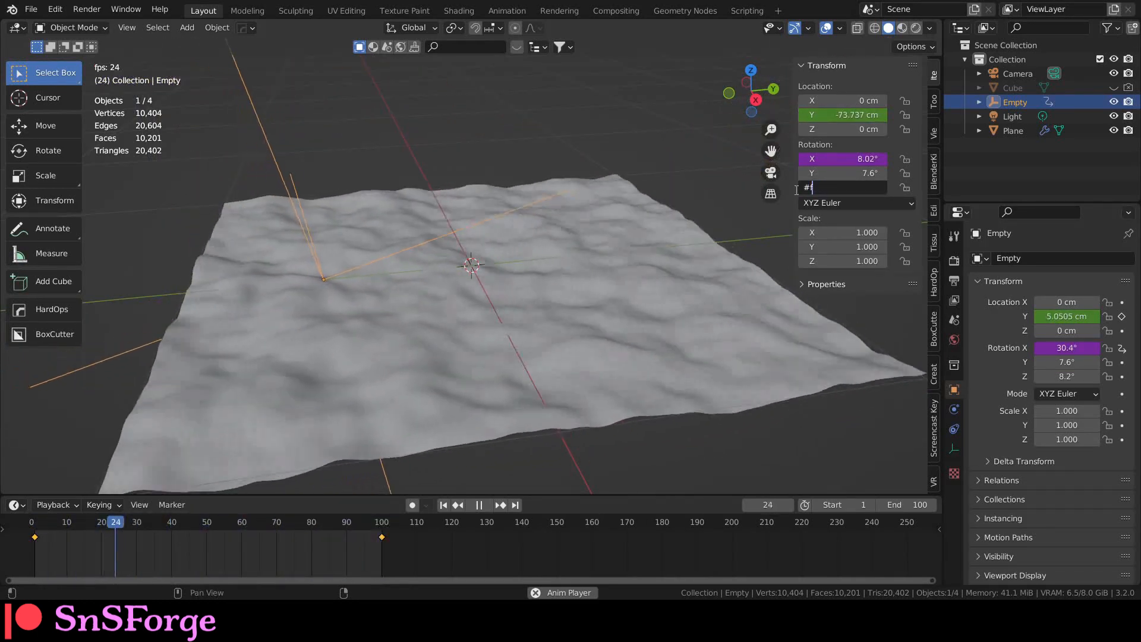
pyautogui.write('rame/100')
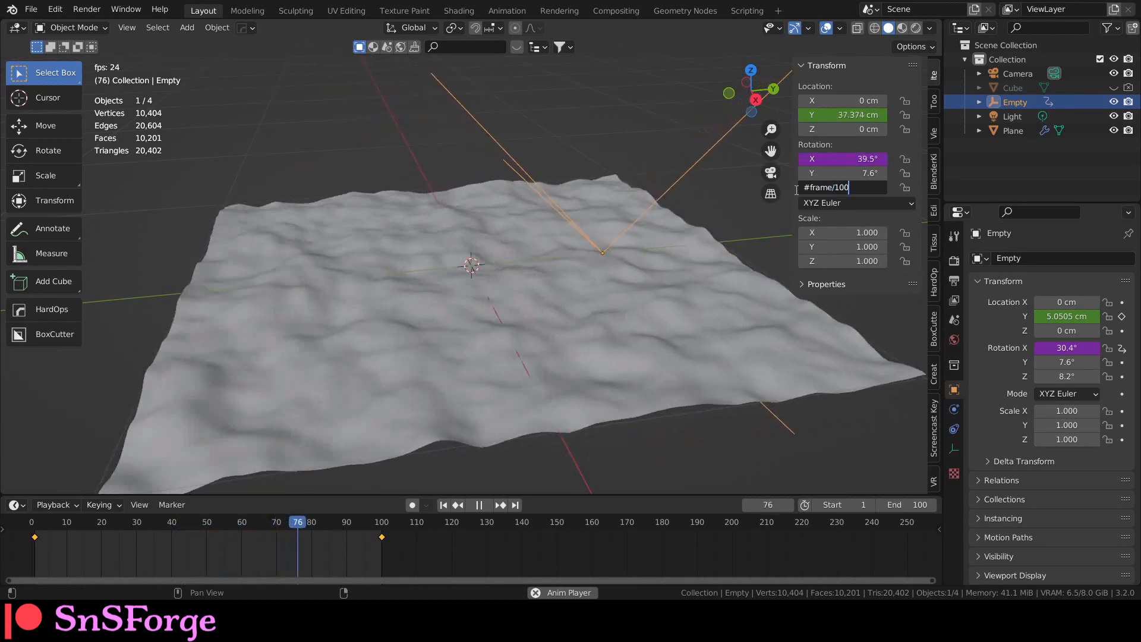
pyautogui.press('Return')
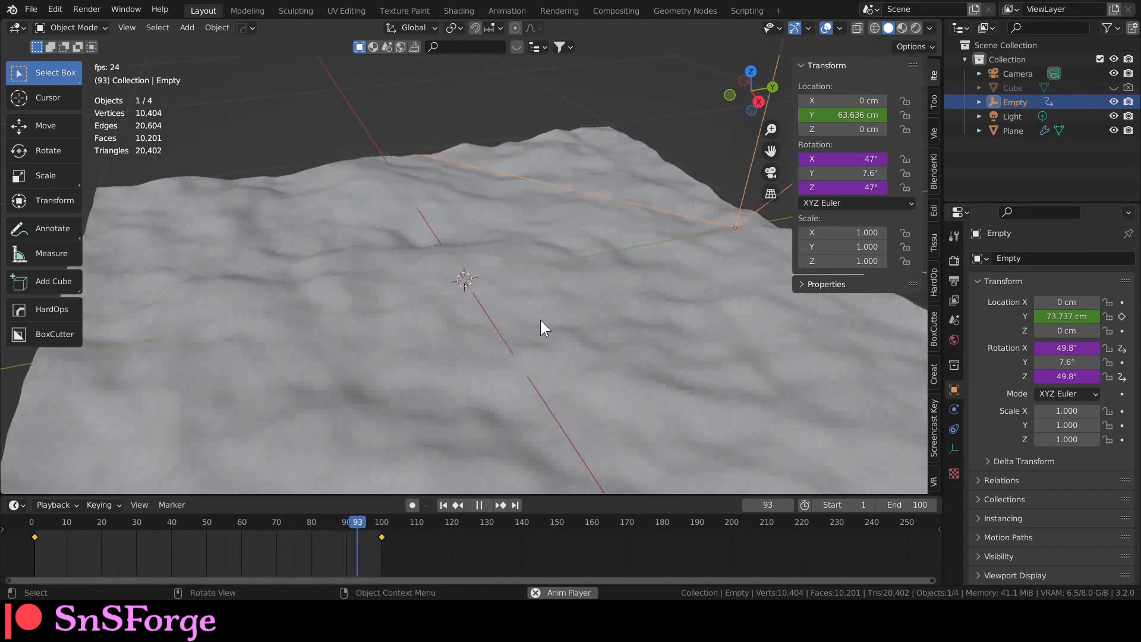
pyautogui.moveTo(540, 320)
pyautogui.mouseDown(button='middle')
pyautogui.moveTo(526, 307)
pyautogui.moveTo(539, 305)
pyautogui.mouseUp(button='middle')
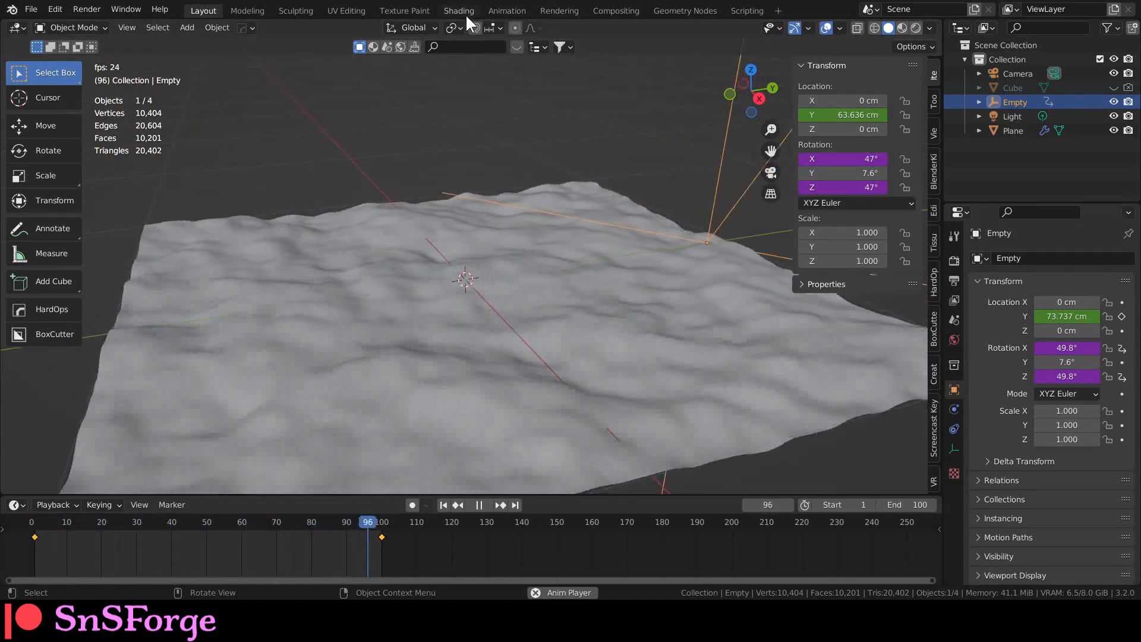
# Select the wavy plane and assign the existing material named Material to it
pyautogui.click(610, 291)
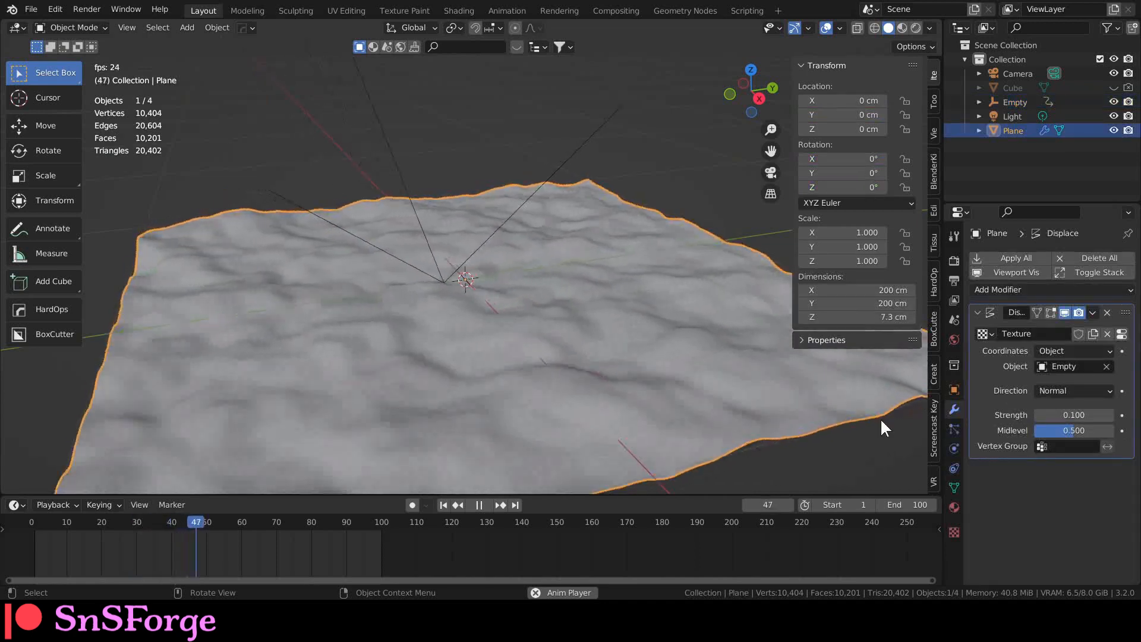
pyautogui.click(955, 508)
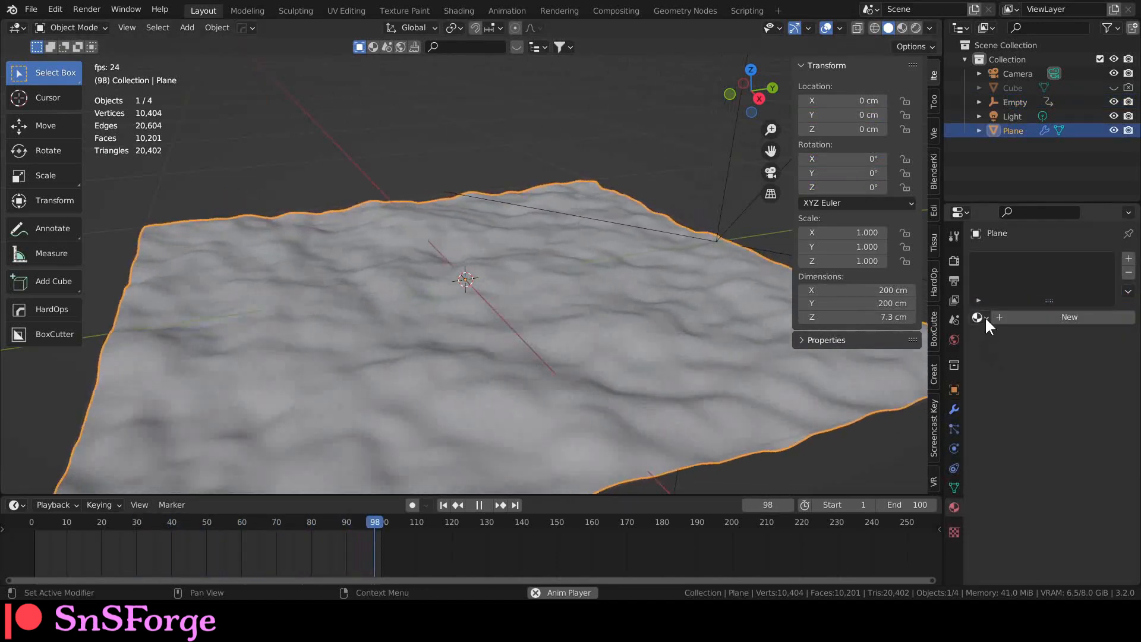
pyautogui.click(981, 317)
pyautogui.click(916, 340)
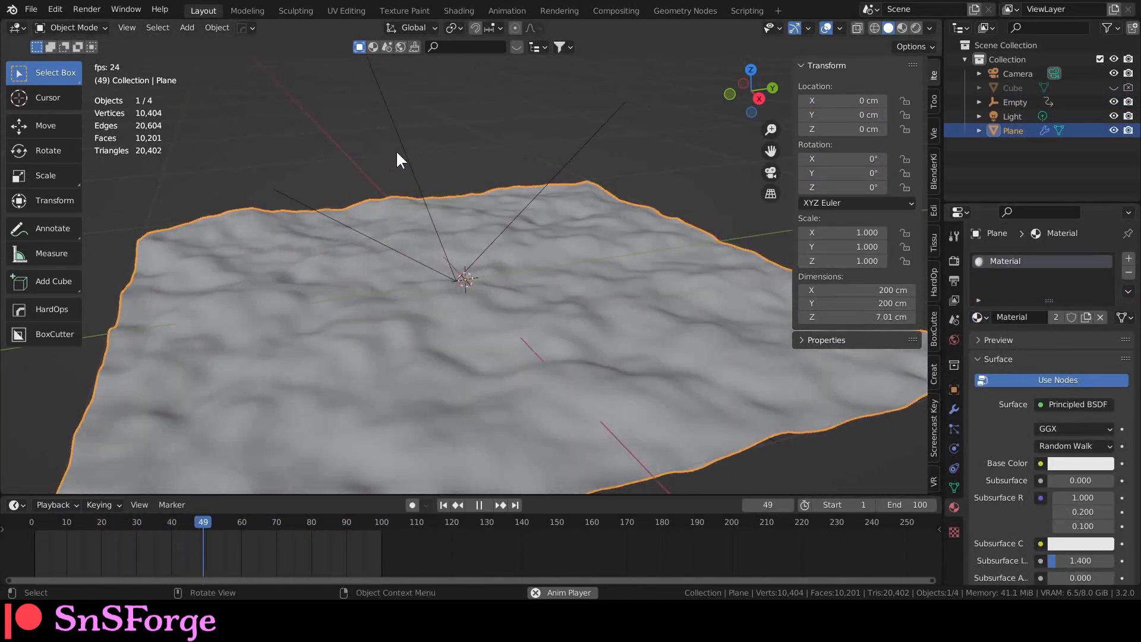
# Switch to the Shading workspace and enlarge the shader node area for the plane's material
pyautogui.click(457, 11)
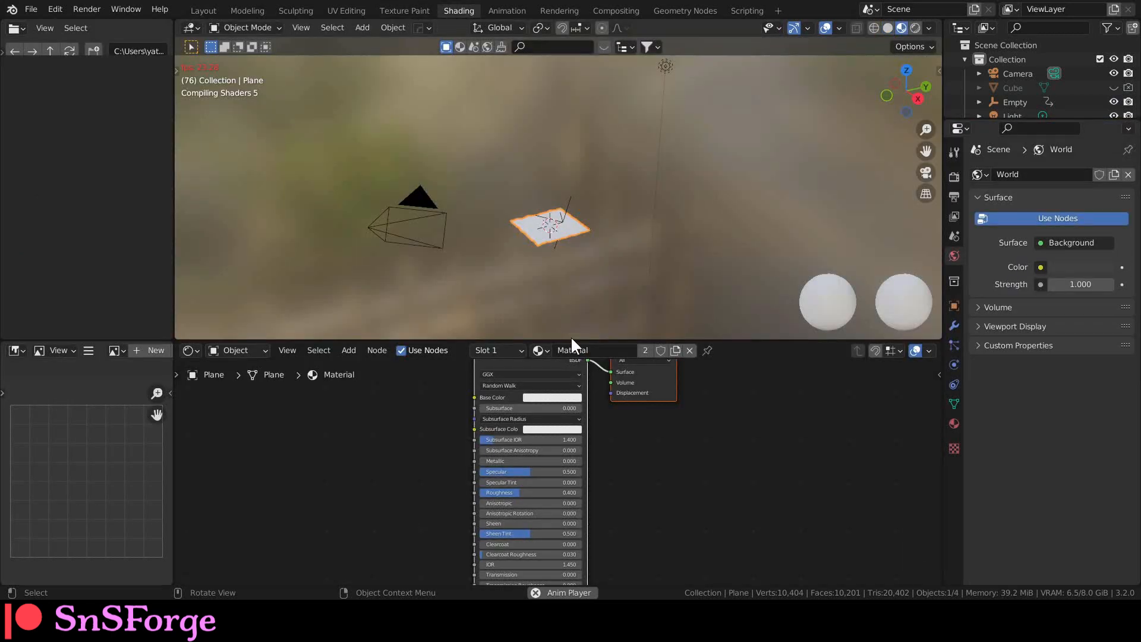
pyautogui.moveTo(671, 311); pyautogui.dragTo(659, 228)
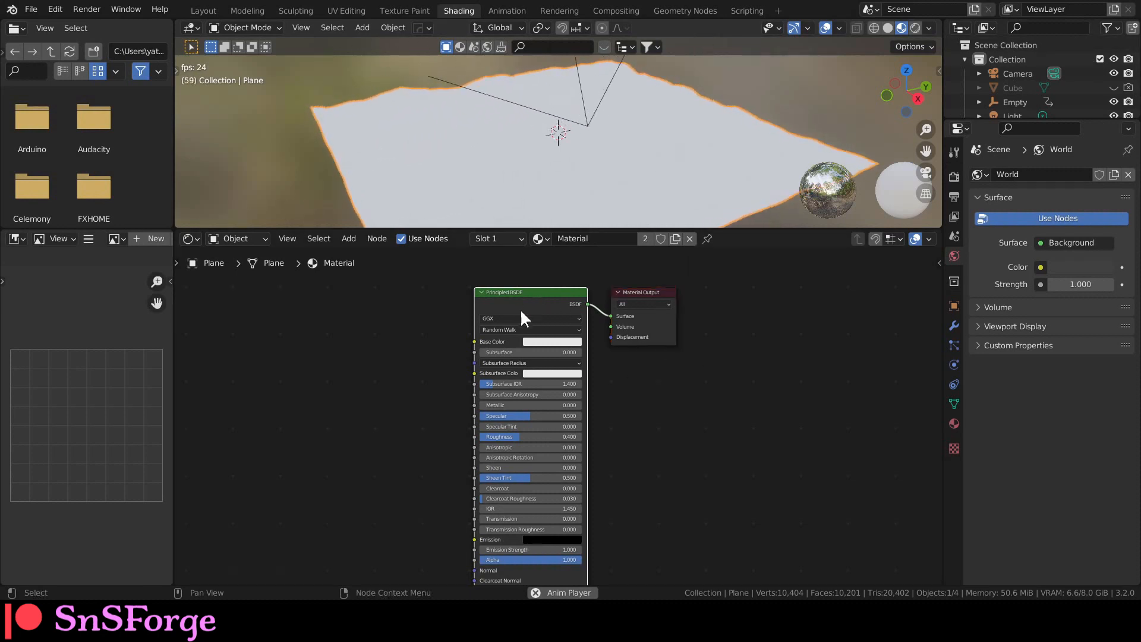
pyautogui.scroll(1, 520, 311)
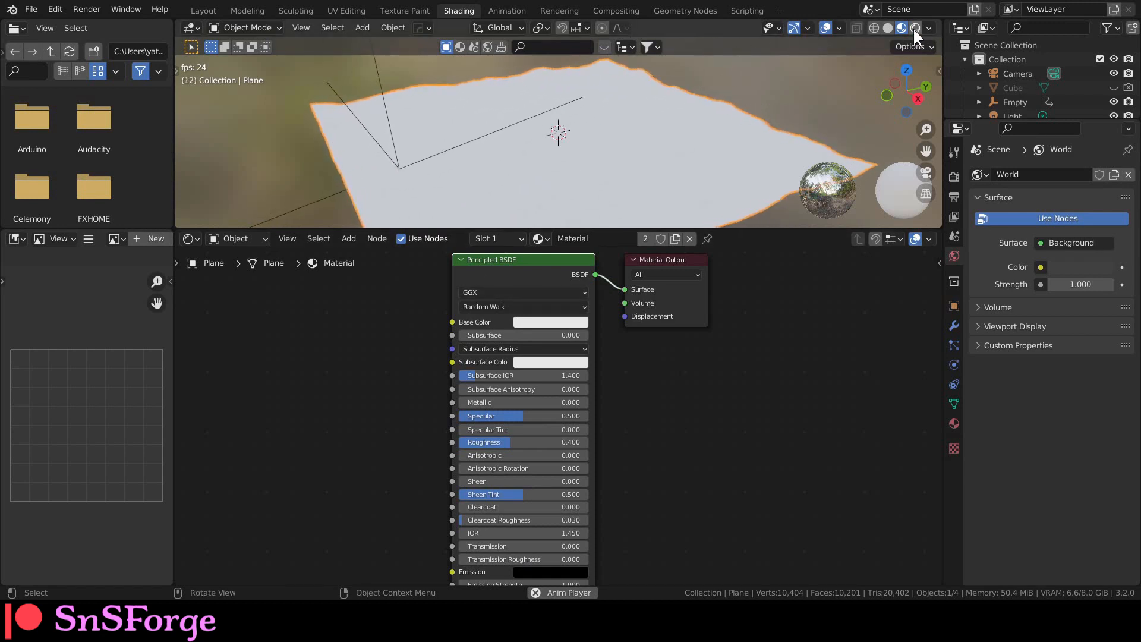
# Change the scene's render engine to Cycles
pyautogui.click(952, 176)
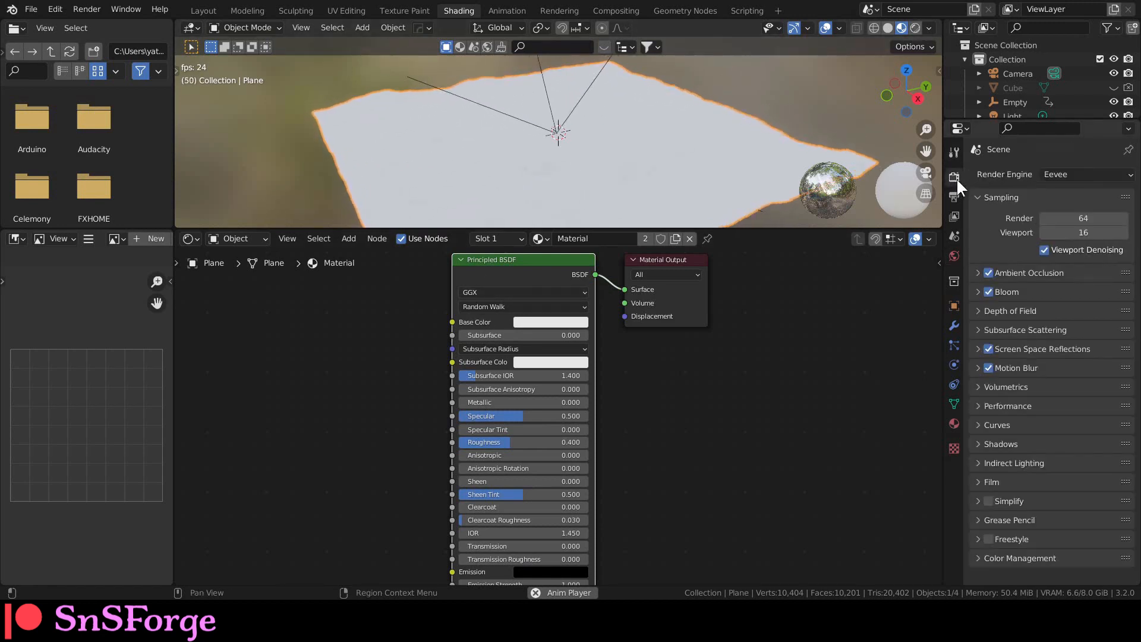
pyautogui.click(1065, 173)
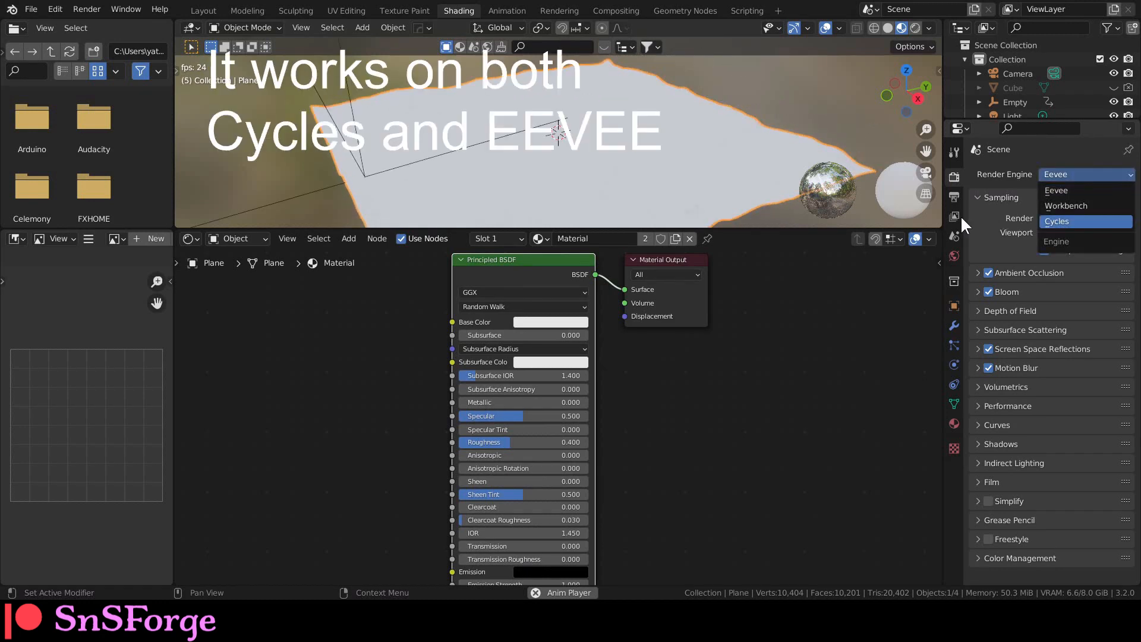
pyautogui.click(1060, 221)
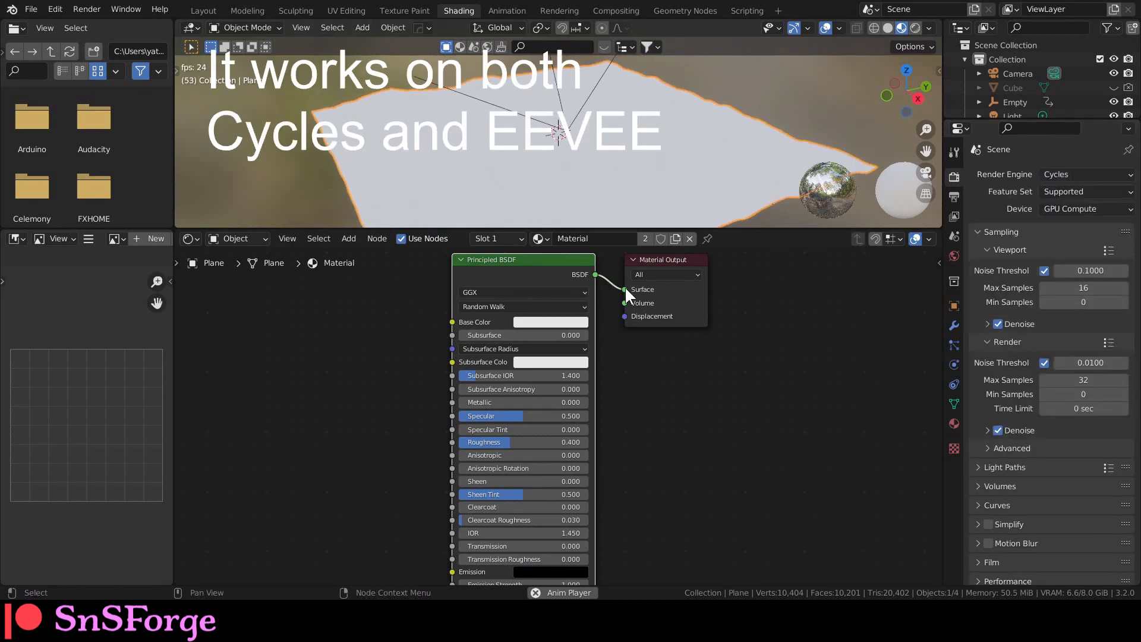
# Disconnect the Principled BSDF from the Material Output's Surface input and move the shader node well away from it
pyautogui.moveTo(625, 288); pyautogui.dragTo(432, 283)
pyautogui.press('g')
pyautogui.click(162, 297)
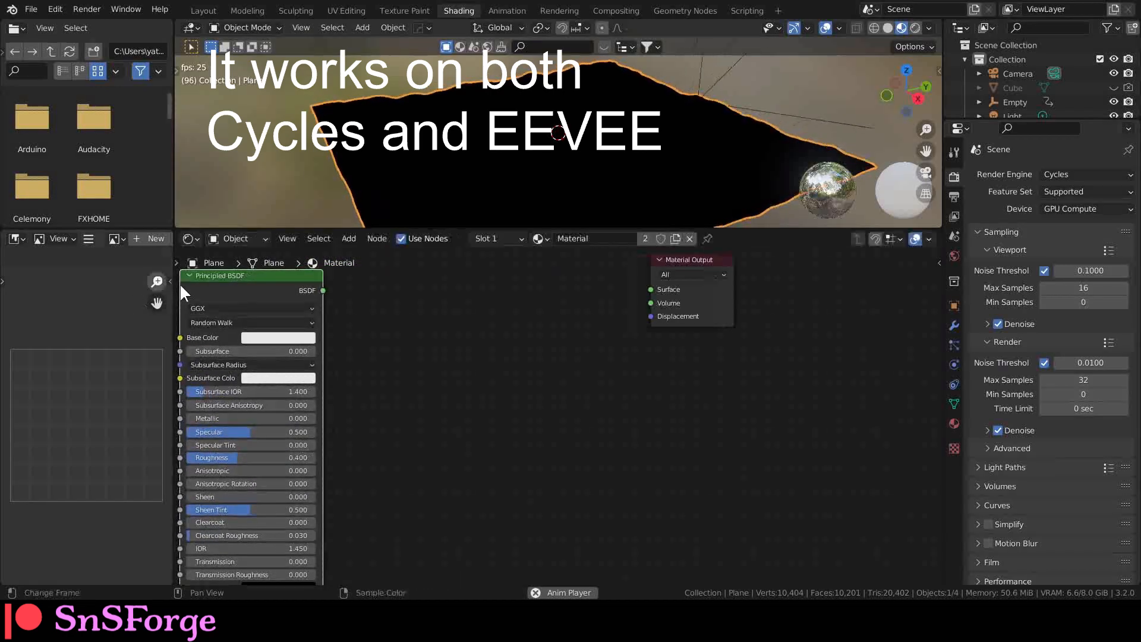
# Show the viewport in rendered shading and use an Environment Texture with the wide_street_01 image as the world color
pyautogui.click(914, 29)
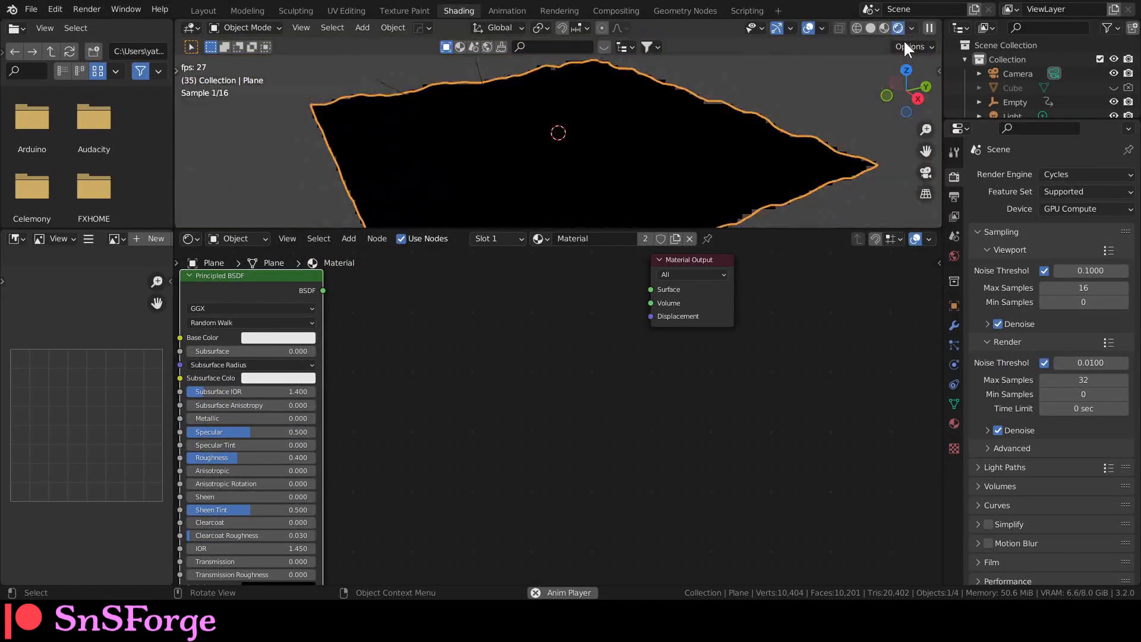
pyautogui.click(954, 256)
pyautogui.click(1041, 261)
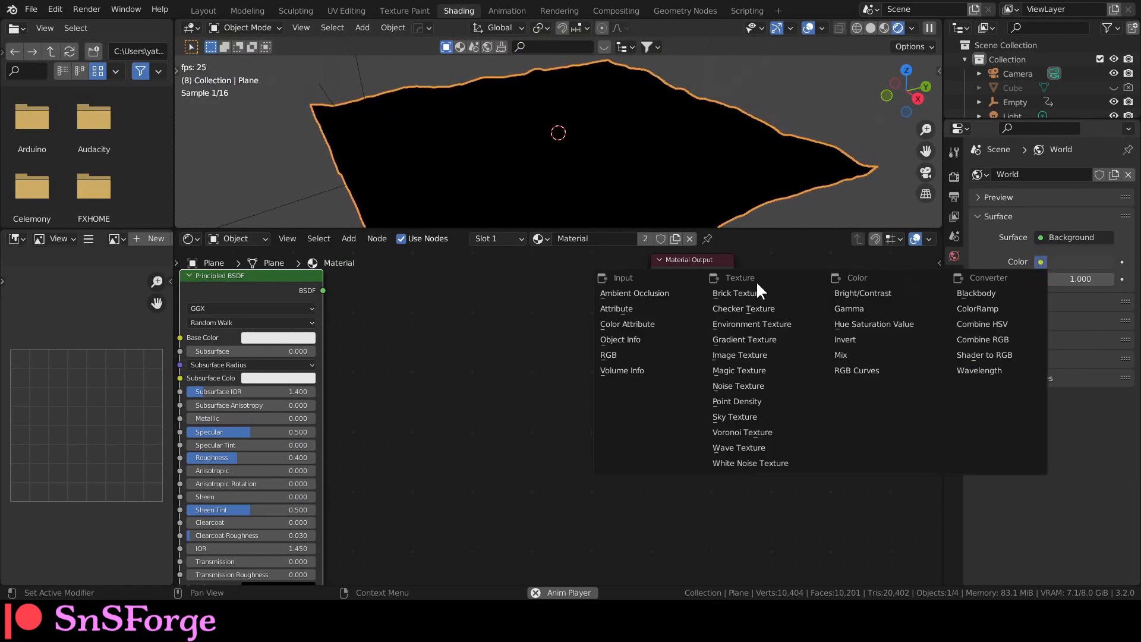
pyautogui.click(758, 321)
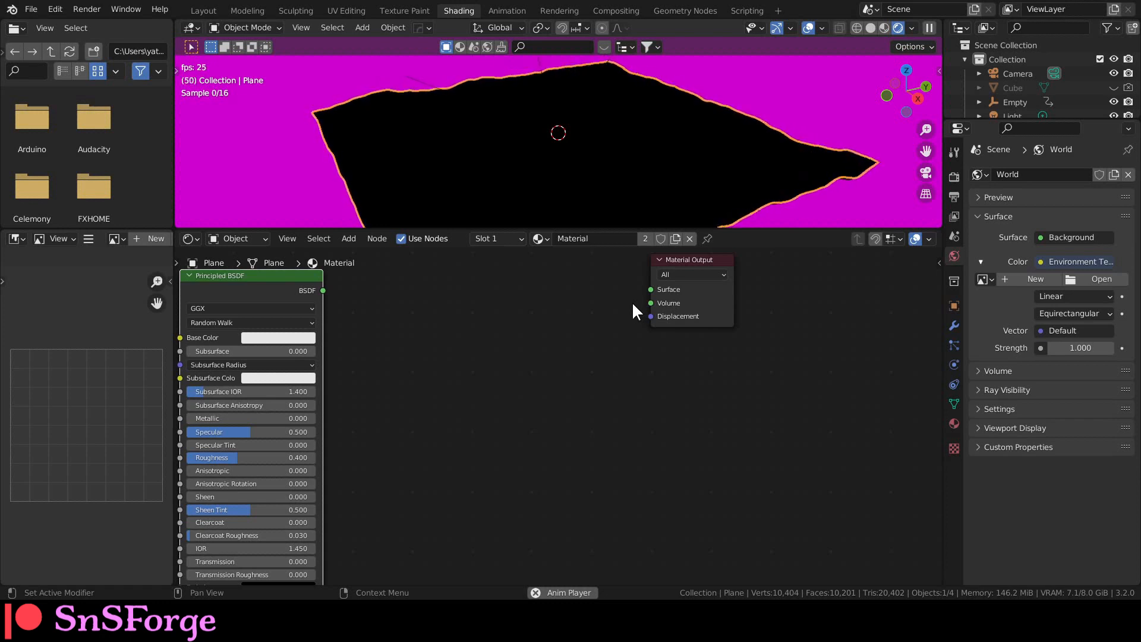
pyautogui.doubleClick(653, 293)
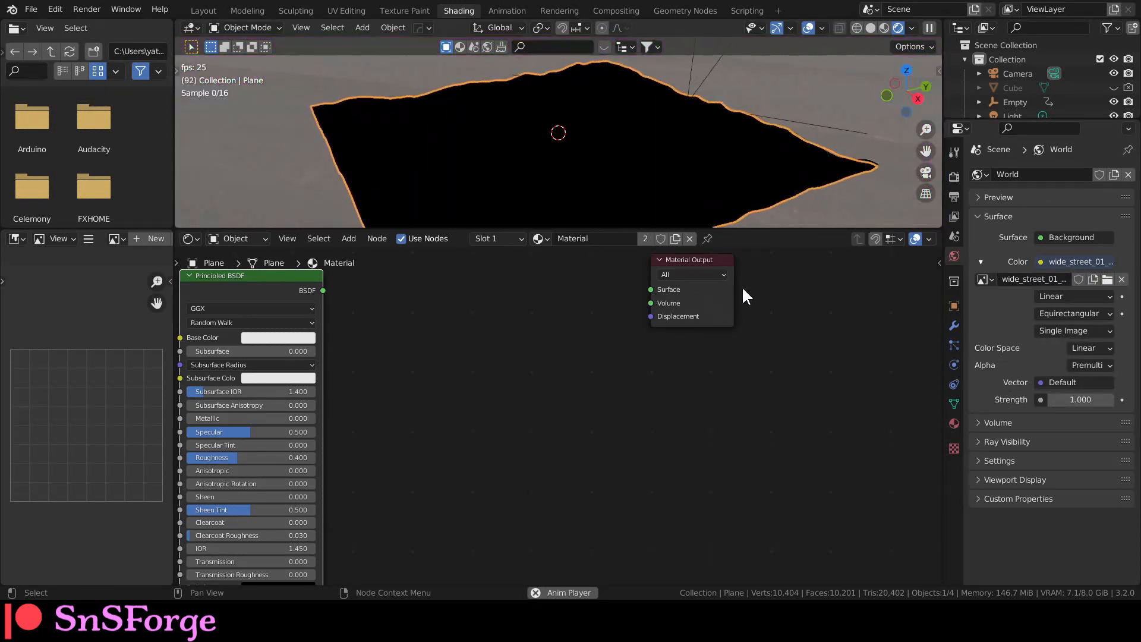
# Move the Material Output node farther away and turn on Transparent film for the Cycles render
pyautogui.moveTo(707, 266); pyautogui.dragTo(762, 296)
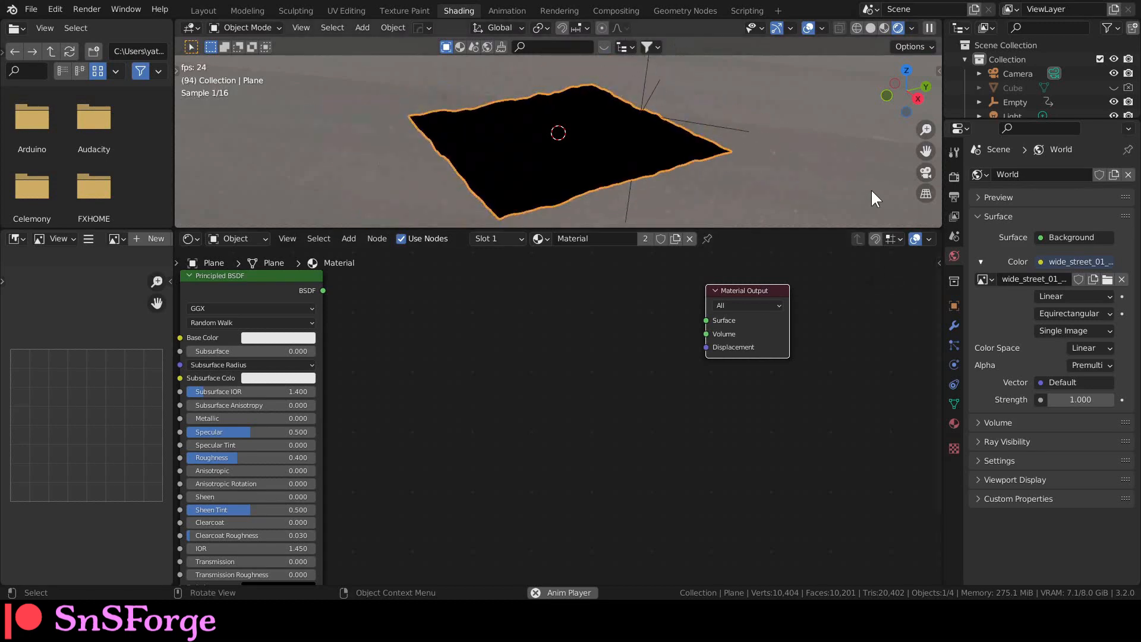
pyautogui.moveTo(770, 159)
pyautogui.mouseDown(button='middle')
pyautogui.moveTo(760, 123)
pyautogui.moveTo(753, 151)
pyautogui.mouseUp(button='middle')
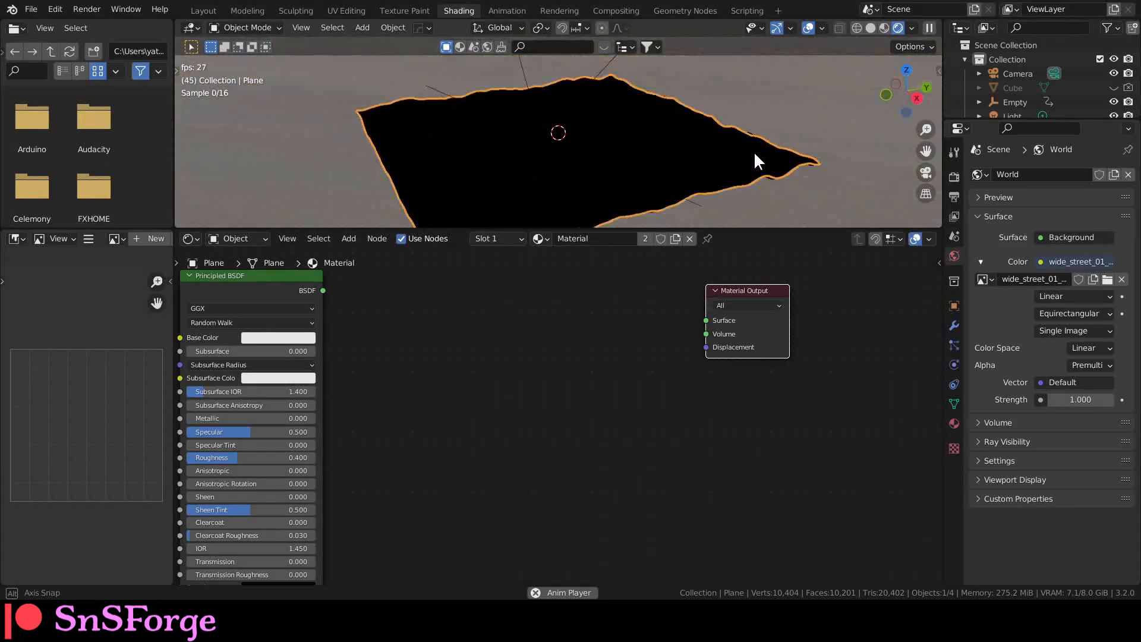
pyautogui.click(953, 176)
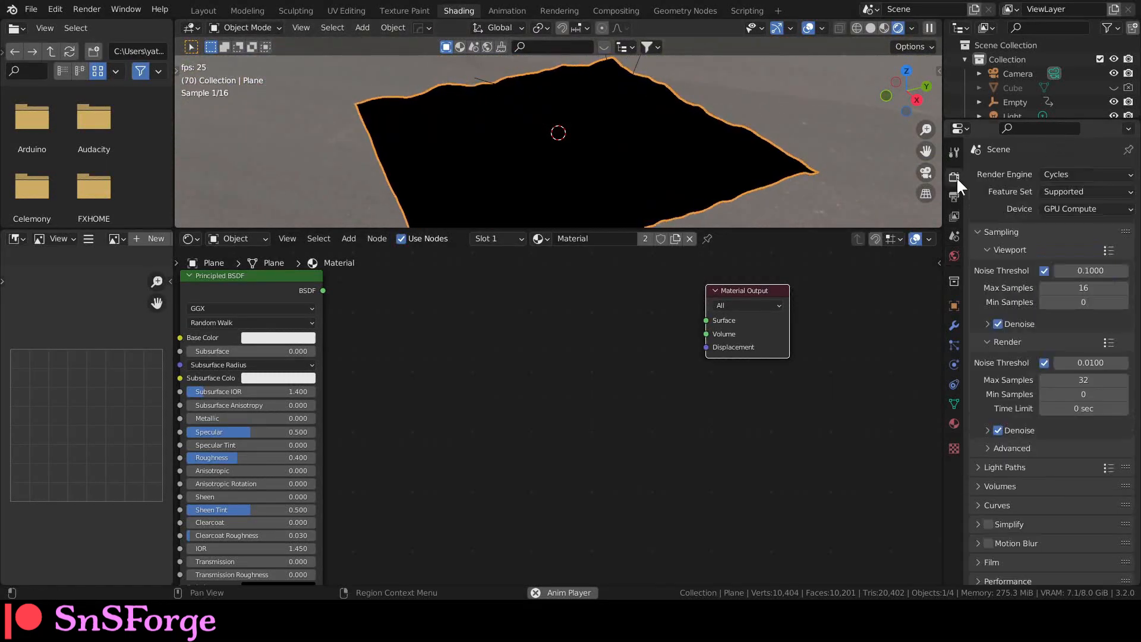
pyautogui.scroll(-3, 971, 518)
pyautogui.click(975, 480)
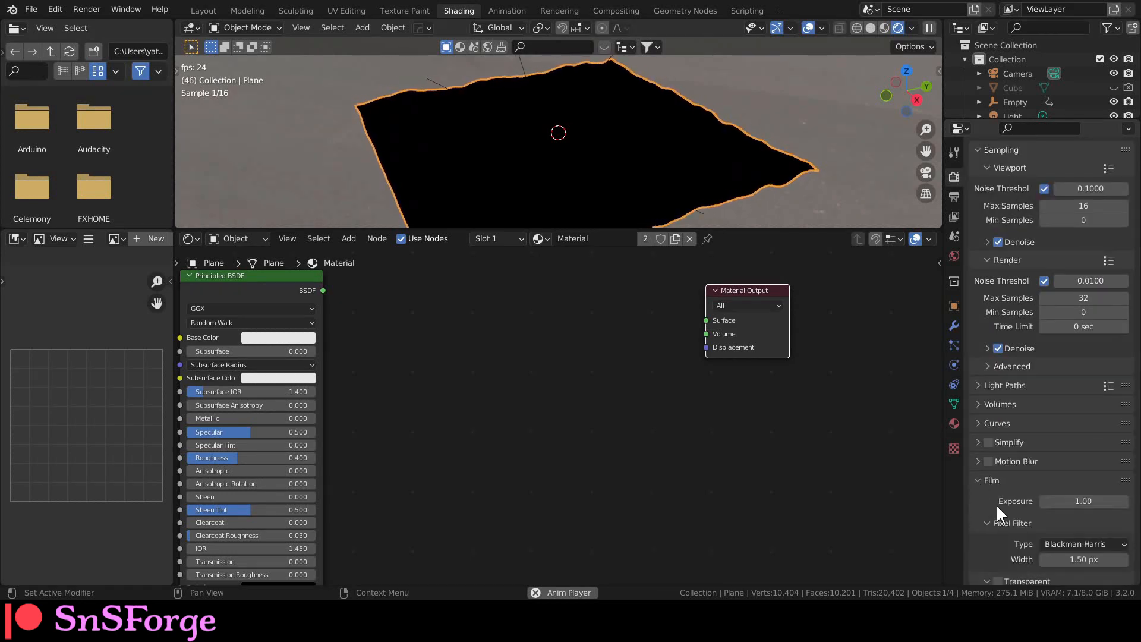
pyautogui.scroll(-4, 1010, 499)
pyautogui.click(997, 486)
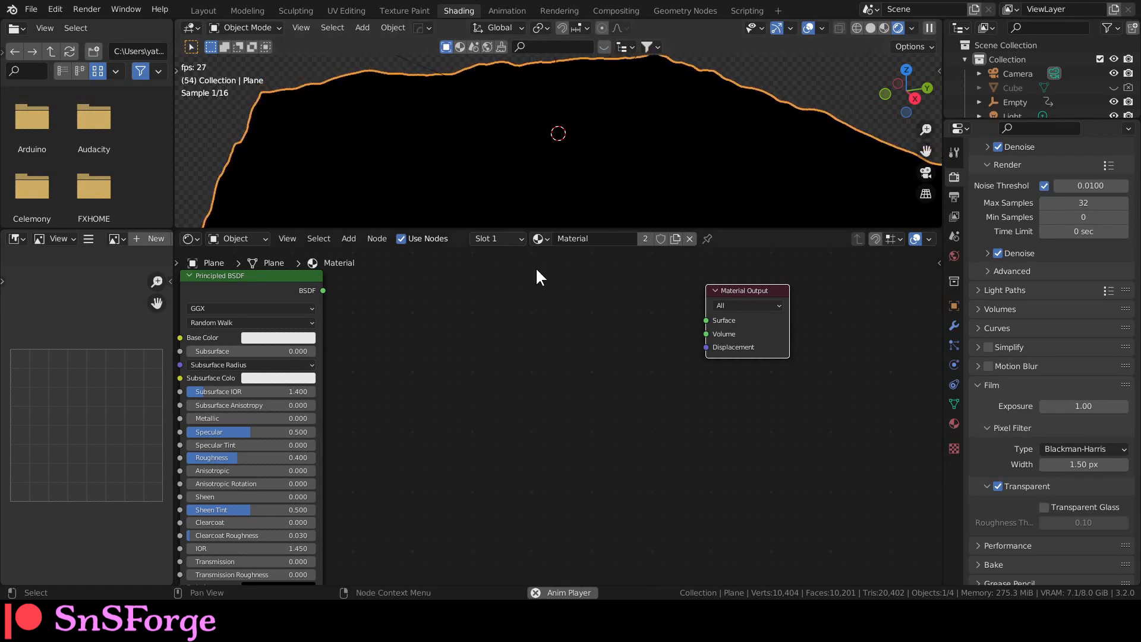
# Add a Mix Shader connected to the Material Output's Surface input and place it between the existing nodes
pyautogui.moveTo(705, 320); pyautogui.dragTo(569, 317)
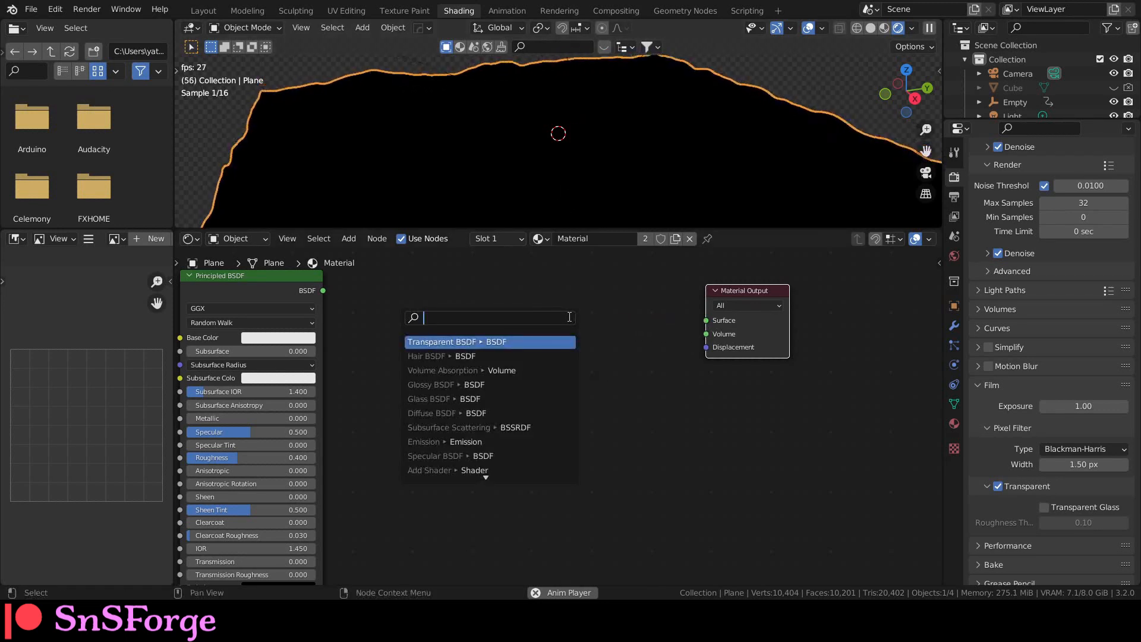
pyautogui.write('mix')
pyautogui.press('Return')
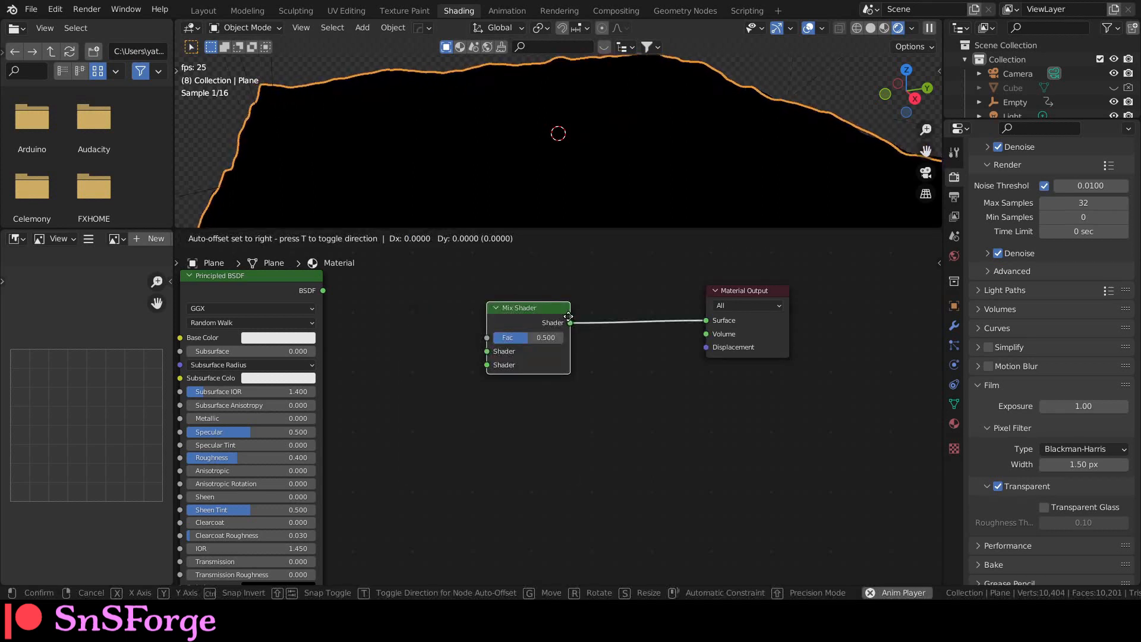
pyautogui.click(586, 304)
pyautogui.moveTo(574, 385); pyautogui.dragTo(606, 412, button='middle')
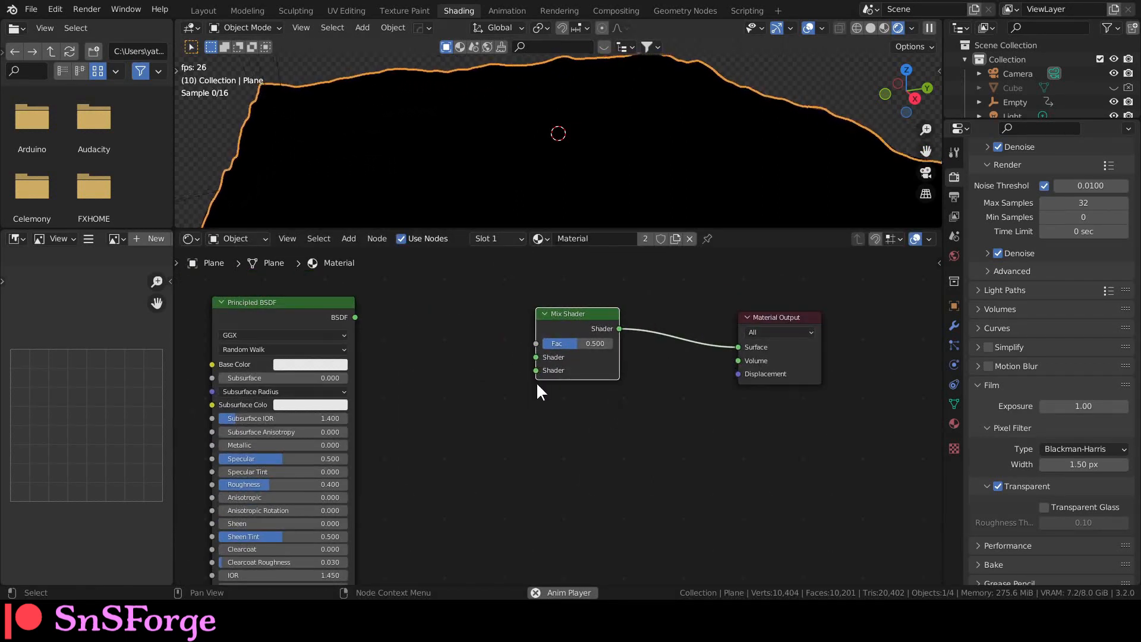
# Add a Transparent BSDF connected to the Mix Shader's second Shader input
pyautogui.moveTo(536, 369); pyautogui.dragTo(477, 397)
pyautogui.write('trans')
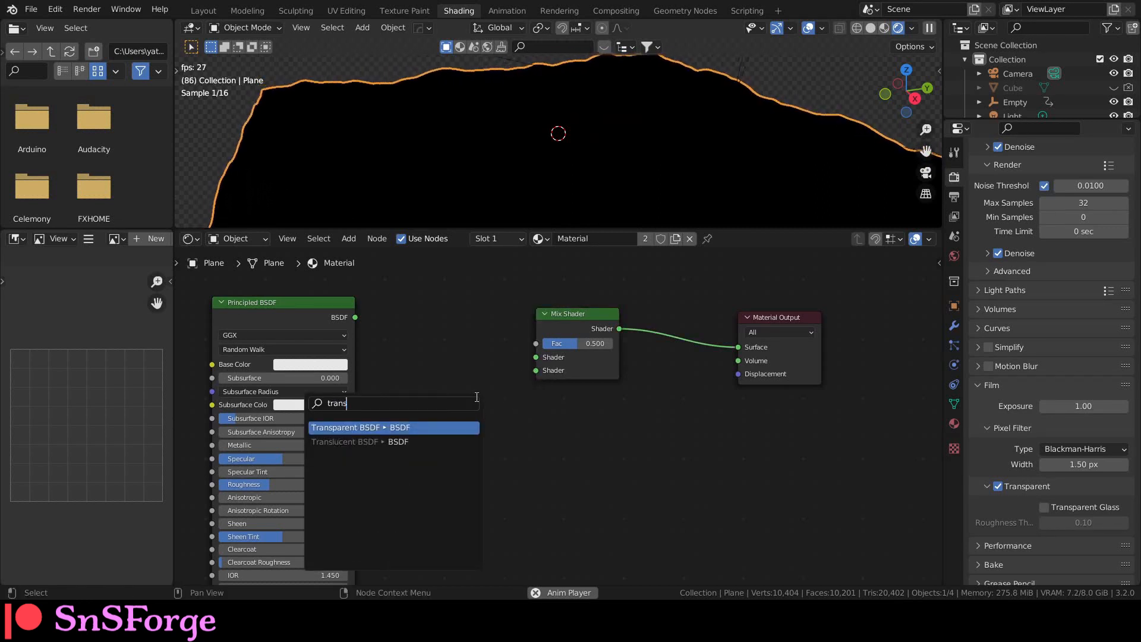
pyautogui.press('Return')
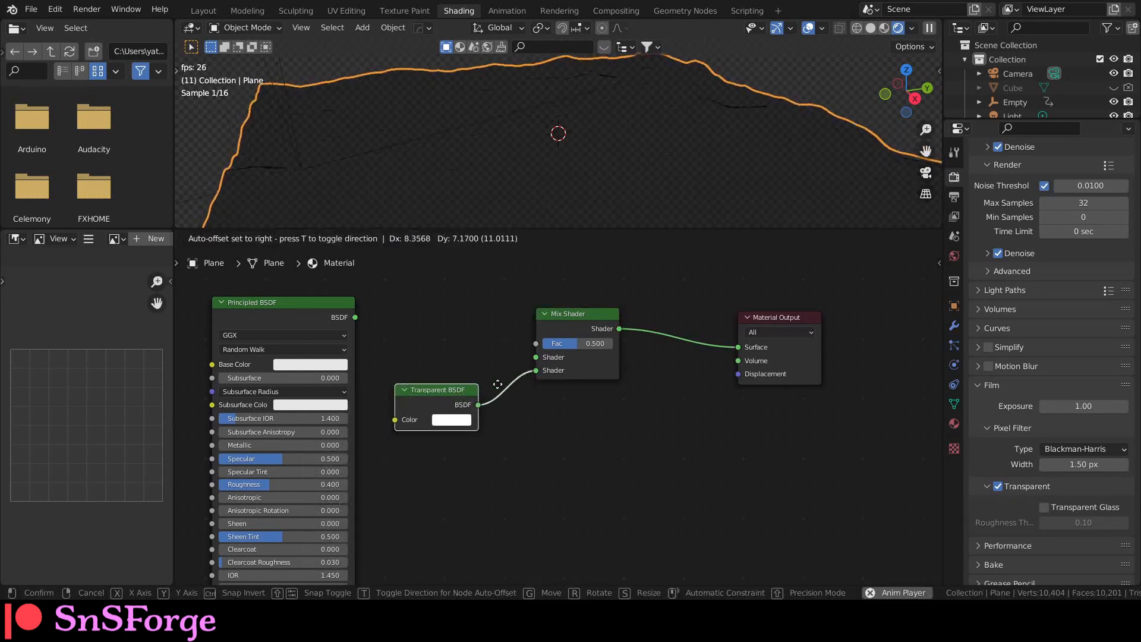
pyautogui.click(501, 380)
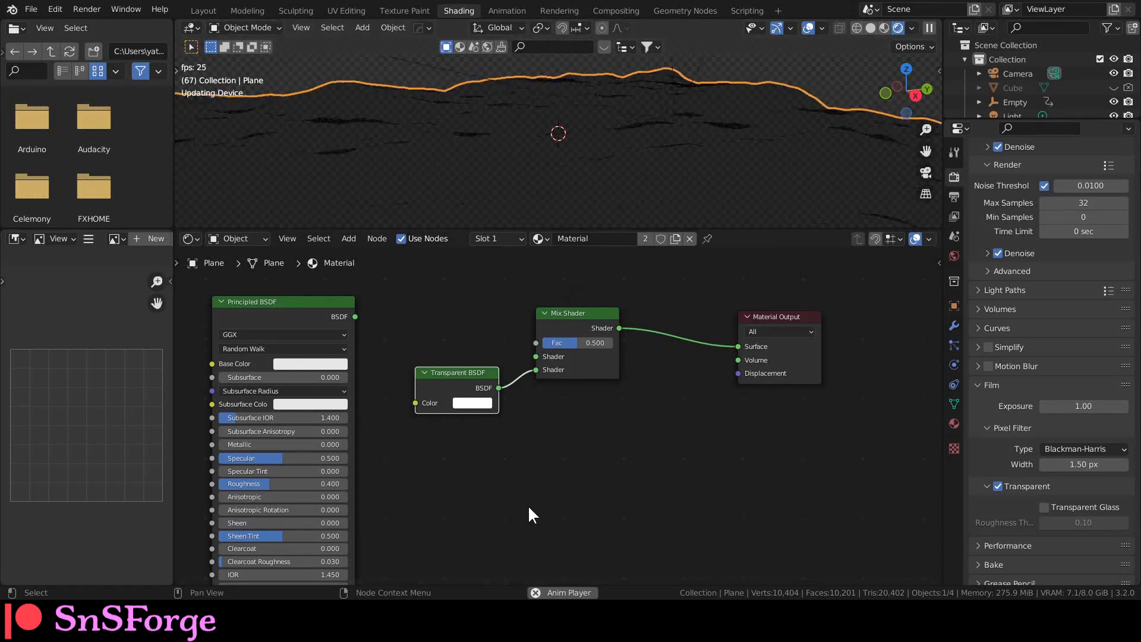
# Move the Principled BSDF out of the way and add a Glossy BSDF connected to the Mix Shader's first Shader input
pyautogui.moveTo(530, 514); pyautogui.dragTo(620, 509, button='middle')
pyautogui.moveTo(363, 329); pyautogui.dragTo(261, 336)
pyautogui.moveTo(623, 490); pyautogui.dragTo(612, 485, button='middle')
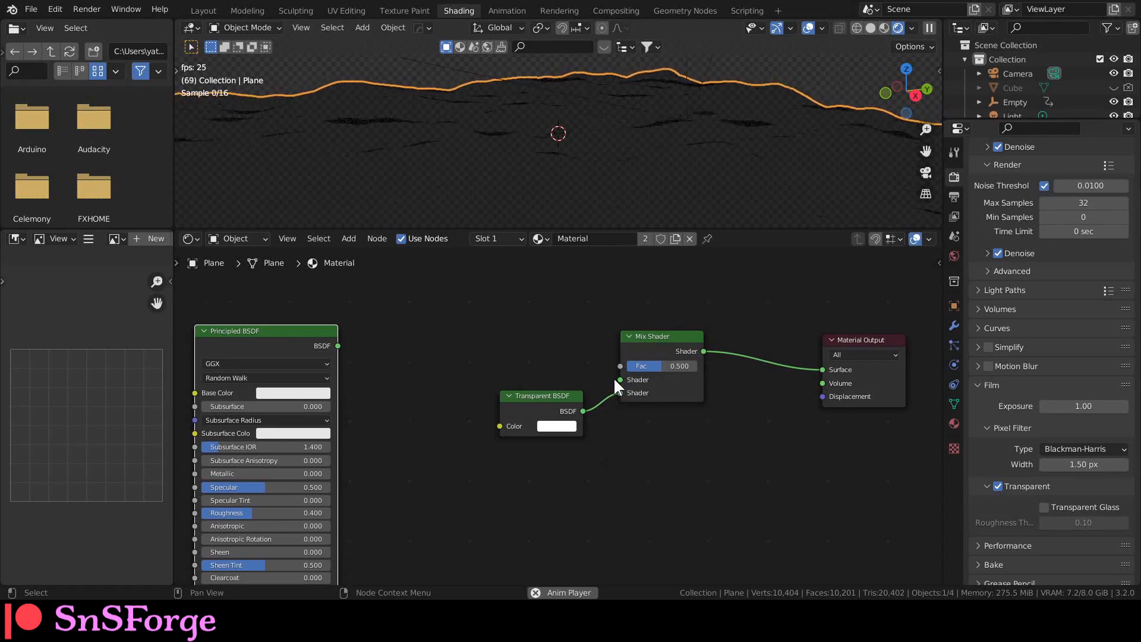
pyautogui.moveTo(618, 380); pyautogui.dragTo(536, 344)
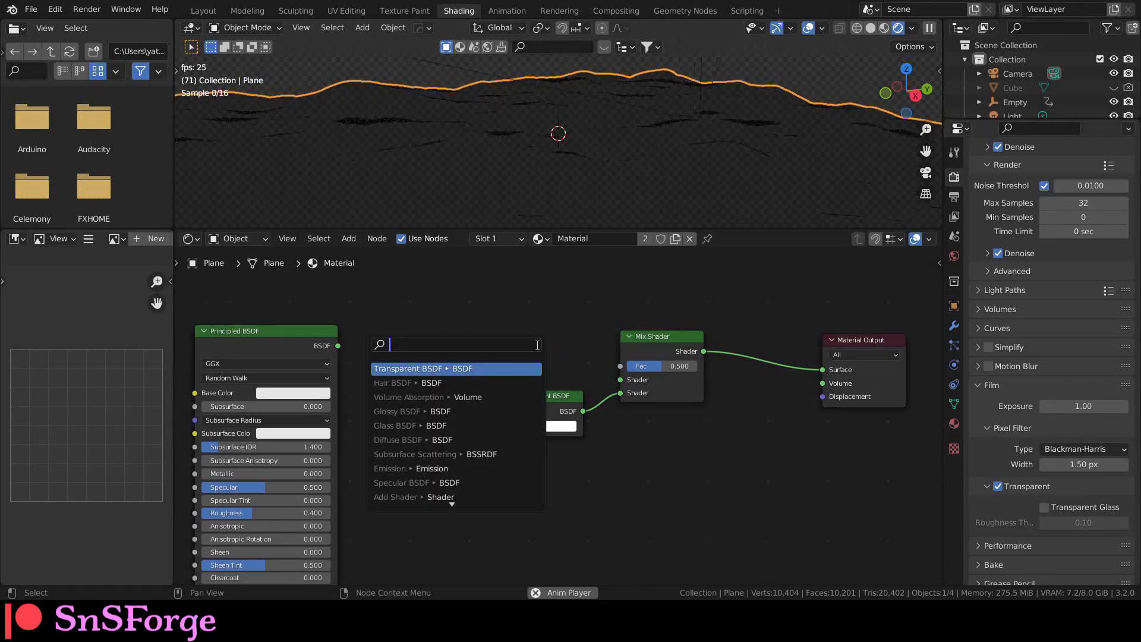
pyautogui.write('glo')
pyautogui.press('Return')
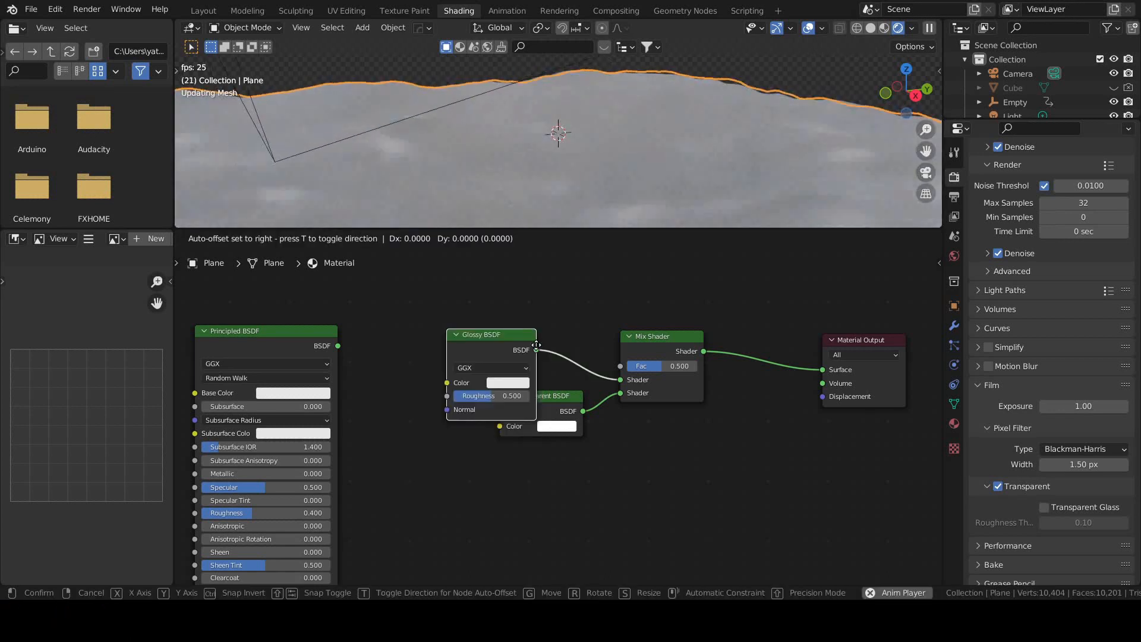
pyautogui.click(517, 336)
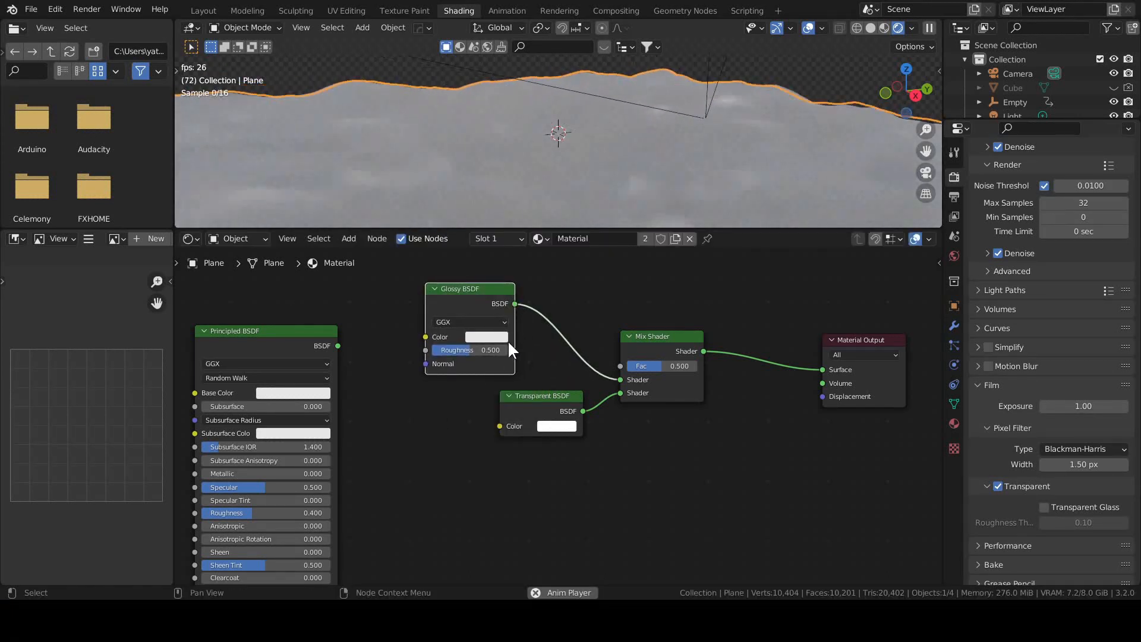
# Set the Transparent BSDF's color to a saturated bright blue and the Glossy BSDF's color to a light blue
pyautogui.click(555, 426)
pyautogui.moveTo(587, 300); pyautogui.dragTo(600, 254)
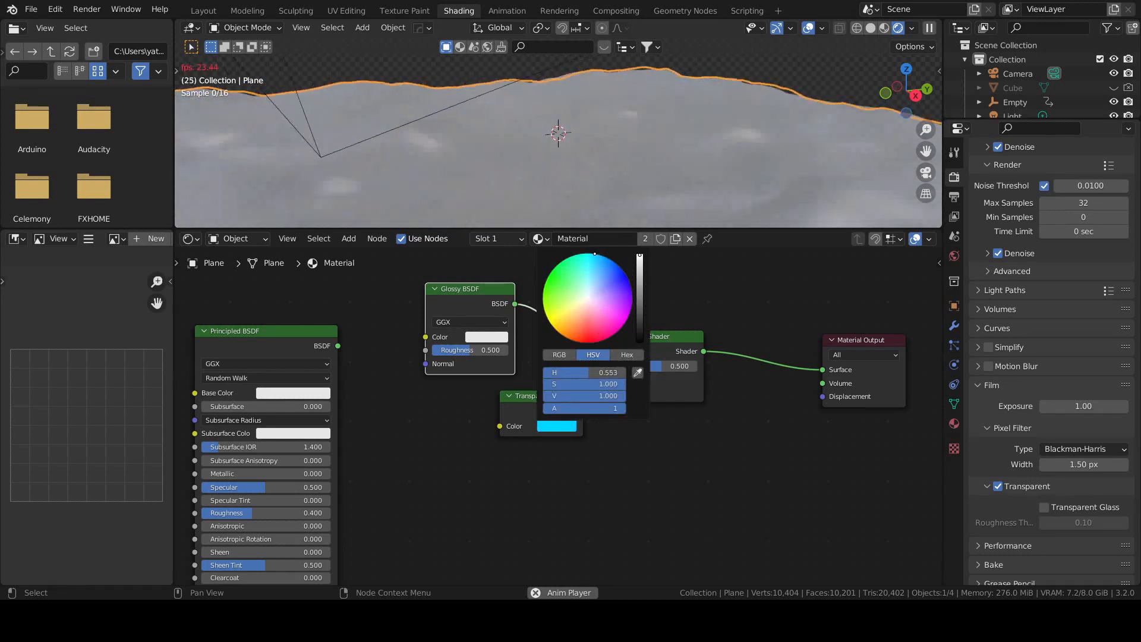
pyautogui.click(476, 334)
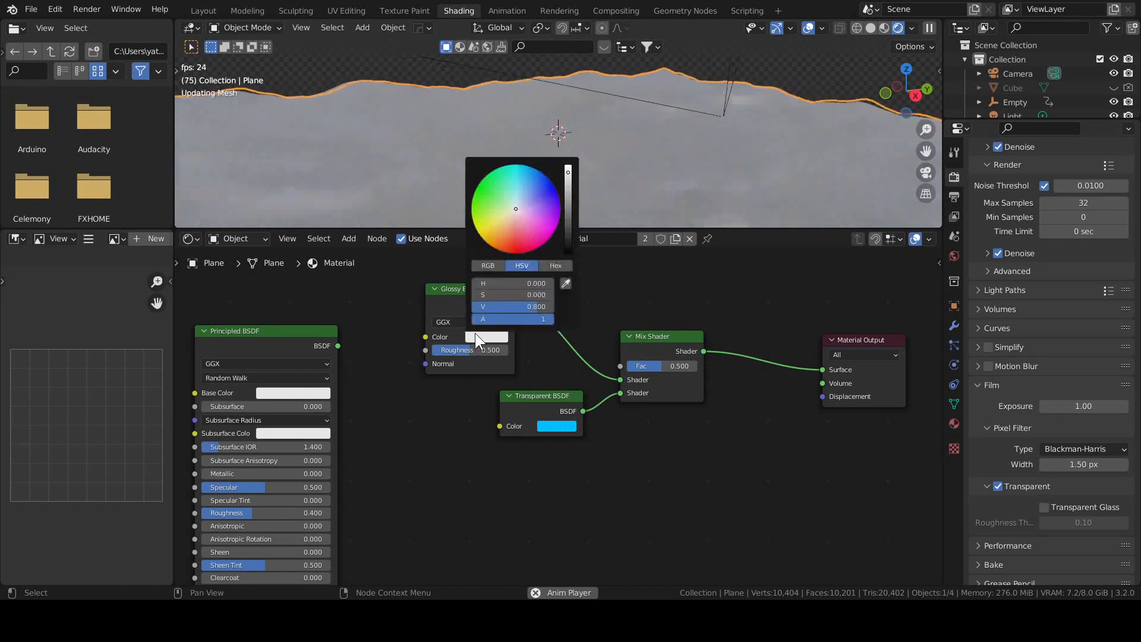
pyautogui.click(523, 189)
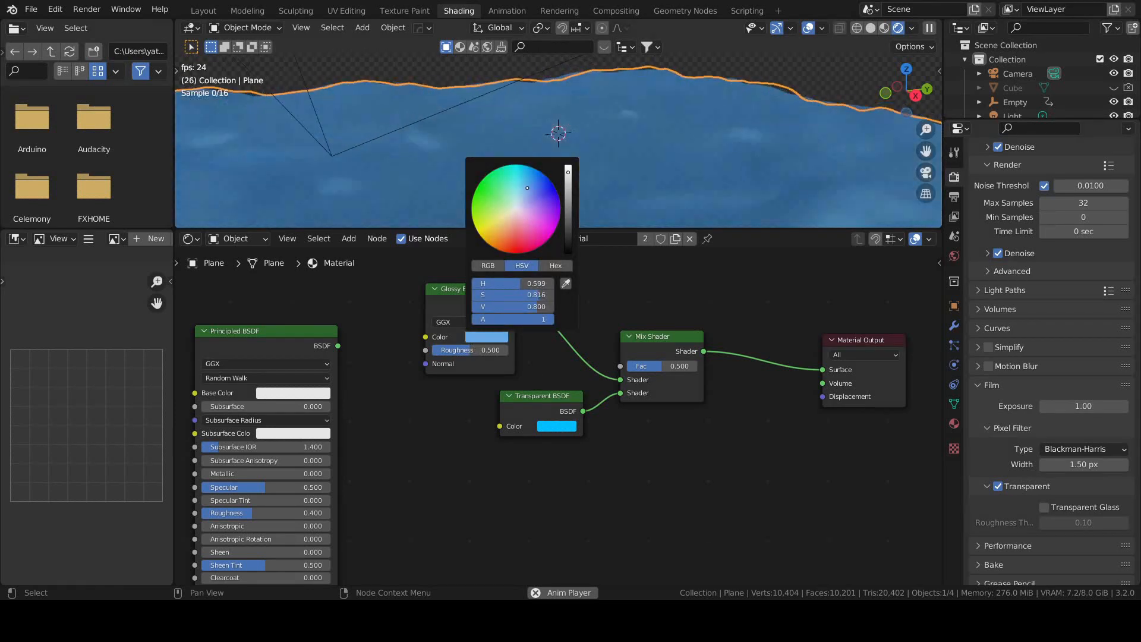
pyautogui.moveTo(523, 189); pyautogui.dragTo(525, 190)
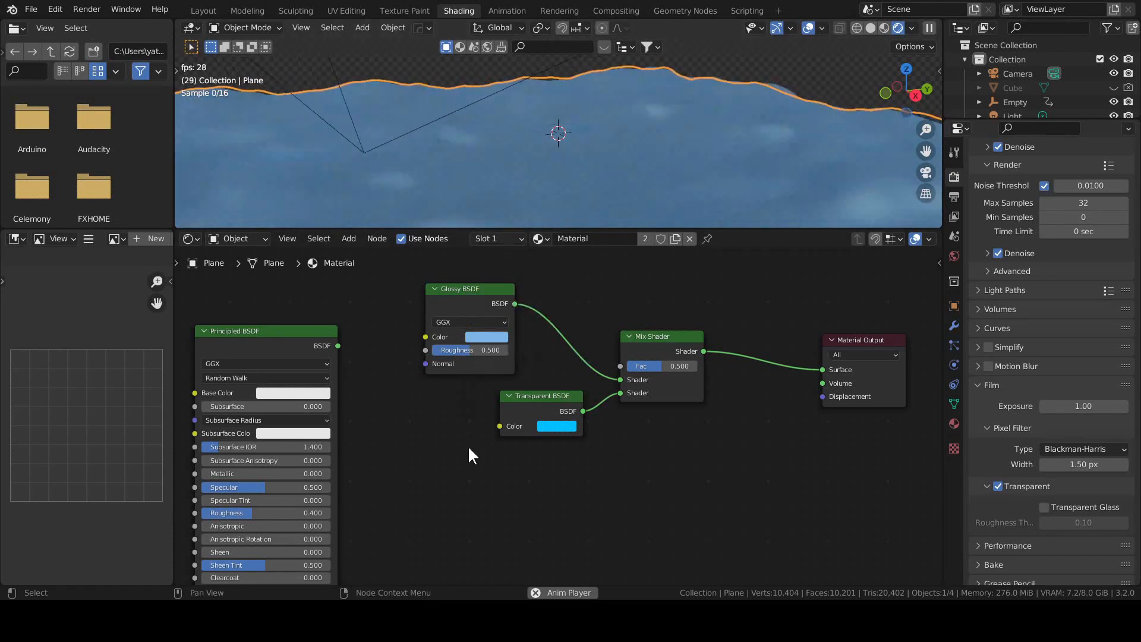
# Spread out the Transparent and Glossy BSDF nodes and move the Principled BSDF well clear of them
pyautogui.moveTo(469, 449); pyautogui.dragTo(526, 483, button='middle')
pyautogui.scroll(-2, 591, 449)
pyautogui.moveTo(596, 445)
pyautogui.mouseDown()
pyautogui.moveTo(556, 447)
pyautogui.moveTo(536, 429)
pyautogui.moveTo(601, 429)
pyautogui.mouseUp()
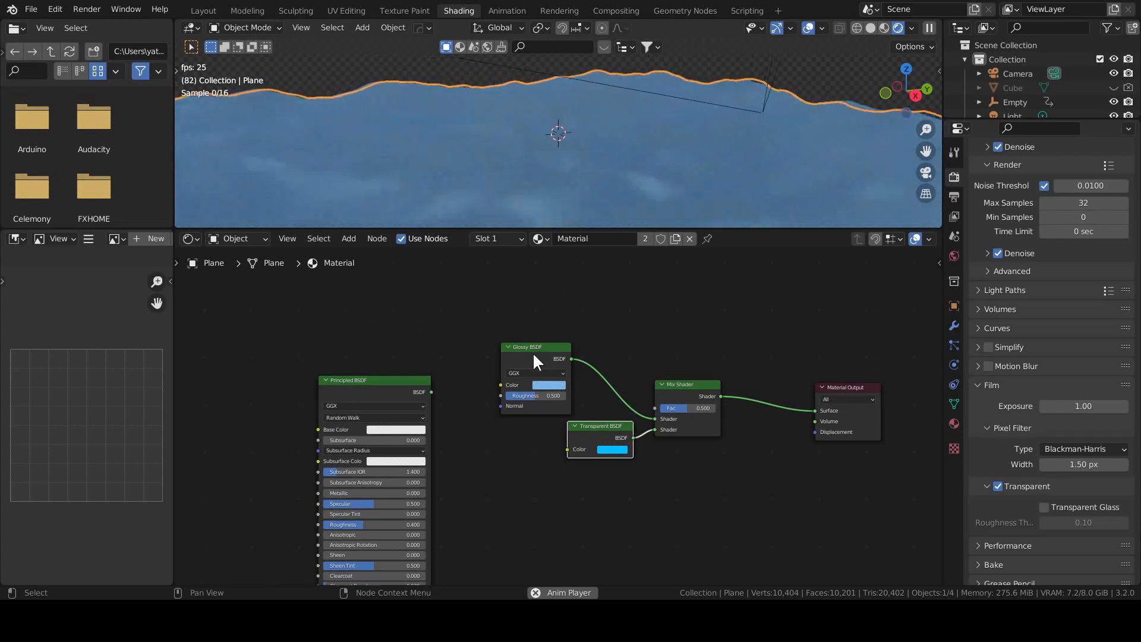
pyautogui.moveTo(537, 354); pyautogui.dragTo(528, 331)
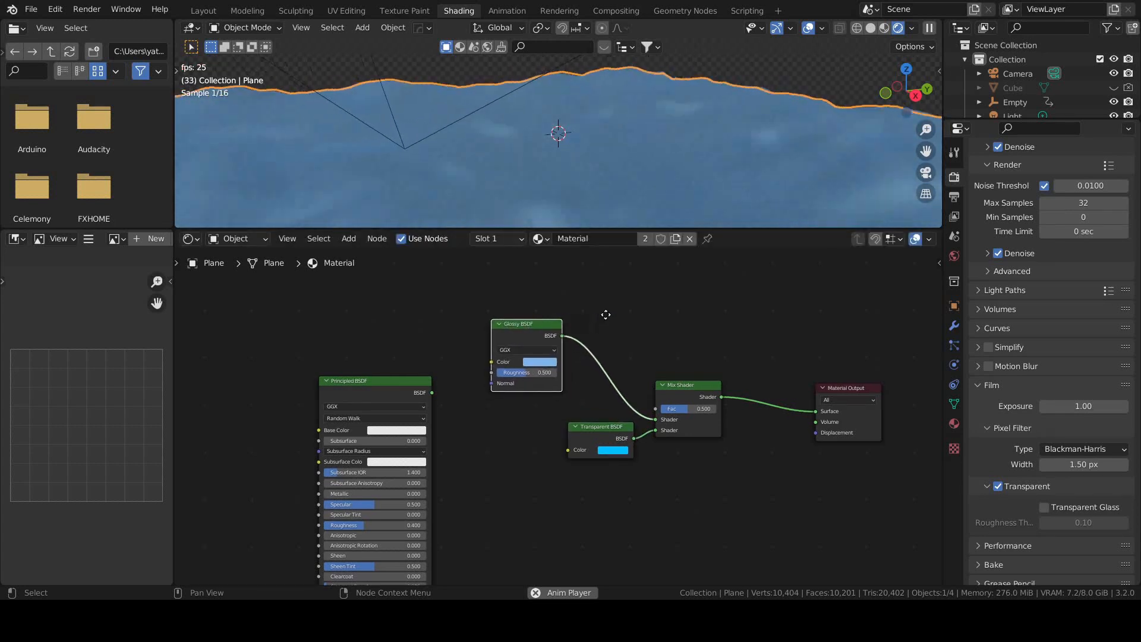
pyautogui.moveTo(595, 313); pyautogui.dragTo(679, 323, button='middle')
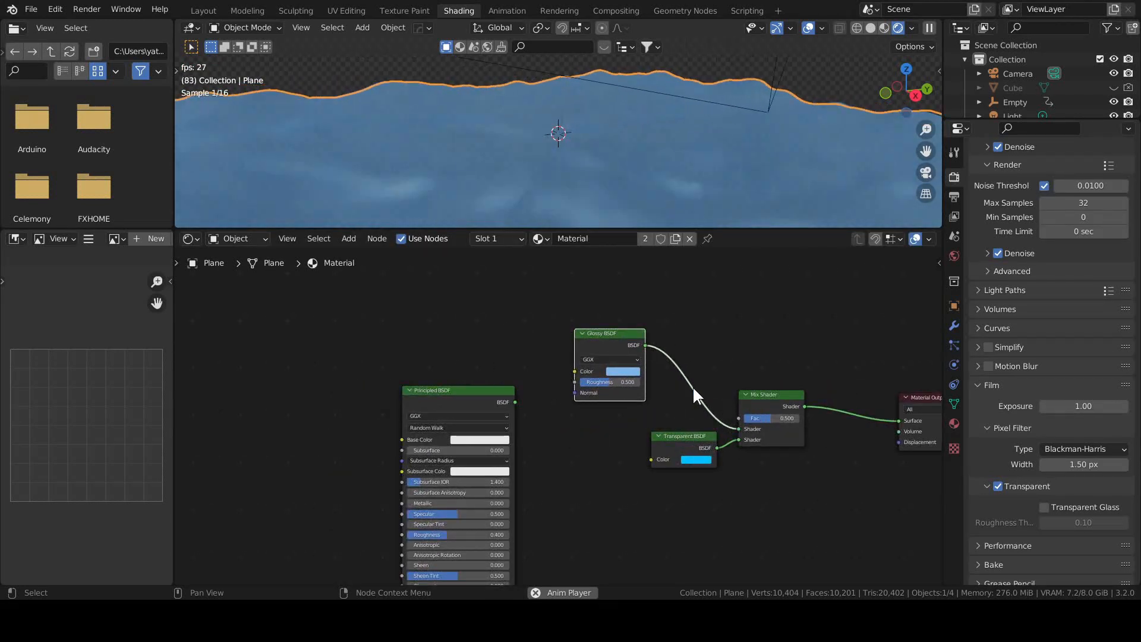
pyautogui.moveTo(483, 388); pyautogui.dragTo(330, 391)
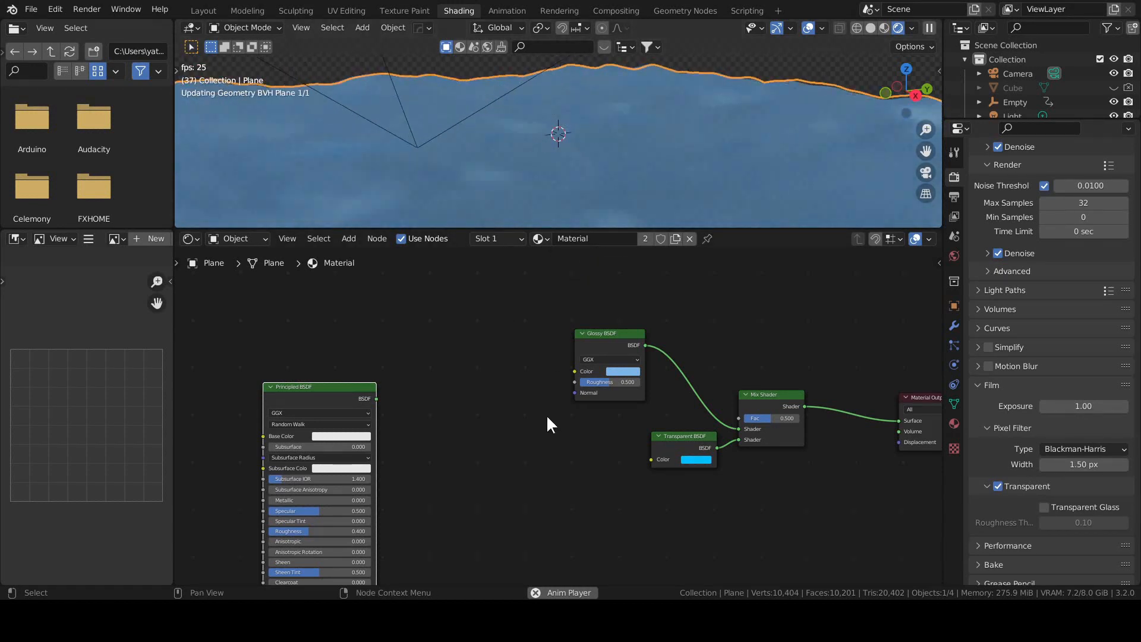
# Add a ColorRamp connected to the Glossy BSDF's Color input and shift its white stop to position 0.996
pyautogui.scroll(1, 550, 398)
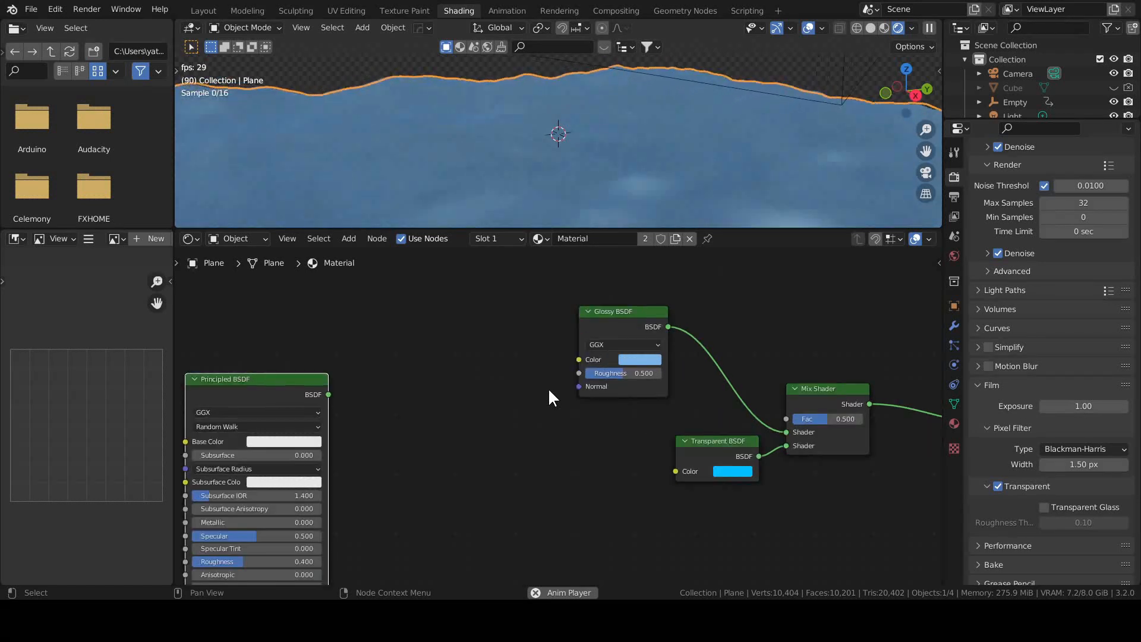
pyautogui.keyDown('shift'); pyautogui.scroll(1, 425, 368); pyautogui.keyUp('shift')
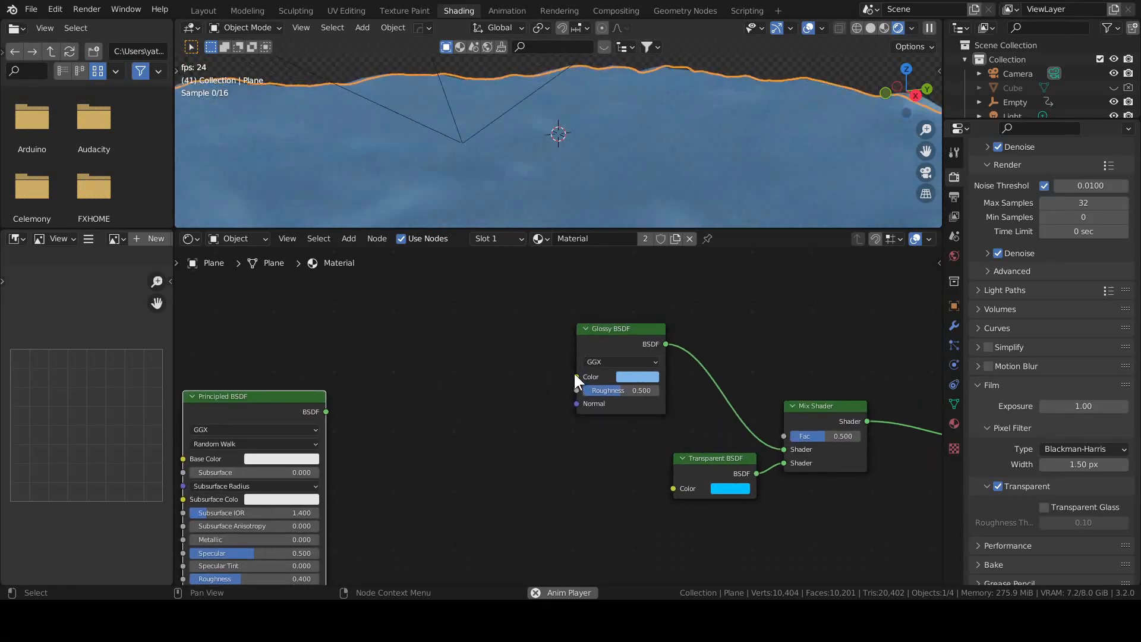
pyautogui.moveTo(575, 377); pyautogui.dragTo(491, 331)
pyautogui.write('c')
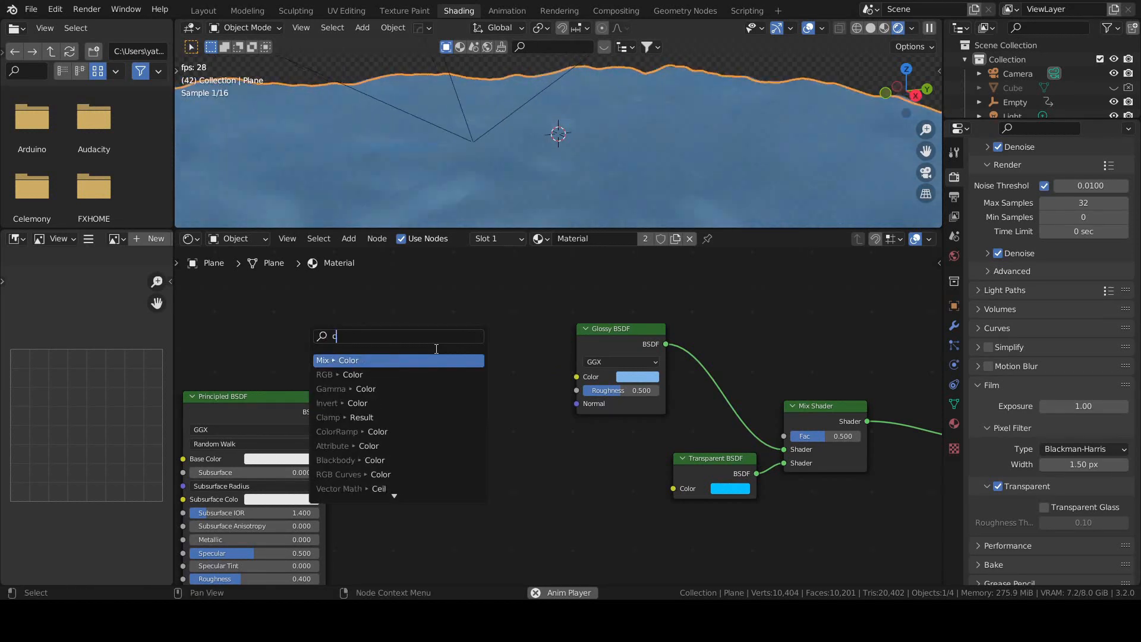
pyautogui.write('oolo')
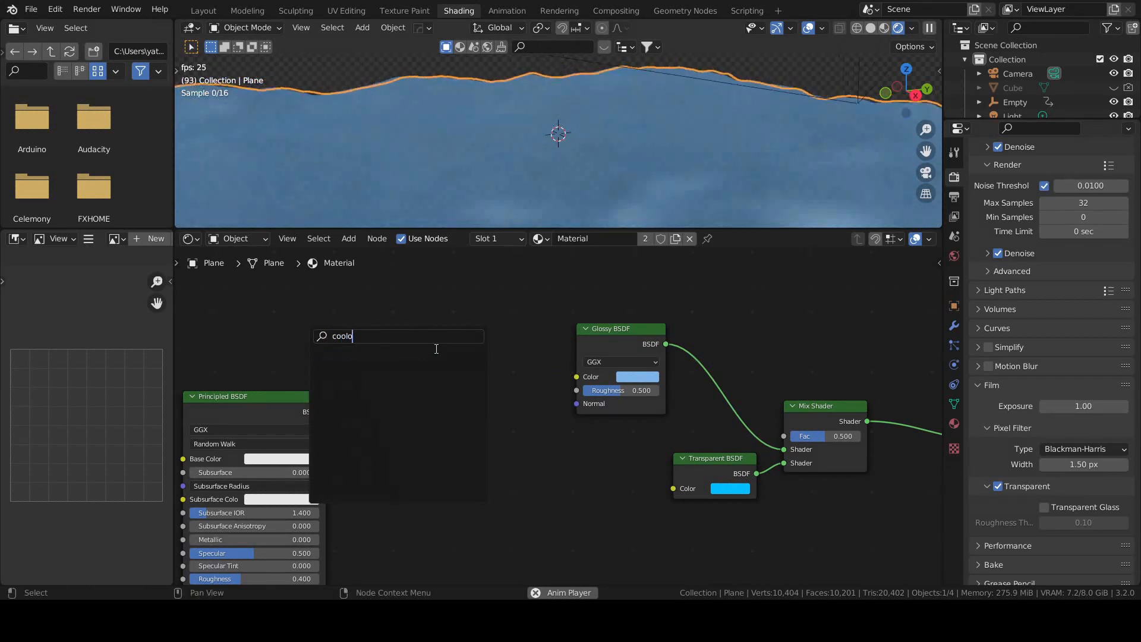
pyautogui.press('BackSpace')
pyautogui.press('BackSpace')
pyautogui.press('BackSpace')
pyautogui.press('BackSpace')
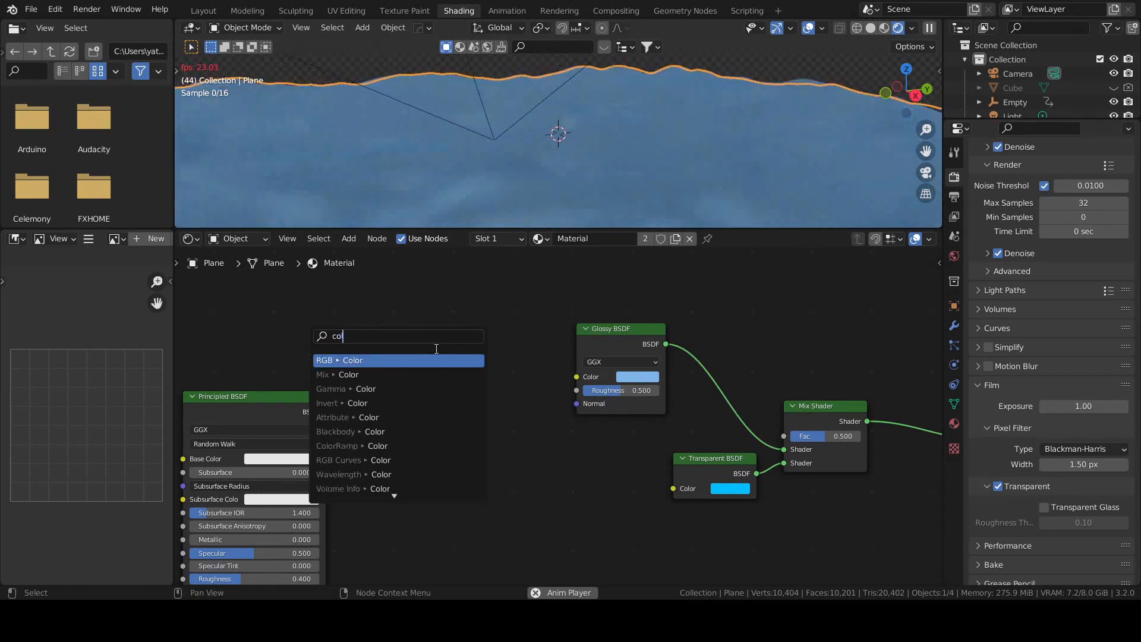
pyautogui.press('Return')
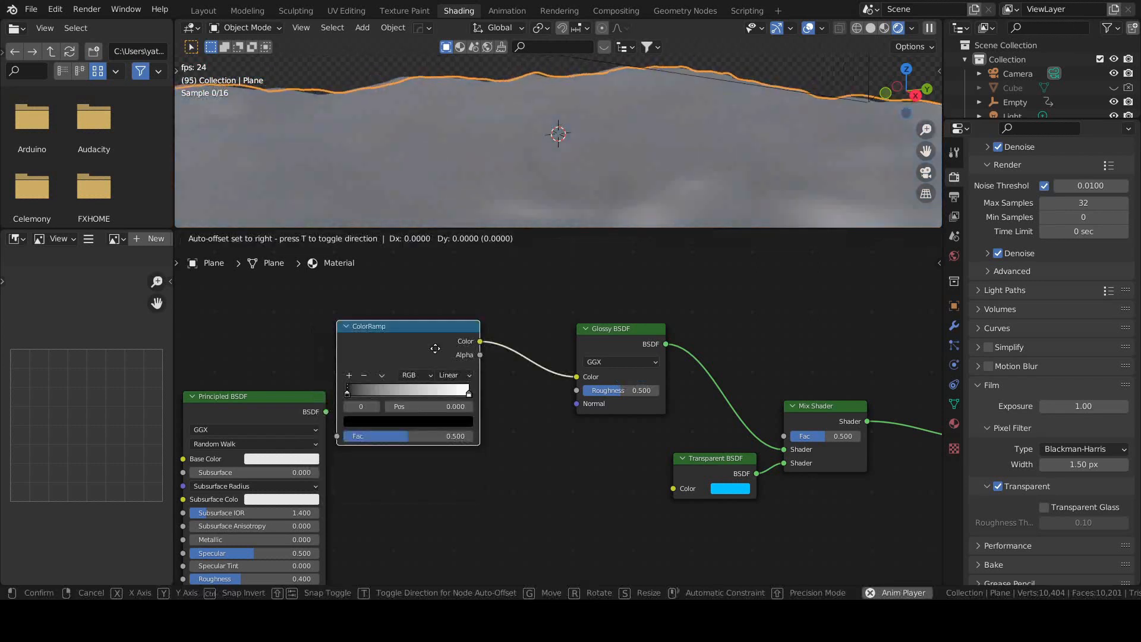
pyautogui.click(476, 378)
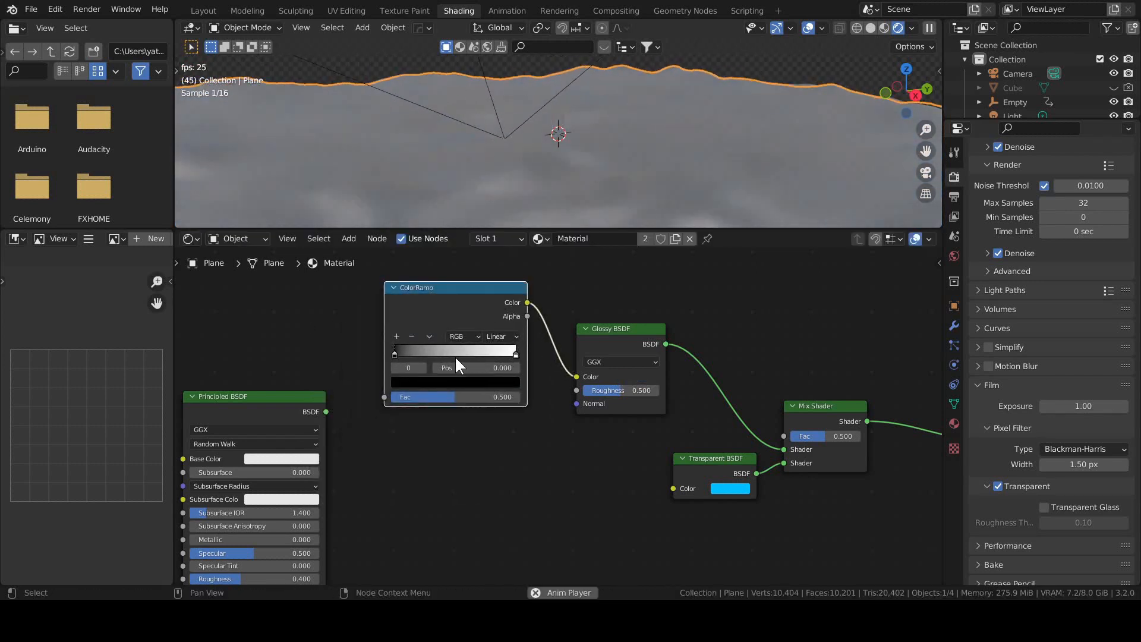
pyautogui.click(515, 354)
pyautogui.moveTo(515, 352); pyautogui.dragTo(515, 352)
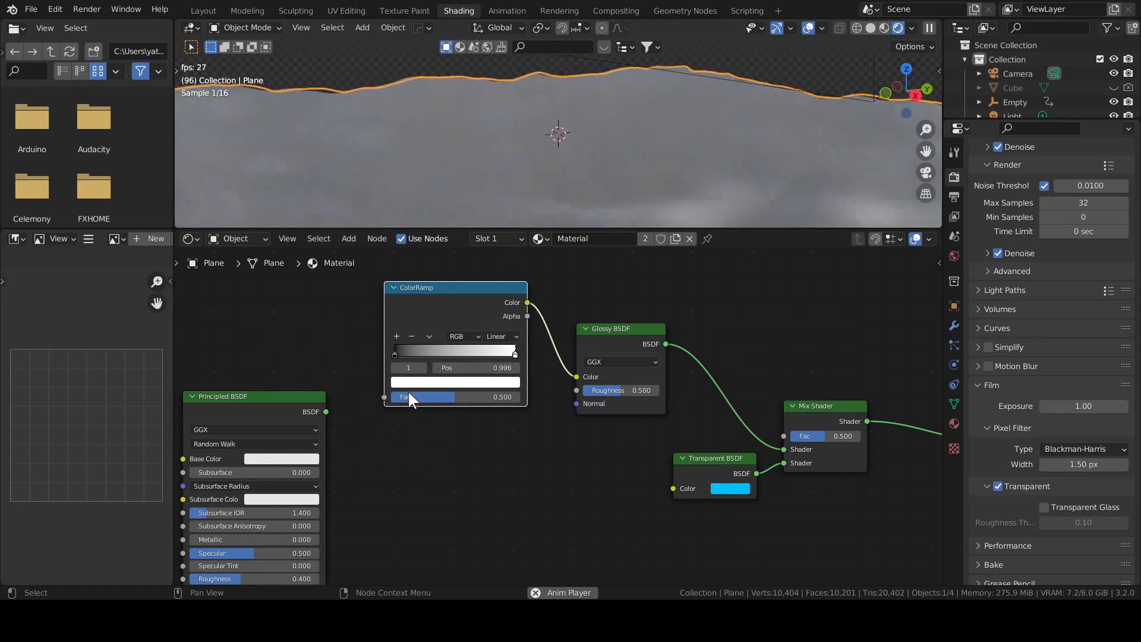
# Move the Principled BSDF farther from the ColorRamp and reposition the ColorRamp closer to the Glossy BSDF
pyautogui.click(319, 350)
pyautogui.moveTo(272, 403); pyautogui.dragTo(224, 451)
pyautogui.moveTo(377, 457); pyautogui.dragTo(524, 494, button='middle')
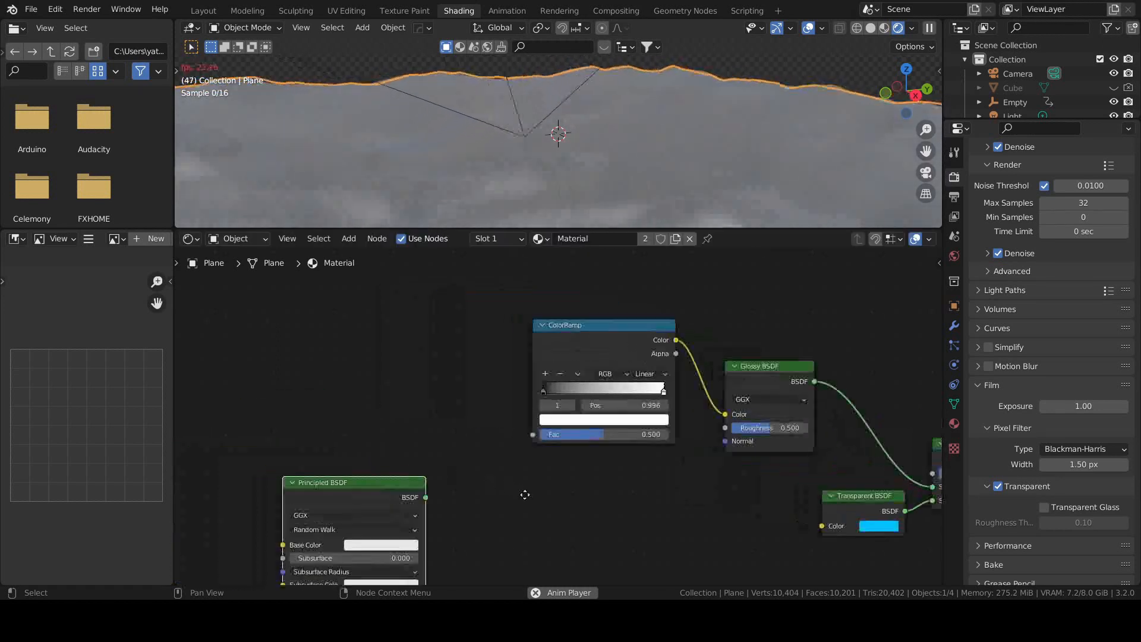
pyautogui.scroll(-3, 555, 490)
pyautogui.moveTo(590, 520); pyautogui.dragTo(515, 519, button='middle')
pyautogui.moveTo(634, 376)
pyautogui.mouseDown()
pyautogui.moveTo(645, 378)
pyautogui.moveTo(631, 373)
pyautogui.mouseUp()
pyautogui.moveTo(533, 345); pyautogui.dragTo(549, 351)
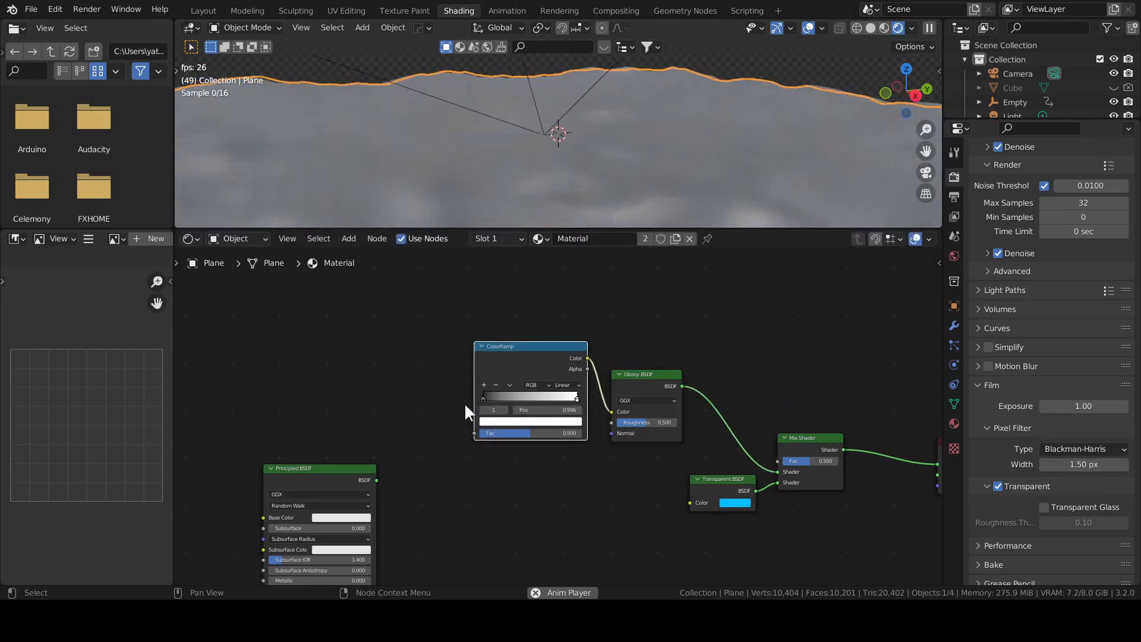
# Add a Layer Weight node with its Fresnel output feeding the ColorRamp's Fac input
pyautogui.moveTo(474, 432); pyautogui.dragTo(403, 383)
pyautogui.write('layer we')
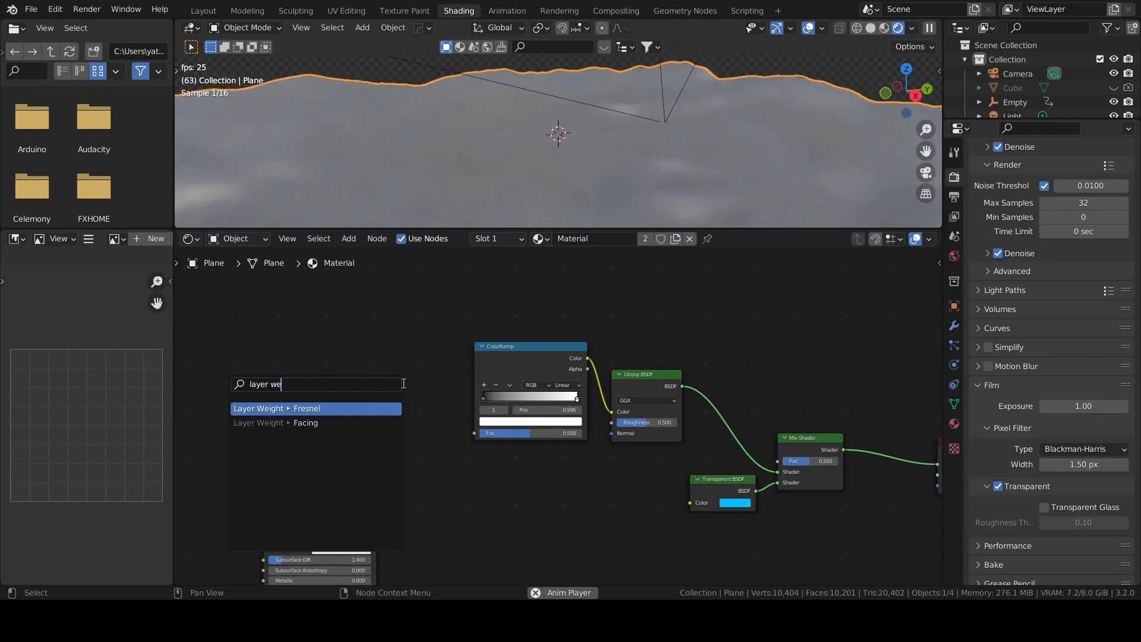
pyautogui.press('Return')
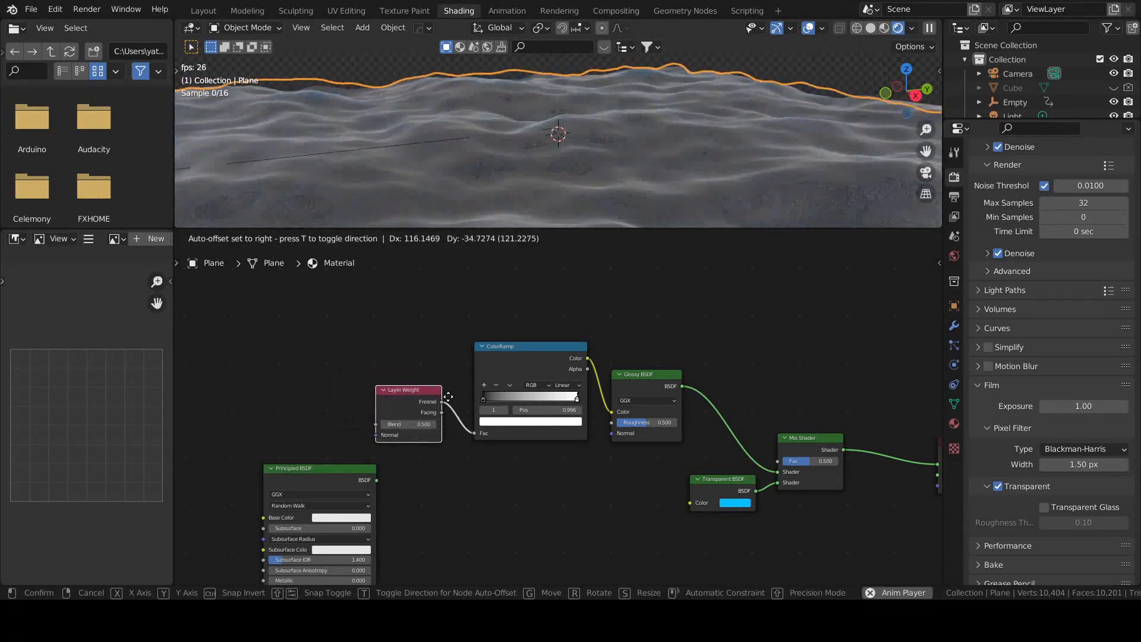
pyautogui.click(444, 380)
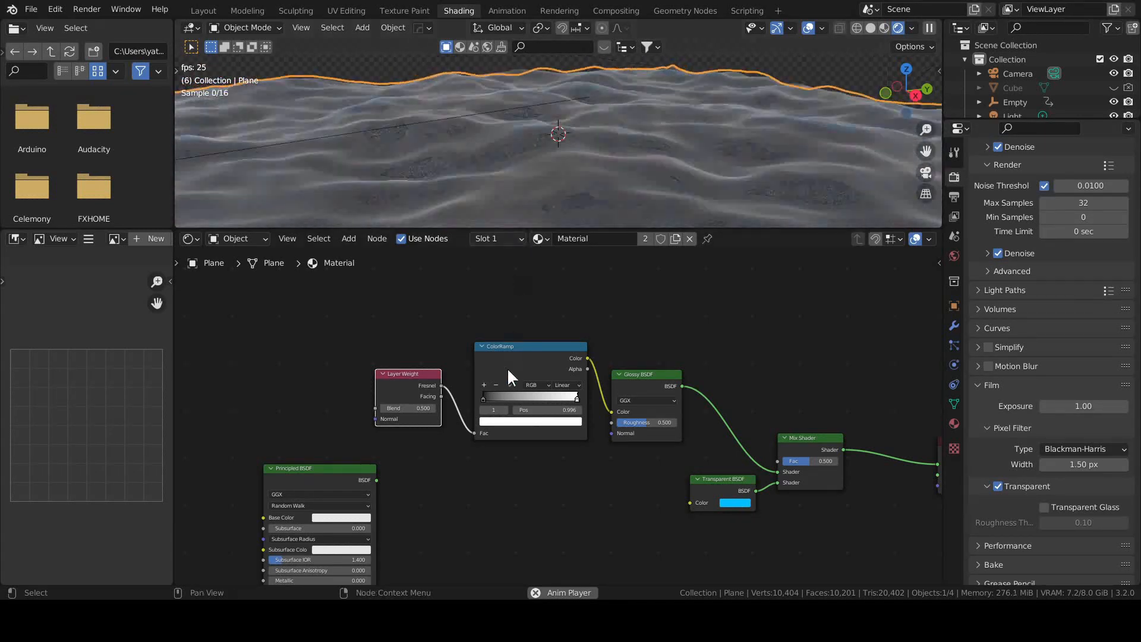
# Move the ColorRamp's black stop to about 0.118 and its white stop to about 0.221, keeping it linked to the Glossy BSDF's Color
pyautogui.scroll(1, 516, 397)
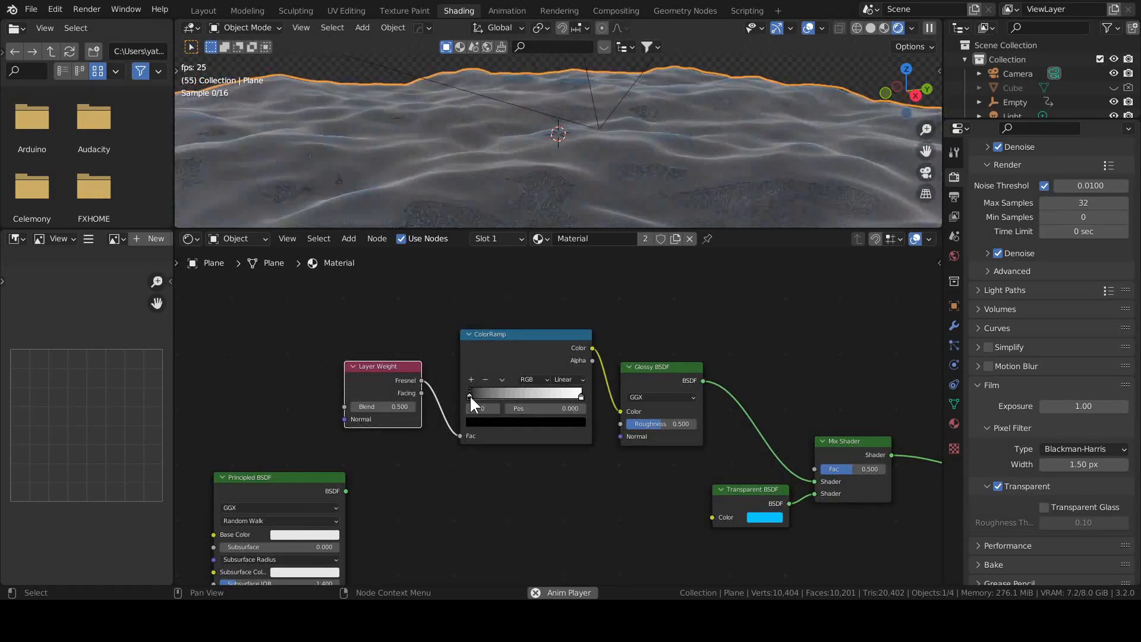
pyautogui.moveTo(470, 394); pyautogui.dragTo(483, 396)
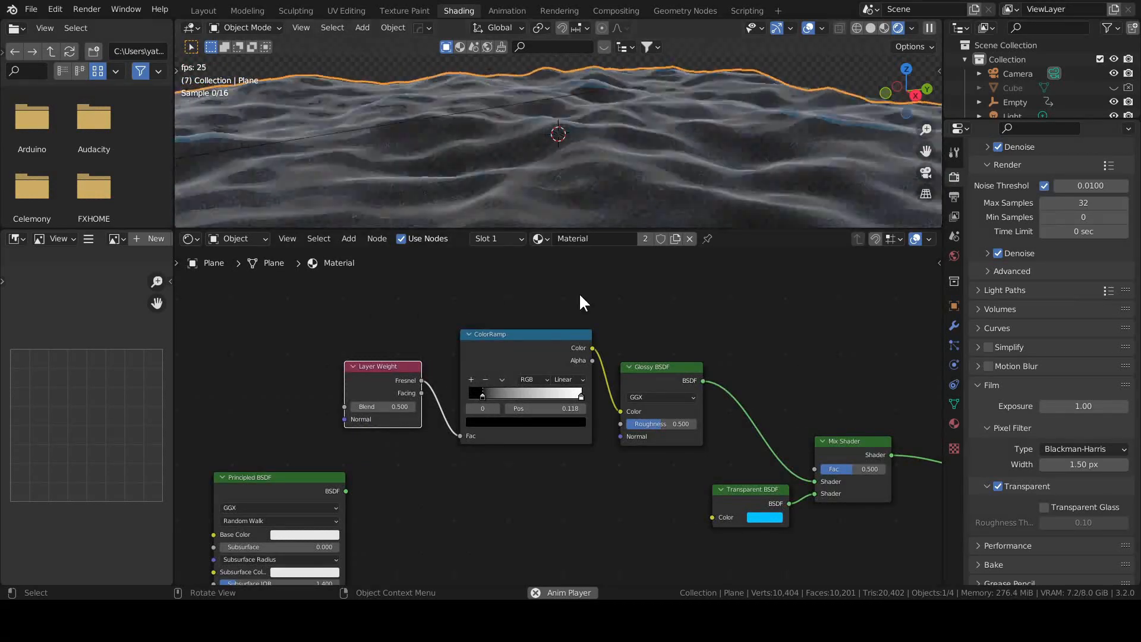
pyautogui.moveTo(581, 395); pyautogui.dragTo(500, 394)
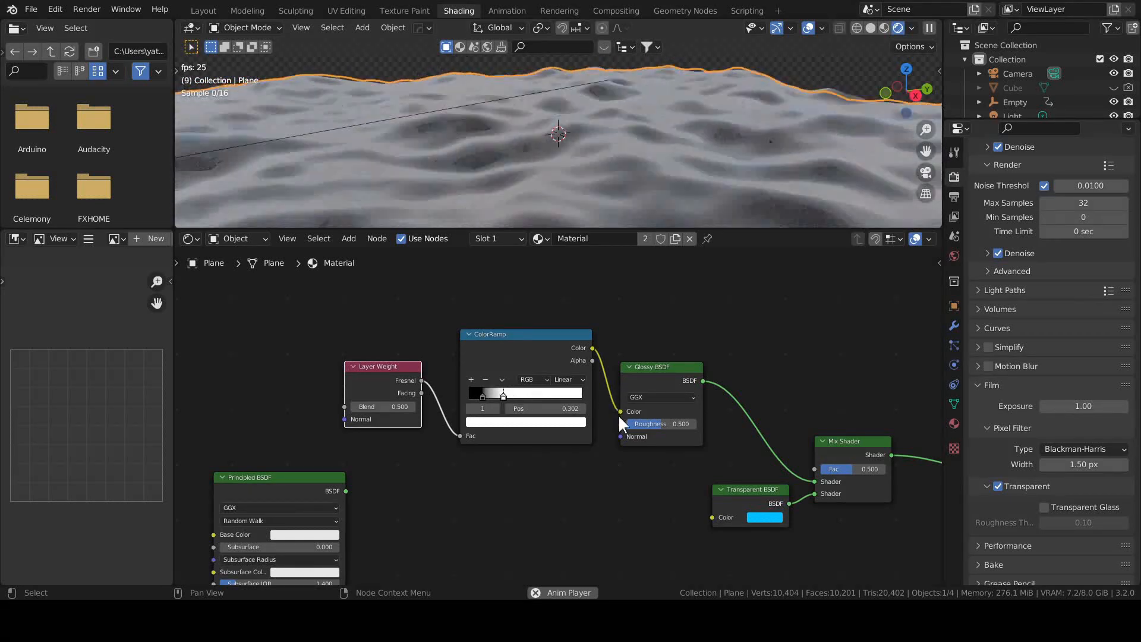
pyautogui.moveTo(620, 412); pyautogui.dragTo(584, 427)
pyautogui.moveTo(593, 348); pyautogui.dragTo(620, 411)
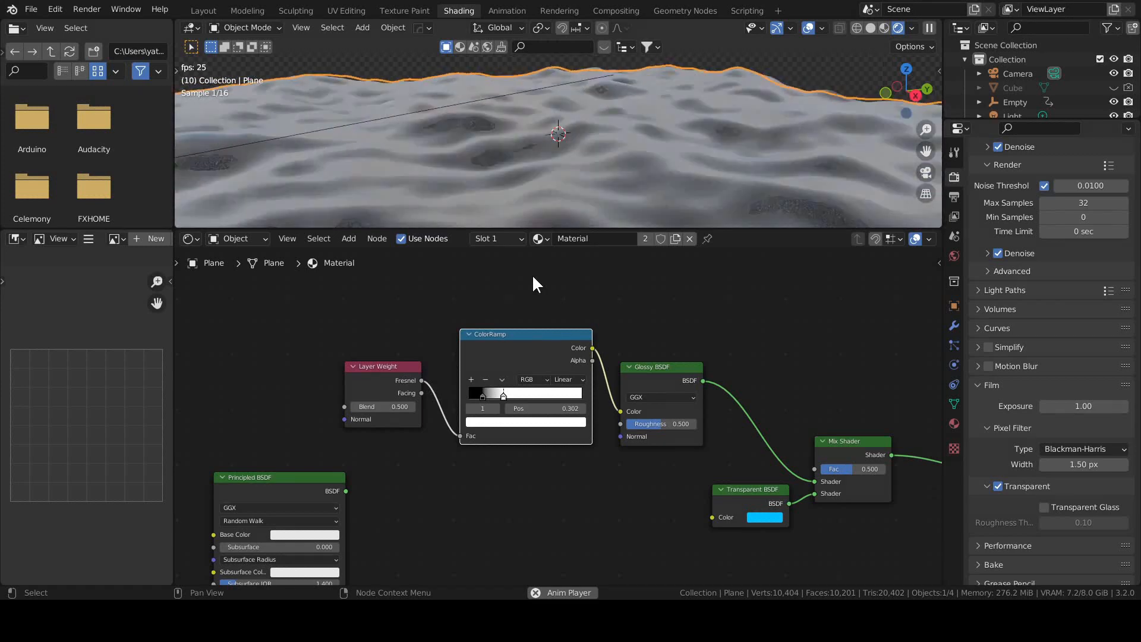
pyautogui.moveTo(504, 397); pyautogui.dragTo(494, 398)
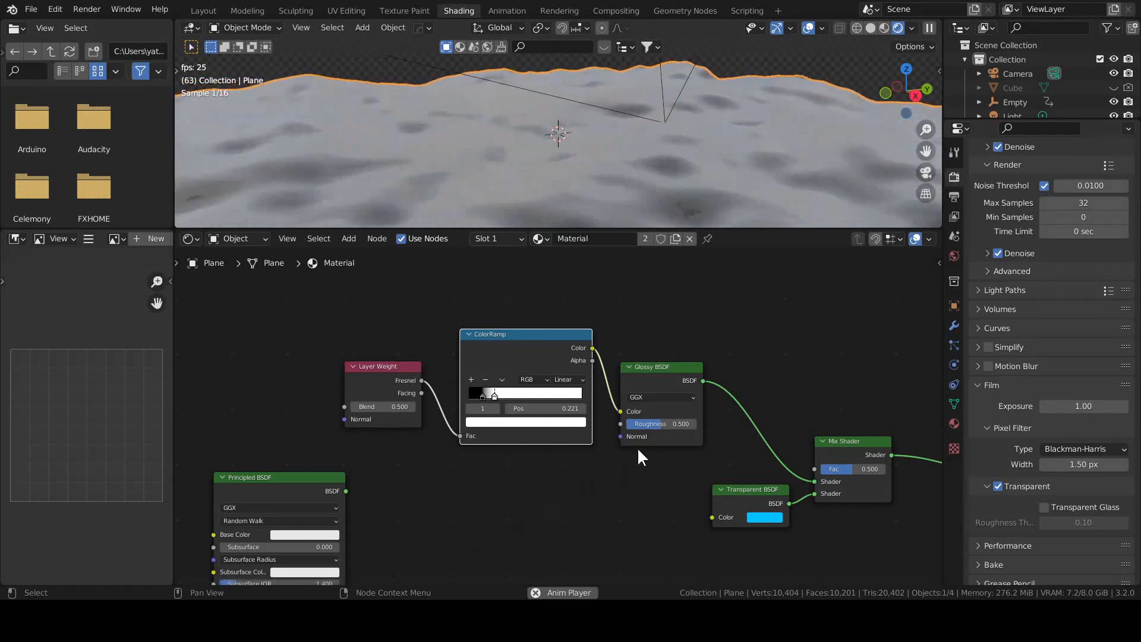
# Set the Glossy BSDF's roughness to 0.2, check the water with the animation running and stopped, and leave playback stopped
pyautogui.moveTo(657, 425); pyautogui.dragTo(639, 425)
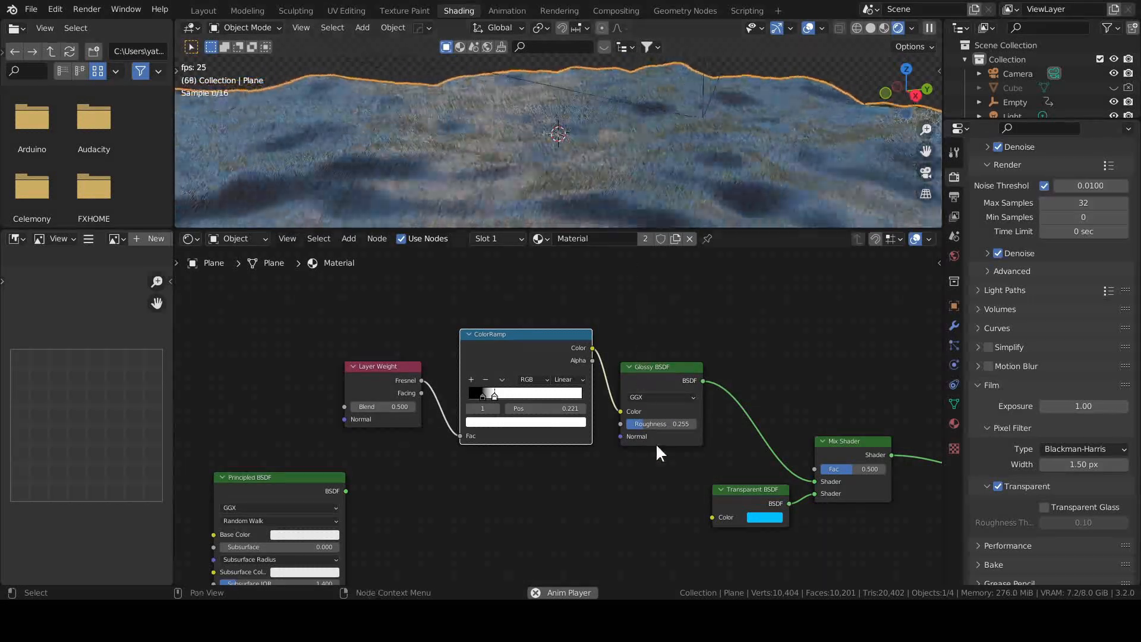
pyautogui.click(674, 419)
pyautogui.write('.2')
pyautogui.press('Return')
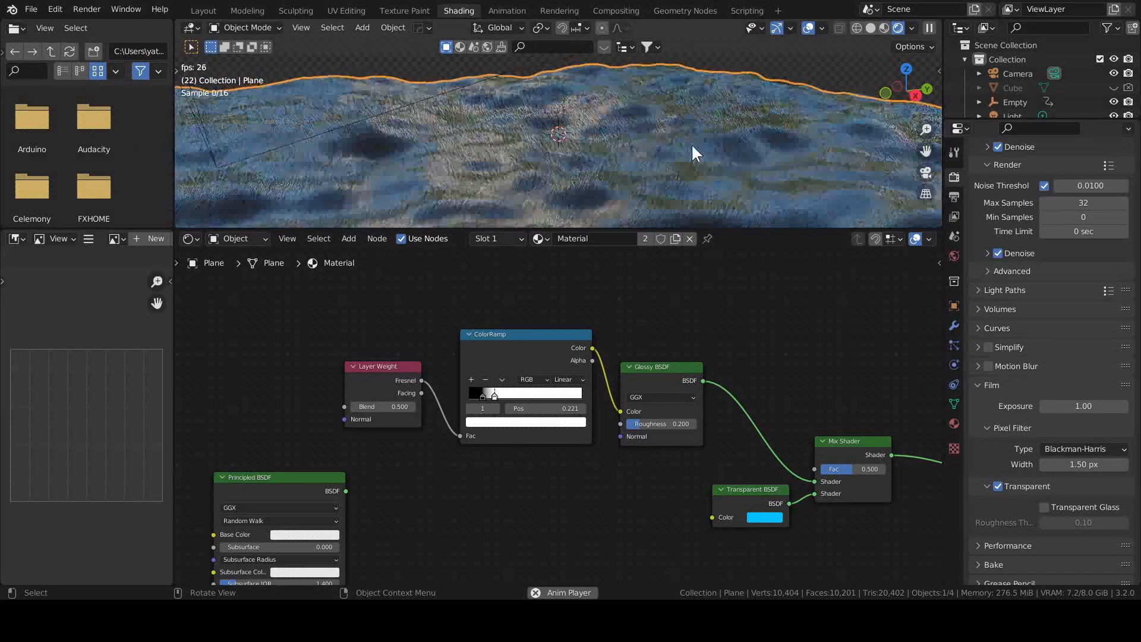
pyautogui.press('space')
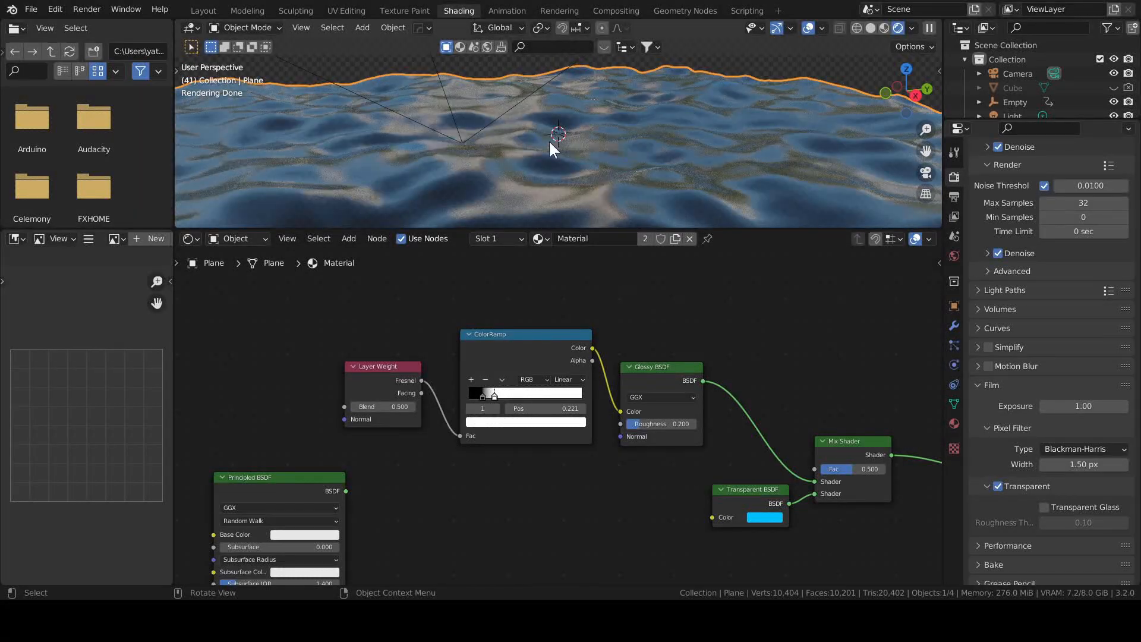
pyautogui.press('space')
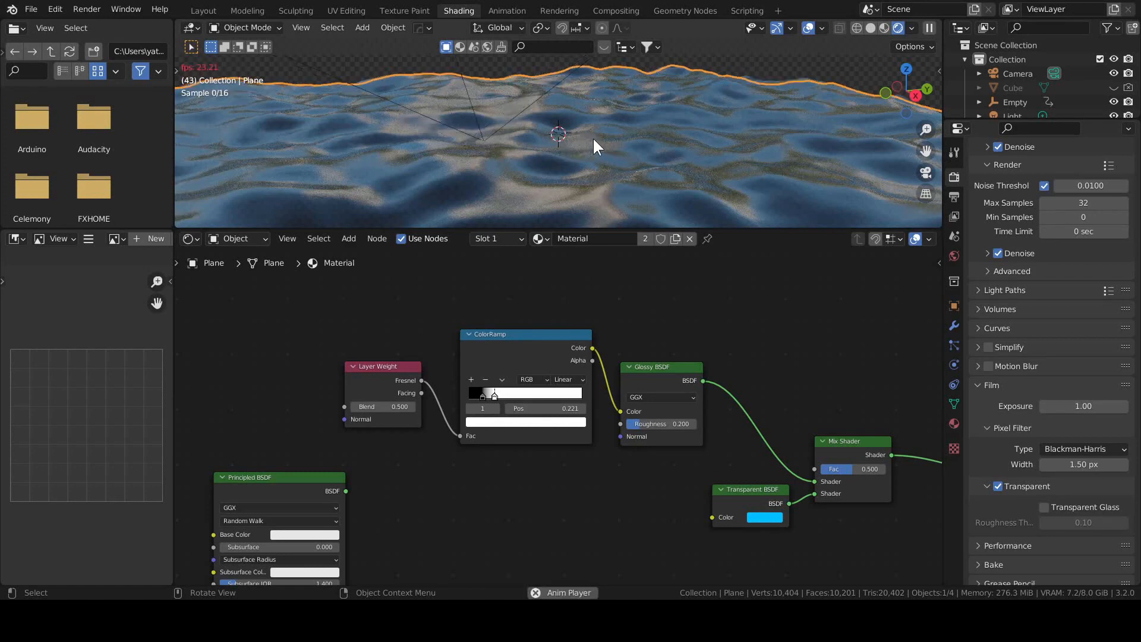
pyautogui.press('space')
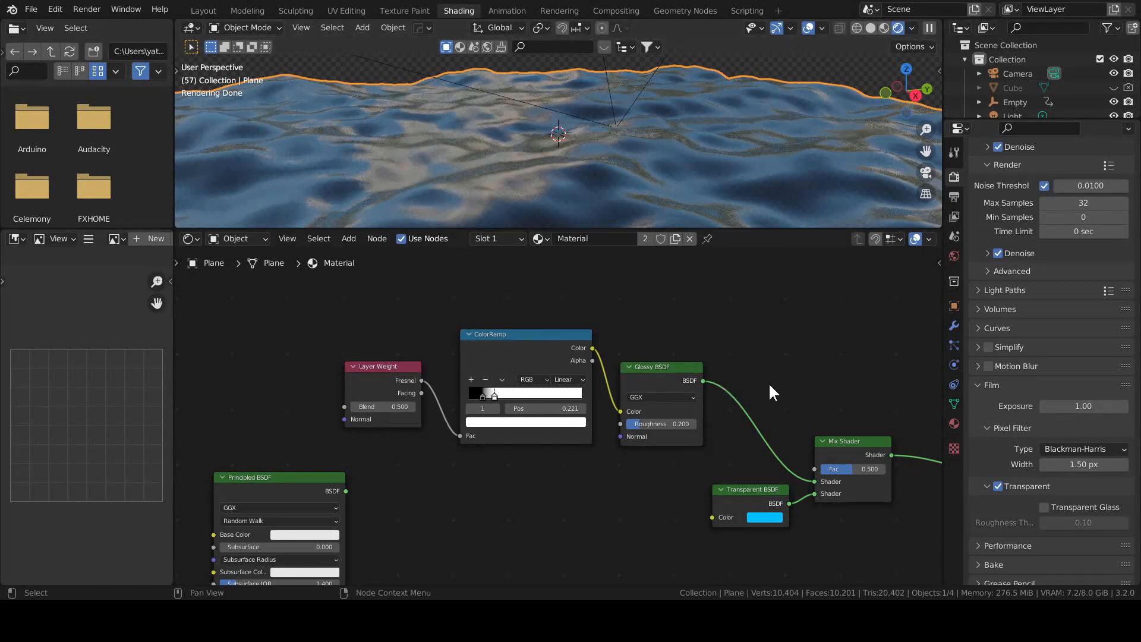
# Shift the Transparent BSDF's color to a deeper, fully saturated blue
pyautogui.click(772, 518)
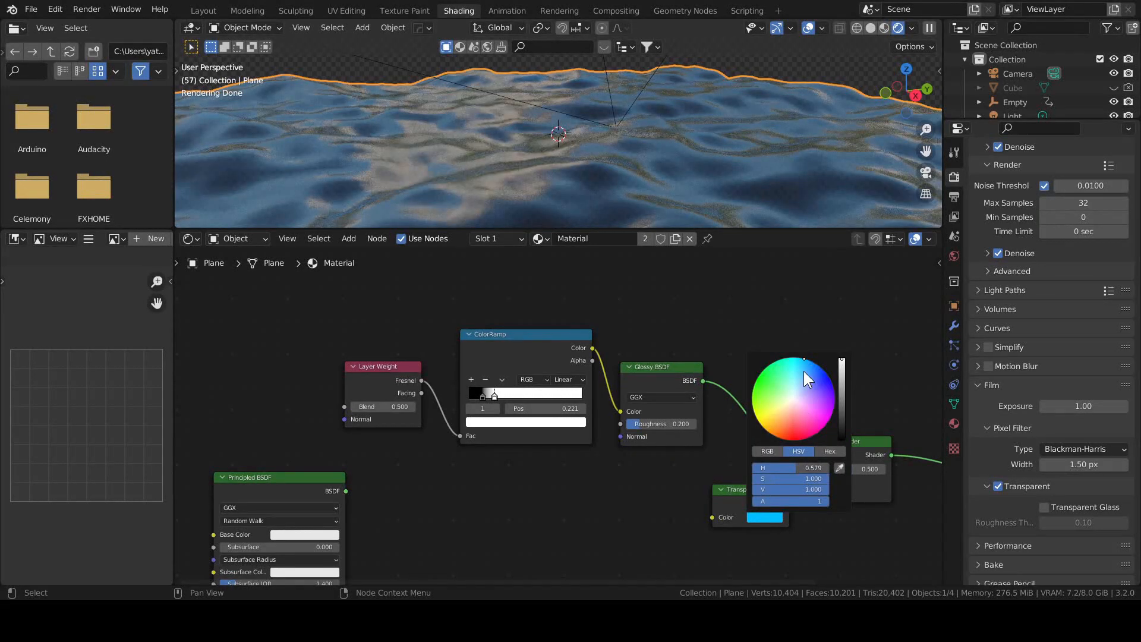
pyautogui.moveTo(803, 371)
pyautogui.mouseDown()
pyautogui.moveTo(792, 394)
pyautogui.moveTo(817, 384)
pyautogui.moveTo(759, 406)
pyautogui.moveTo(781, 425)
pyautogui.moveTo(794, 397)
pyautogui.moveTo(780, 359)
pyautogui.moveTo(810, 360)
pyautogui.mouseUp()
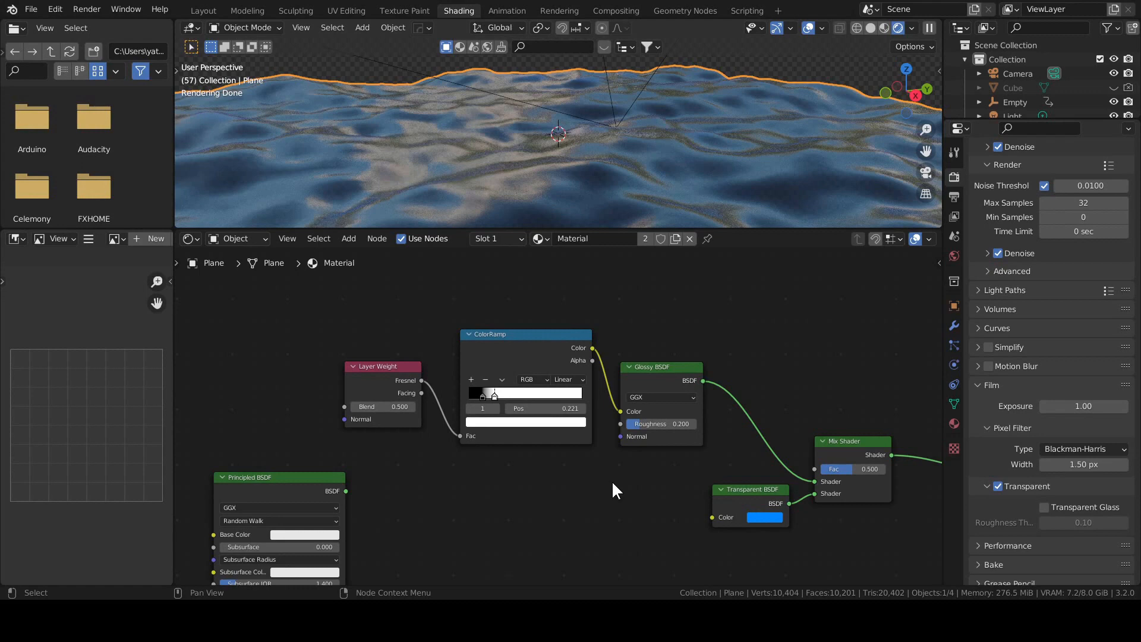
# Move the Principled BSDF up beside the Layer Weight node, in line with the other nodes
pyautogui.moveTo(607, 483); pyautogui.dragTo(622, 422, button='middle')
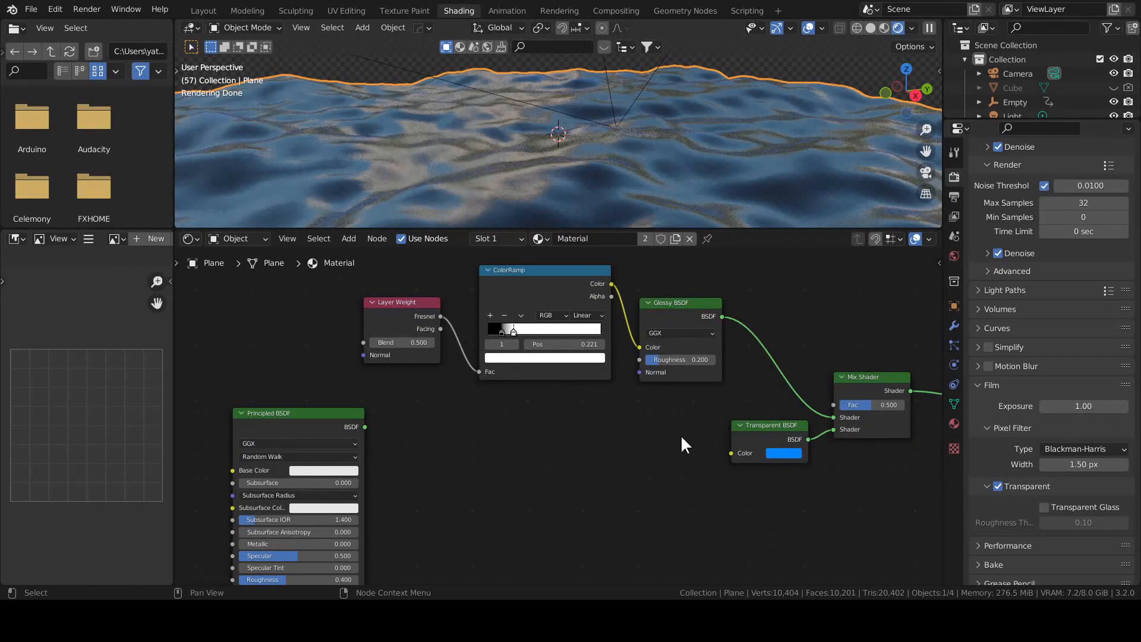
pyautogui.moveTo(846, 486); pyautogui.dragTo(821, 511, button='middle')
pyautogui.moveTo(639, 500); pyautogui.dragTo(726, 531, button='middle')
pyautogui.moveTo(367, 469); pyautogui.dragTo(331, 338)
pyautogui.moveTo(683, 512); pyautogui.dragTo(665, 524, button='middle')
pyautogui.moveTo(525, 490)
pyautogui.mouseDown(button='middle')
pyautogui.moveTo(554, 504)
pyautogui.moveTo(533, 487)
pyautogui.mouseUp(button='middle')
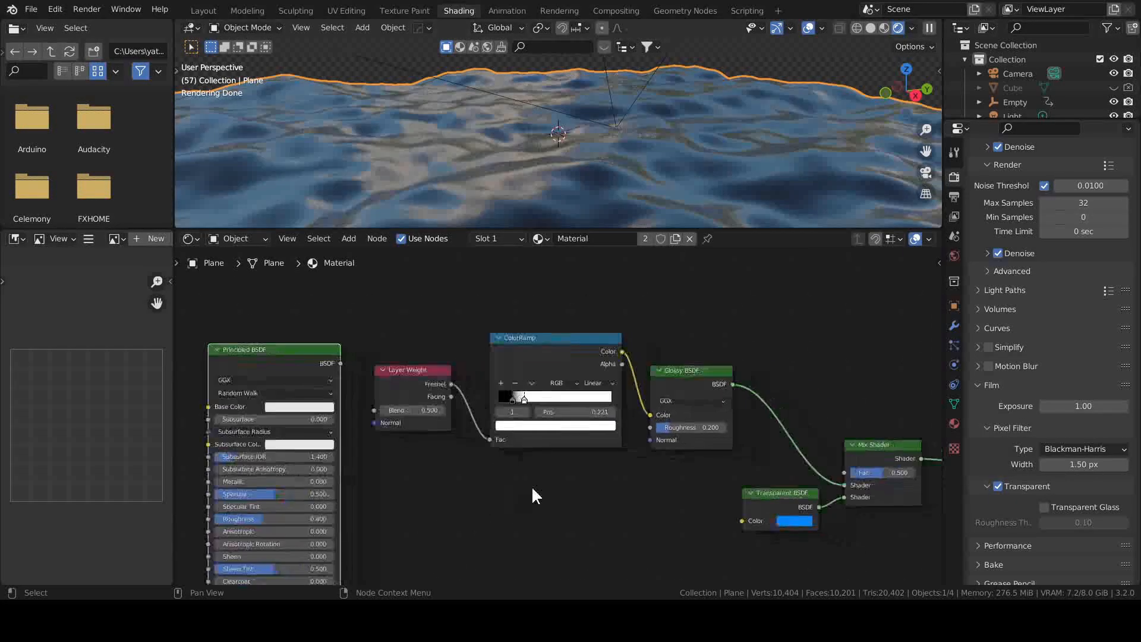
# Duplicate the Mix Shader, insert the copy between the Glossy BSDF and the existing Mix Shader, and move the Material Output closer
pyautogui.click(894, 450)
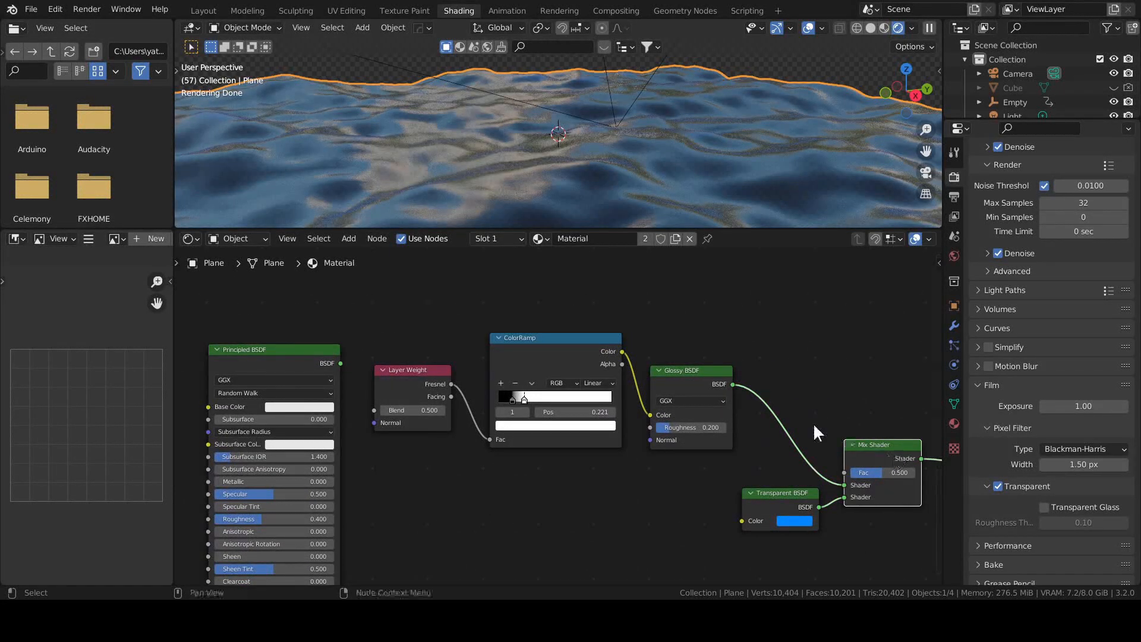
pyautogui.click(853, 374)
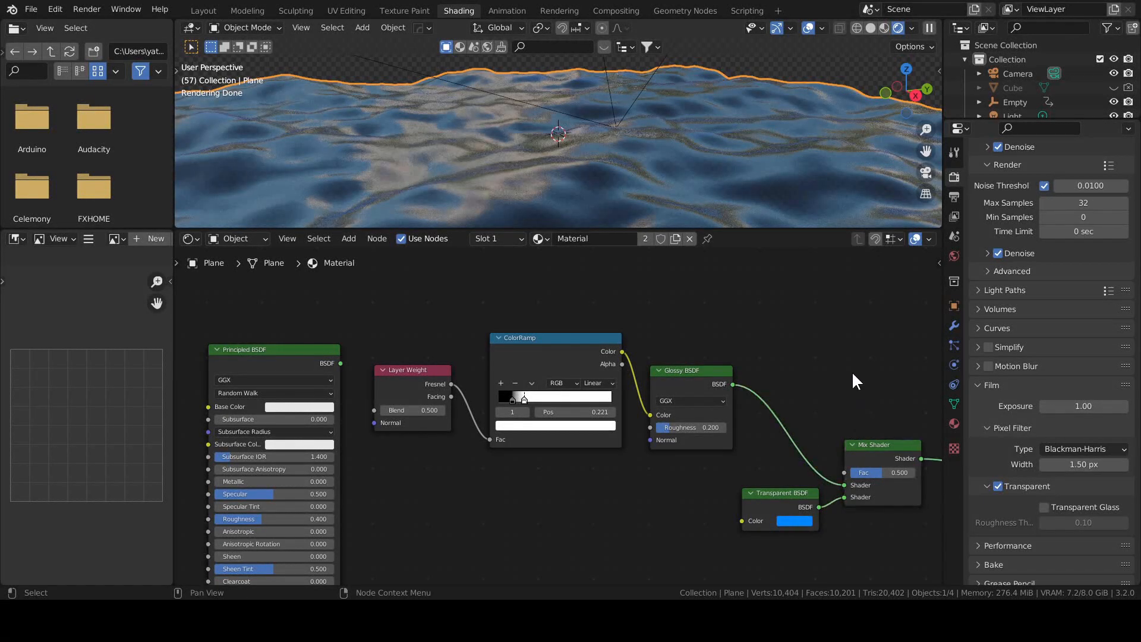
pyautogui.moveTo(876, 445); pyautogui.dragTo(872, 428)
pyautogui.hotkey('shift', 'd')
pyautogui.click(806, 400)
pyautogui.moveTo(869, 421); pyautogui.dragTo(715, 411, button='middle')
pyautogui.moveTo(637, 484); pyautogui.dragTo(674, 469)
pyautogui.moveTo(794, 422); pyautogui.dragTo(770, 422)
pyautogui.scroll(-2, 560, 465)
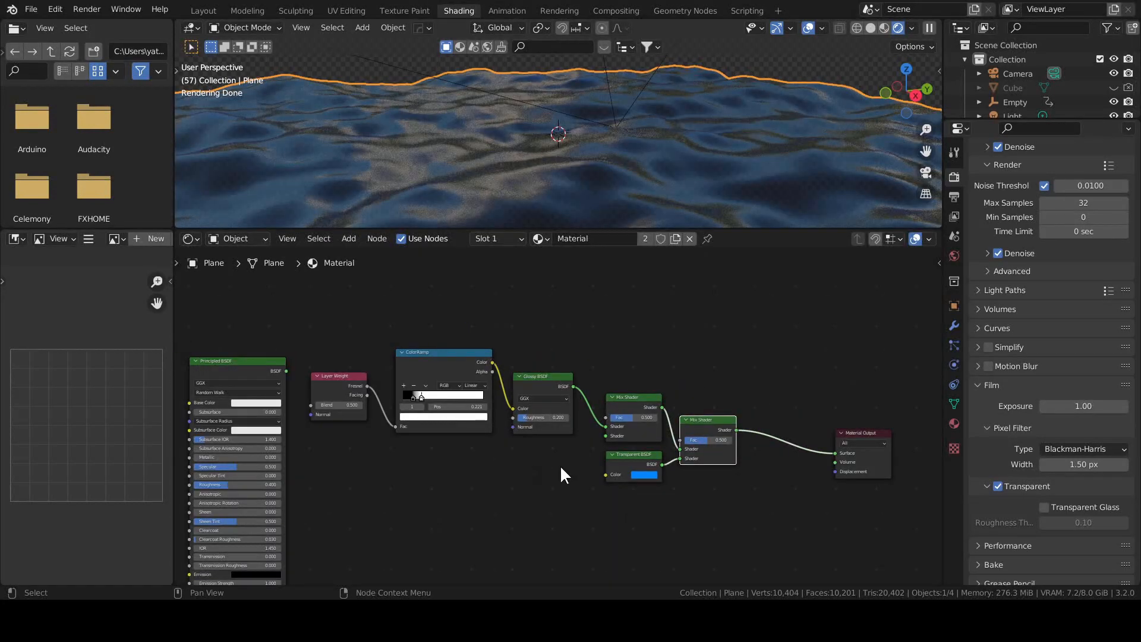
pyautogui.moveTo(849, 439); pyautogui.dragTo(788, 424)
# Connect the Principled BSDF's output to the free second Shader input of the Mix Shader fed by the Glossy BSDF
pyautogui.moveTo(664, 508); pyautogui.dragTo(931, 522, button='middle')
pyautogui.scroll(4, 779, 488)
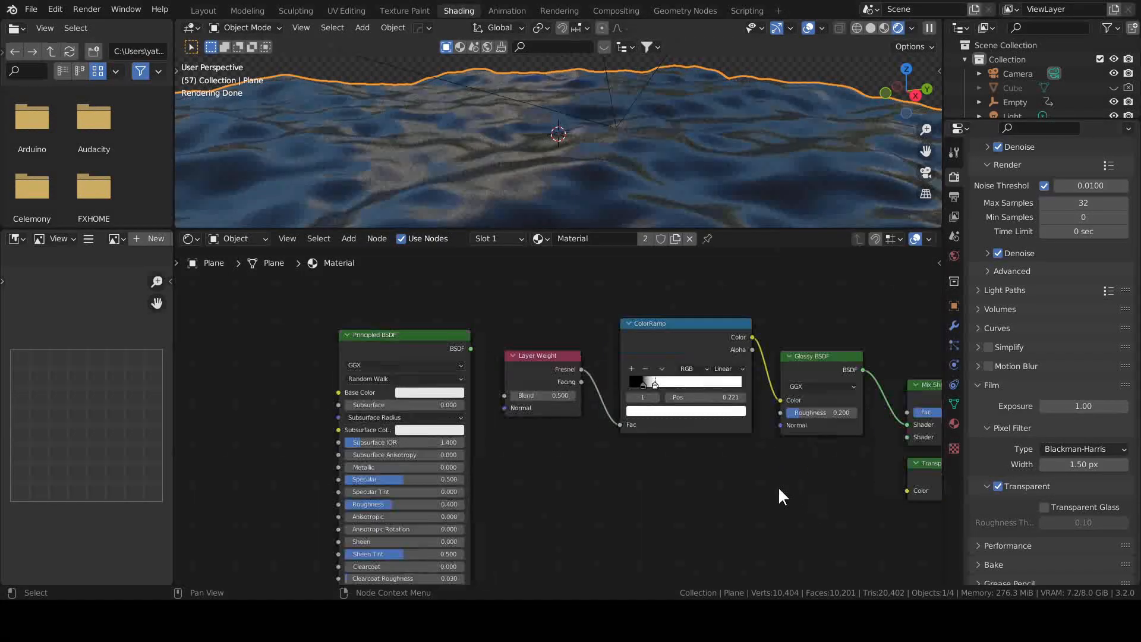
pyautogui.moveTo(743, 467); pyautogui.dragTo(716, 487, button='middle')
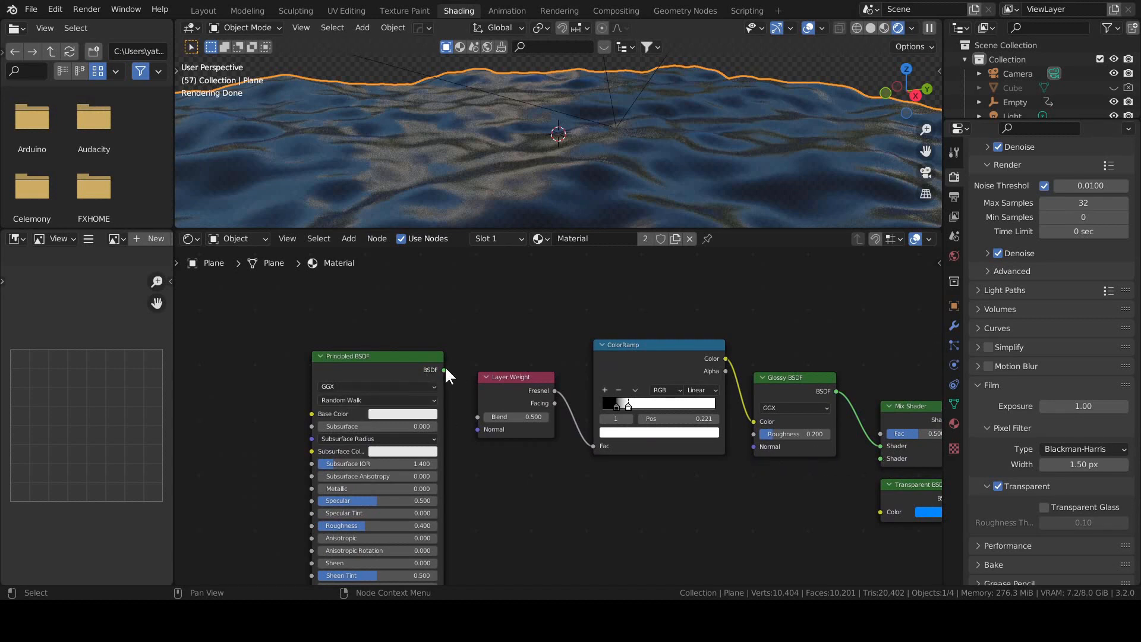
pyautogui.moveTo(444, 370); pyautogui.dragTo(880, 459)
pyautogui.moveTo(656, 510); pyautogui.dragTo(737, 496, button='middle')
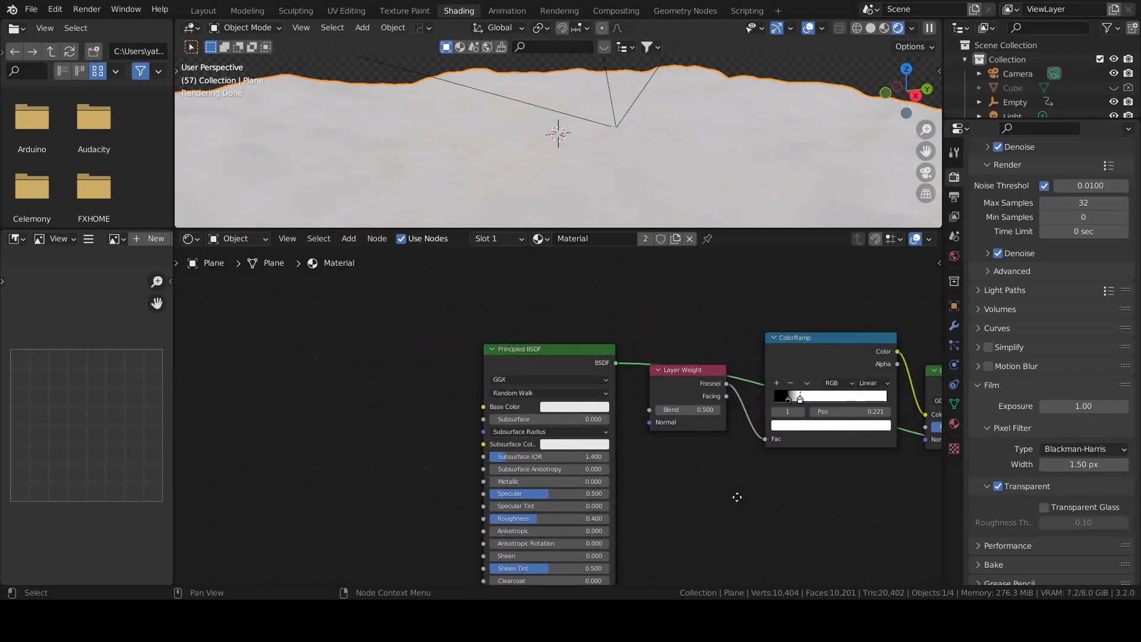
# Add a Noise Texture with its Fac output feeding the Principled BSDF's Base Color and place it well clear of that shader
pyautogui.moveTo(353, 433); pyautogui.dragTo(458, 436, button='middle')
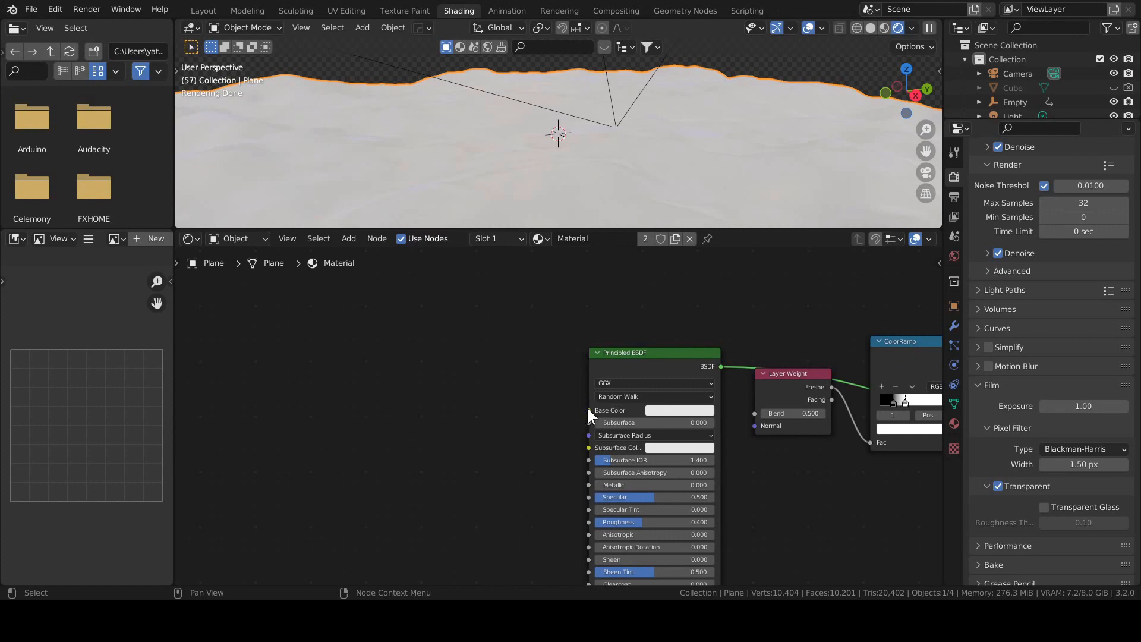
pyautogui.moveTo(588, 410); pyautogui.dragTo(448, 407)
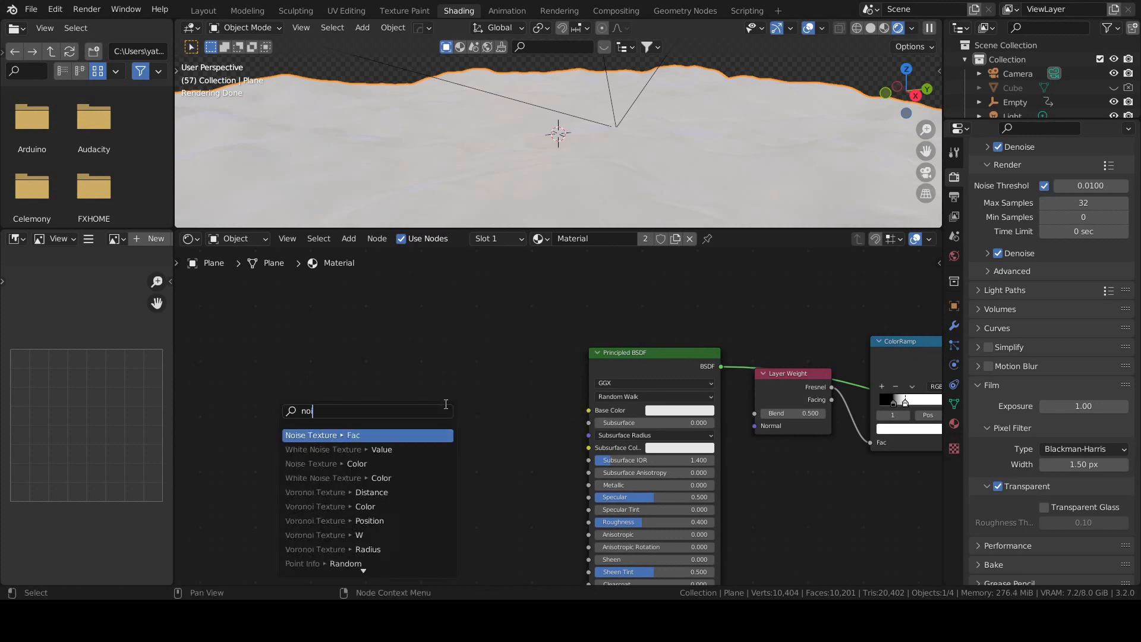
pyautogui.write('noi')
pyautogui.press('Return')
pyautogui.click(436, 226)
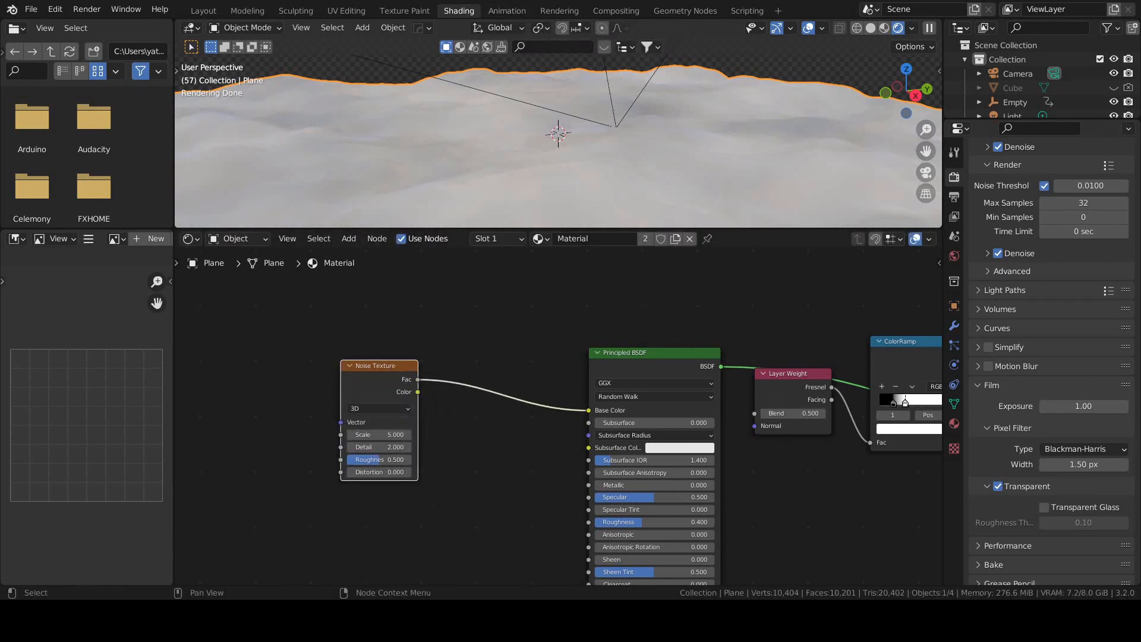
pyautogui.moveTo(373, 367); pyautogui.dragTo(350, 359)
# Insert a duplicate ColorRamp between the Noise Texture and Principled BSDF, with its white stop at the far end and black stop at 0.626
pyautogui.moveTo(822, 500); pyautogui.dragTo(791, 513, button='middle')
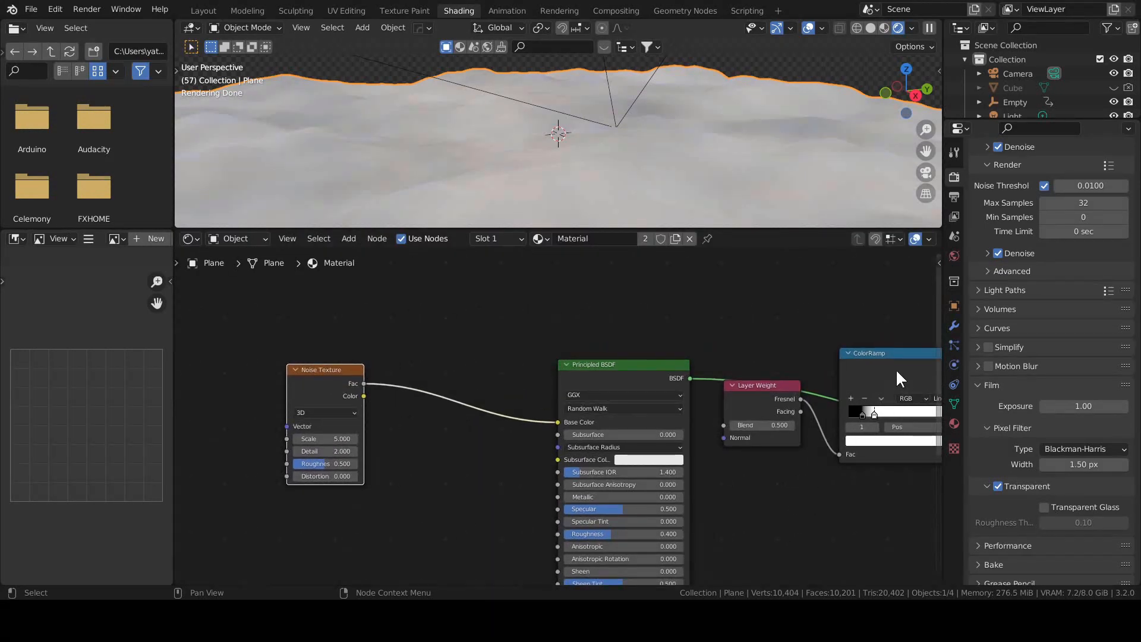
pyautogui.hotkey('shift', 'd')
pyautogui.click(457, 368)
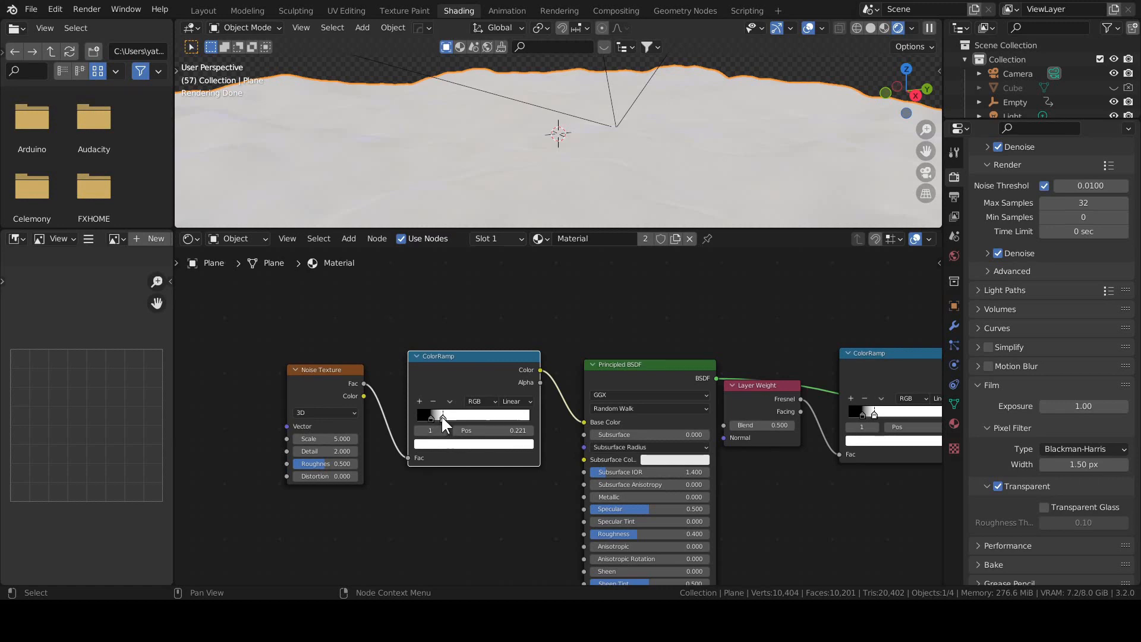
pyautogui.moveTo(441, 415); pyautogui.dragTo(540, 416)
pyautogui.moveTo(428, 419); pyautogui.dragTo(490, 415)
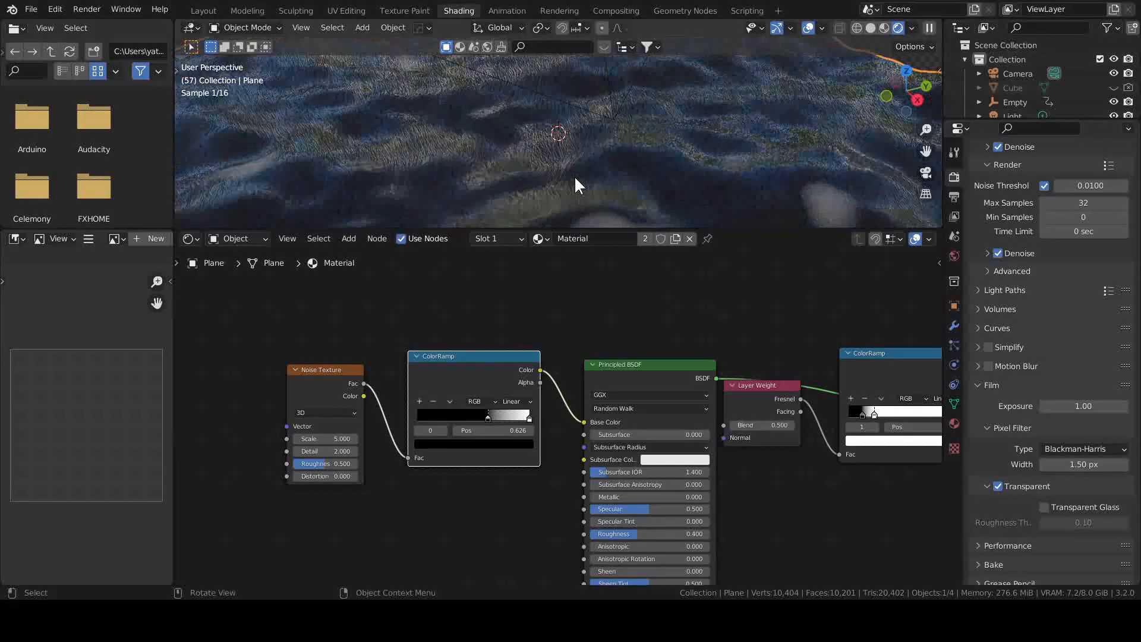
# Examine the foam patches on the water surface through the camera view and from several distances
pyautogui.scroll(-5, 575, 176)
pyautogui.press('KP_0')
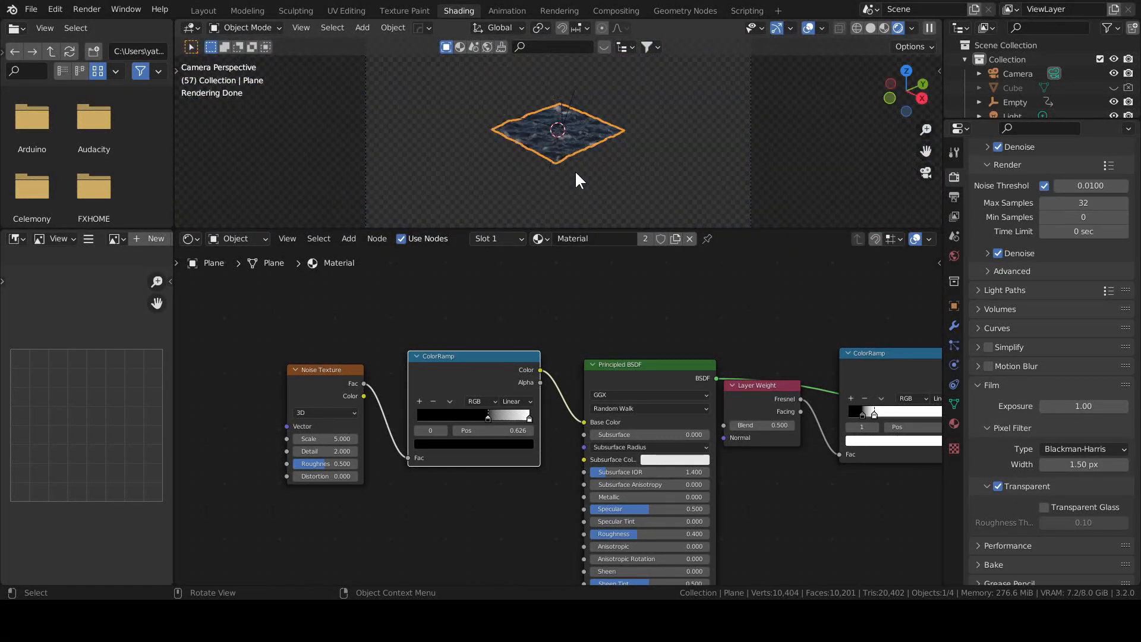
pyautogui.scroll(6, 677, 141)
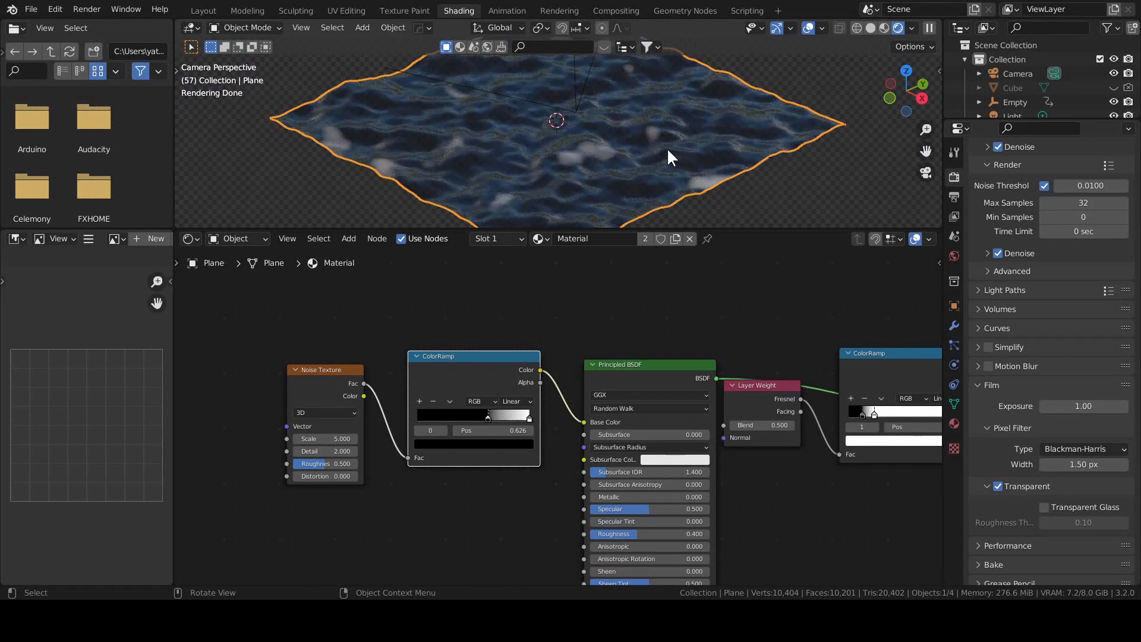
pyautogui.scroll(-2, 667, 147)
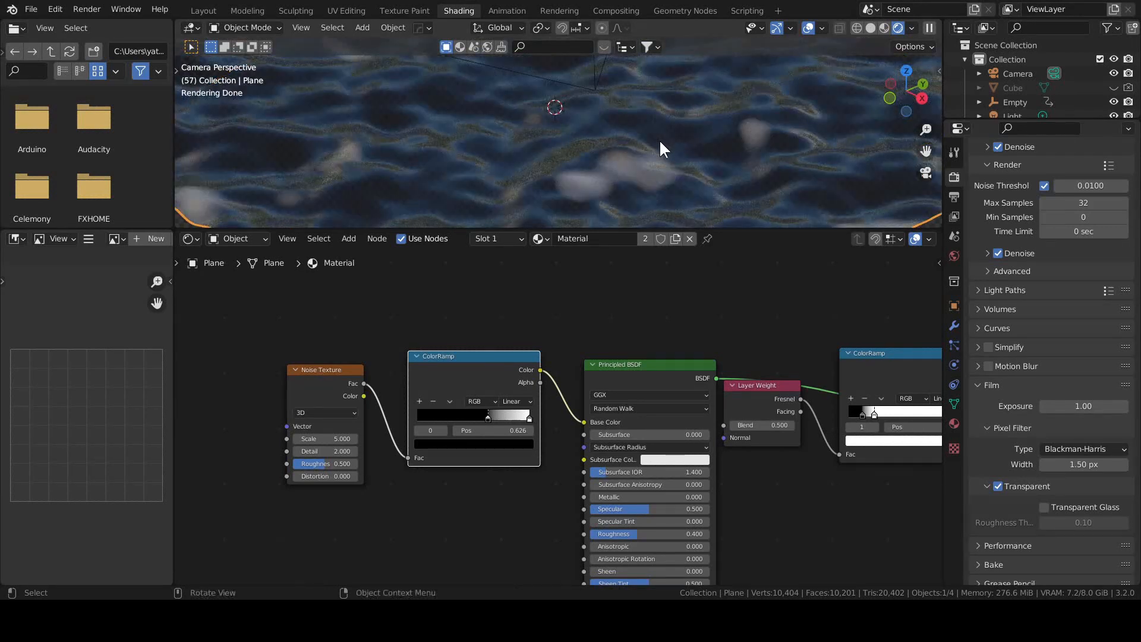
pyautogui.scroll(-2, 611, 115)
pyautogui.scroll(-3, 595, 110)
pyautogui.scroll(7, 580, 102)
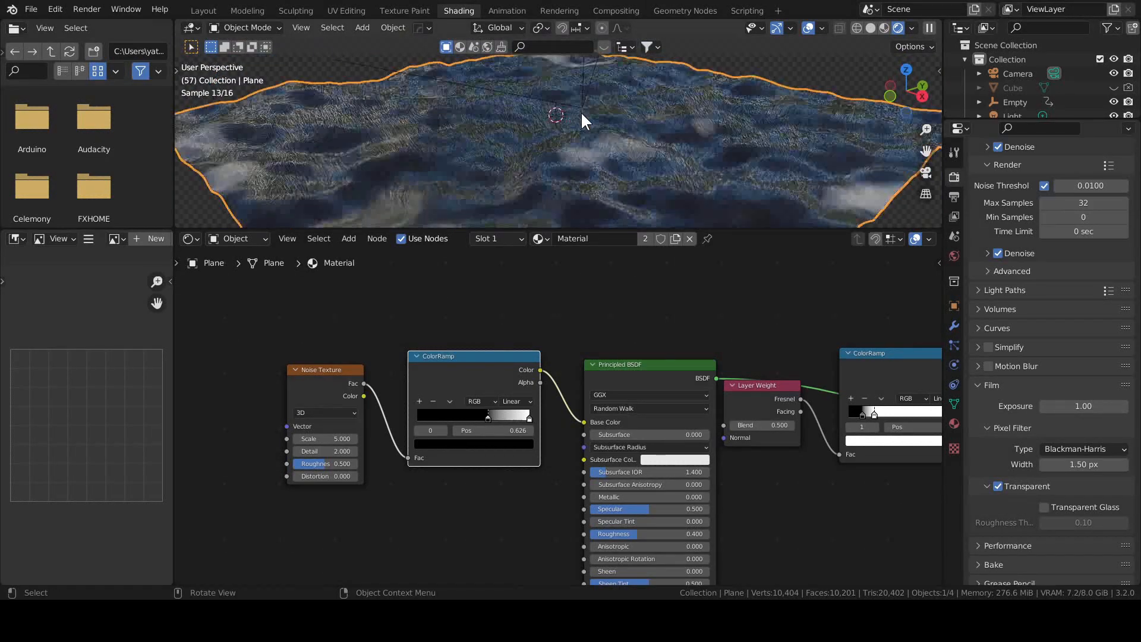
pyautogui.scroll(-4, 683, 152)
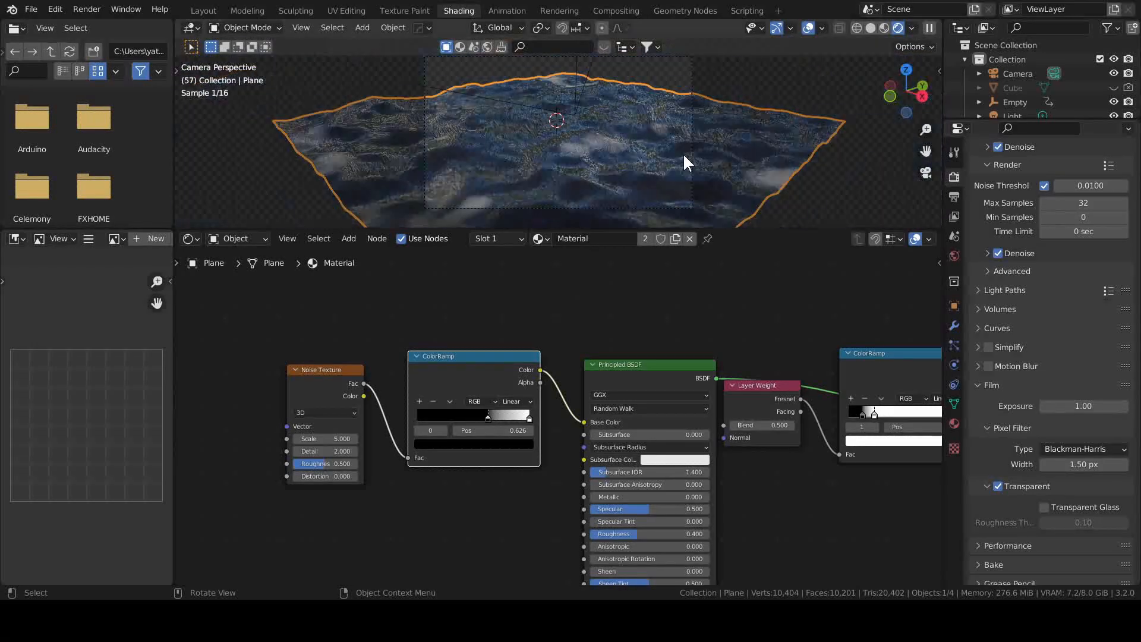
pyautogui.scroll(2, 682, 152)
pyautogui.scroll(-3, 664, 152)
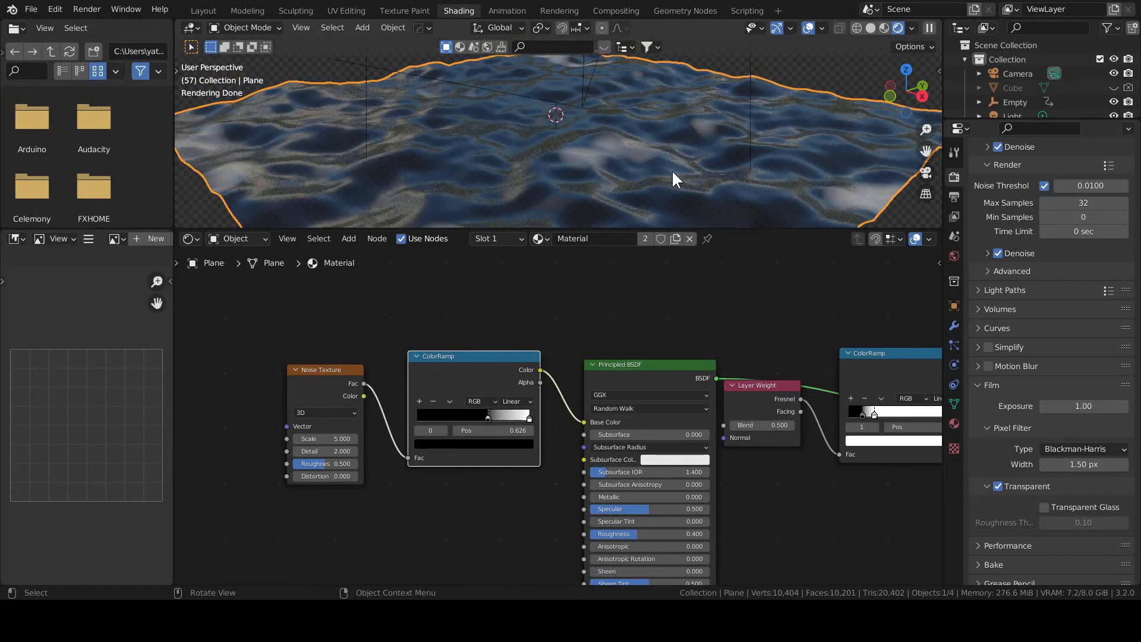
# Set the foam Noise Texture's scale to 15, switch it to 4D and set its W to 5.5
pyautogui.scroll(2, 671, 170)
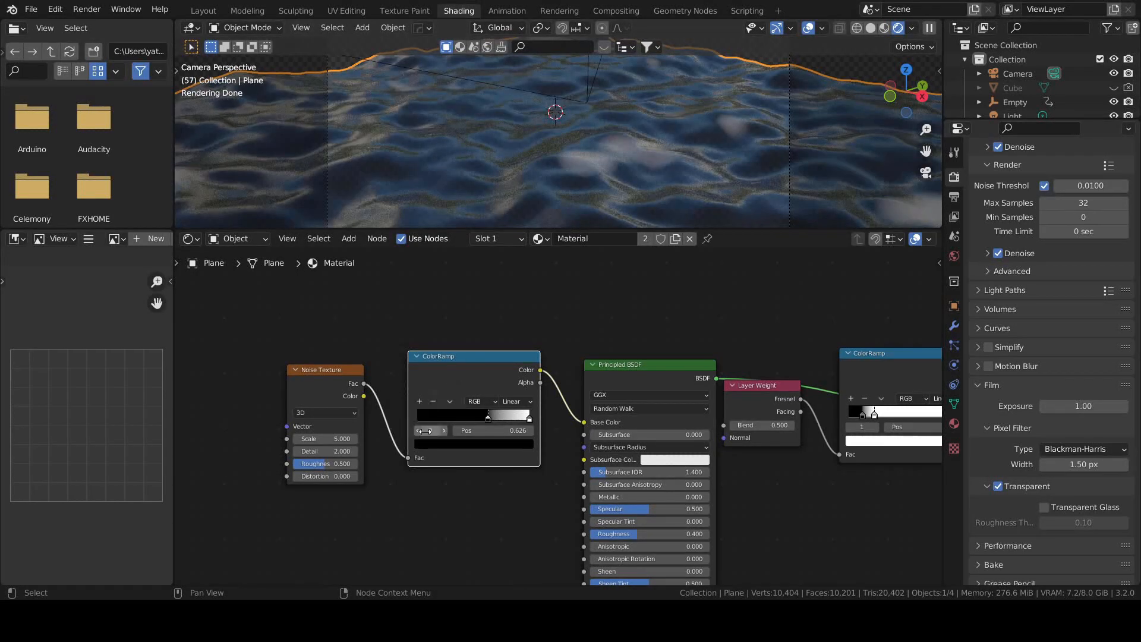
pyautogui.moveTo(325, 438); pyautogui.dragTo(346, 438)
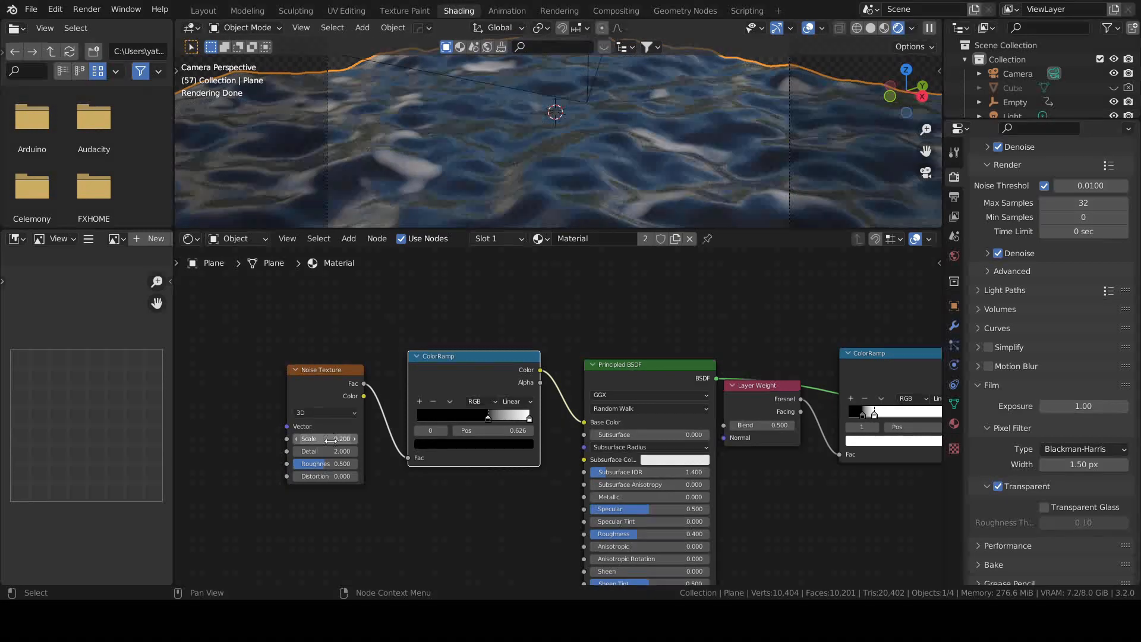
pyautogui.press('Return')
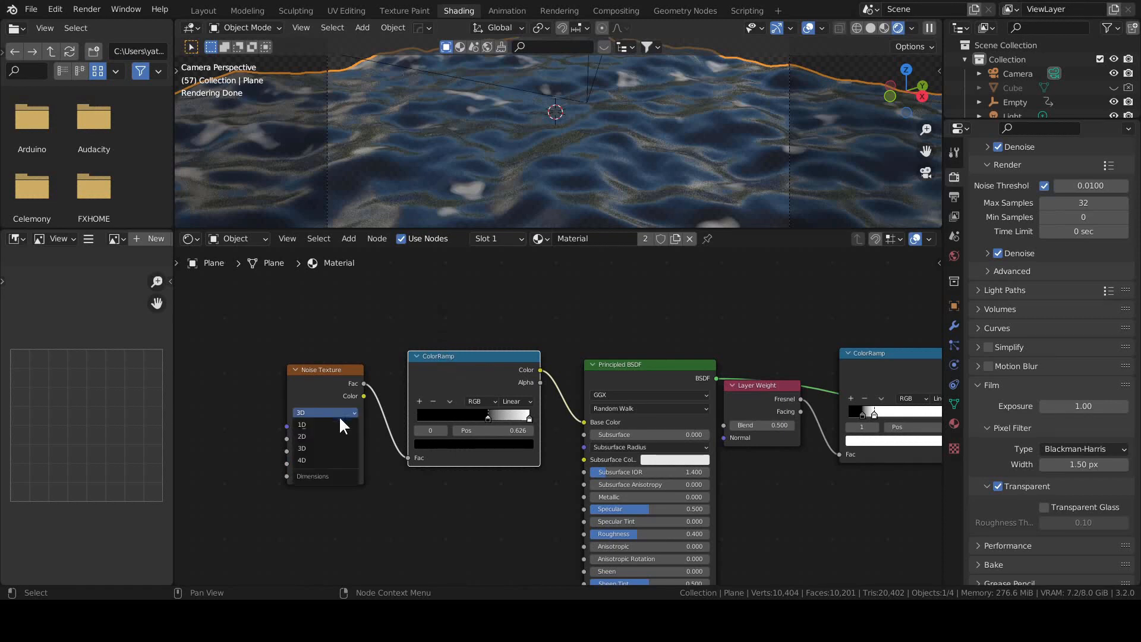
pyautogui.click(329, 461)
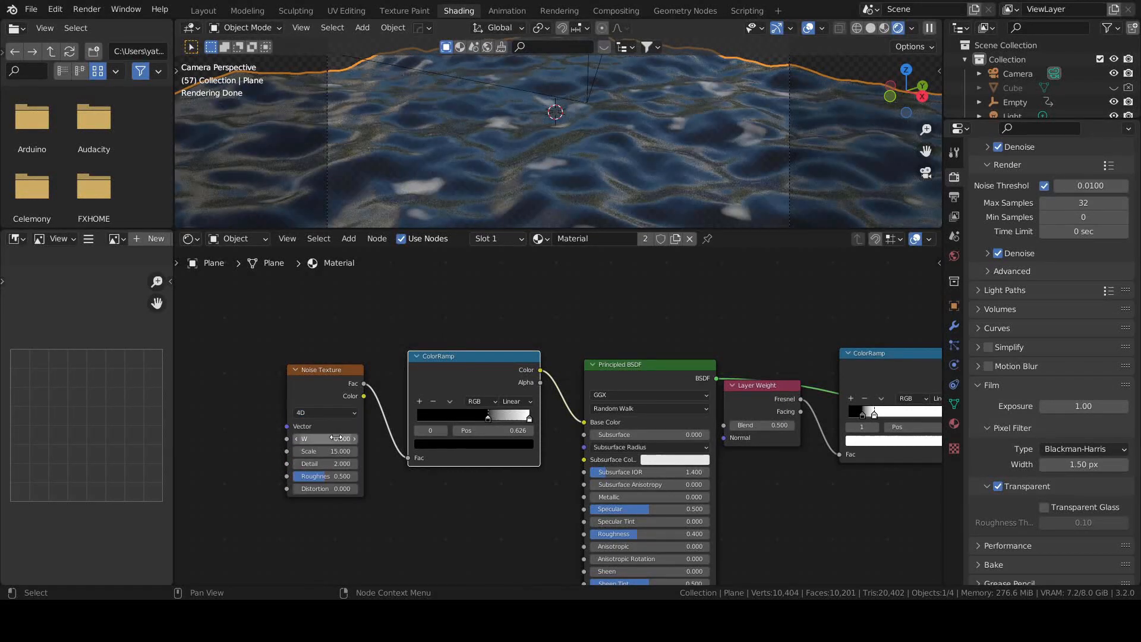
pyautogui.moveTo(334, 439); pyautogui.dragTo(385, 438)
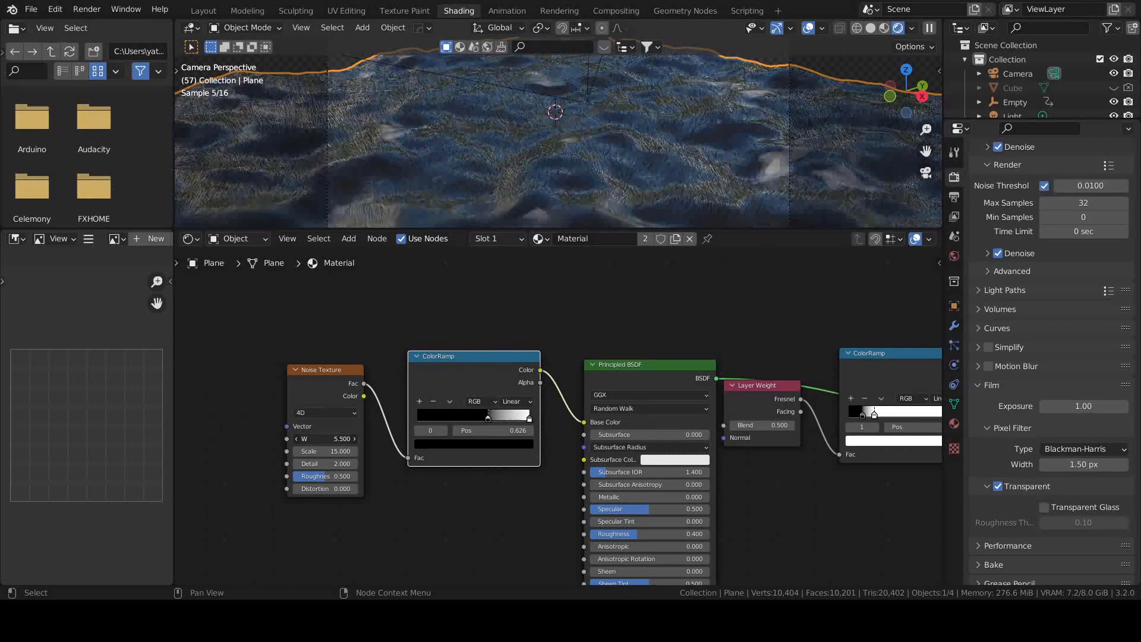
# Move the black stop of the foam ColorRamp to 0.775 and set the Noise Texture's scale to 19.8
pyautogui.moveTo(443, 351); pyautogui.dragTo(446, 354, button='middle')
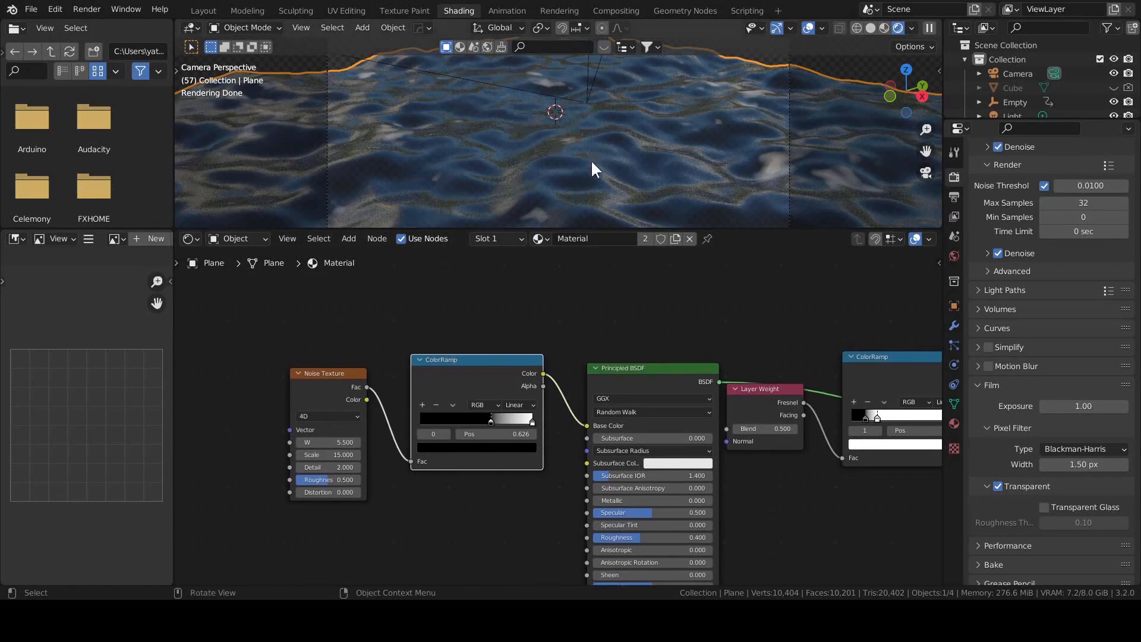
pyautogui.scroll(3, 512, 443)
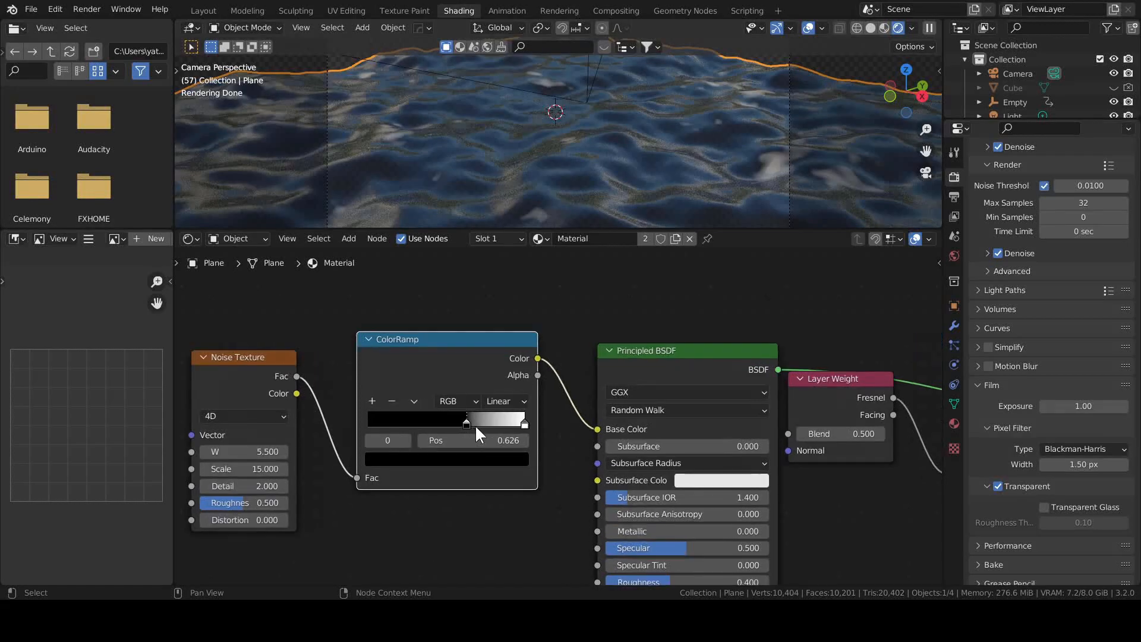
pyautogui.moveTo(475, 425); pyautogui.dragTo(487, 417)
pyautogui.moveTo(252, 469); pyautogui.dragTo(282, 469)
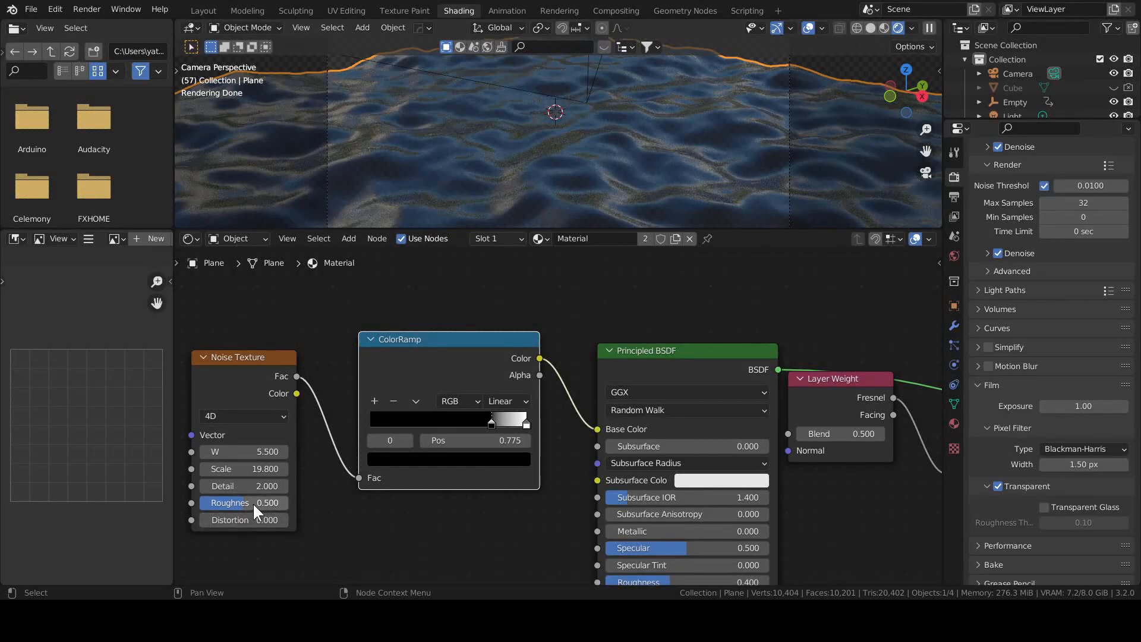
# Set the Noise Texture's roughness to 0 and its distortion to 4
pyautogui.moveTo(252, 502); pyautogui.dragTo(279, 520)
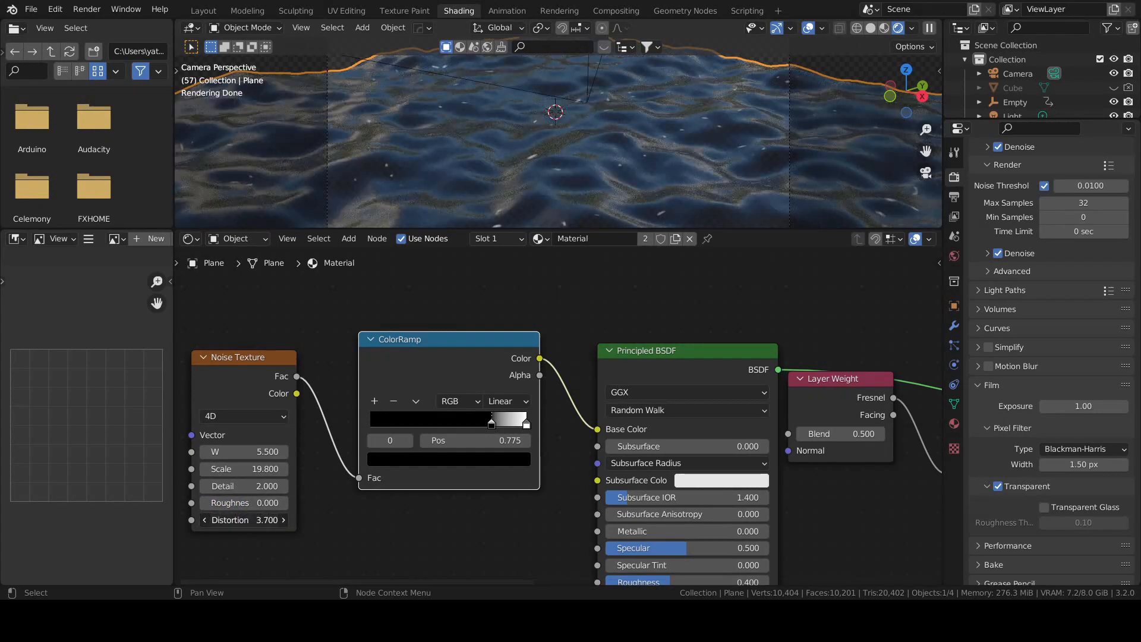
pyautogui.click(250, 523)
pyautogui.write('4')
pyautogui.press('Return')
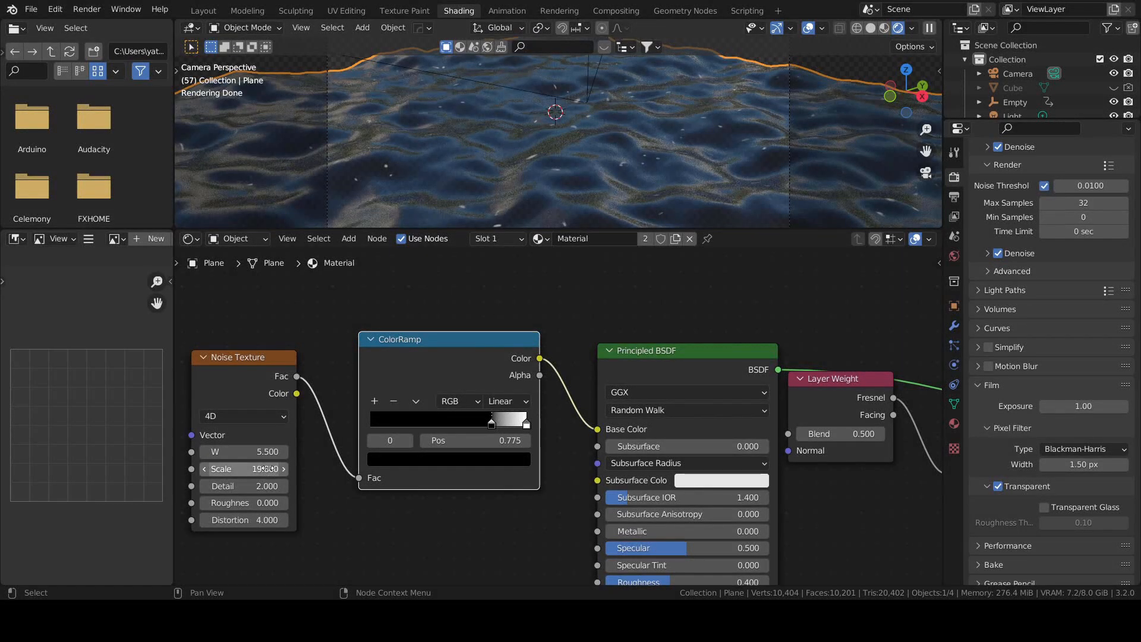
# Set the Noise Texture's scale to 15 and move the ColorRamp's black stop to 0.760
pyautogui.click(269, 468)
pyautogui.write('1')
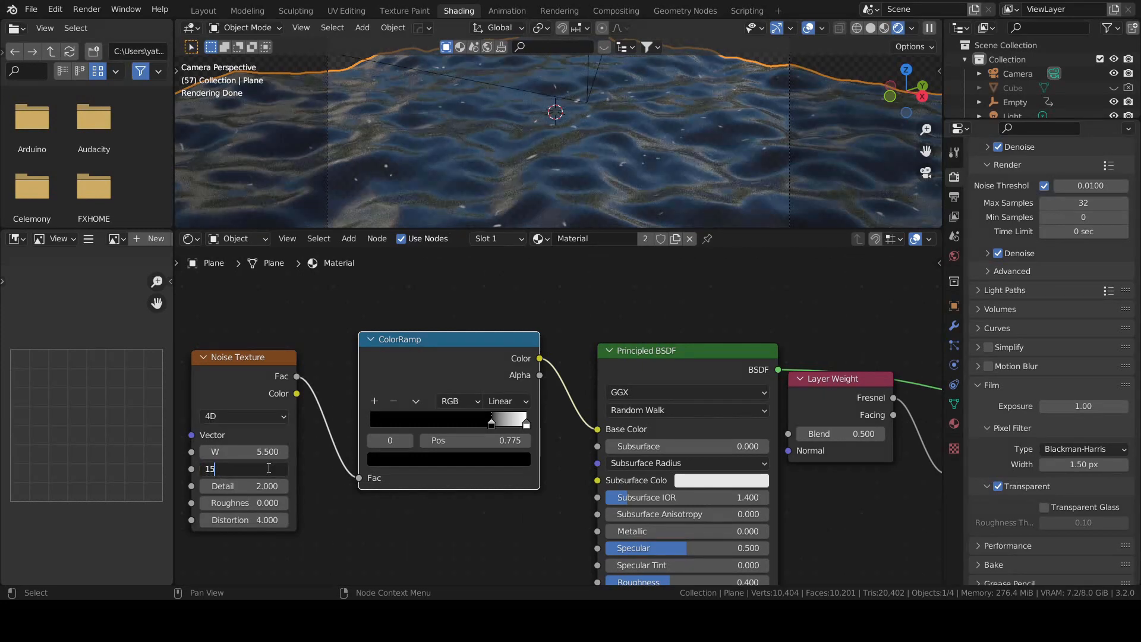
pyautogui.write('5')
pyautogui.press('Return')
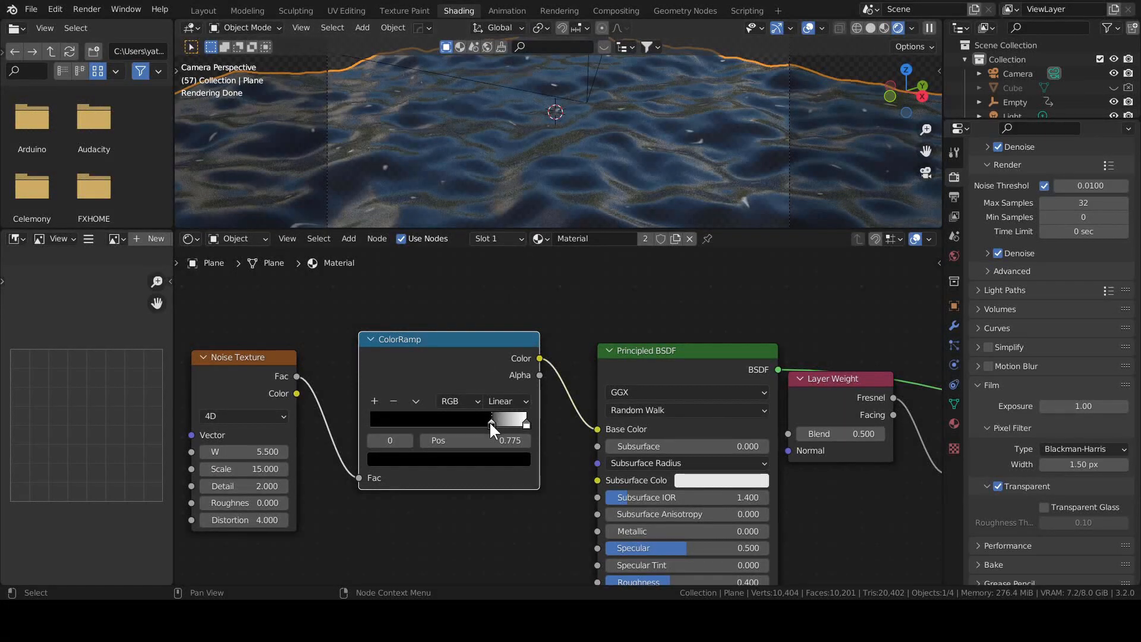
pyautogui.moveTo(490, 420); pyautogui.dragTo(488, 424)
# Add a Value node linked to the Noise Texture's W input and place it beside the texture
pyautogui.moveTo(363, 538); pyautogui.dragTo(587, 523, button='middle')
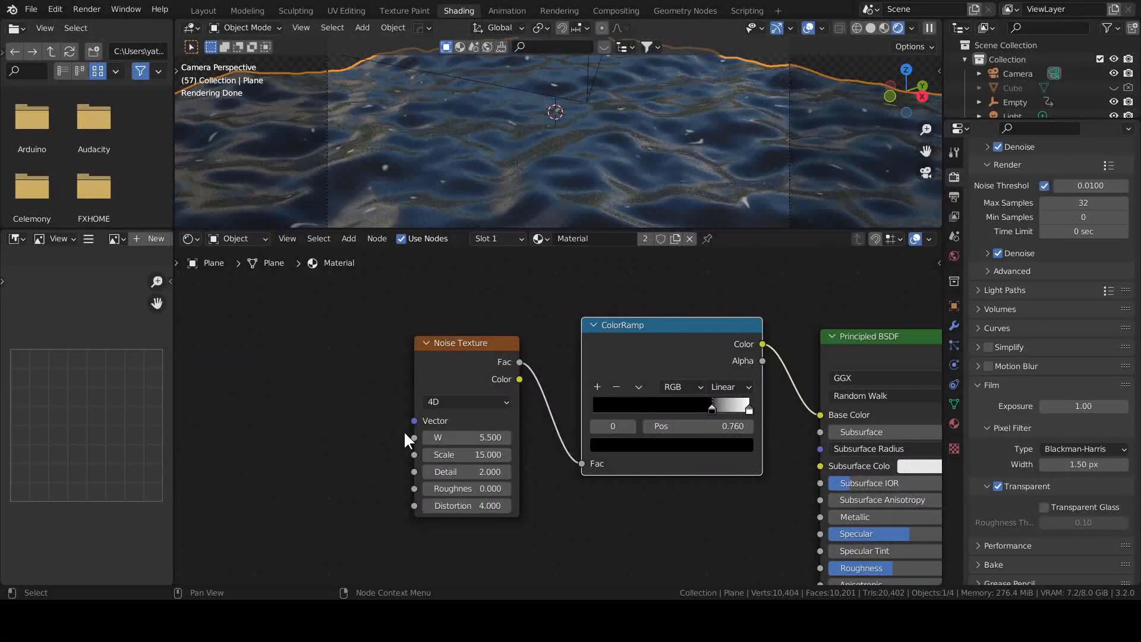
pyautogui.moveTo(414, 438); pyautogui.dragTo(355, 487)
pyautogui.write('valu')
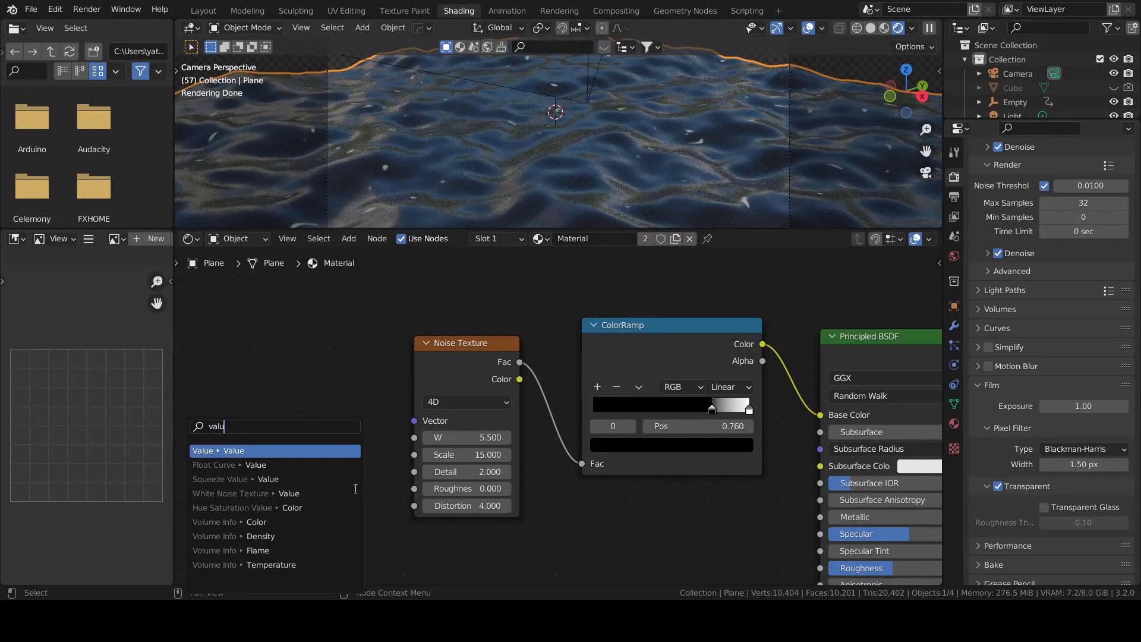
pyautogui.press('Return')
pyautogui.click(351, 483)
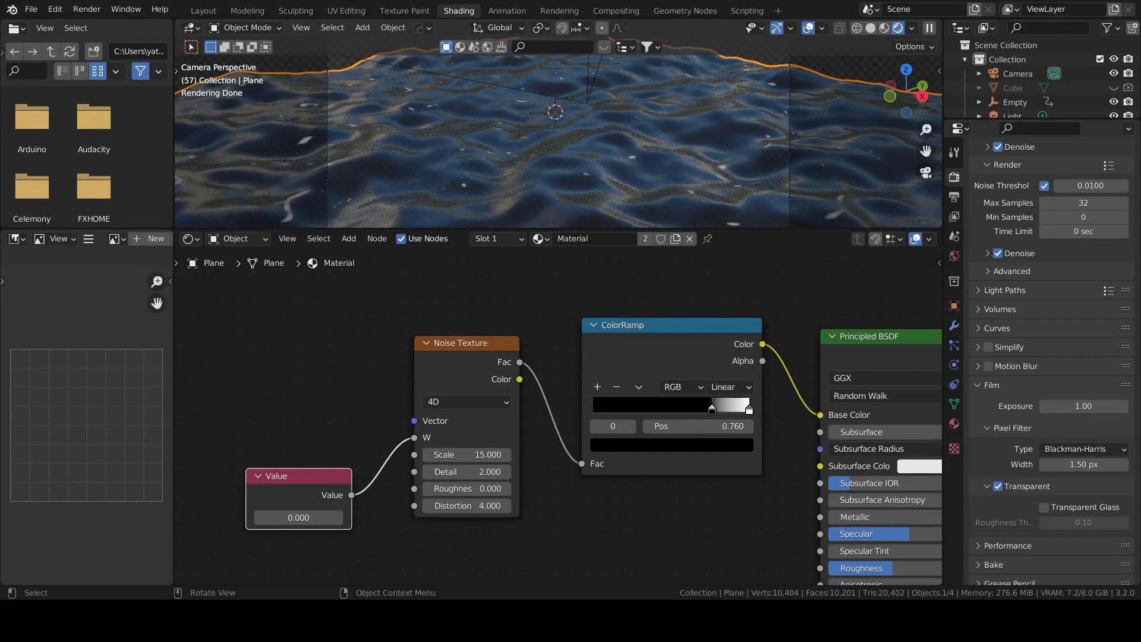
# Drive the Value node with the expression #frame/240 and play the animation to preview the moving foam
pyautogui.click(292, 511)
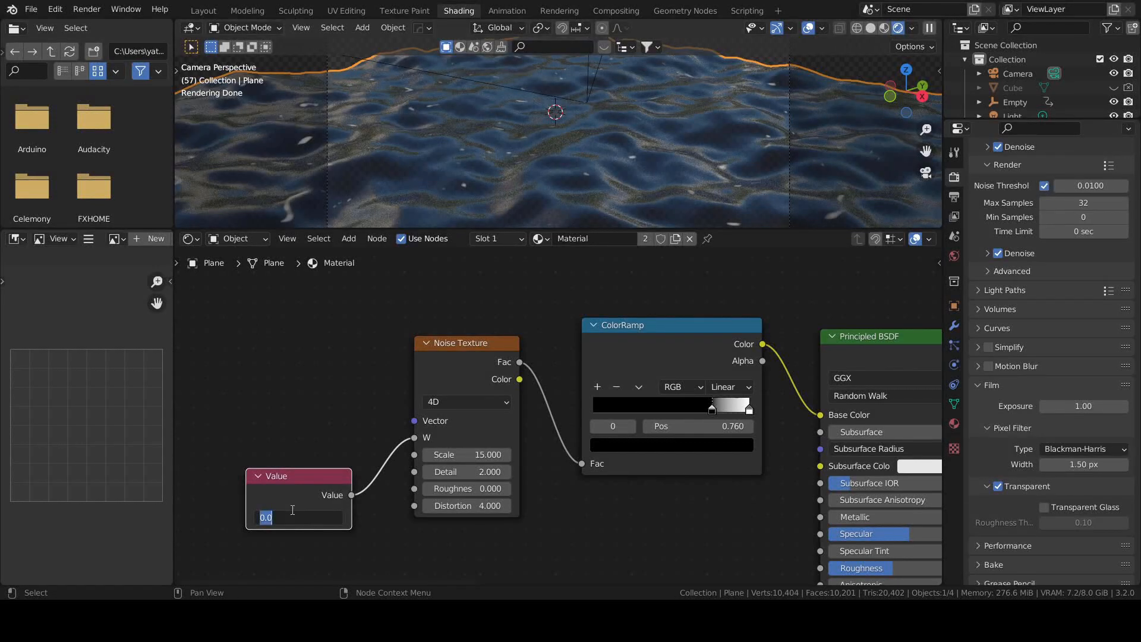
pyautogui.write('#frame/240')
pyautogui.press('Return')
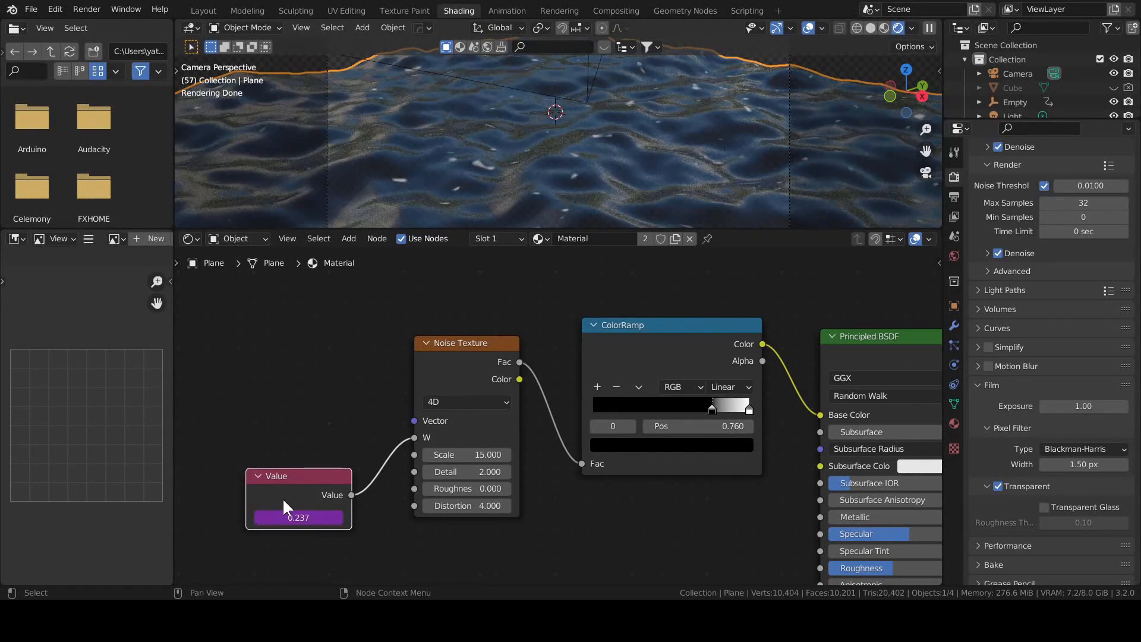
pyautogui.press('space')
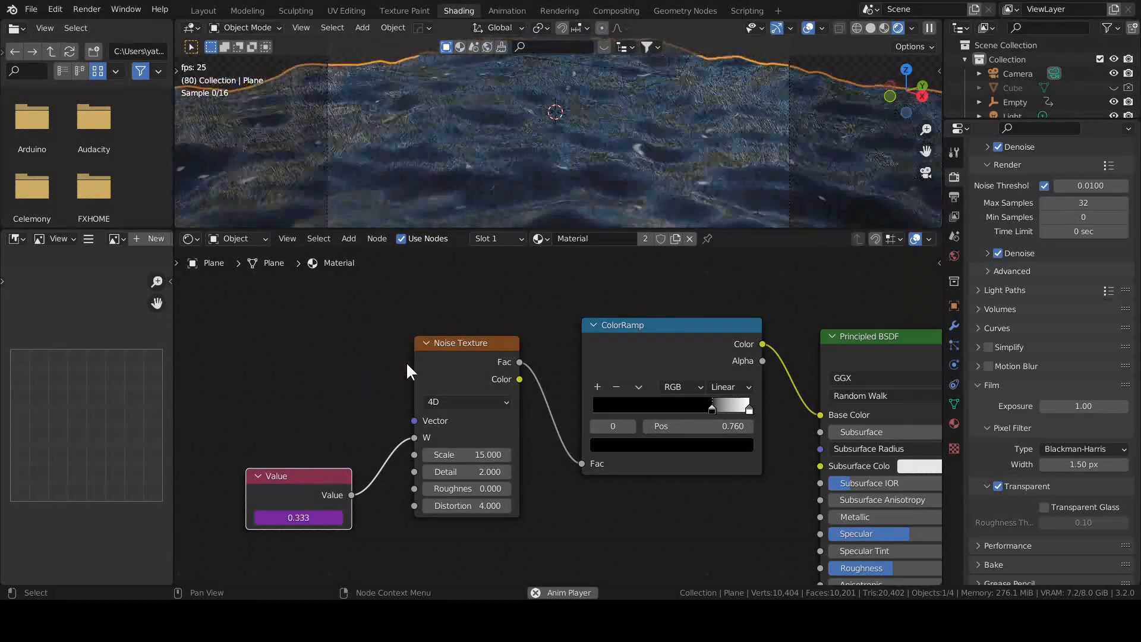
pyautogui.press('space')
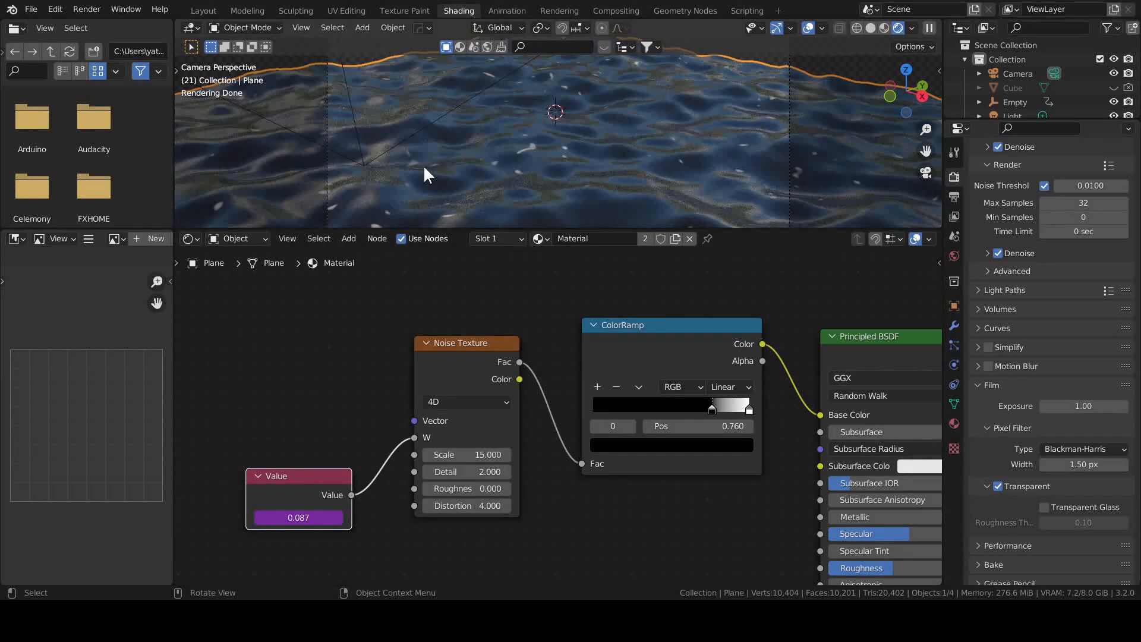
# Place the Value node lower and farther from the Noise Texture, and briefly replay the foam animation
pyautogui.moveTo(309, 475); pyautogui.dragTo(287, 516)
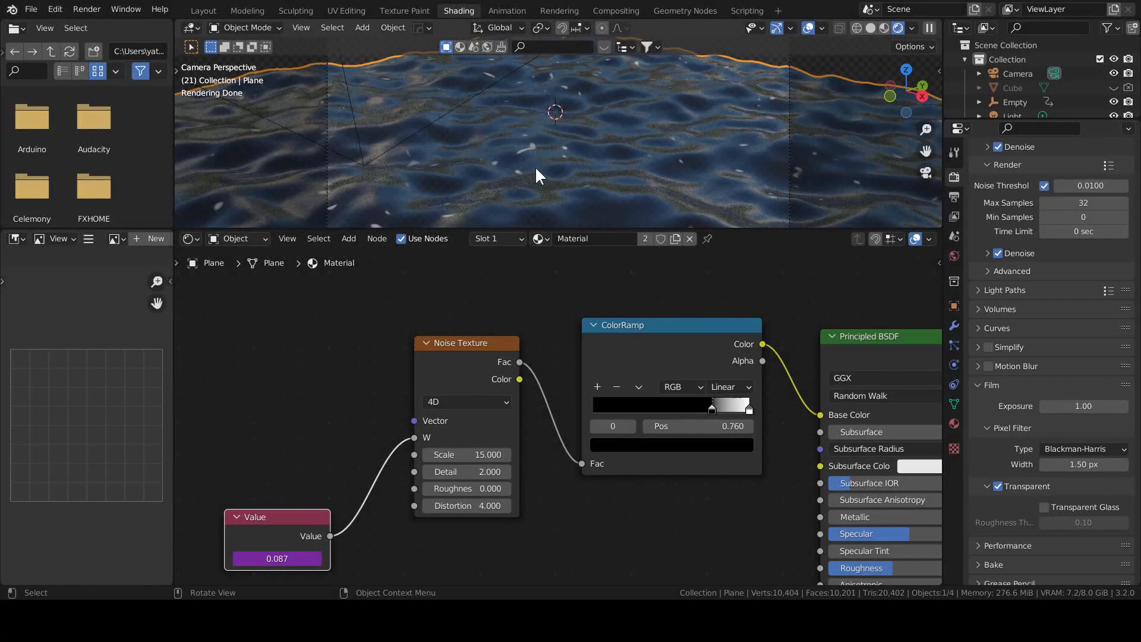
pyautogui.scroll(1, 535, 168)
pyautogui.press('space')
pyautogui.press('space')
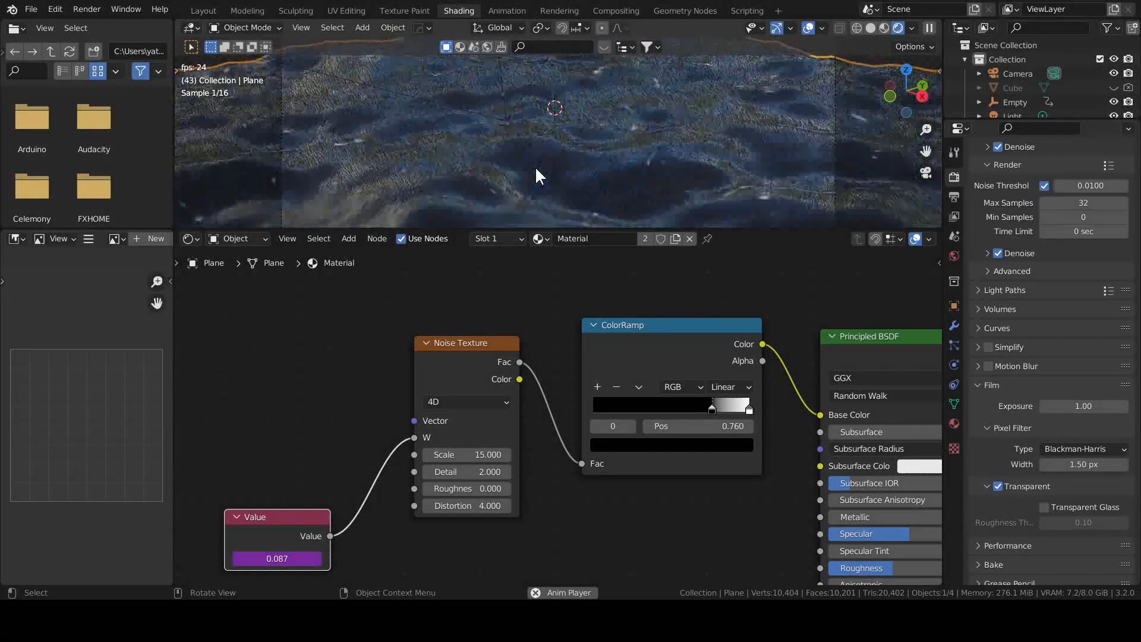
# Align the scene camera to a raised view from another side that takes in most of the water plane
pyautogui.moveTo(554, 161); pyautogui.dragTo(730, 181, button='middle')
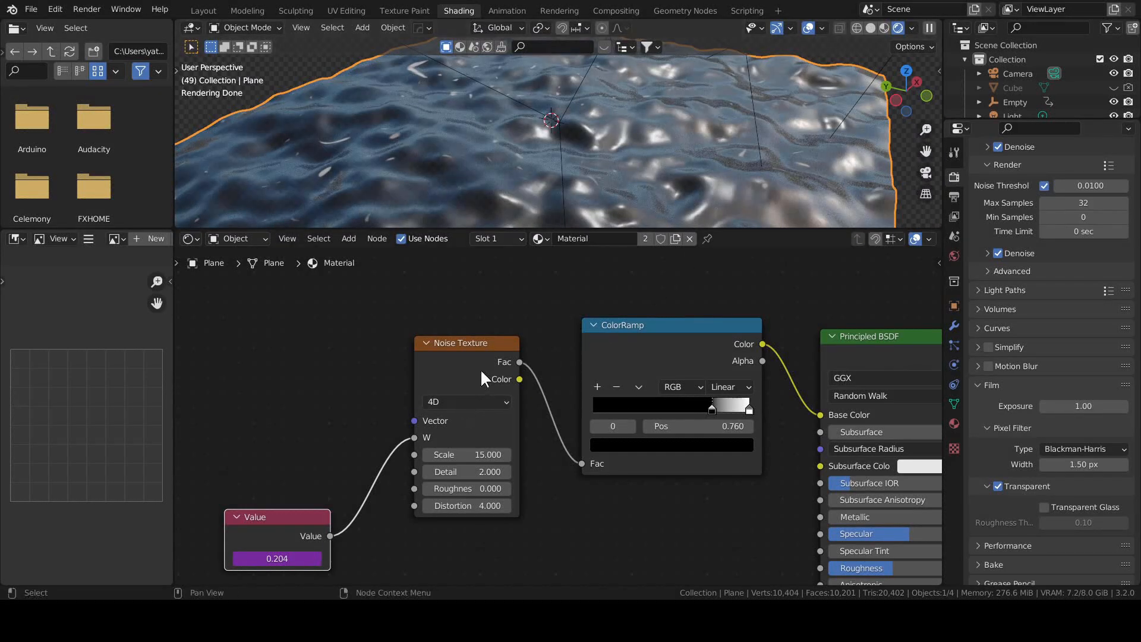
pyautogui.hotkey('ctrl', '0')
pyautogui.scroll(-4, 514, 129)
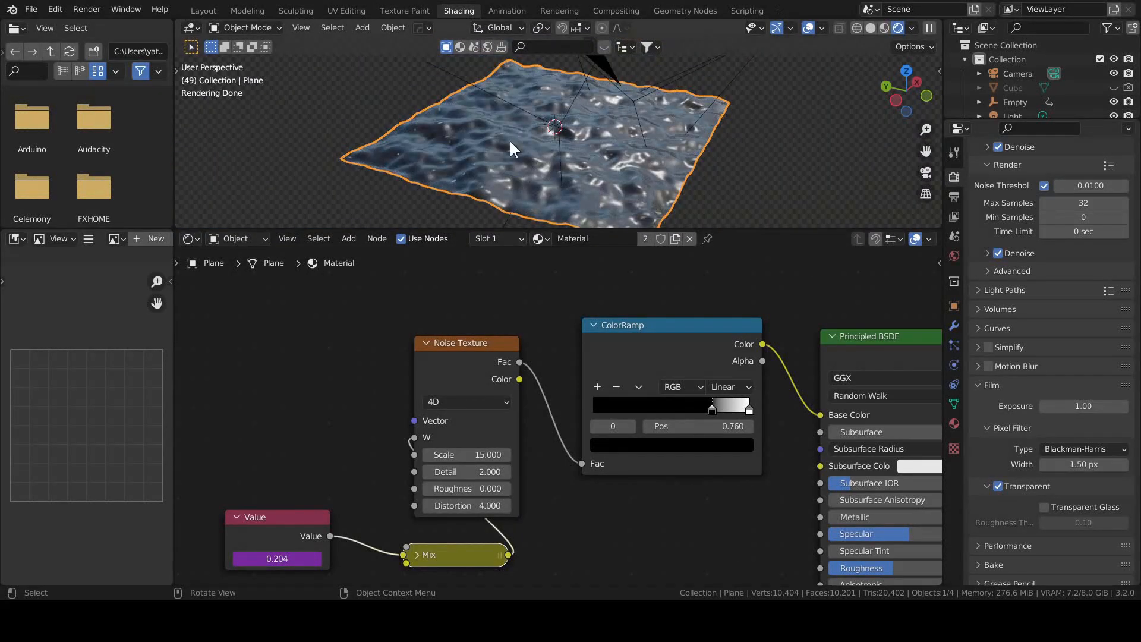
pyautogui.hotkey('ctrl', 'z')
pyautogui.press('ctrl+alt+KP_0')
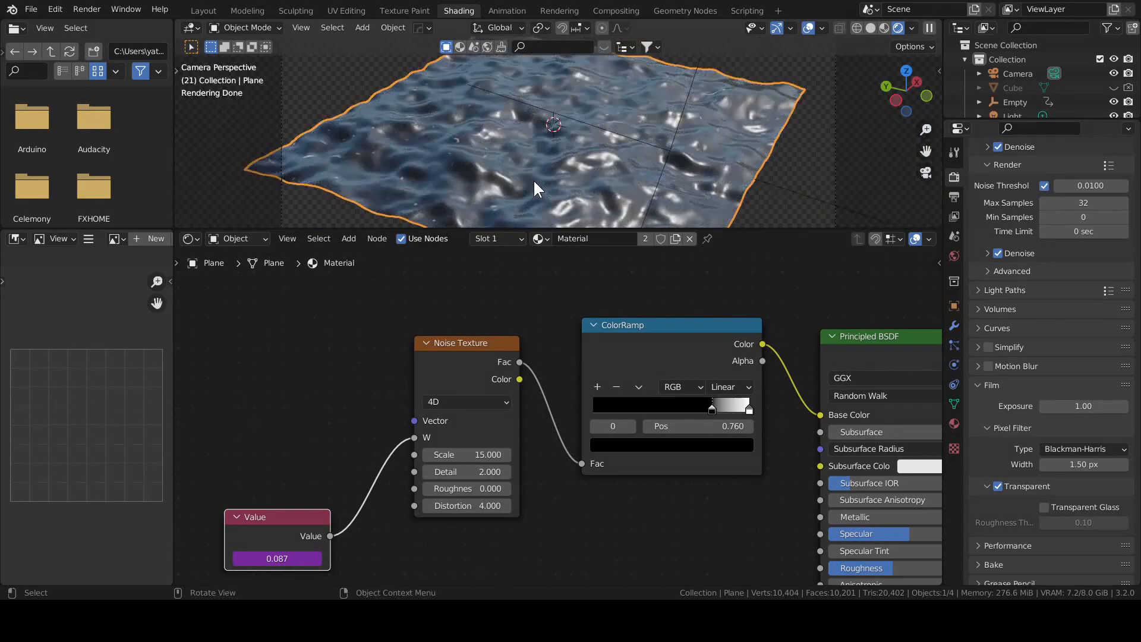
# Play the animation through the camera and examine the water's foam and reflections up close and from a distance
pyautogui.press('space')
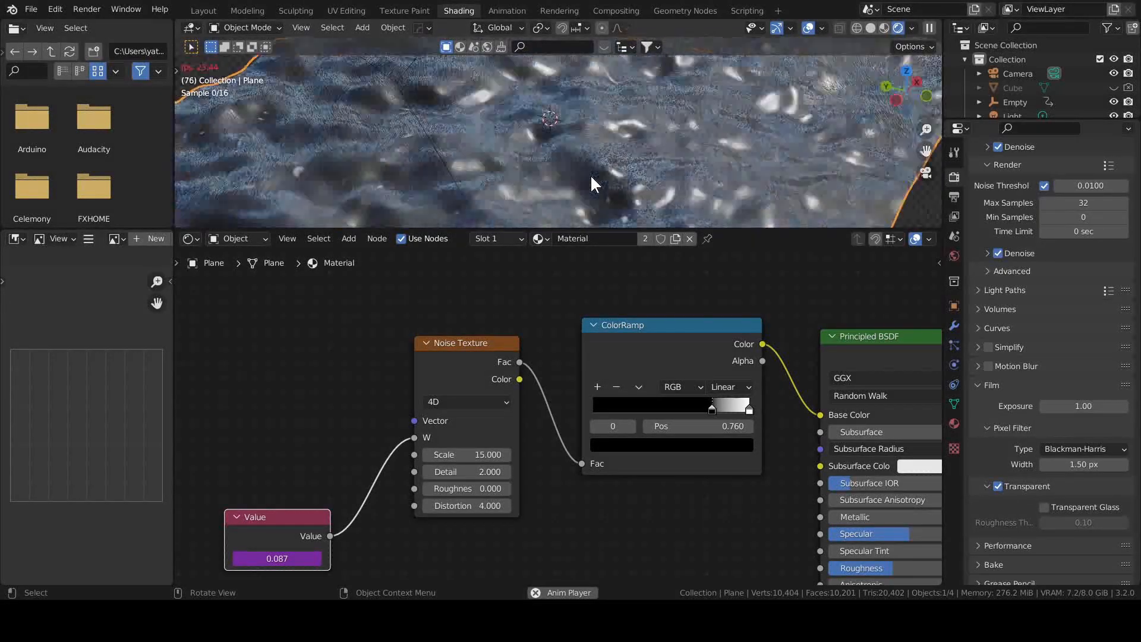
pyautogui.press('space')
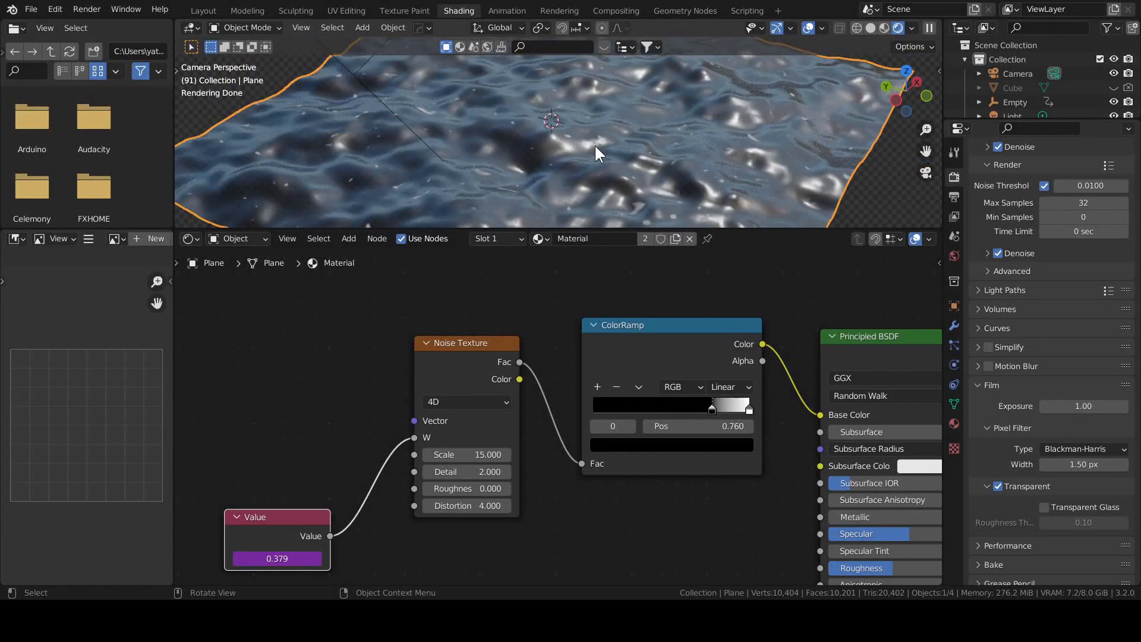
pyautogui.scroll(3, 612, 148)
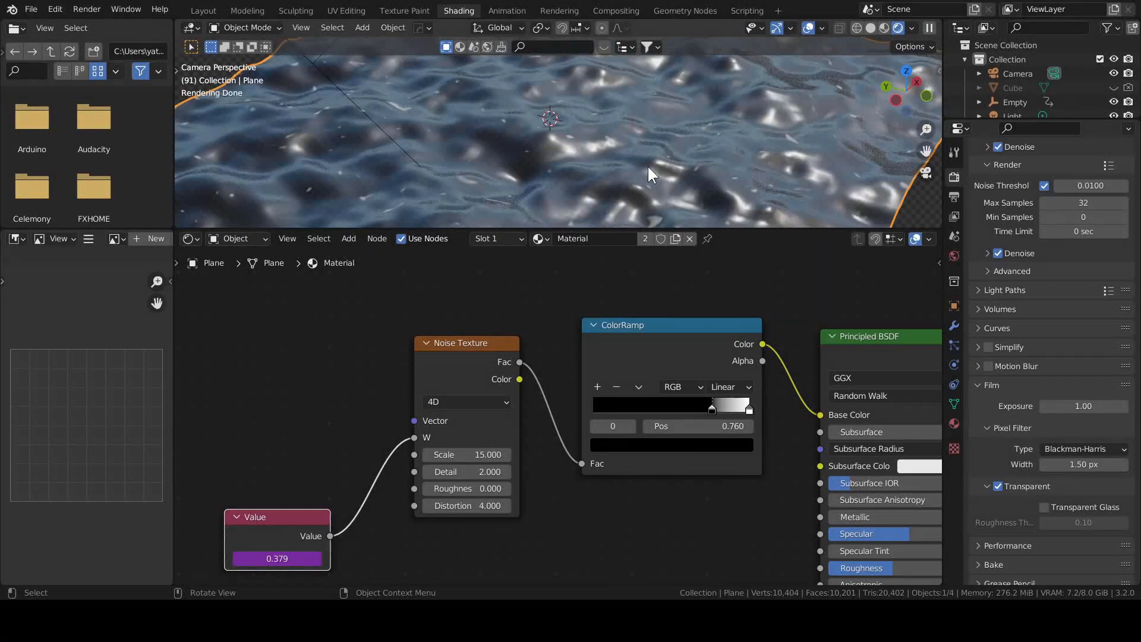
pyautogui.scroll(-3, 648, 167)
pyautogui.moveTo(693, 568); pyautogui.dragTo(466, 360, button='middle')
pyautogui.scroll(3, 608, 124)
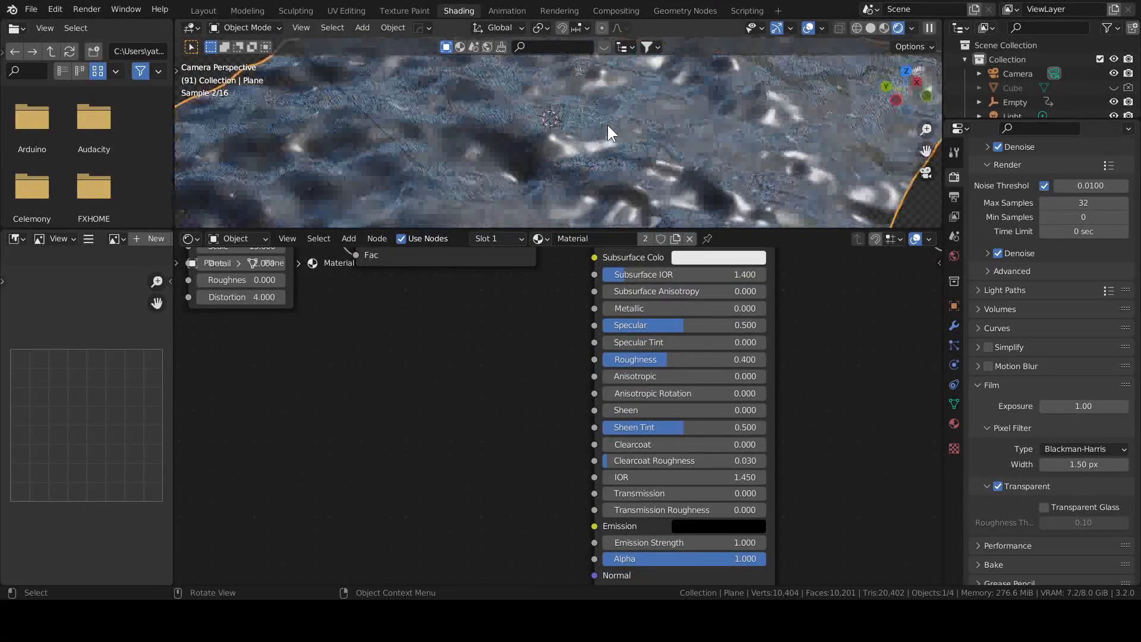
pyautogui.scroll(-3, 688, 156)
pyautogui.scroll(-4, 713, 321)
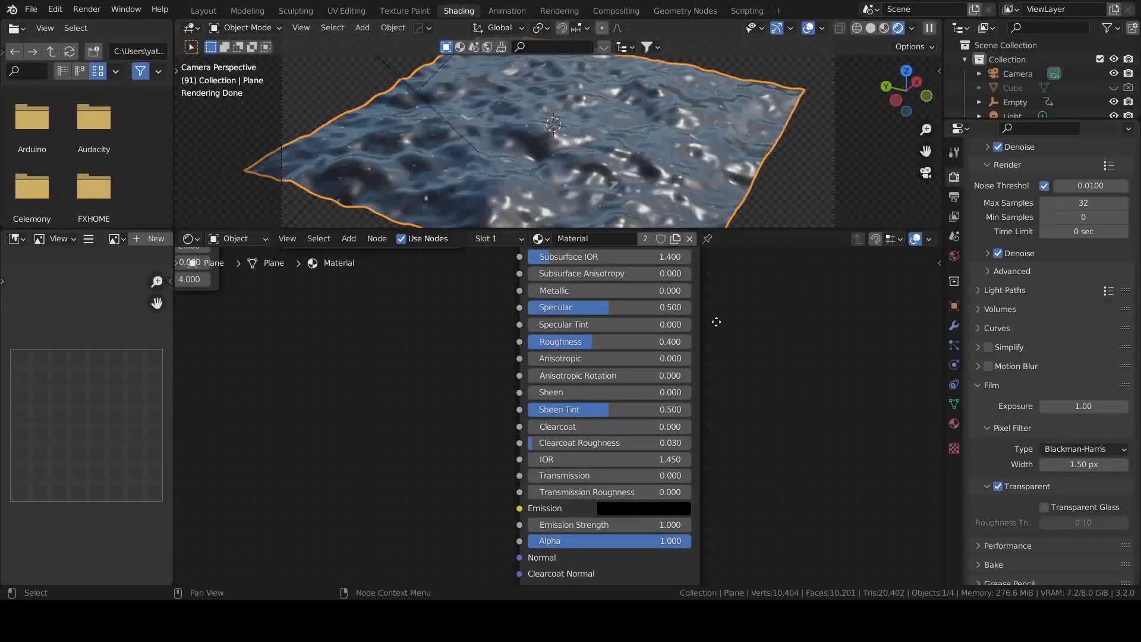
# Add a Musgrave Texture feeding the Material Output's Displacement, place it below the Transparent BSDF and set its scale to 40.7
pyautogui.moveTo(667, 474); pyautogui.dragTo(549, 454, button='middle')
pyautogui.scroll(6, 672, 425)
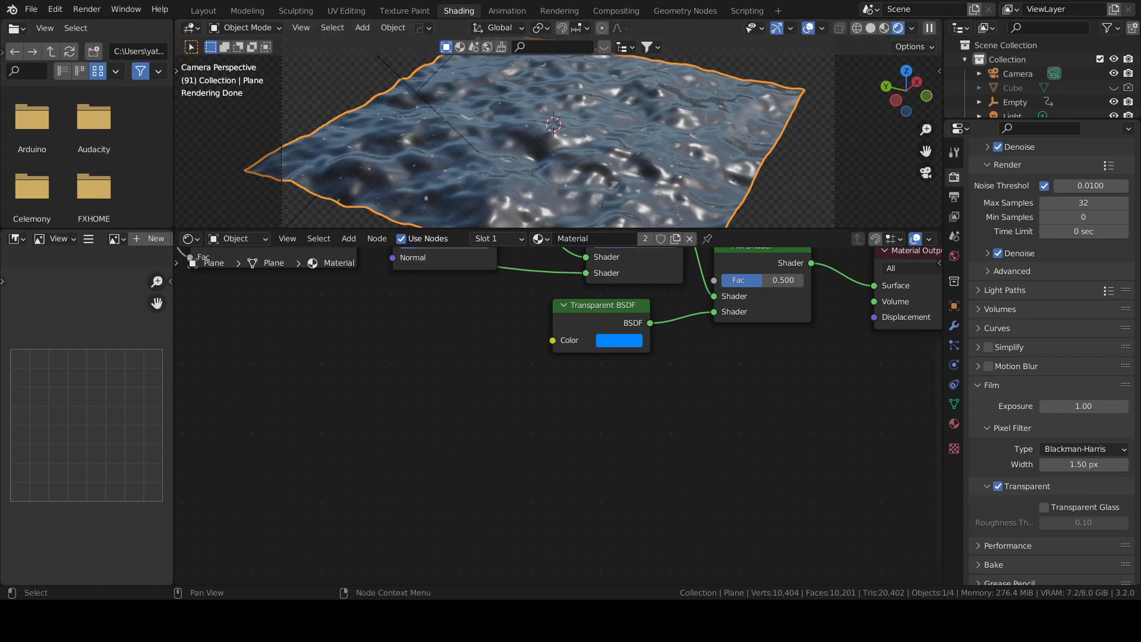
pyautogui.moveTo(874, 317); pyautogui.dragTo(525, 457)
pyautogui.write('m')
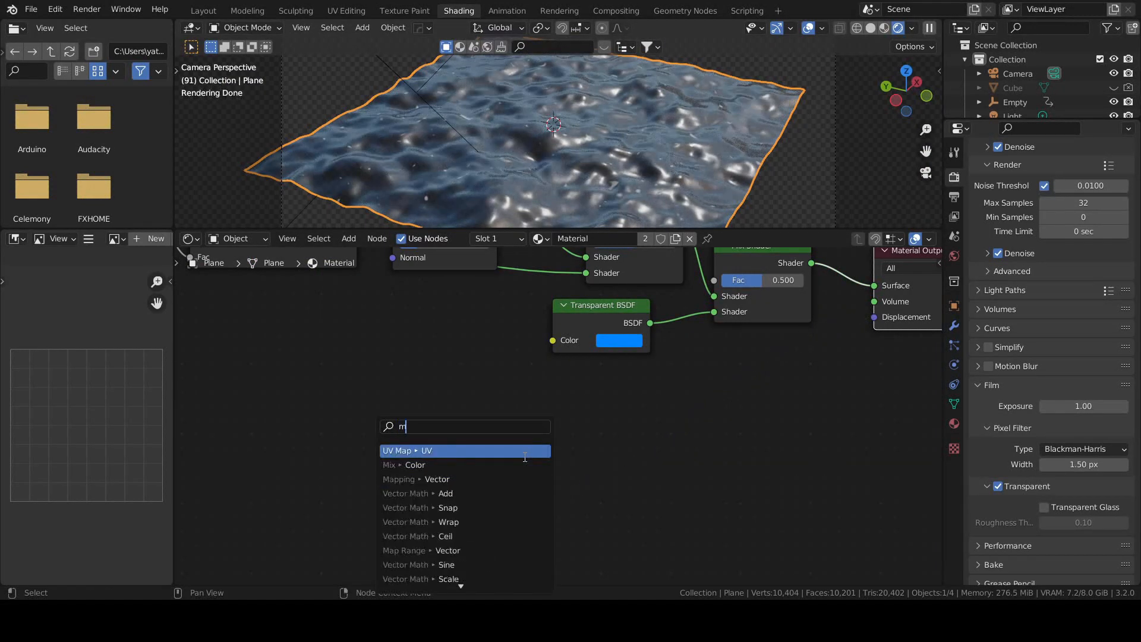
pyautogui.write('us')
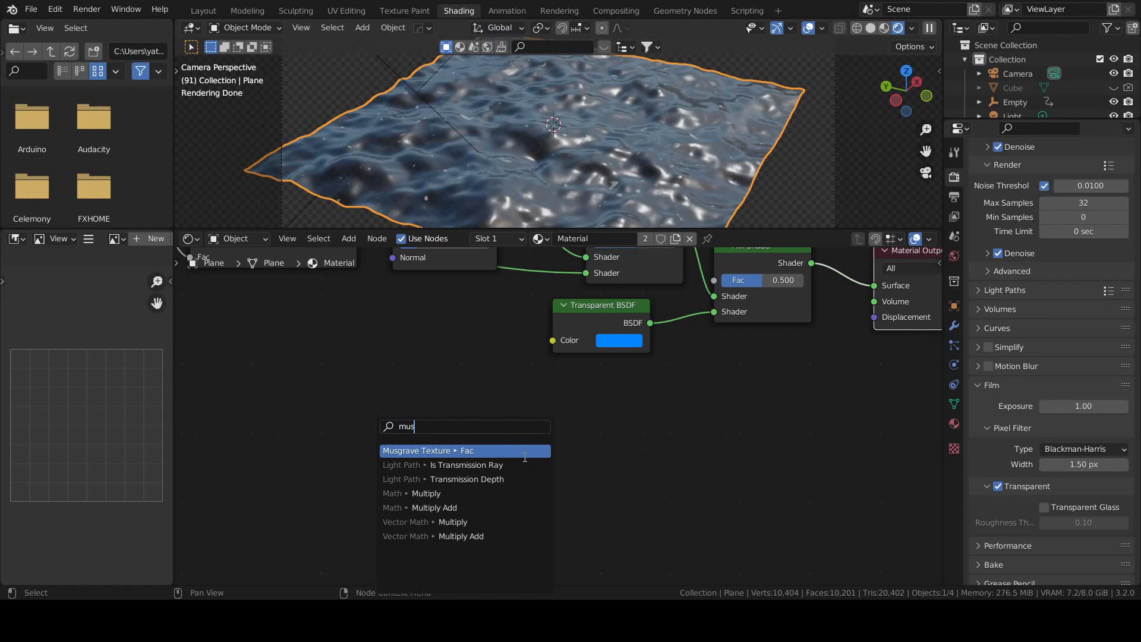
pyautogui.press('Return')
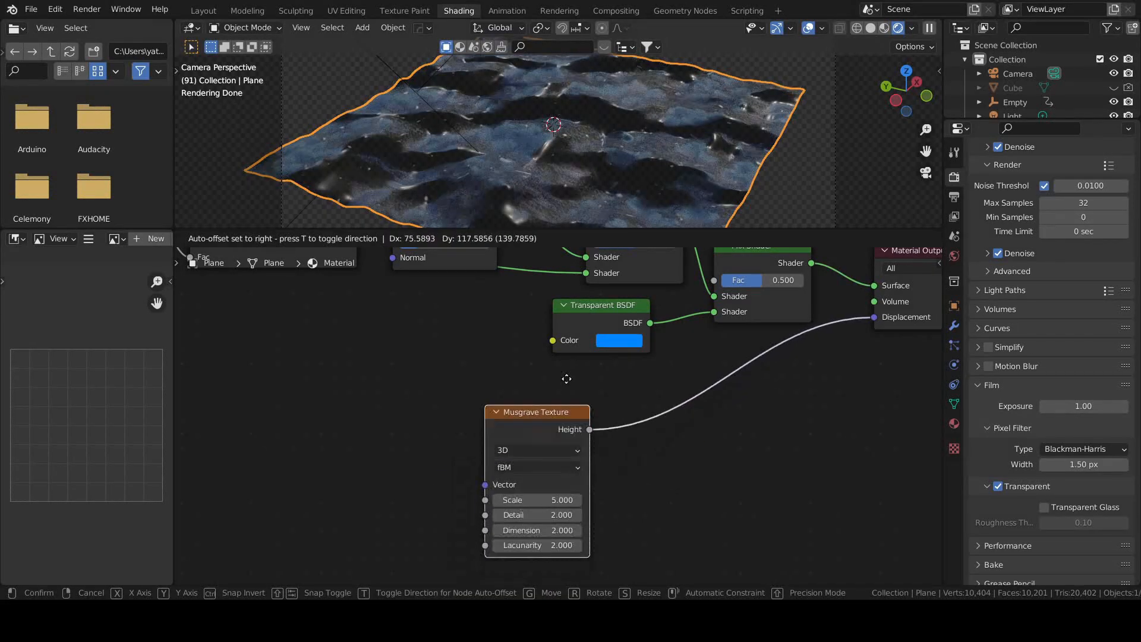
pyautogui.click(625, 370)
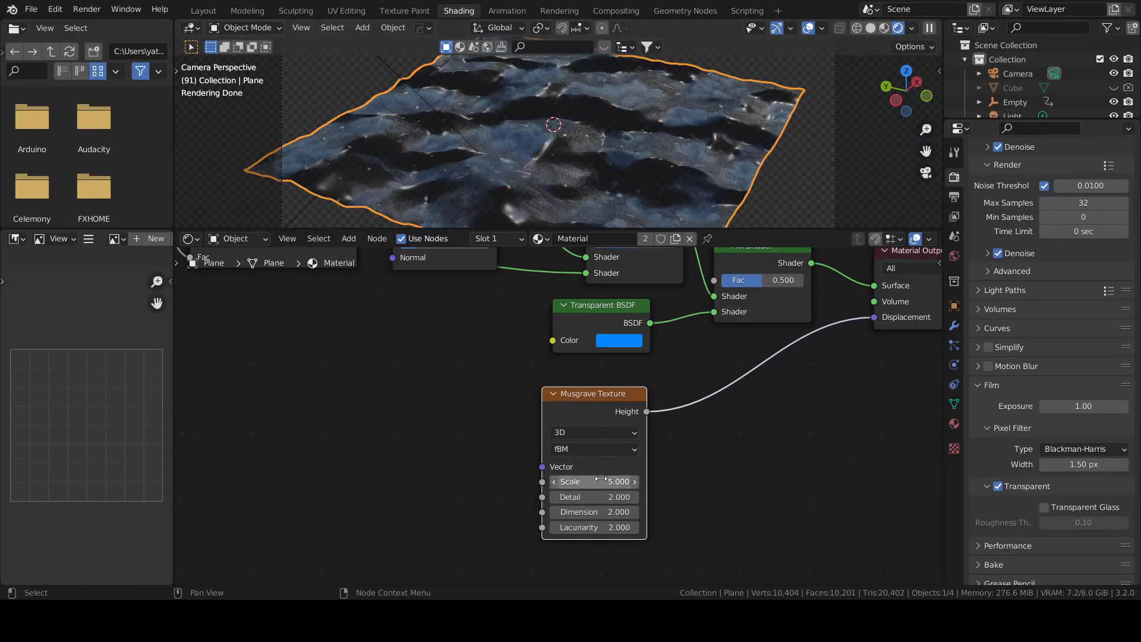
pyautogui.moveTo(601, 478); pyautogui.dragTo(656, 479)
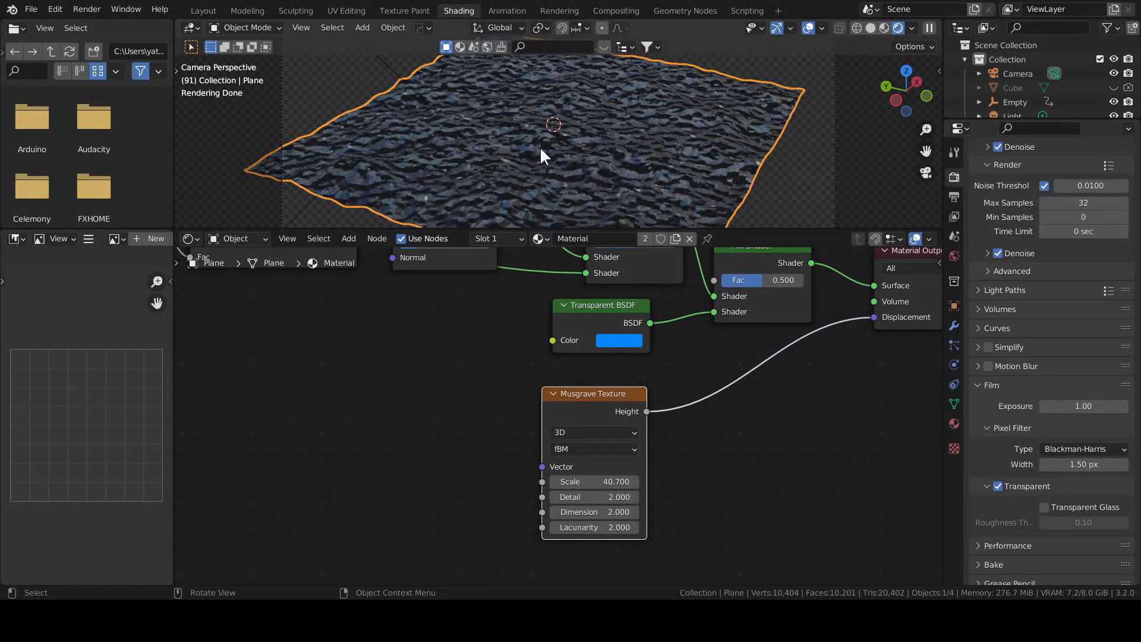
# Set the Musgrave Texture's scale to 35 and its dimensions to 4D, and briefly play the animation
pyautogui.scroll(3, 540, 146)
pyautogui.click(620, 481)
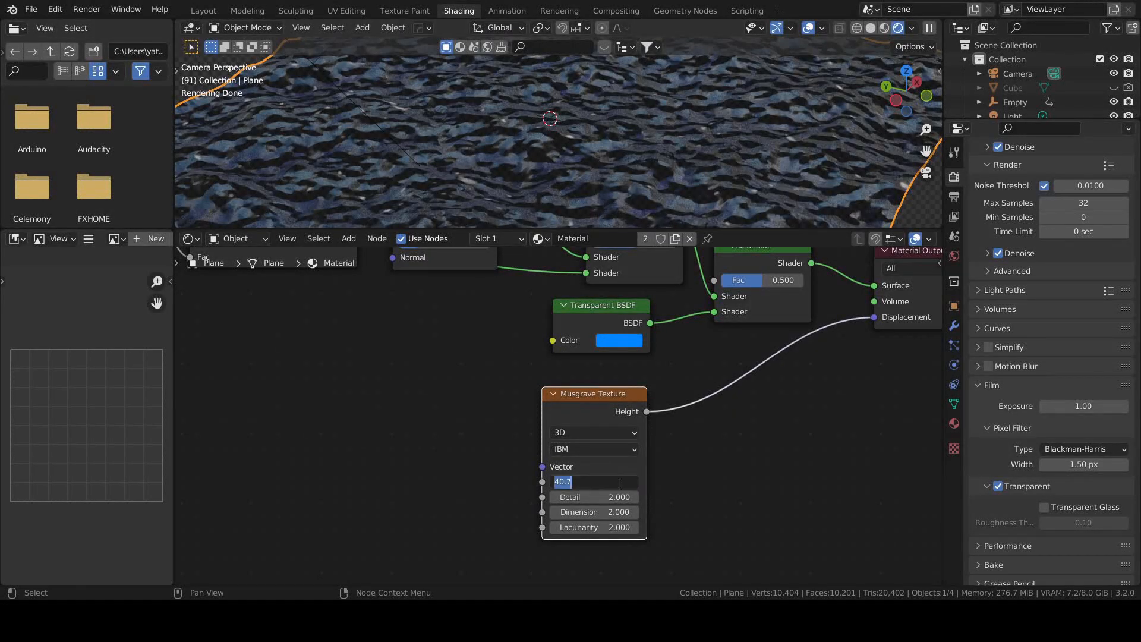
pyautogui.write('35')
pyautogui.press('Return')
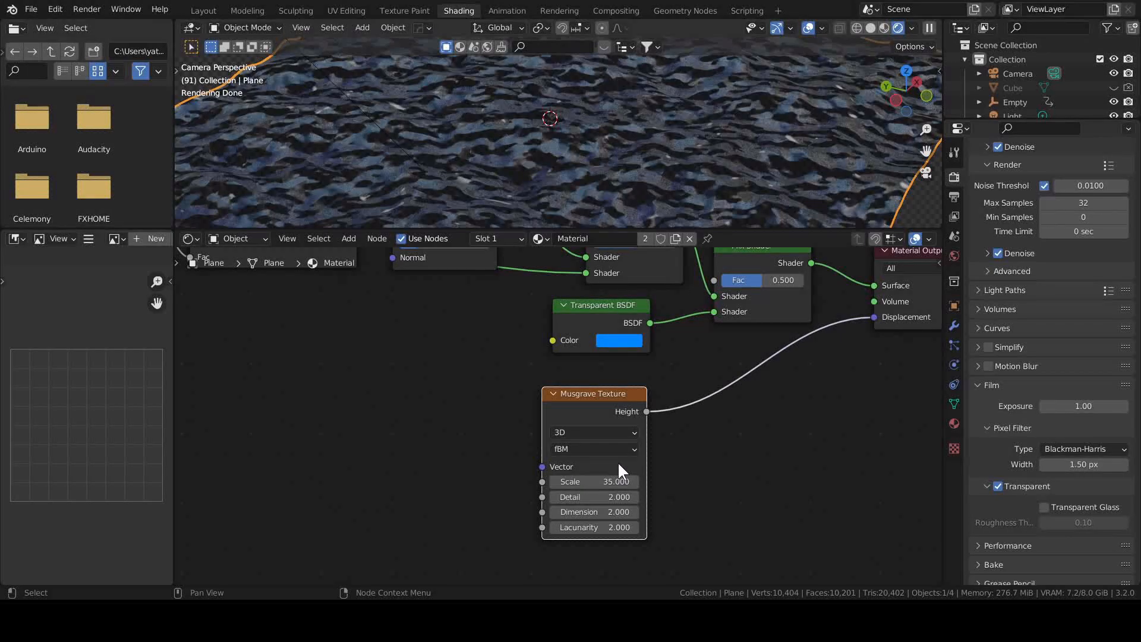
pyautogui.click(615, 432)
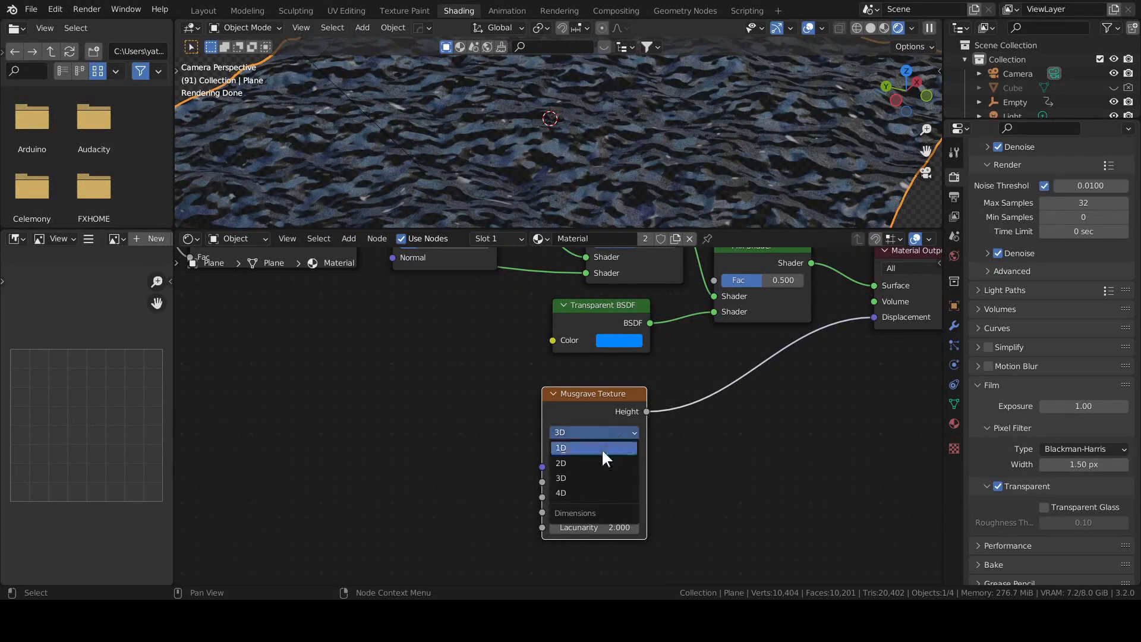
pyautogui.click(598, 493)
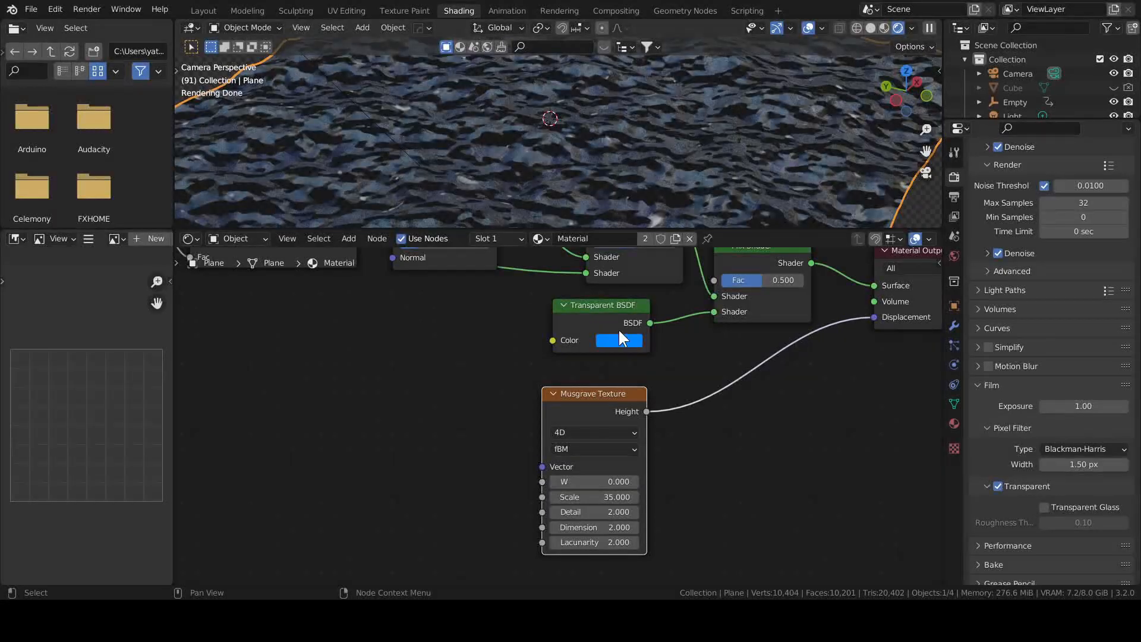
pyautogui.press('space')
pyautogui.press('space')
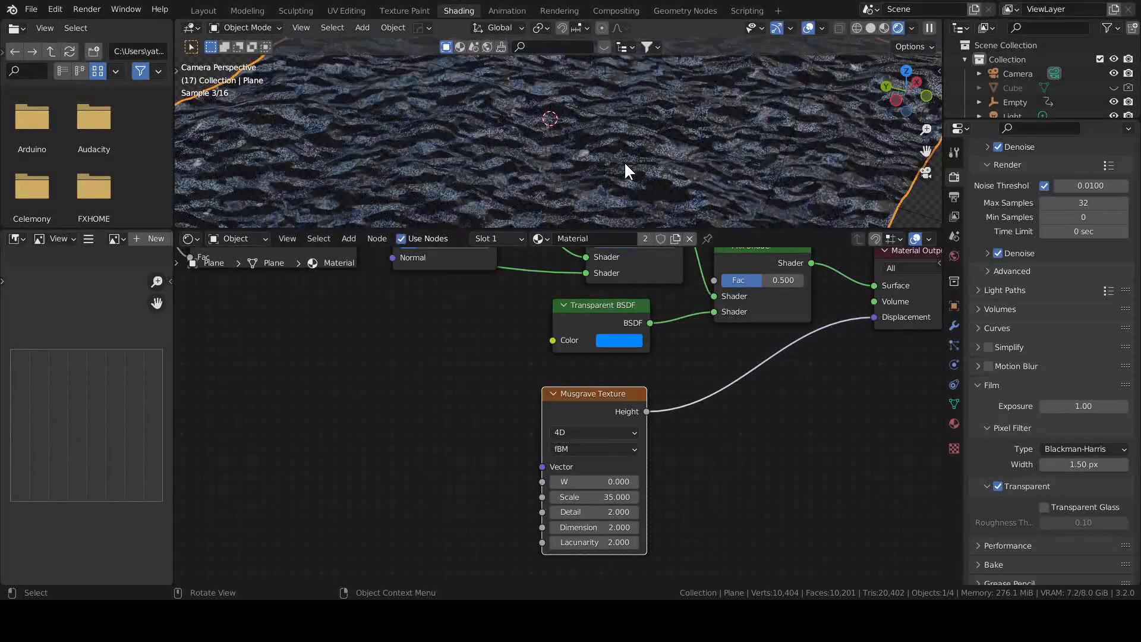
# Insert a Map Range node between the Musgrave Texture and the Material Output's Displacement, and move the Musgrave Texture farther away from it
pyautogui.moveTo(721, 410); pyautogui.dragTo(722, 445, button='middle')
pyautogui.hotkey('shift', 'a')
pyautogui.click(719, 435)
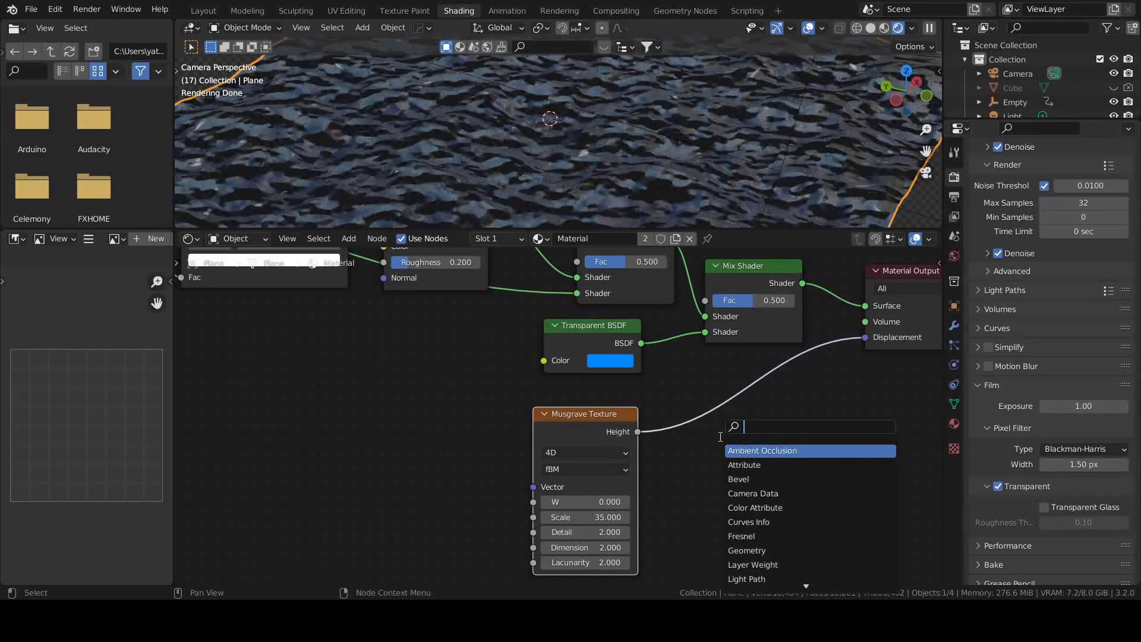
pyautogui.write('map')
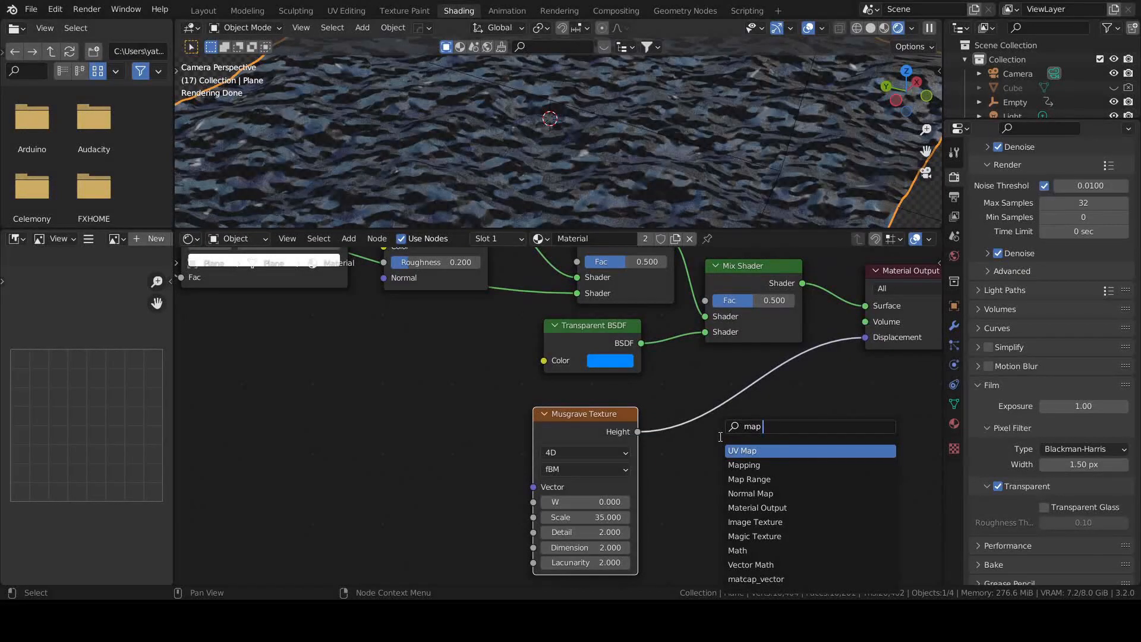
pyautogui.press('Down')
pyautogui.press('Down')
pyautogui.press('Return')
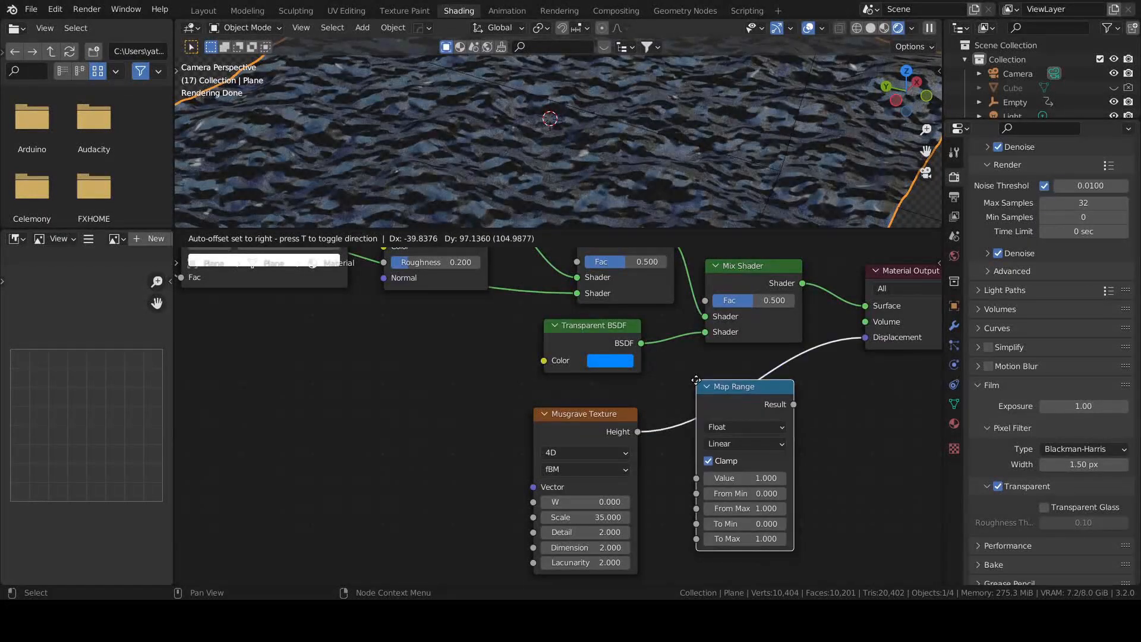
pyautogui.click(696, 380)
pyautogui.moveTo(594, 430); pyautogui.dragTo(447, 446)
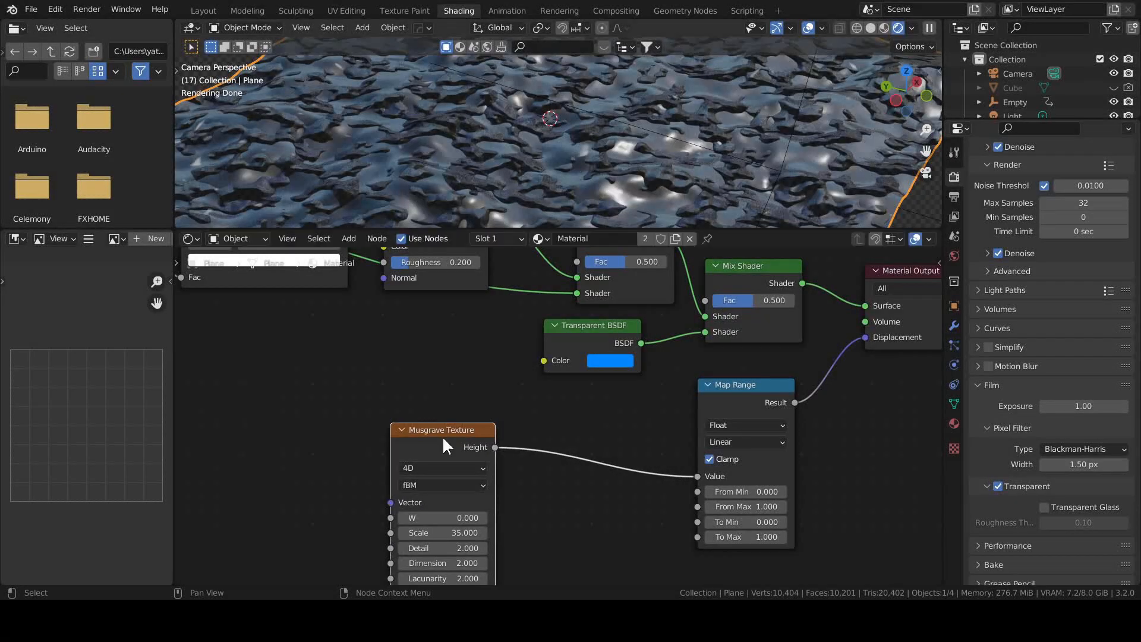
# Set the Map Range's To Max to 0.008 and play the animation to preview the finer displacement
pyautogui.click(746, 537)
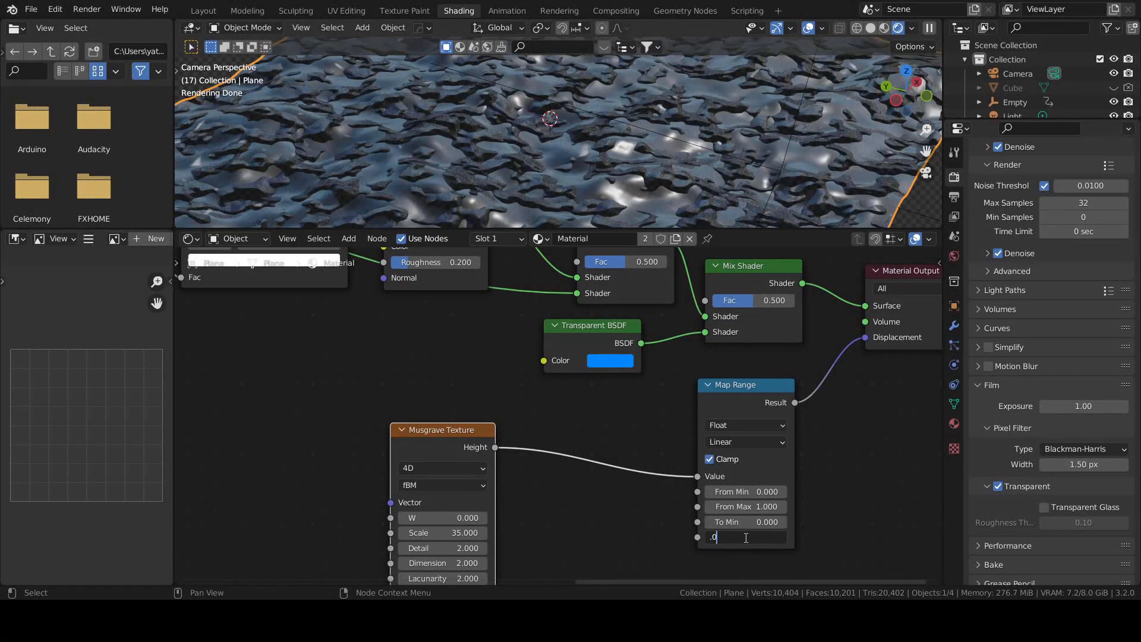
pyautogui.write('.008')
pyautogui.press('Return')
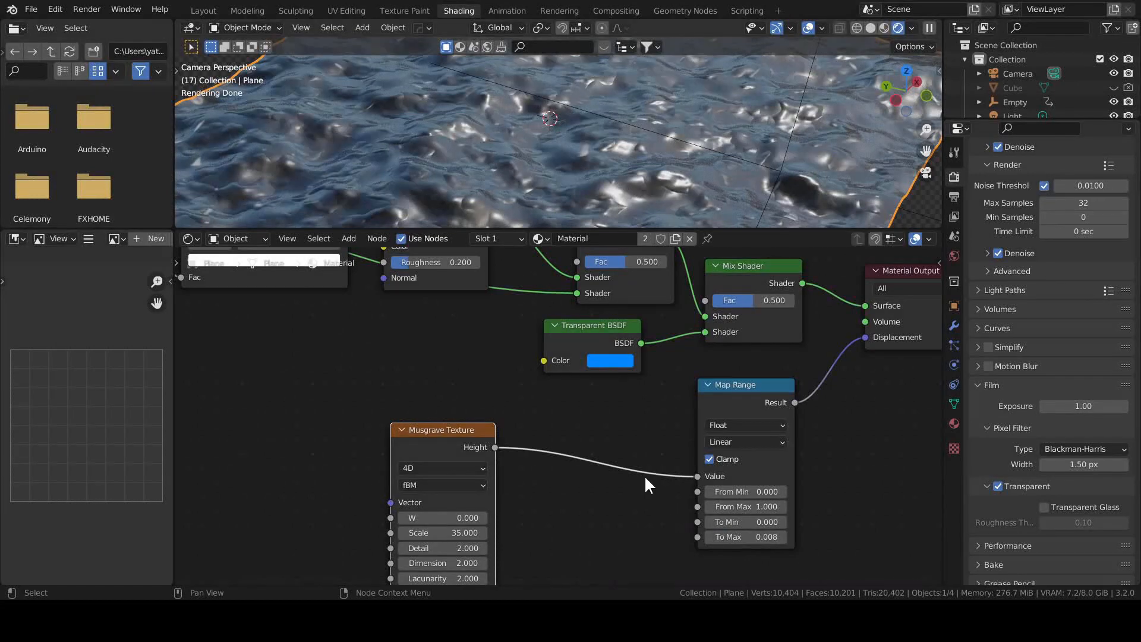
pyautogui.press('space')
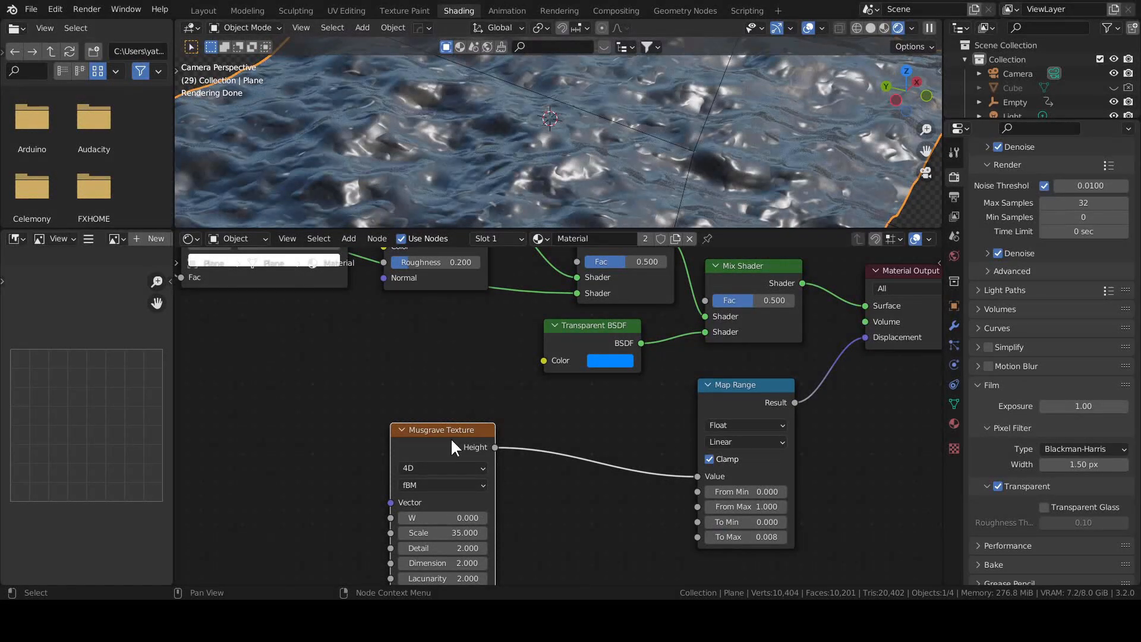
# Mute and unmute the Musgrave Texture repeatedly to compare the water surface with and without its detail
pyautogui.press('m')
pyautogui.press('m')
pyautogui.press('m')
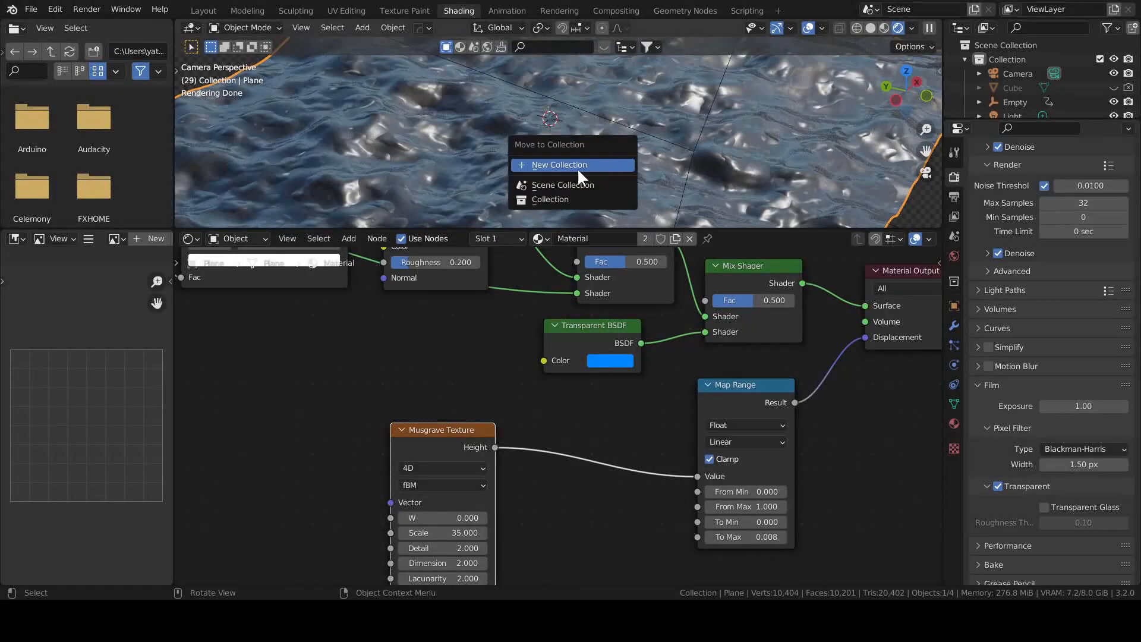
pyautogui.press('m')
pyautogui.press('m')
pyautogui.press('m')
pyautogui.press('m')
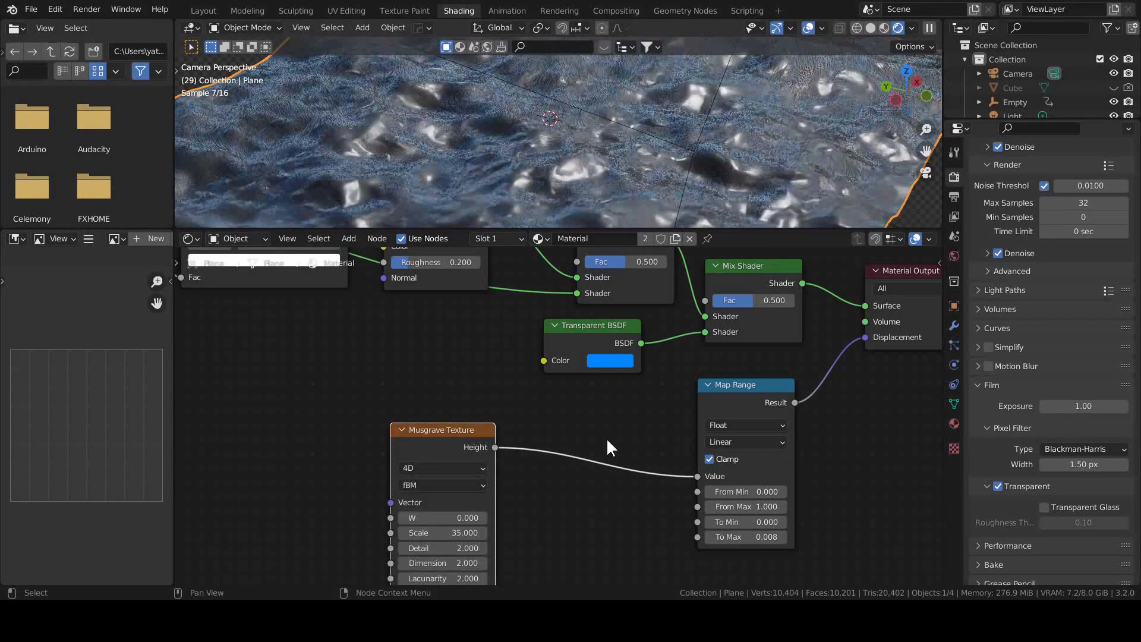
pyautogui.press('m')
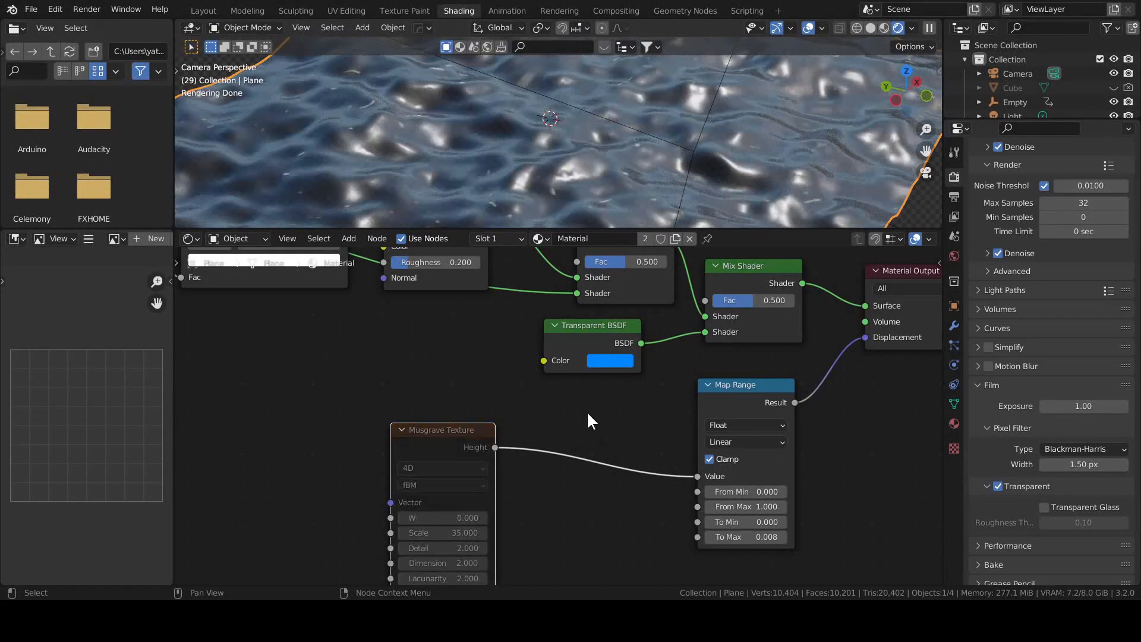
pyautogui.moveTo(597, 387); pyautogui.dragTo(642, 392, button='middle')
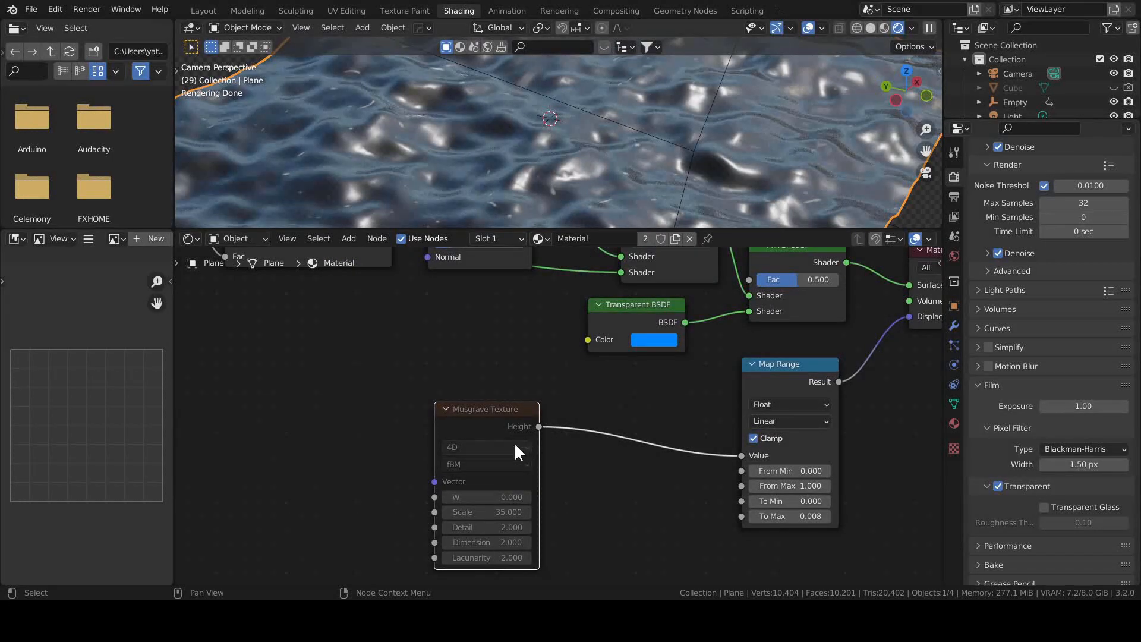
pyautogui.press('m')
# Reposition the Musgrave Texture, drive its W input from the frame-driven Value node, and play the animation briefly
pyautogui.press('g')
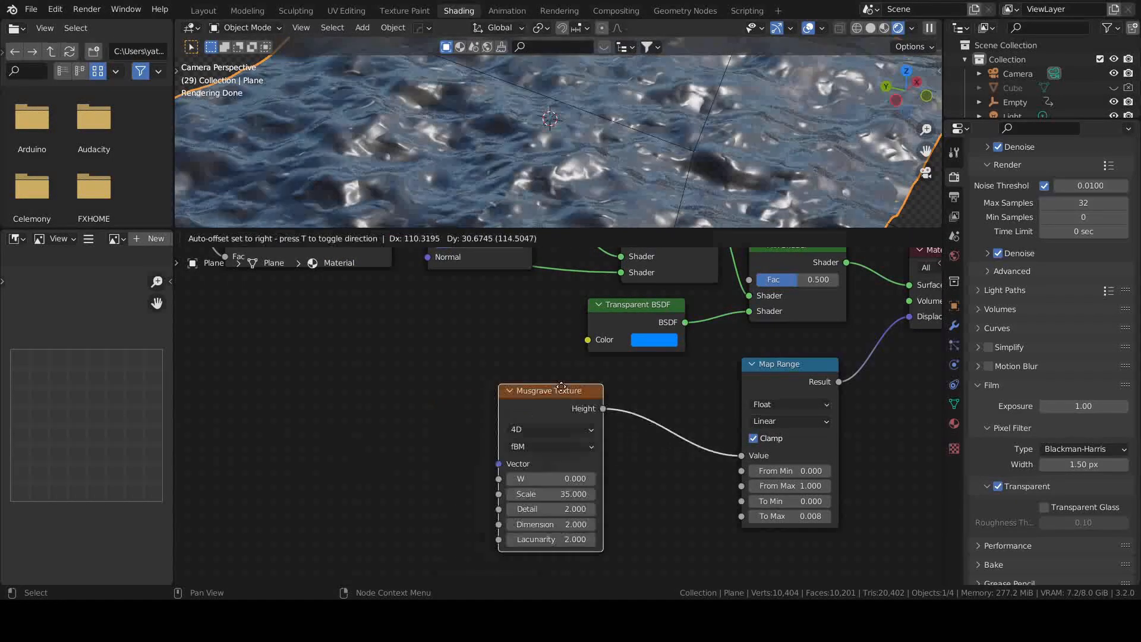
pyautogui.click(488, 372)
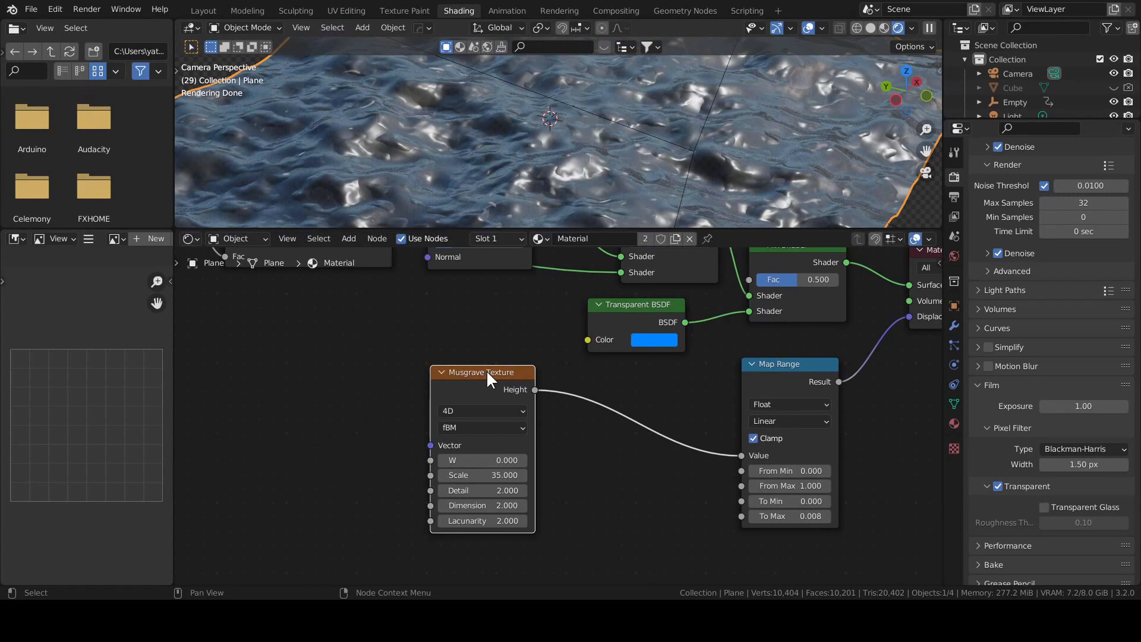
pyautogui.moveTo(364, 446); pyautogui.dragTo(617, 467, button='middle')
pyautogui.scroll(-4, 468, 433)
pyautogui.moveTo(493, 416); pyautogui.dragTo(578, 375, button='middle')
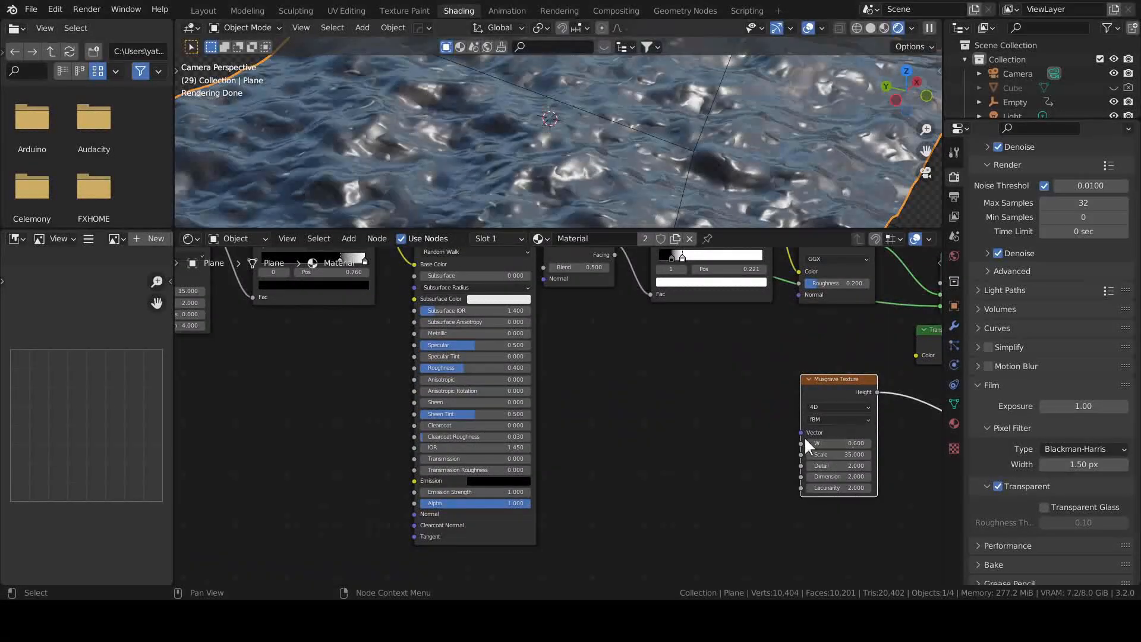
pyautogui.moveTo(800, 443); pyautogui.dragTo(272, 346)
pyautogui.moveTo(446, 431); pyautogui.dragTo(187, 418, button='middle')
pyautogui.press('space')
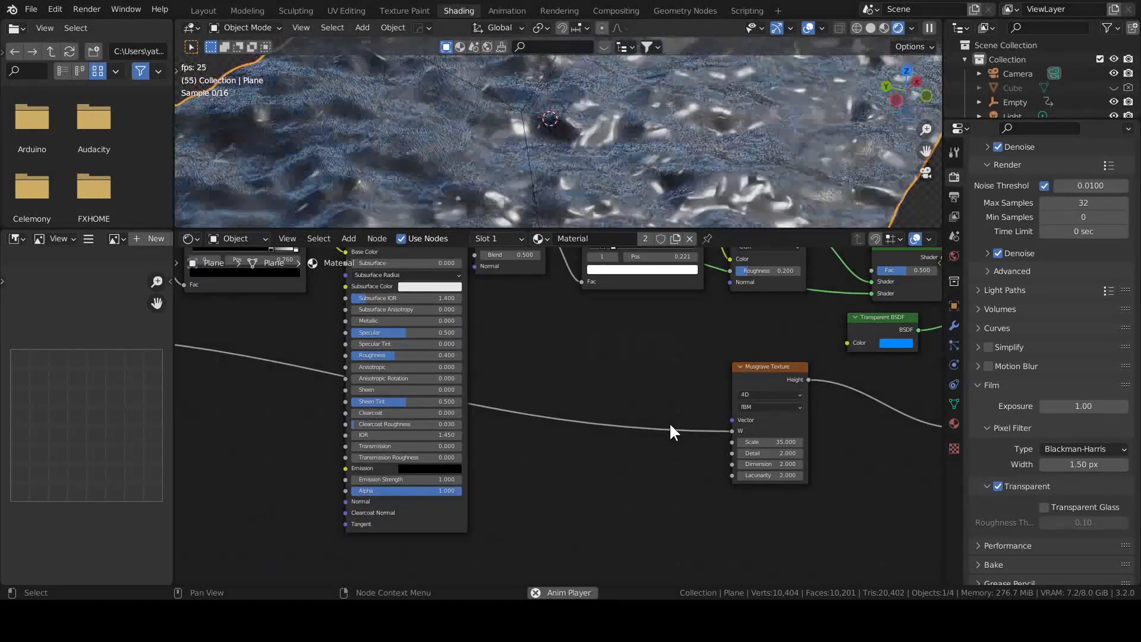
pyautogui.press('space')
# Move the Musgrave Texture slightly up and place a duplicate of it directly below
pyautogui.moveTo(671, 428); pyautogui.dragTo(508, 443, button='middle')
pyautogui.moveTo(787, 475); pyautogui.dragTo(720, 468, button='middle')
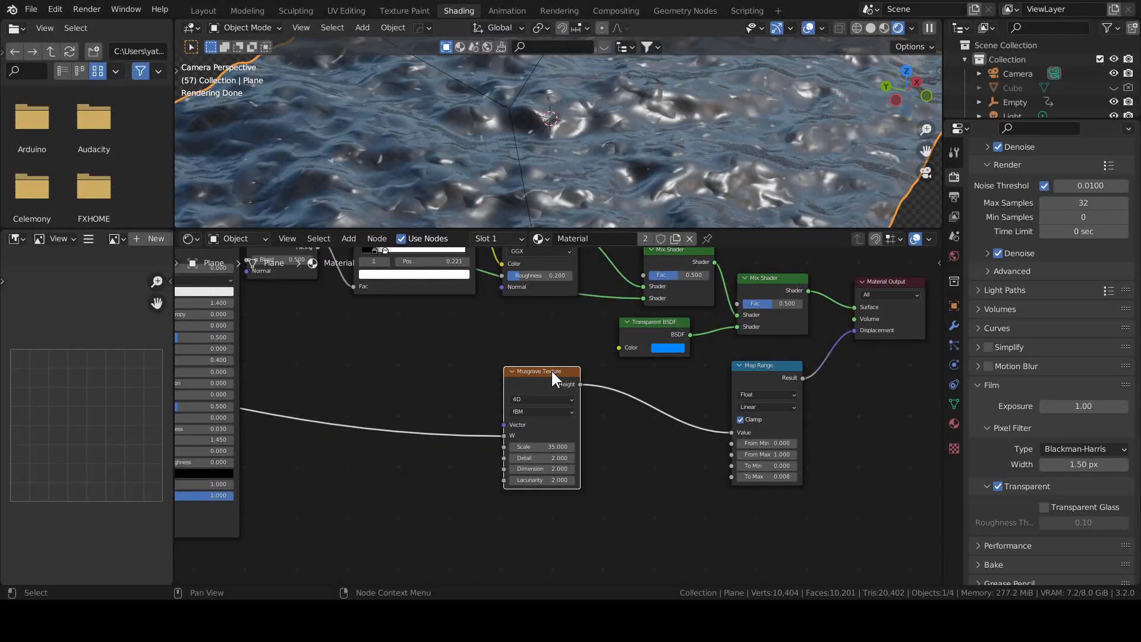
pyautogui.moveTo(553, 376)
pyautogui.mouseDown()
pyautogui.moveTo(549, 352)
pyautogui.moveTo(545, 362)
pyautogui.mouseUp()
pyautogui.hotkey('shift', 'd')
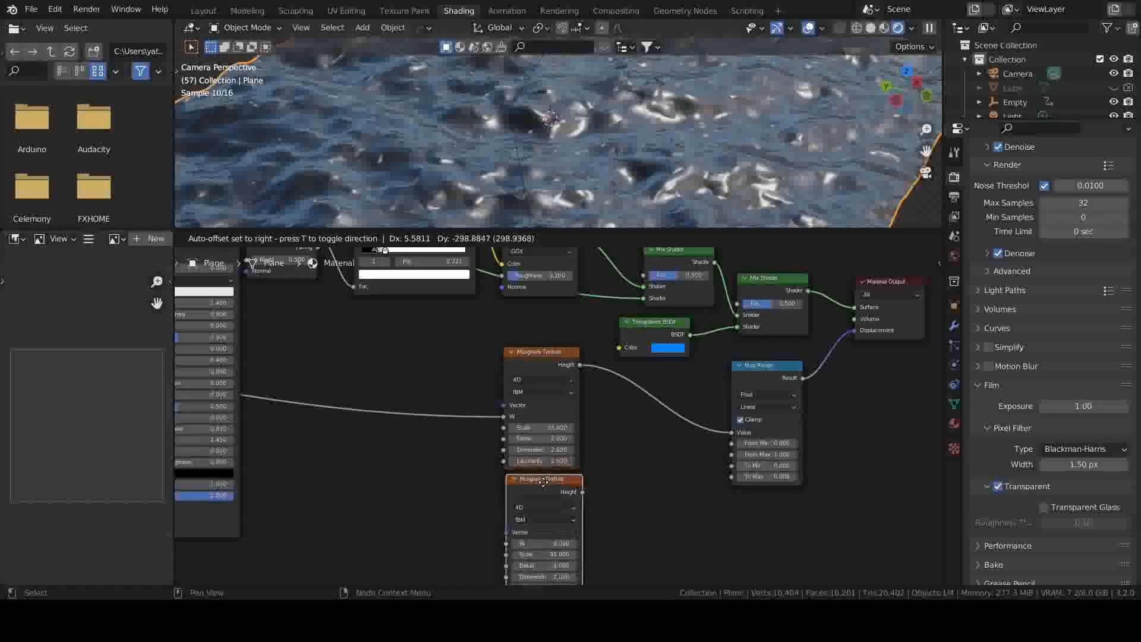
pyautogui.click(538, 483)
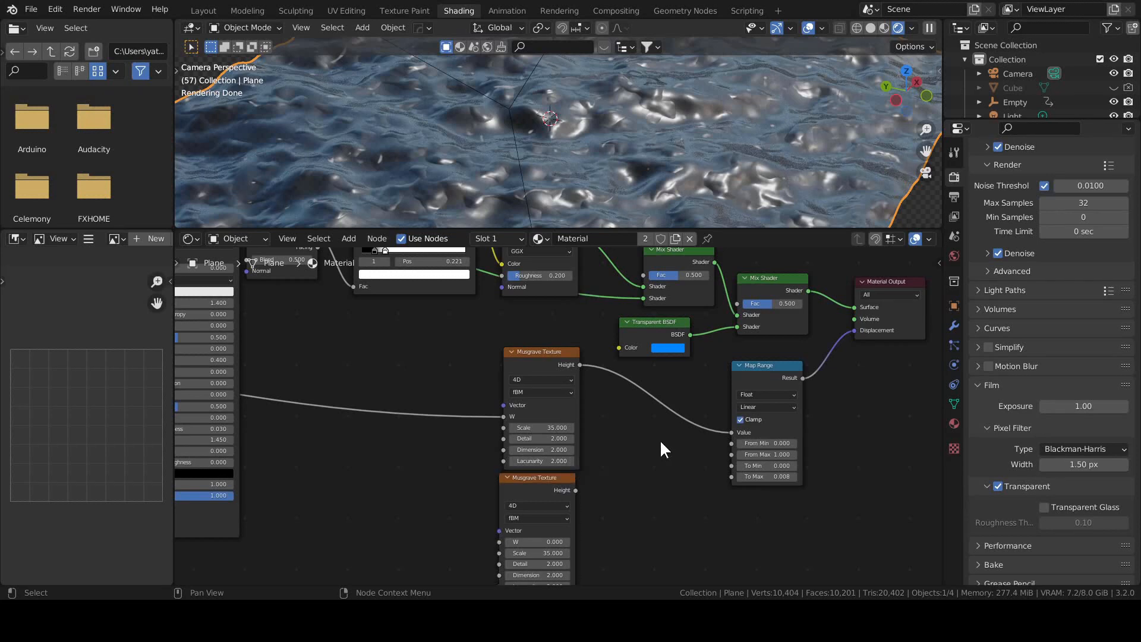
# Insert a MixRGB node before the Map Range, with the original Musgrave Texture in Color1 and the duplicate in Color2
pyautogui.hotkey('shift', 'a')
pyautogui.write('mix')
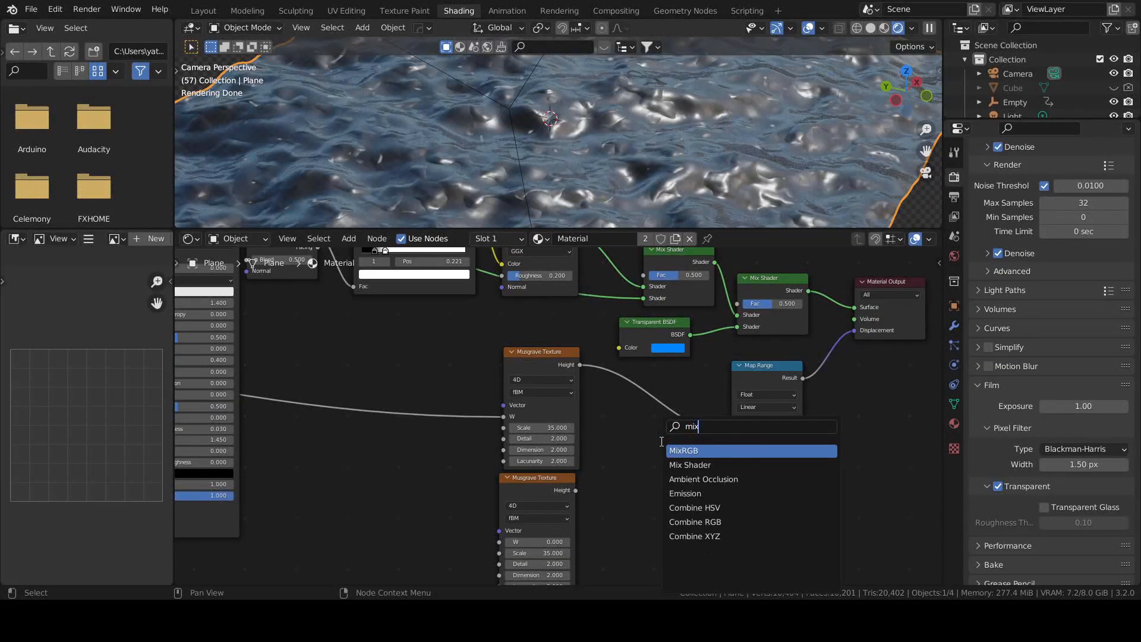
pyautogui.press('Return')
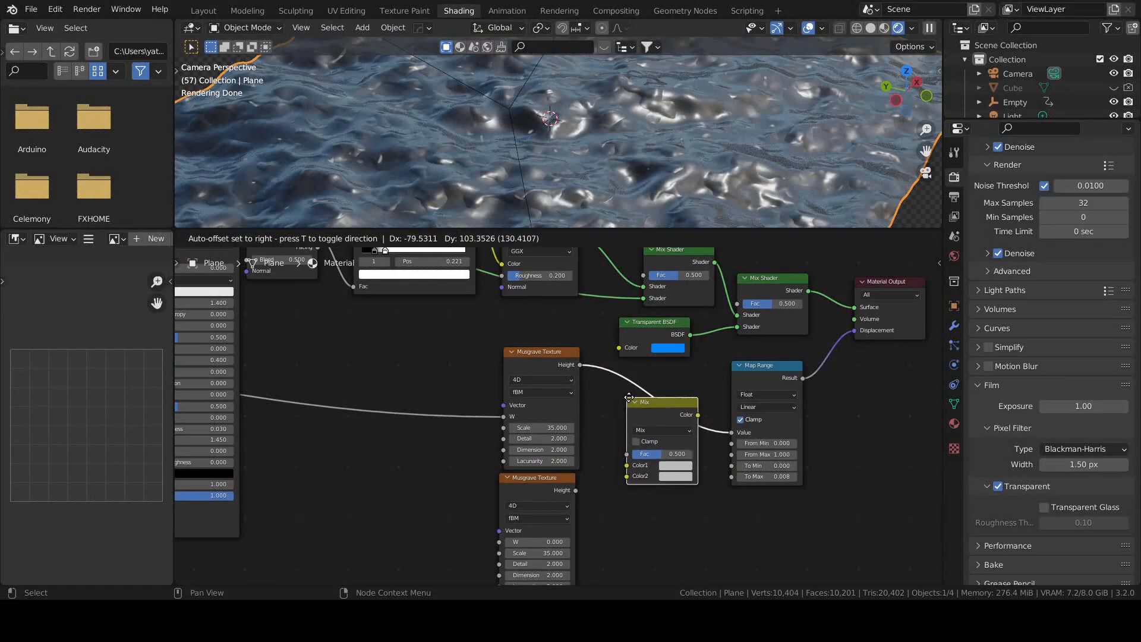
pyautogui.click(636, 512)
pyautogui.moveTo(637, 522); pyautogui.dragTo(623, 454, button='middle')
pyautogui.scroll(5, 617, 443)
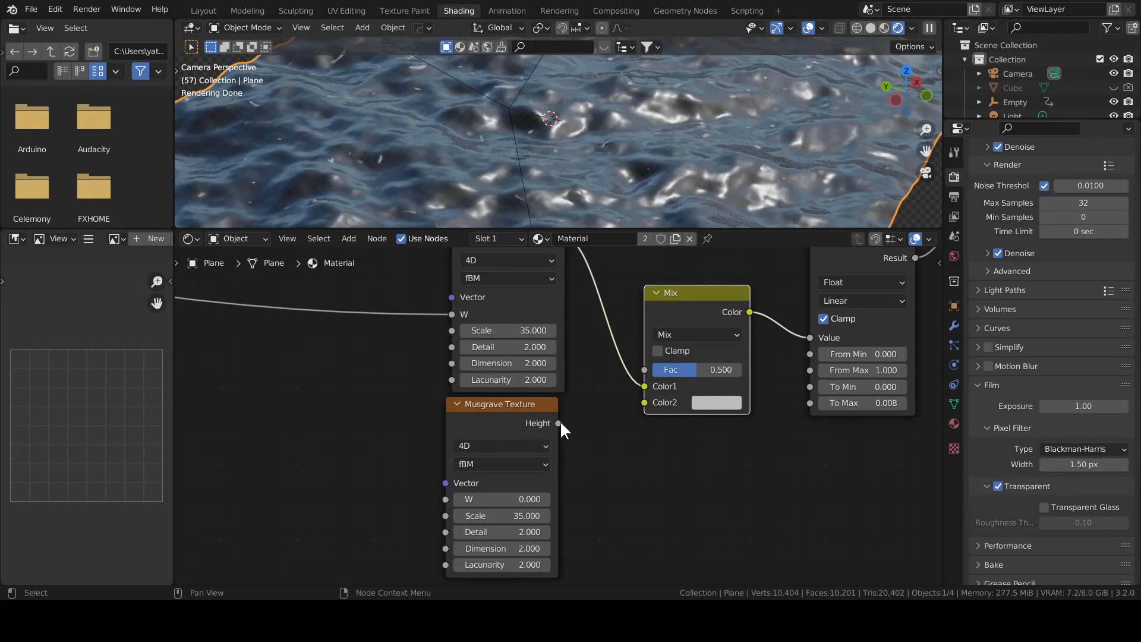
pyautogui.moveTo(559, 423); pyautogui.dragTo(644, 402)
# Set the duplicate Musgrave Texture's W value to 65
pyautogui.doubleClick(530, 499)
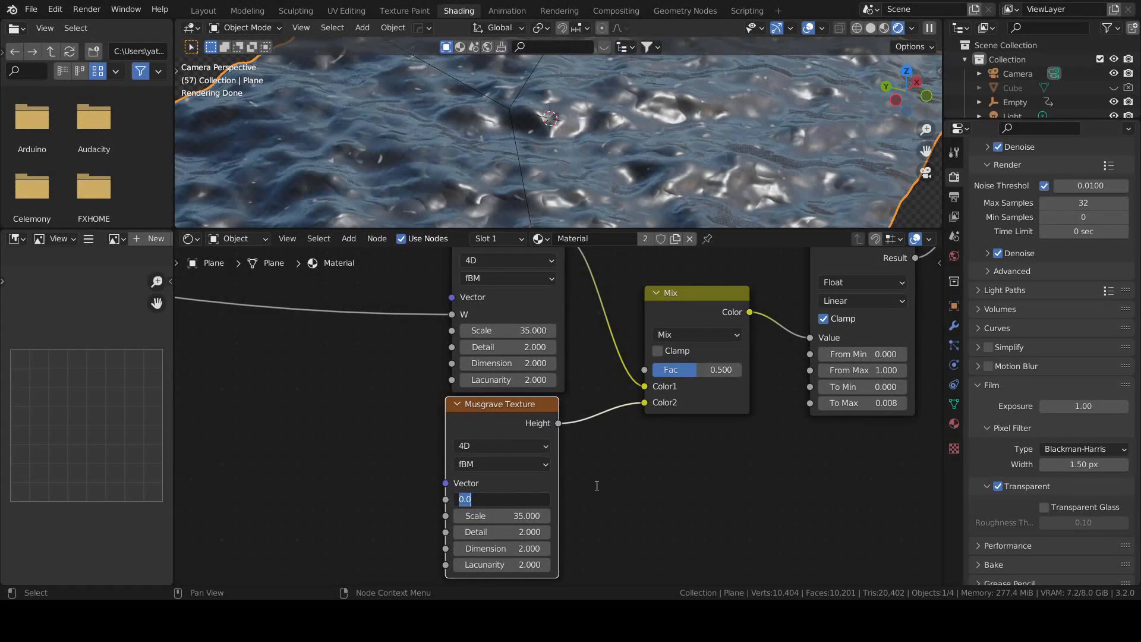
pyautogui.write('65')
pyautogui.press('Return')
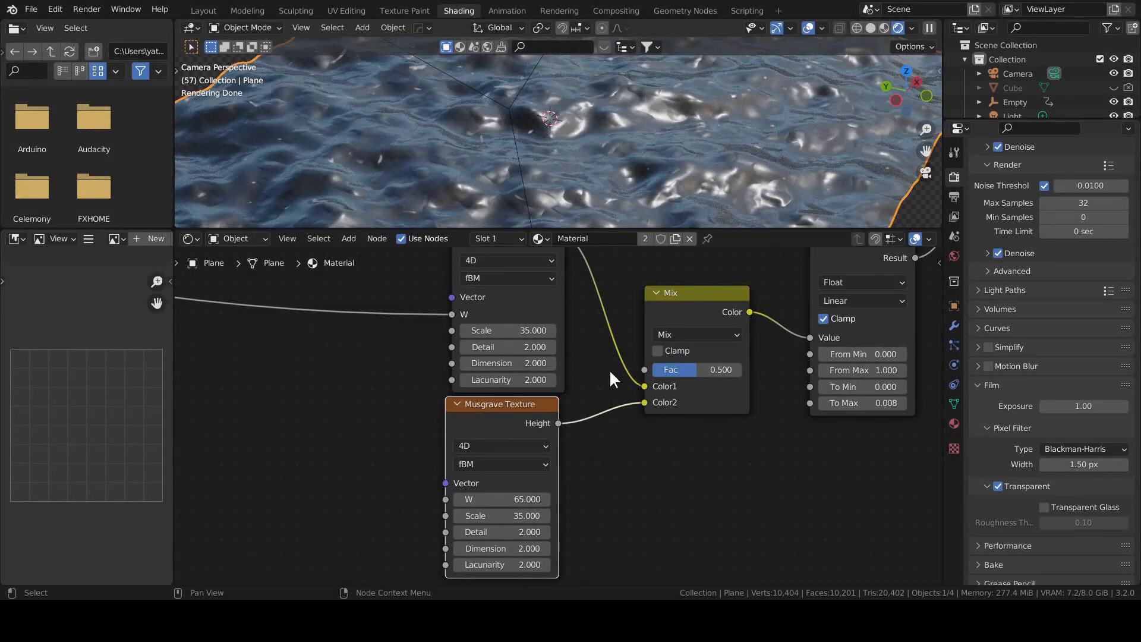
# Turn off the viewport display of the plane's Displace modifier
pyautogui.moveTo(696, 459); pyautogui.dragTo(459, 578, button='middle')
pyautogui.moveTo(726, 479); pyautogui.dragTo(727, 484, button='middle')
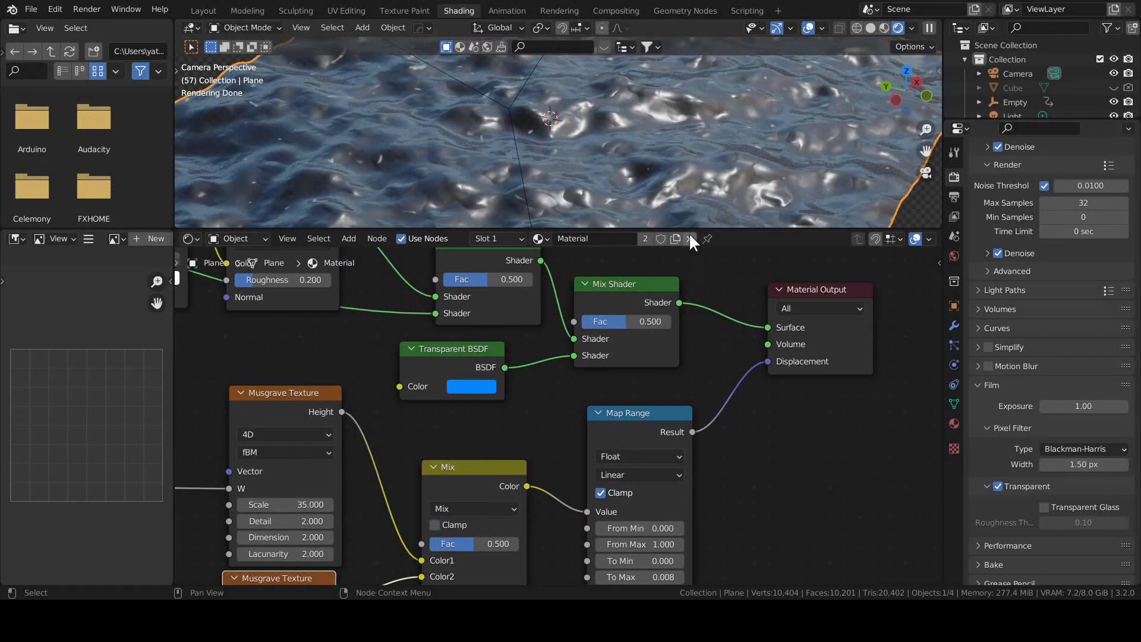
pyautogui.click(951, 325)
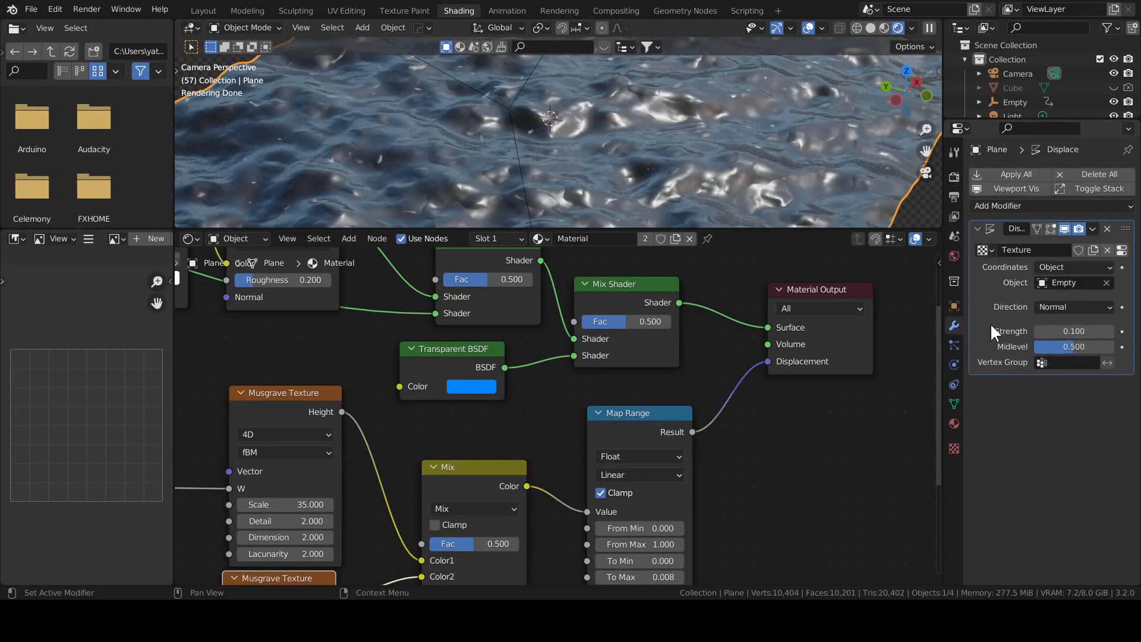
pyautogui.click(1065, 229)
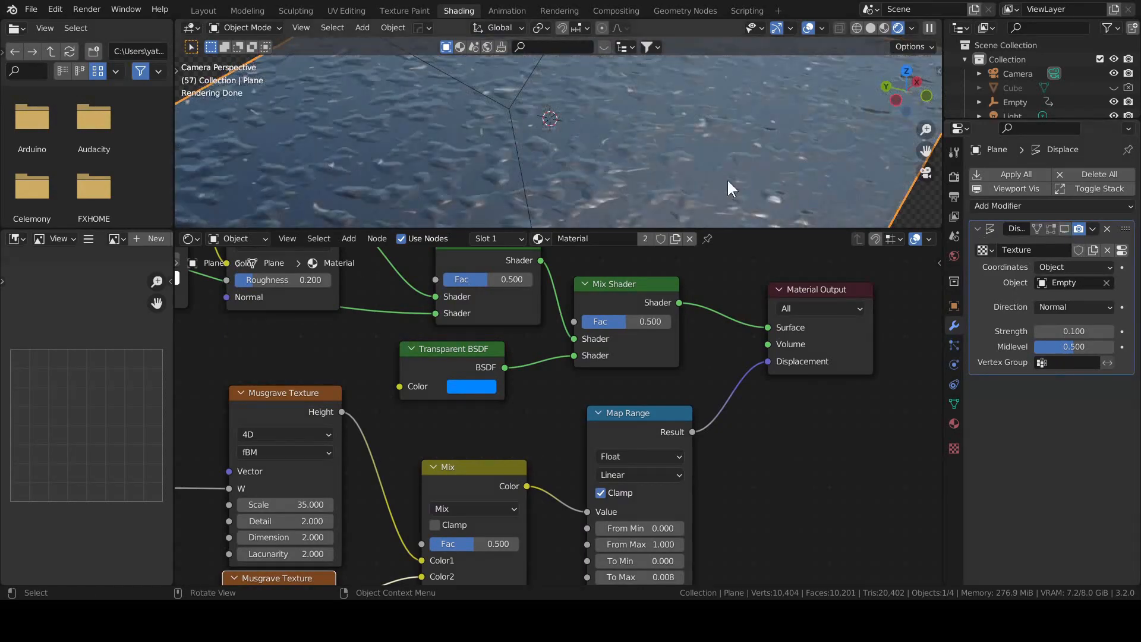
# Set the Mix node's Fac to 0 and the upper Musgrave Texture's Detail to 1
pyautogui.moveTo(537, 438); pyautogui.dragTo(753, 346, button='middle')
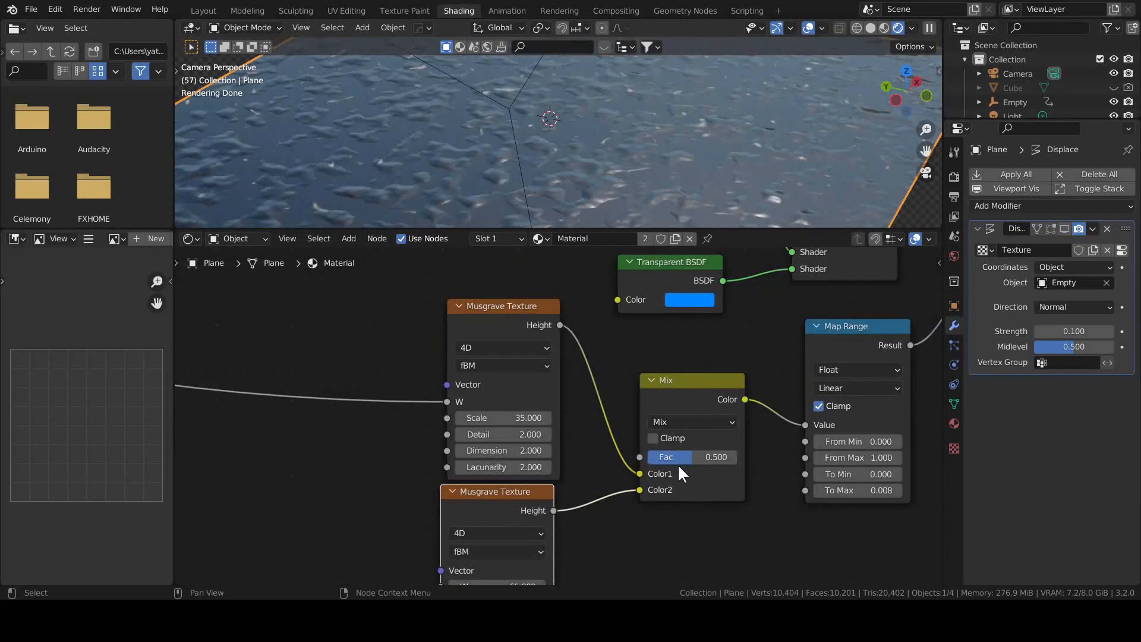
pyautogui.moveTo(688, 471); pyautogui.dragTo(676, 416, button='middle')
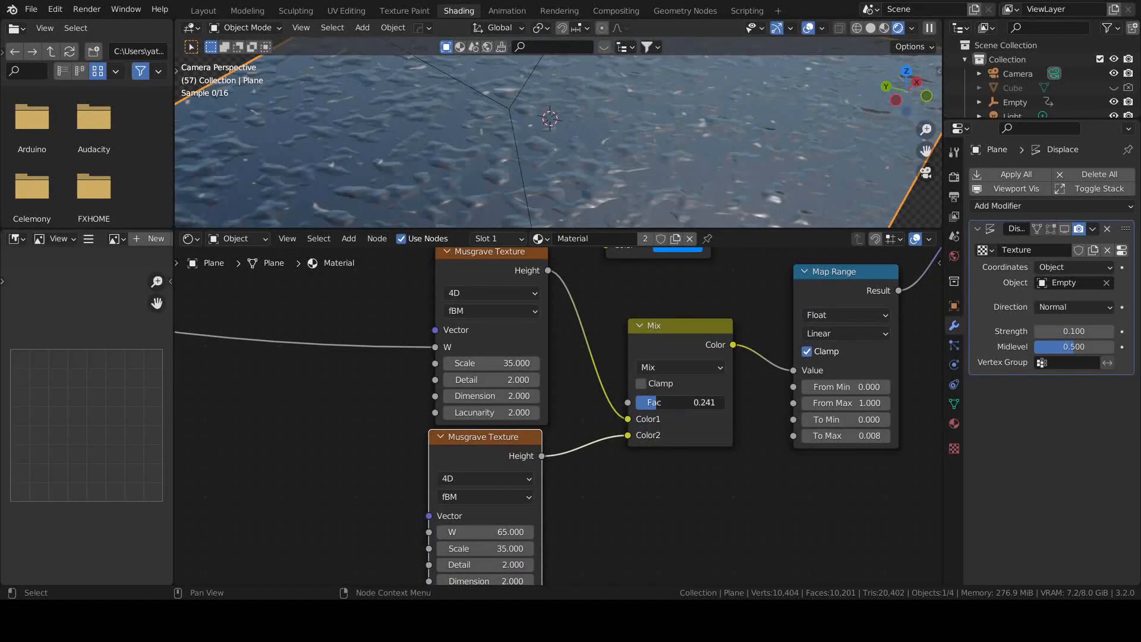
pyautogui.moveTo(657, 402)
pyautogui.mouseDown()
pyautogui.moveTo(636, 402)
pyautogui.moveTo(728, 403)
pyautogui.moveTo(635, 402)
pyautogui.mouseUp()
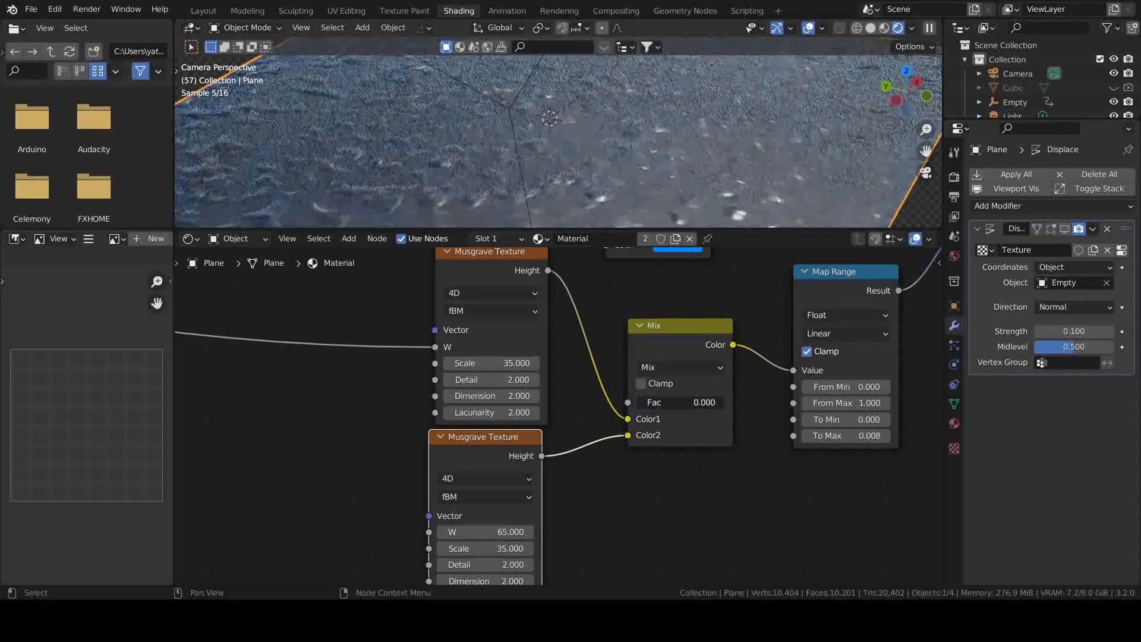
pyautogui.click(517, 380)
pyautogui.press('Return')
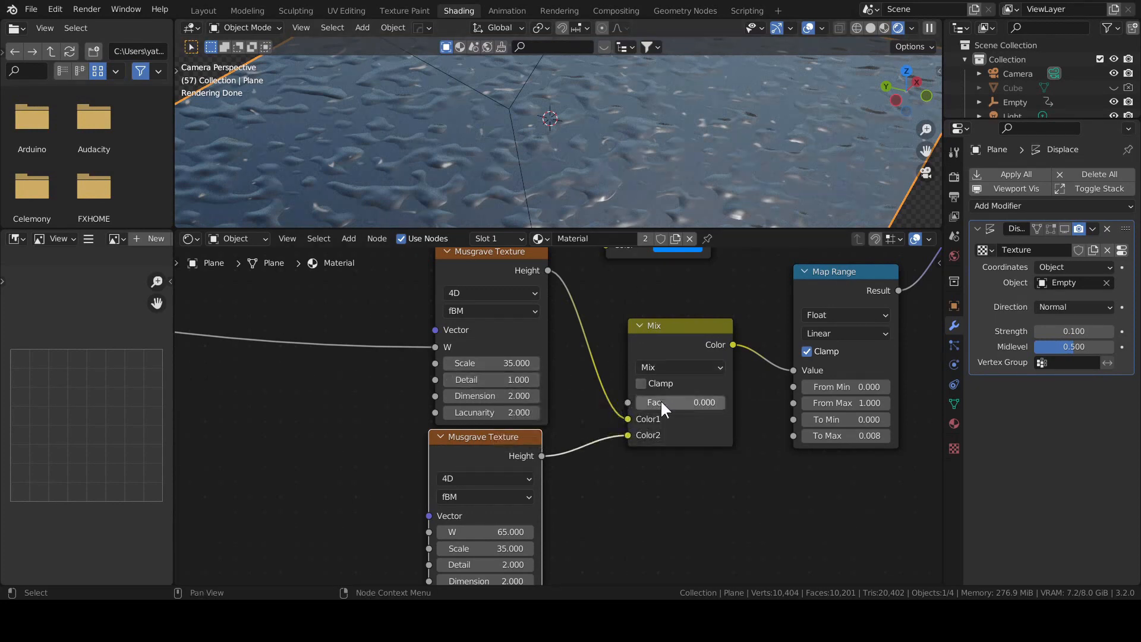
# Set the Mix node's Fac to 1 and the lower Musgrave Texture's Scale to 65
pyautogui.moveTo(661, 399); pyautogui.dragTo(722, 401)
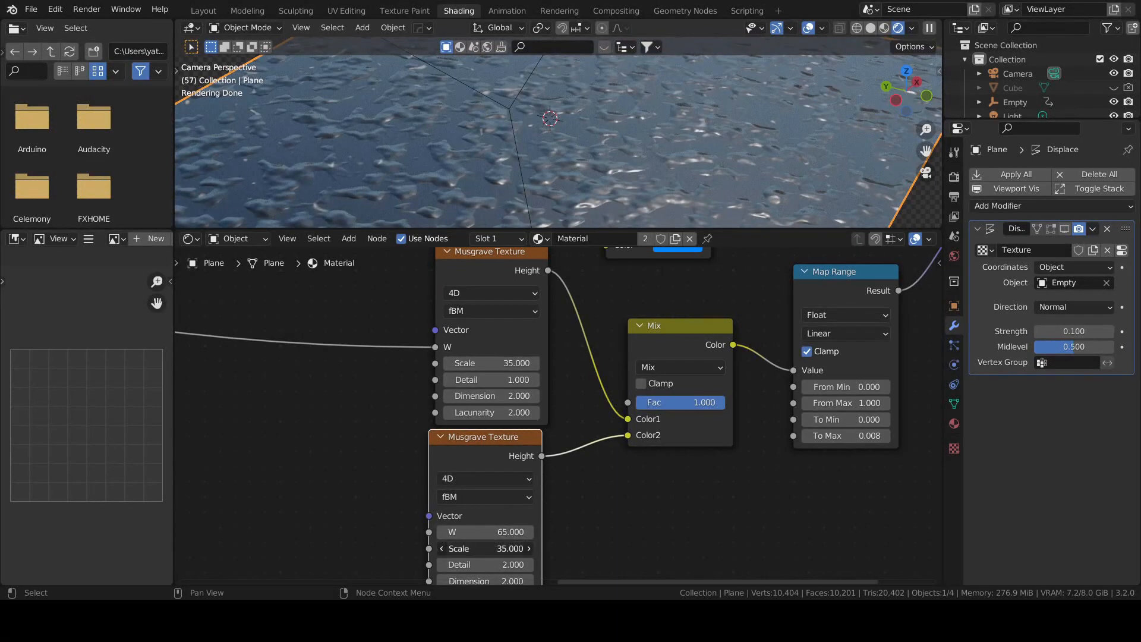
pyautogui.click(538, 547)
pyautogui.write('65')
pyautogui.press('Return')
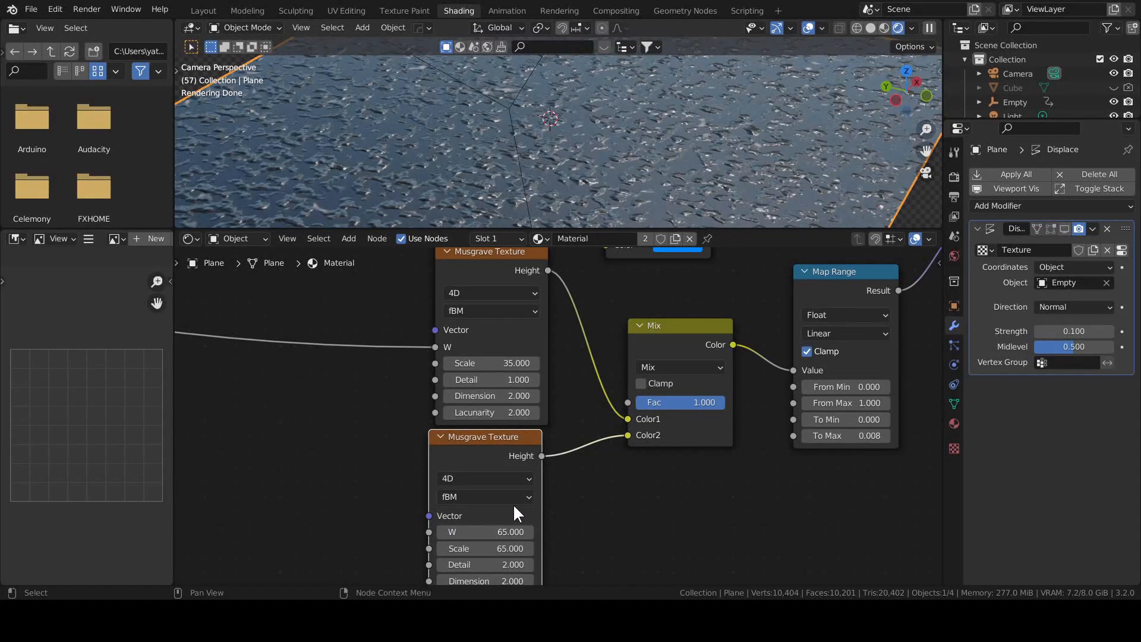
# Set the lower Musgrave Texture's Detail to 0.1 and its Scale to 0.3
pyautogui.click(523, 565)
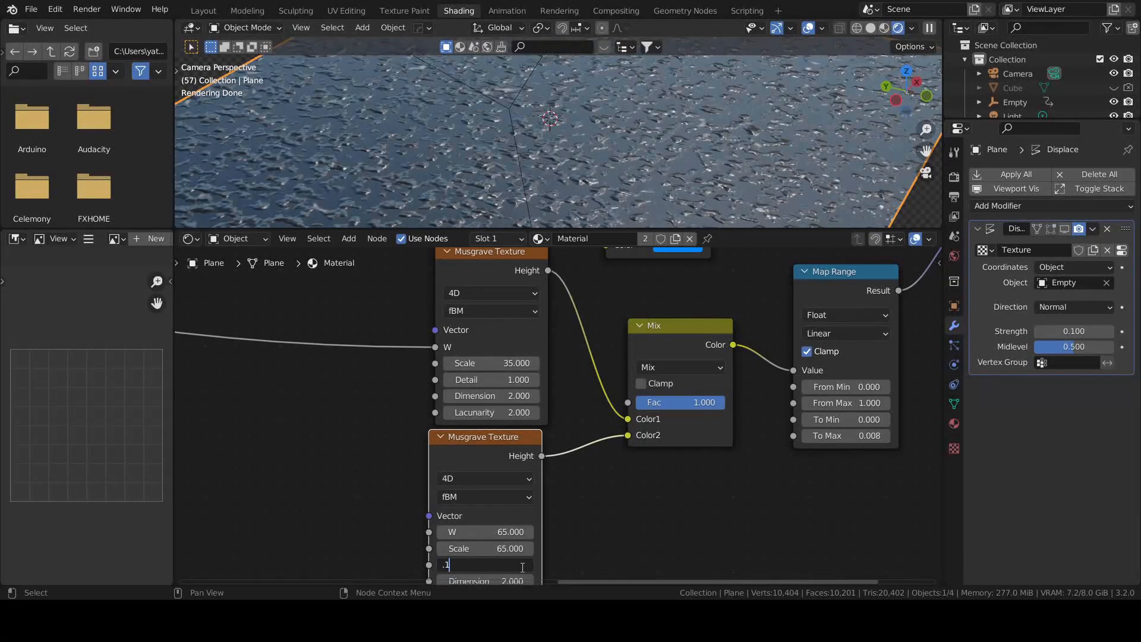
pyautogui.write('.1')
pyautogui.press('Return')
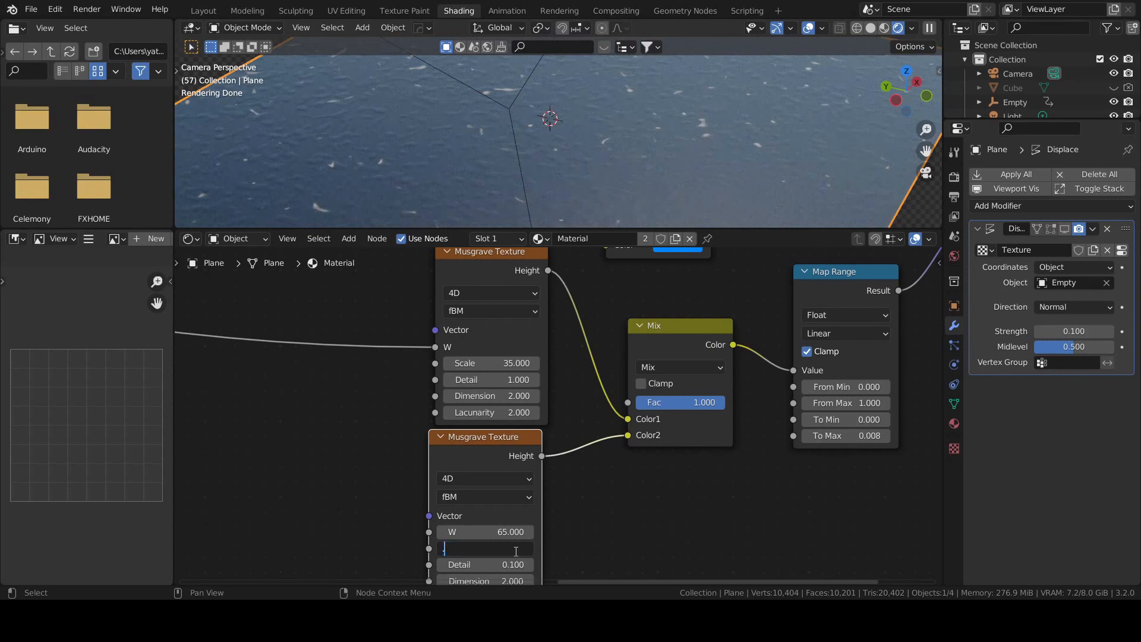
pyautogui.click(515, 548)
pyautogui.write('.3')
pyautogui.press('Return')
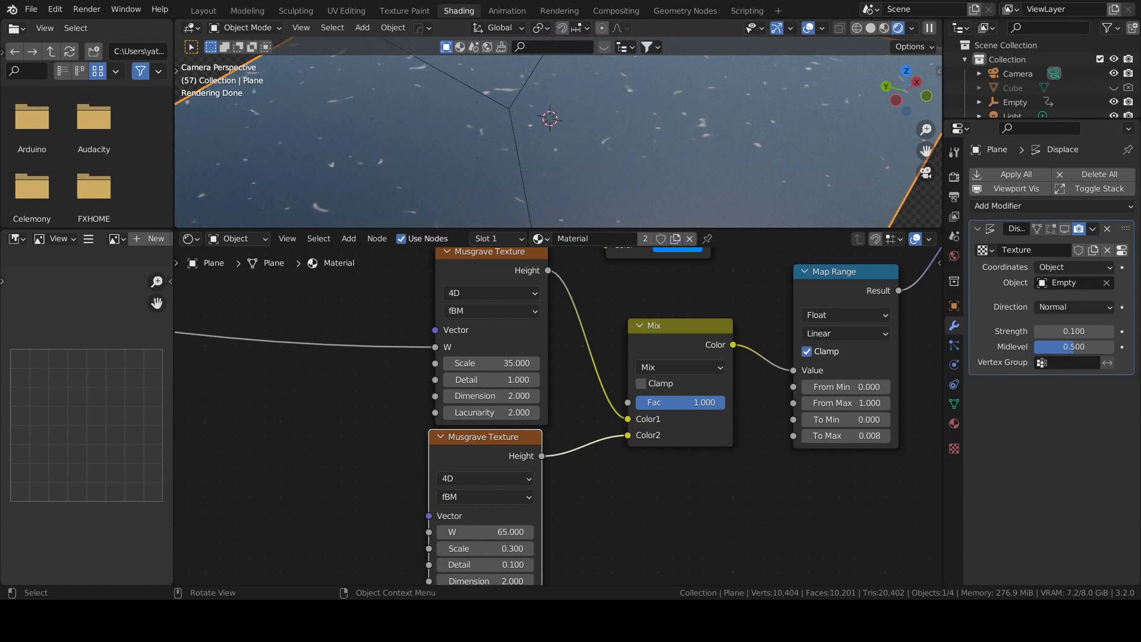
# Set the Lacunarity of both Musgrave Texture nodes to 1
pyautogui.moveTo(566, 523); pyautogui.dragTo(576, 472, button='middle')
pyautogui.click(525, 372)
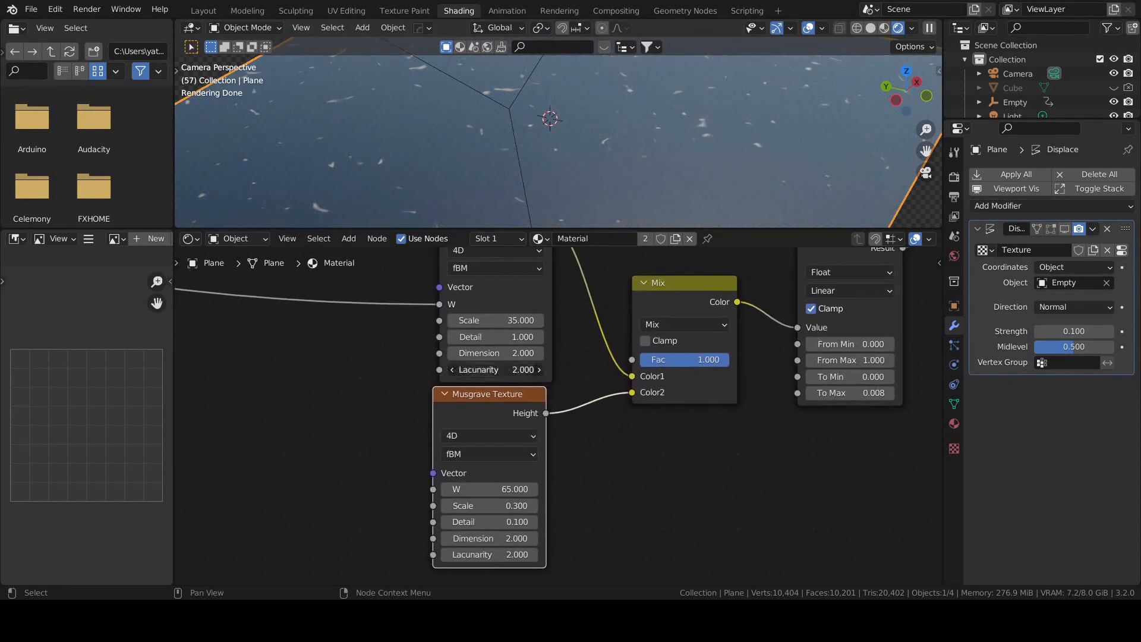
pyautogui.write('1')
pyautogui.press('Return')
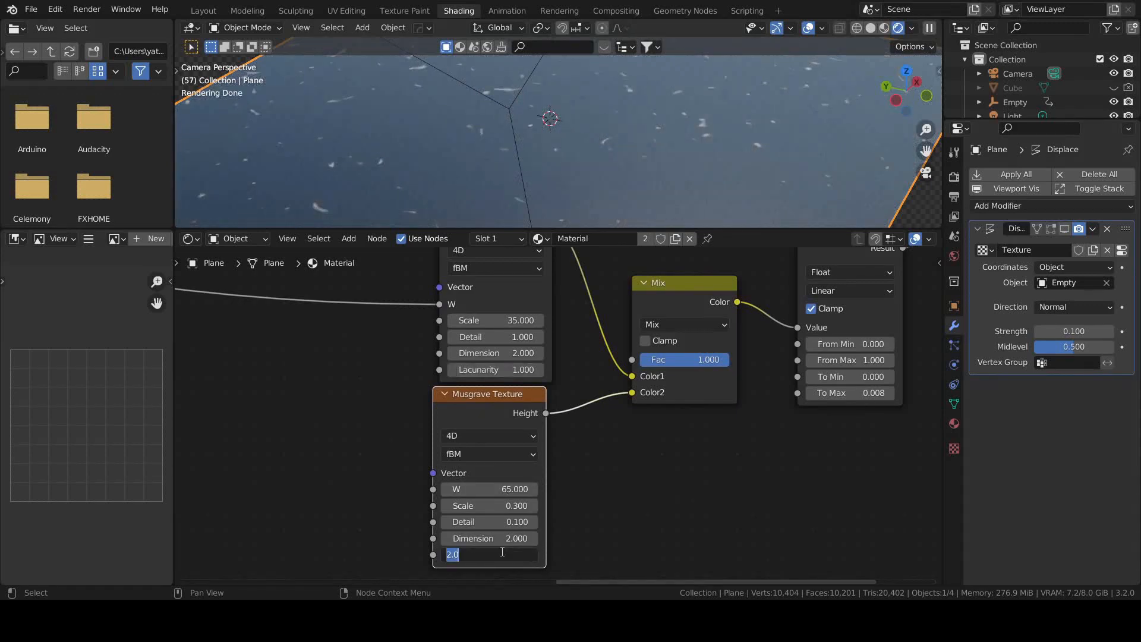
pyautogui.press('Return')
# Set the lower Musgrave Texture's Detail to 0.3
pyautogui.moveTo(612, 202)
pyautogui.mouseDown(button='middle')
pyautogui.moveTo(618, 180)
pyautogui.moveTo(620, 210)
pyautogui.mouseUp(button='middle')
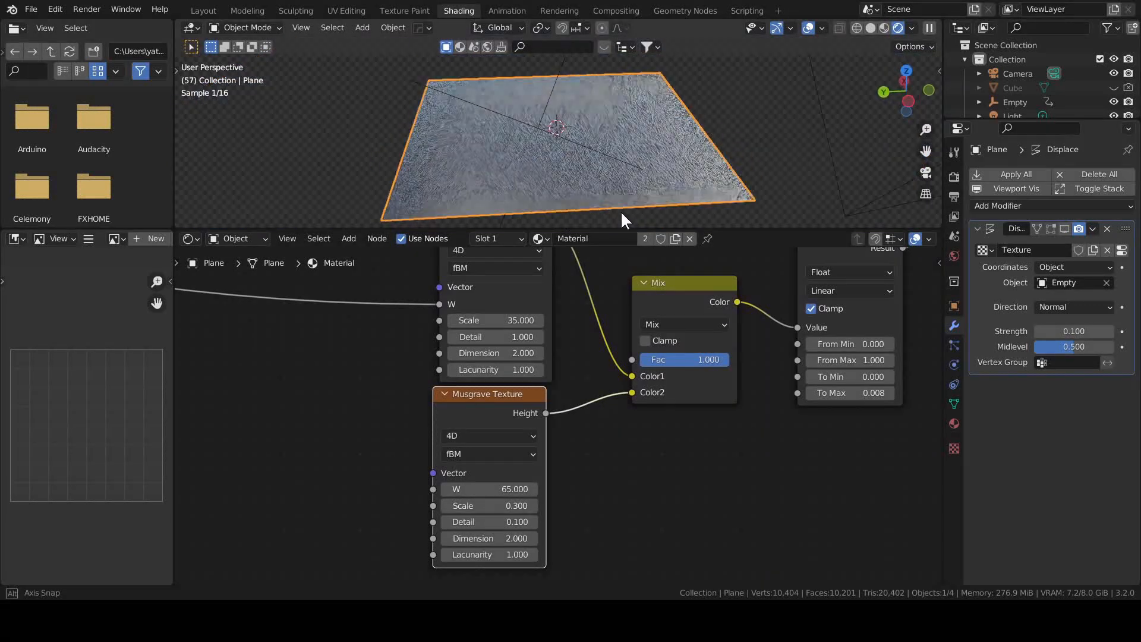
pyautogui.scroll(4, 621, 210)
pyautogui.scroll(1, 620, 209)
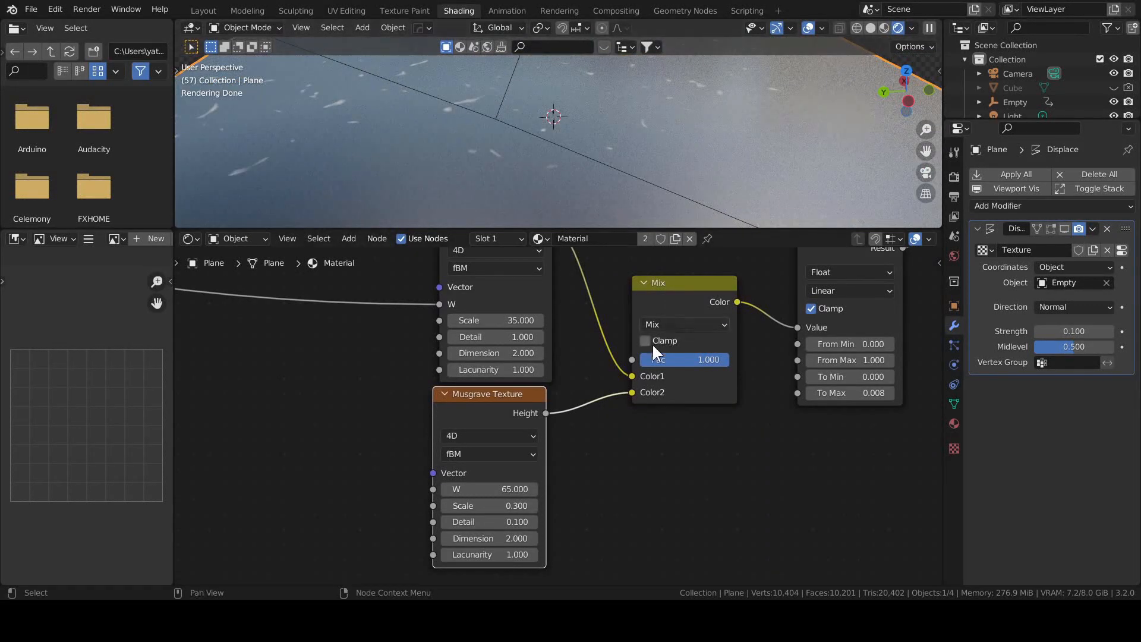
pyautogui.moveTo(726, 360)
pyautogui.mouseDown()
pyautogui.moveTo(640, 360)
pyautogui.moveTo(729, 360)
pyautogui.mouseUp()
pyautogui.moveTo(555, 514); pyautogui.dragTo(555, 507, button='middle')
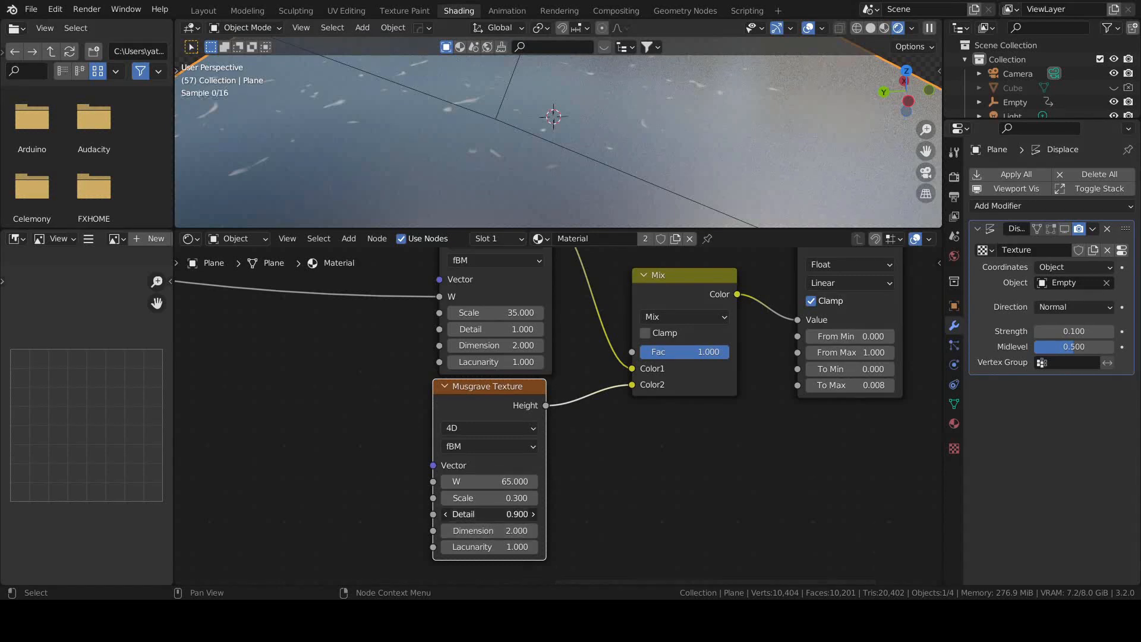
pyautogui.moveTo(518, 514)
pyautogui.mouseDown()
pyautogui.moveTo(599, 514)
pyautogui.moveTo(499, 514)
pyautogui.mouseUp()
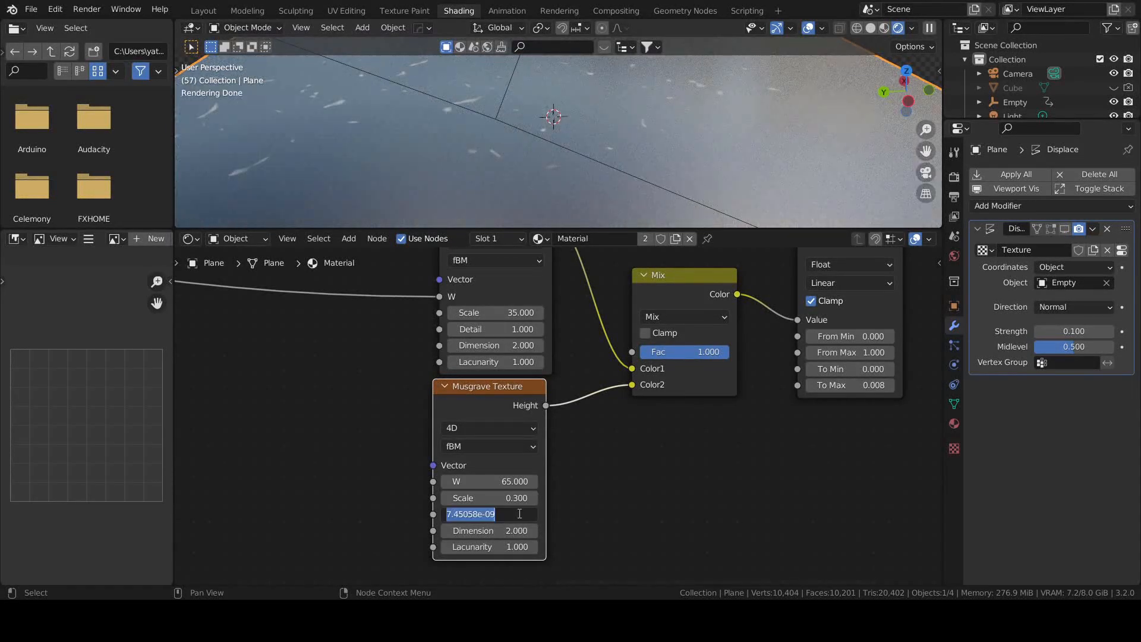
pyautogui.write('.3')
pyautogui.press('Return')
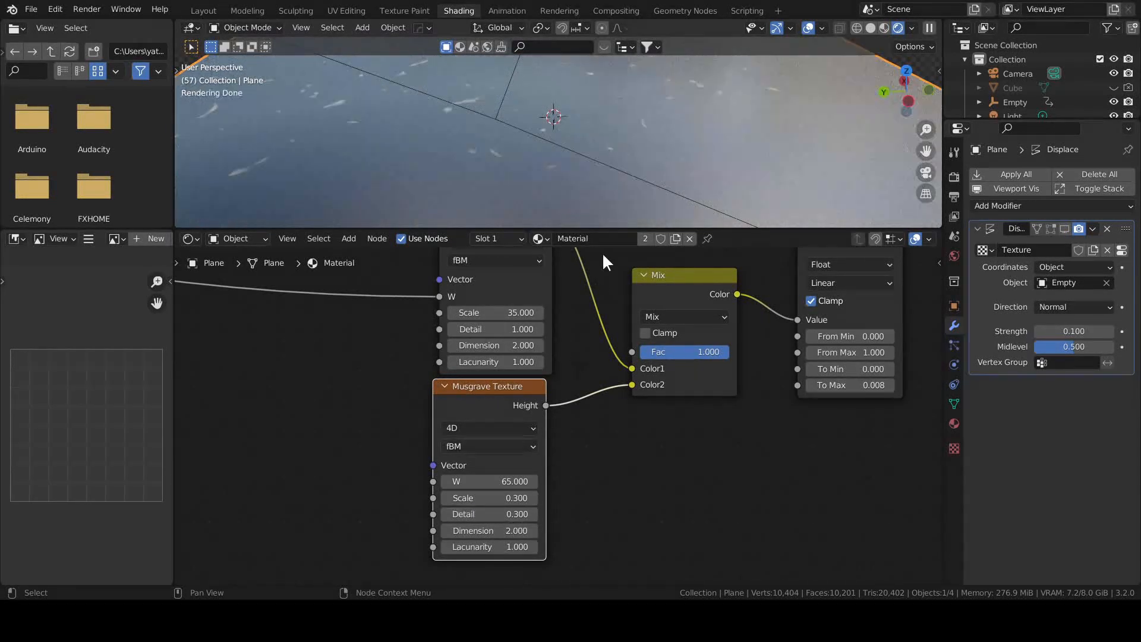
# Feed the lower Musgrave Texture into the Mix node's Color1 instead of the upper one and set its Scale to 0.5
pyautogui.moveTo(630, 183)
pyautogui.mouseDown(button='middle')
pyautogui.moveTo(665, 212)
pyautogui.moveTo(648, 216)
pyautogui.moveTo(647, 195)
pyautogui.mouseUp(button='middle')
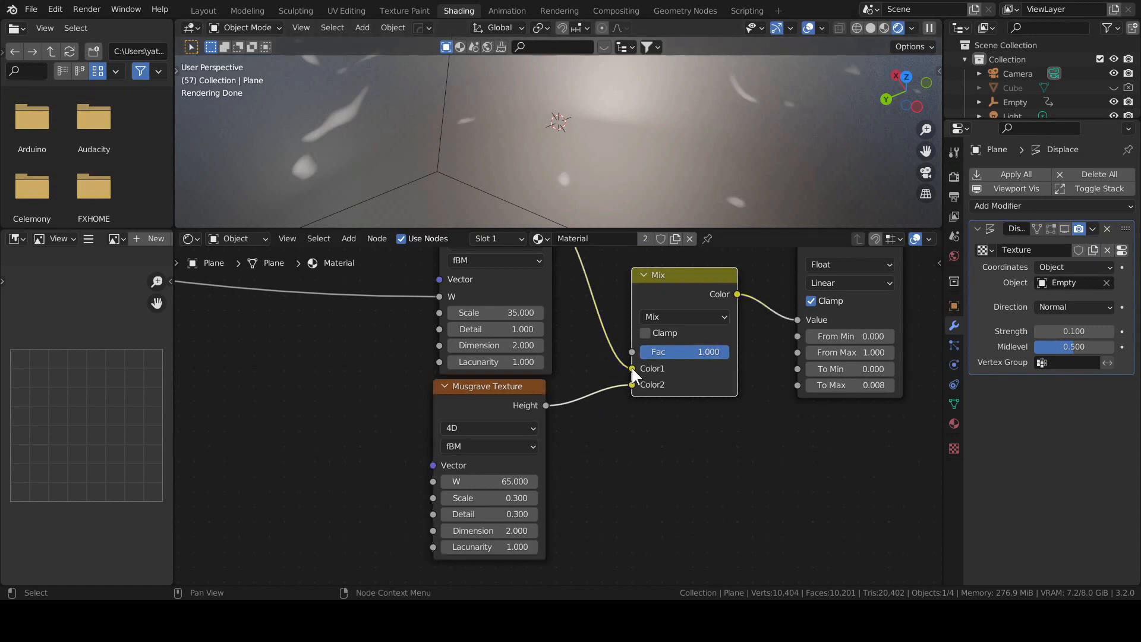
pyautogui.moveTo(632, 368)
pyautogui.mouseDown()
pyautogui.moveTo(613, 369)
pyautogui.moveTo(635, 367)
pyautogui.mouseUp()
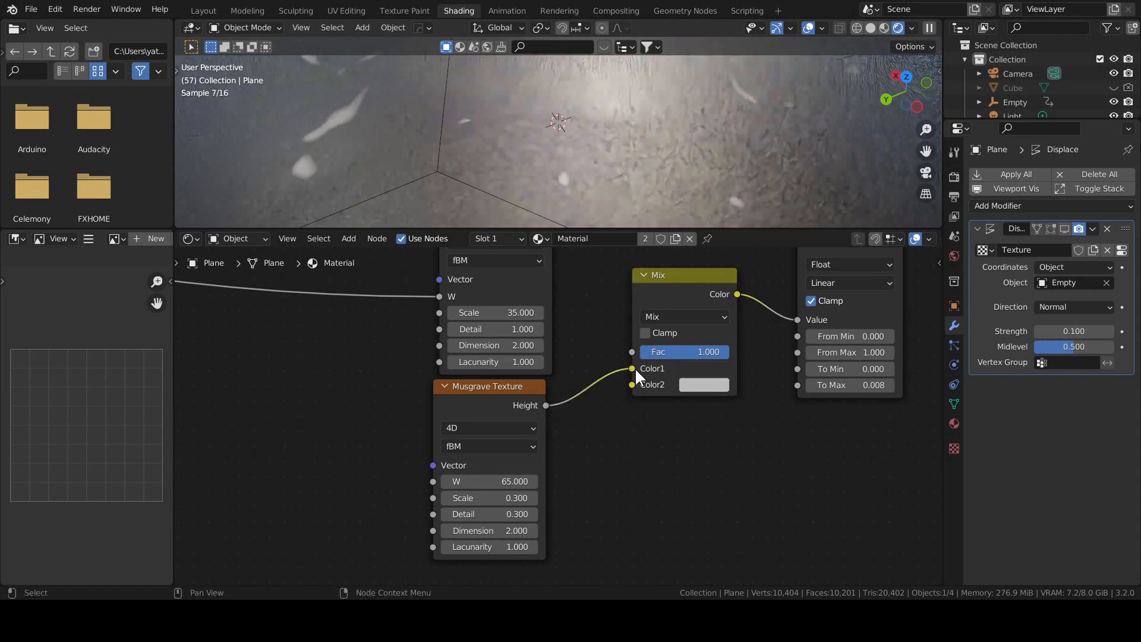
pyautogui.moveTo(512, 498); pyautogui.dragTo(535, 498)
pyautogui.click(510, 498)
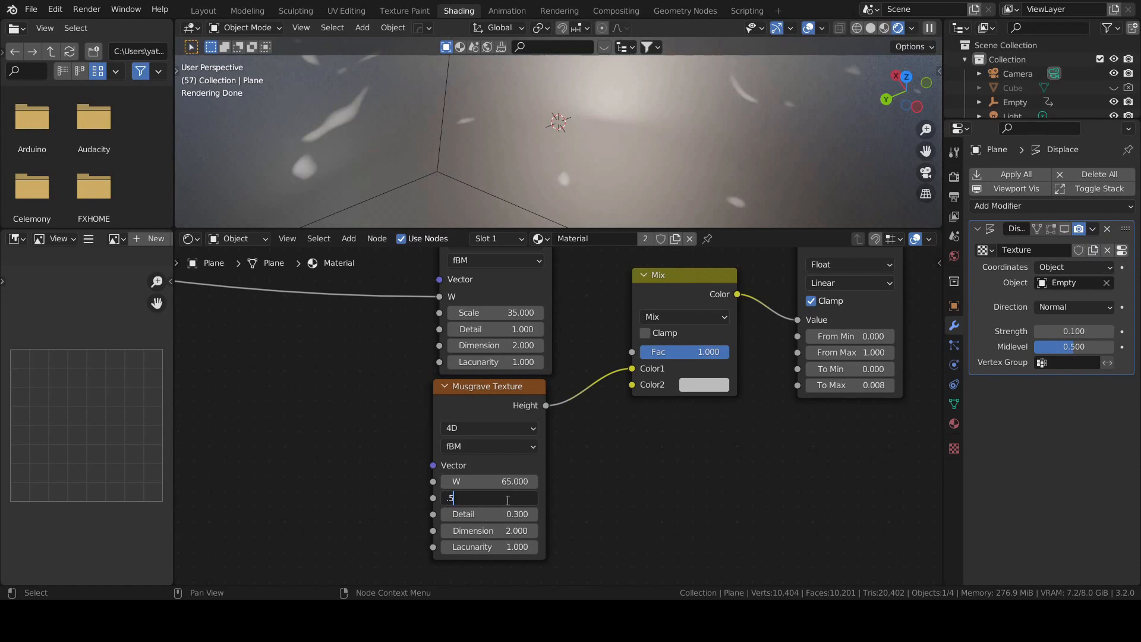
pyautogui.press('Return')
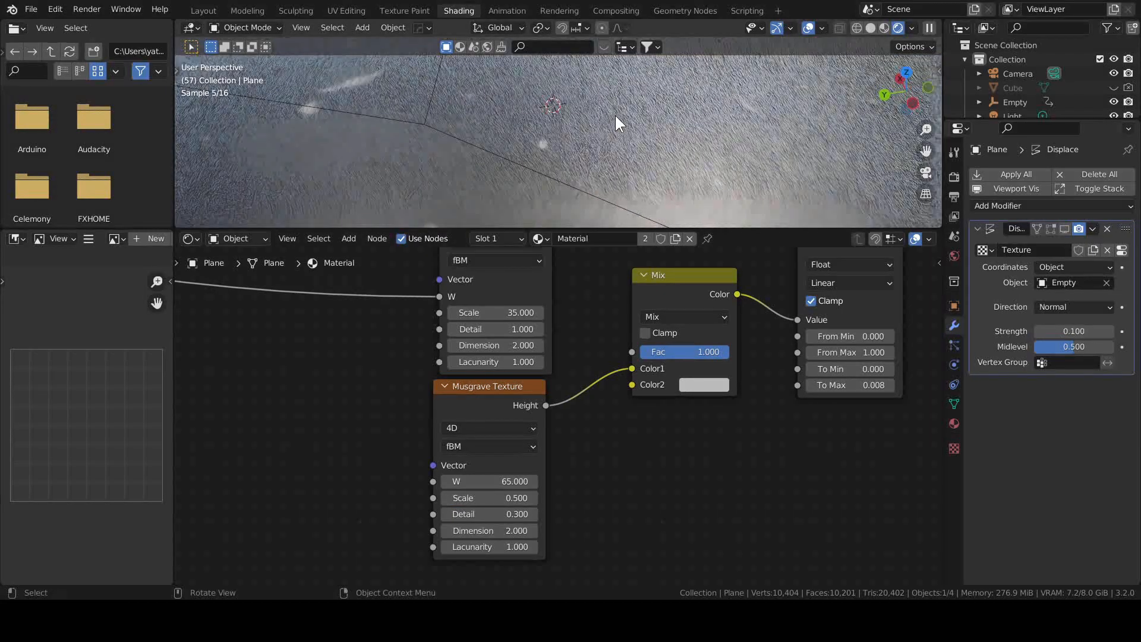
# Set the lower Musgrave Texture's Scale to 65 and its W to 0
pyautogui.scroll(-2, 615, 116)
pyautogui.moveTo(604, 144); pyautogui.dragTo(593, 127, button='middle')
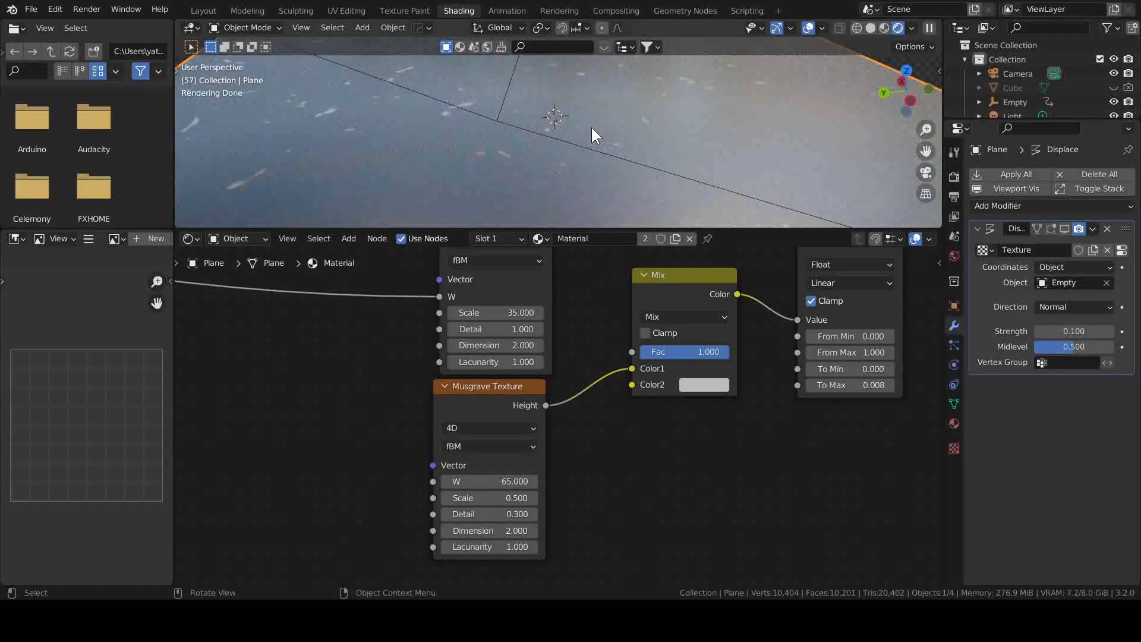
pyautogui.scroll(-2, 592, 127)
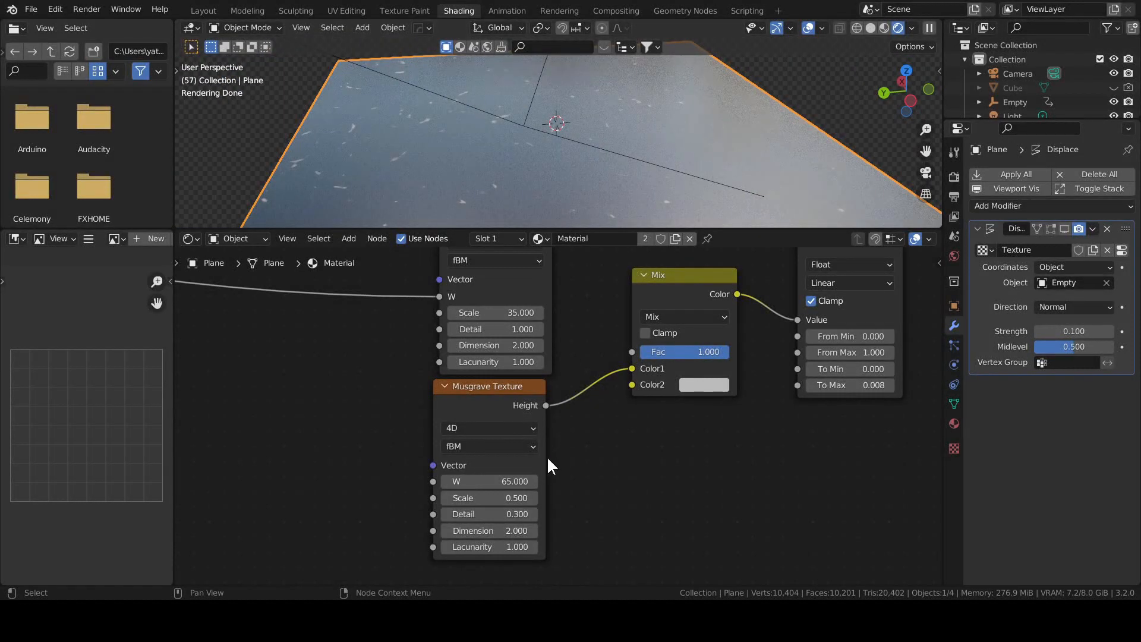
pyautogui.moveTo(514, 481); pyautogui.dragTo(496, 481)
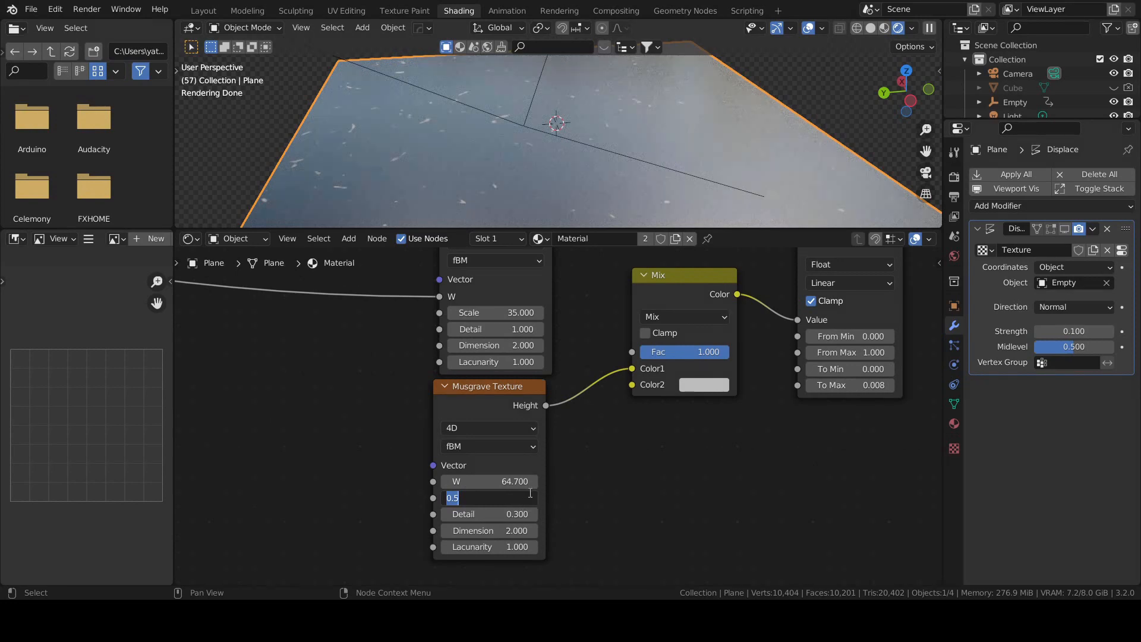
pyautogui.click(530, 493)
pyautogui.write('65')
pyautogui.press('Return')
pyautogui.click(512, 481)
pyautogui.write('000')
pyautogui.press('Return')
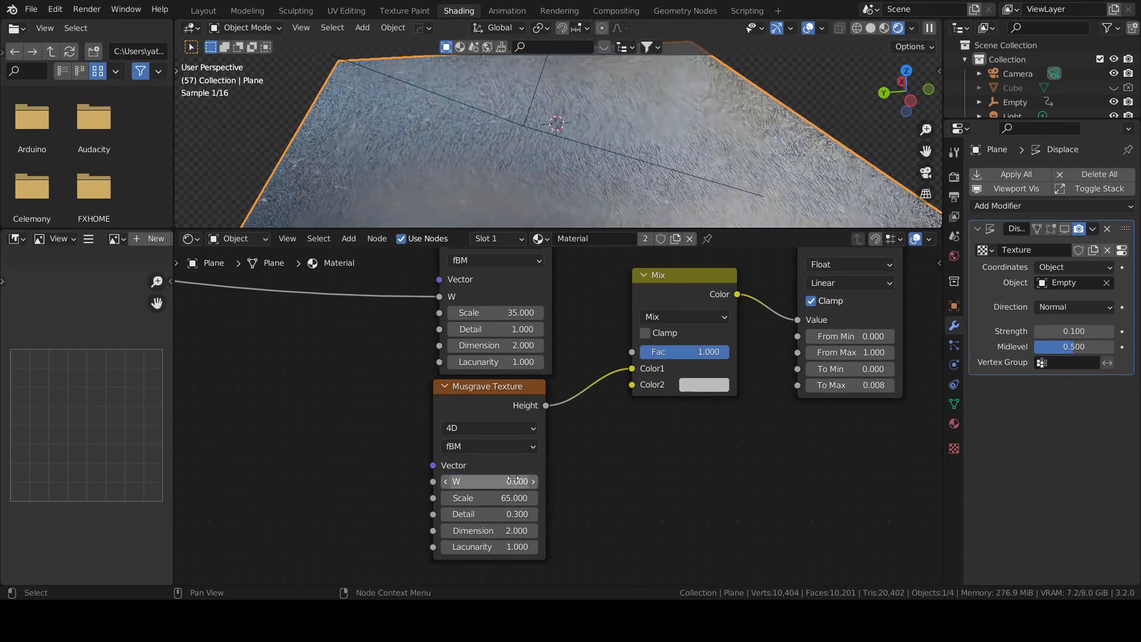
# Raise the lower Musgrave Texture's W to 8.7
pyautogui.moveTo(586, 202); pyautogui.dragTo(616, 177, button='middle')
pyautogui.scroll(4, 616, 177)
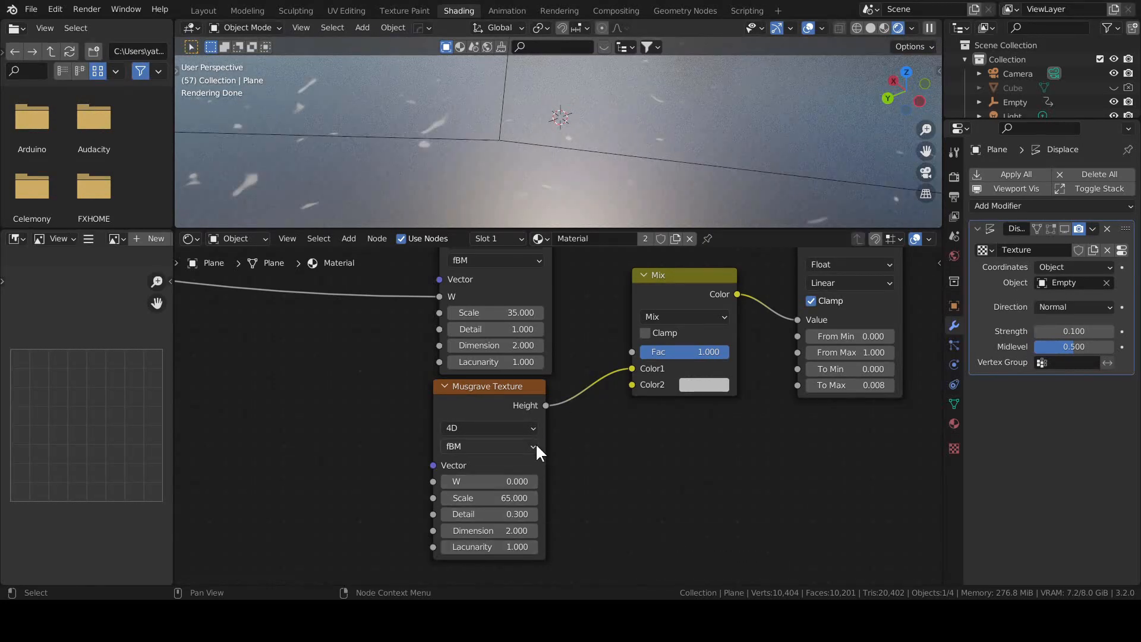
pyautogui.moveTo(503, 480)
pyautogui.mouseDown()
pyautogui.moveTo(525, 481)
pyautogui.moveTo(514, 480)
pyautogui.mouseUp()
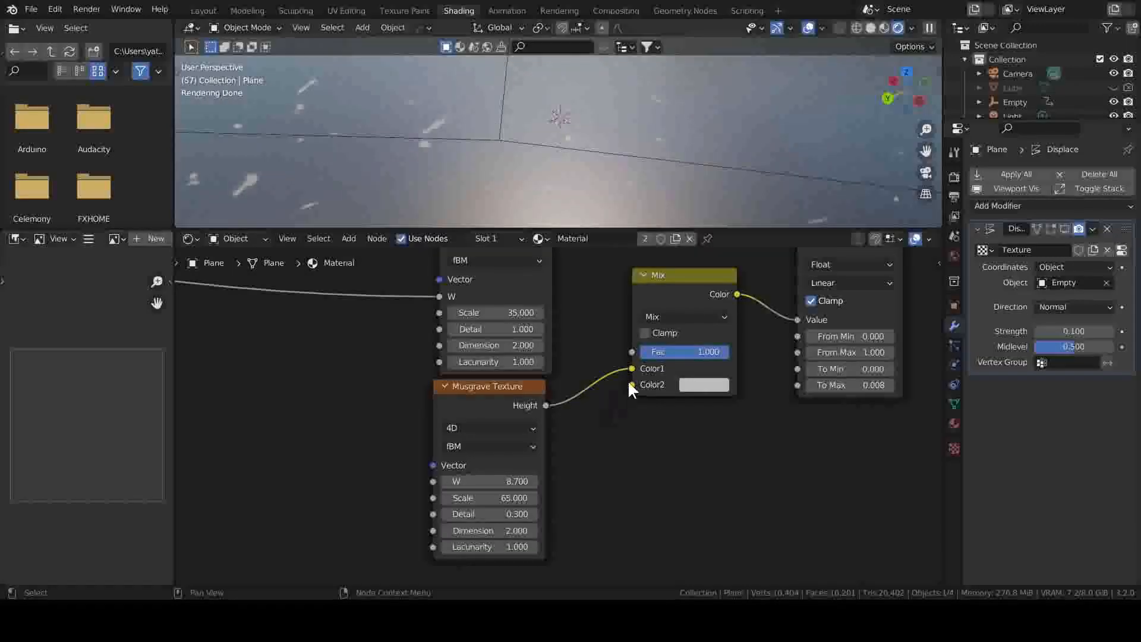
# Reconnect the lower Musgrave Texture's Height to the Mix node's Color2 and the upper one's Height to Color1
pyautogui.moveTo(631, 368); pyautogui.dragTo(633, 390)
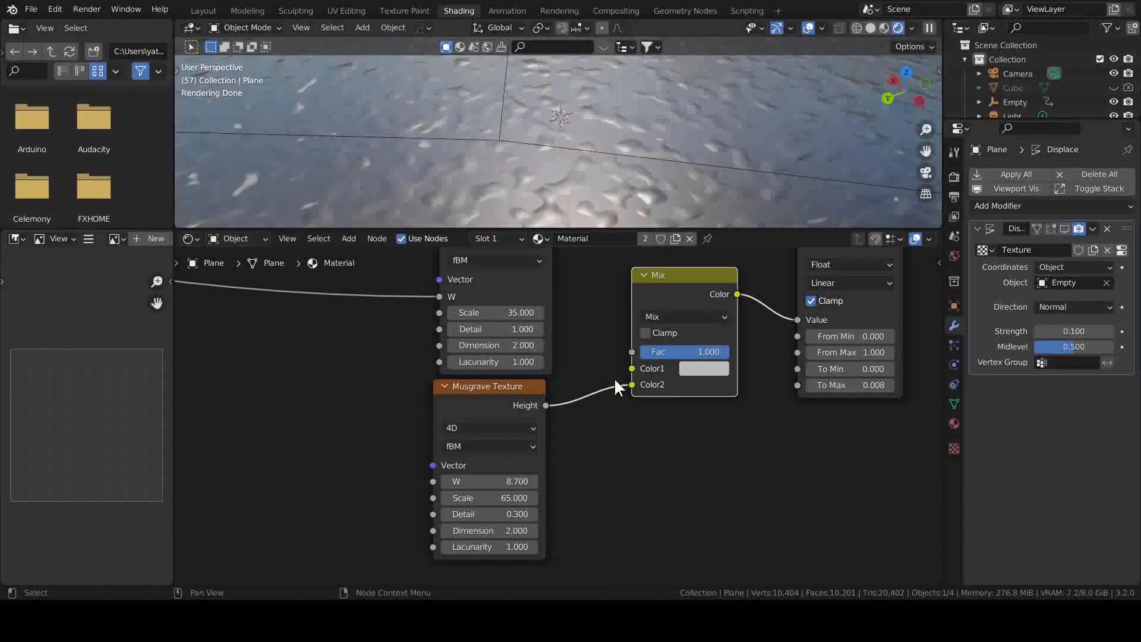
pyautogui.moveTo(587, 290); pyautogui.dragTo(583, 334, button='middle')
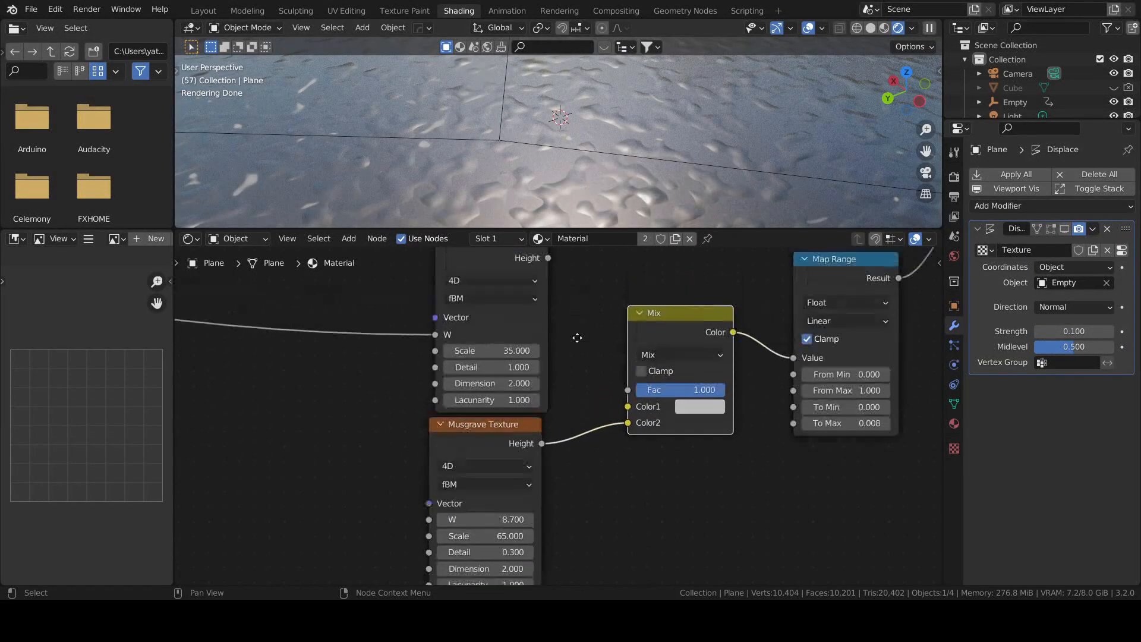
pyautogui.moveTo(547, 263); pyautogui.dragTo(628, 412)
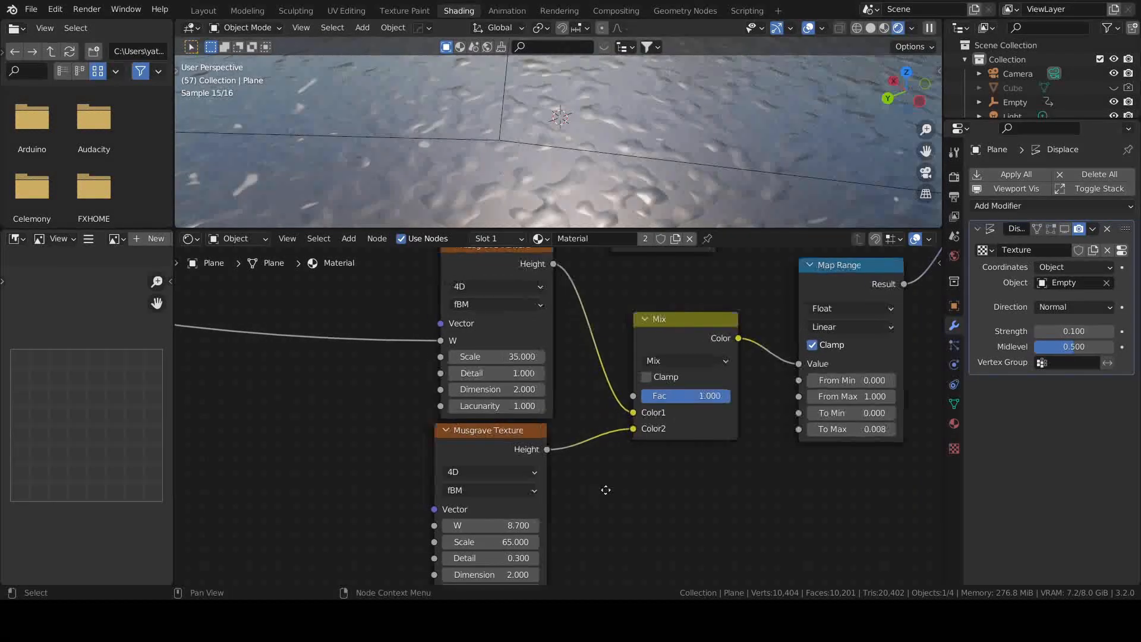
# Set the Mix node's Fac to 0.5 to blend both Musgrave textures equally
pyautogui.moveTo(626, 471); pyautogui.dragTo(648, 446, button='middle')
pyautogui.moveTo(713, 368); pyautogui.dragTo(782, 370)
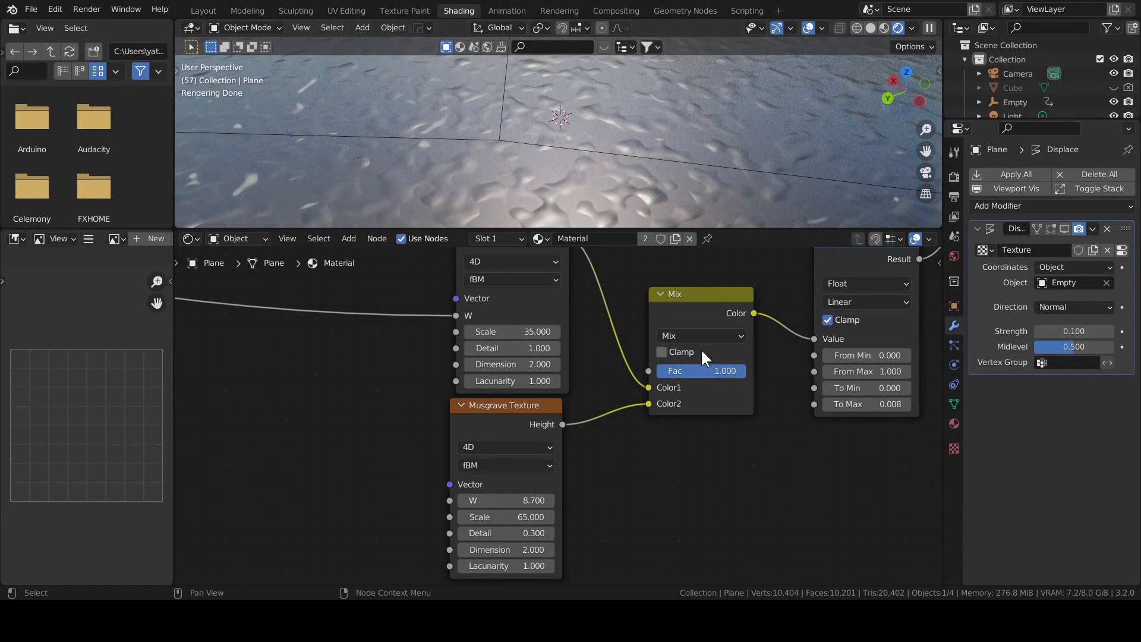
pyautogui.write('0.5')
pyautogui.press('Return')
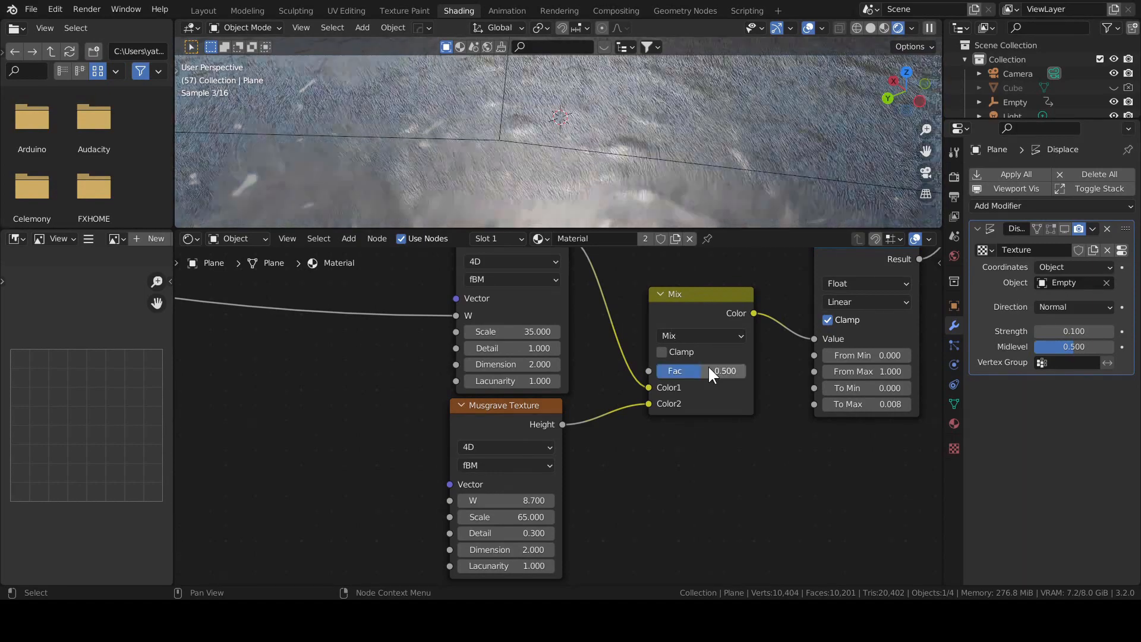
# Drive the lower Musgrave Texture's W with the frame-driven Value node's output
pyautogui.moveTo(559, 169); pyautogui.dragTo(579, 149, button='middle')
pyautogui.scroll(-2, 594, 363)
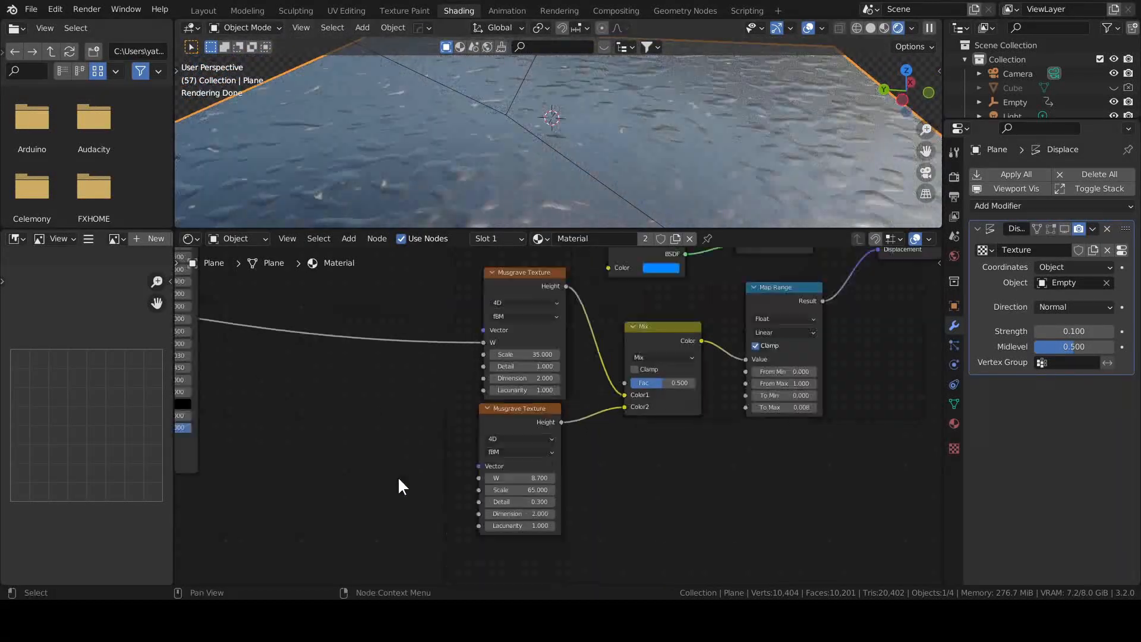
pyautogui.moveTo(398, 484); pyautogui.dragTo(630, 466, button='middle')
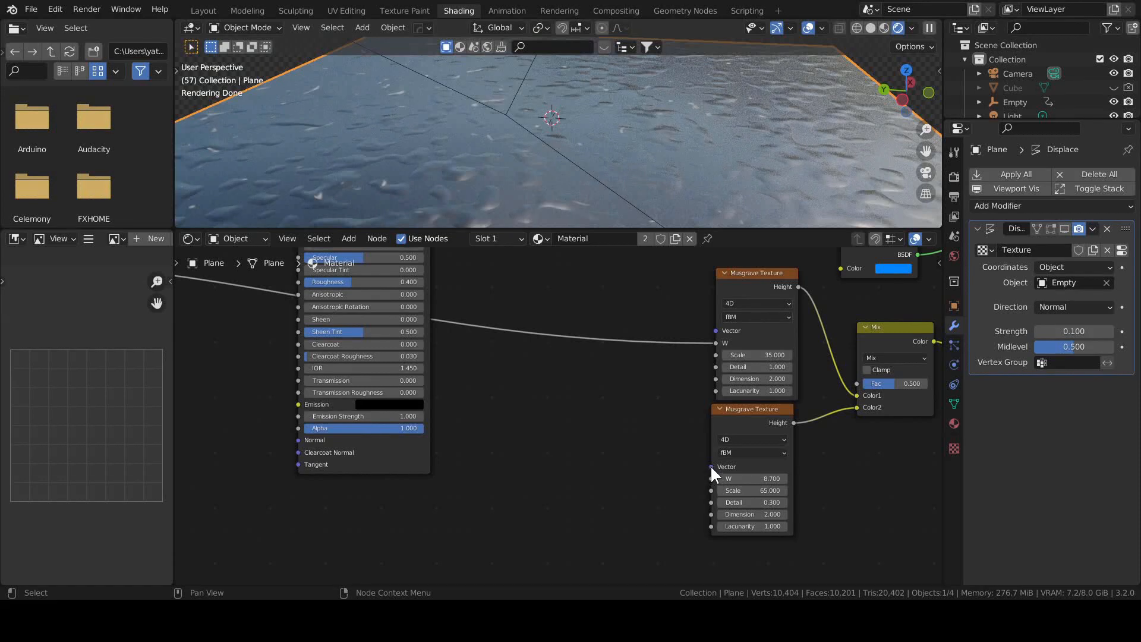
pyautogui.moveTo(710, 467); pyautogui.dragTo(625, 462)
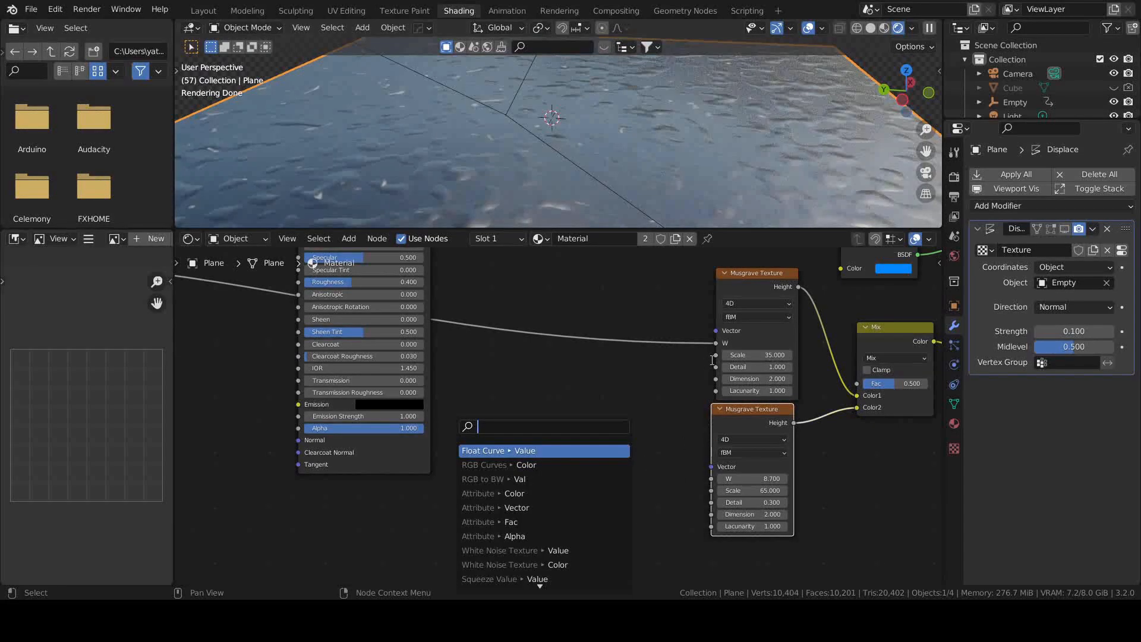
pyautogui.moveTo(712, 478); pyautogui.dragTo(358, 294)
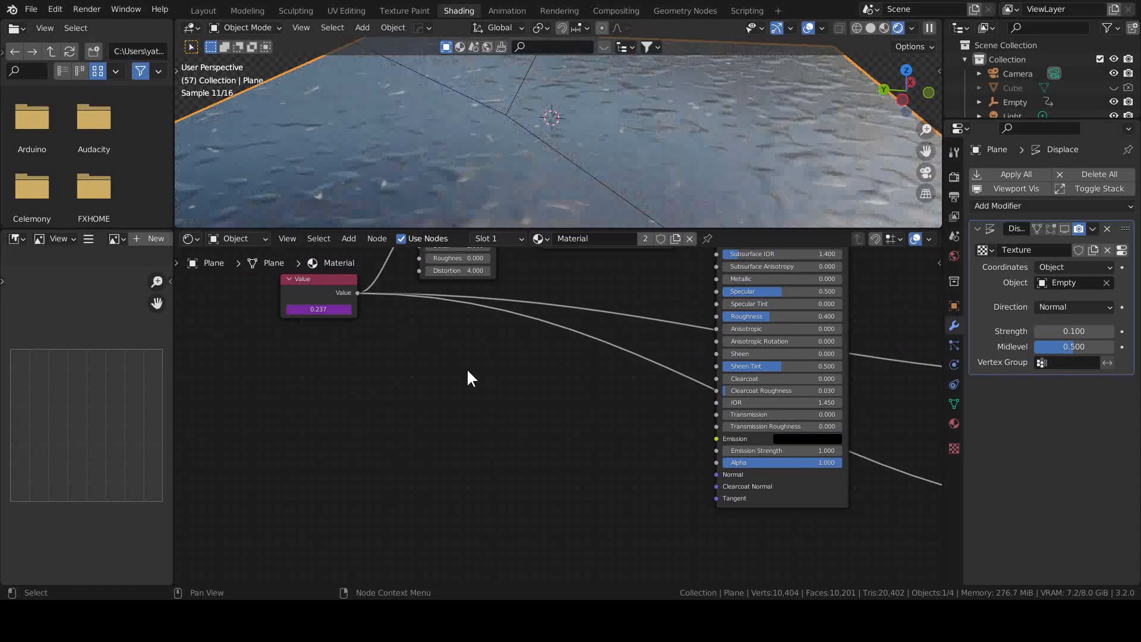
# Play the animation and examine how the mixed Musgrave displacement moves across the water surface
pyautogui.moveTo(495, 378); pyautogui.dragTo(177, 347, button='middle')
pyautogui.press('space')
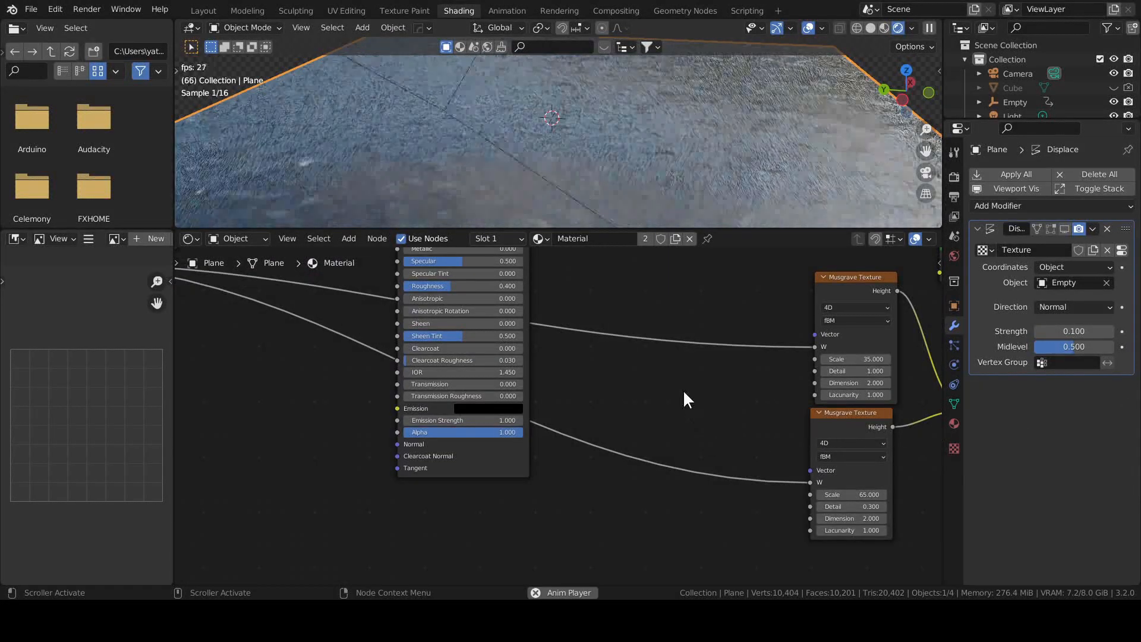
pyautogui.moveTo(663, 302); pyautogui.dragTo(725, 360, button='middle')
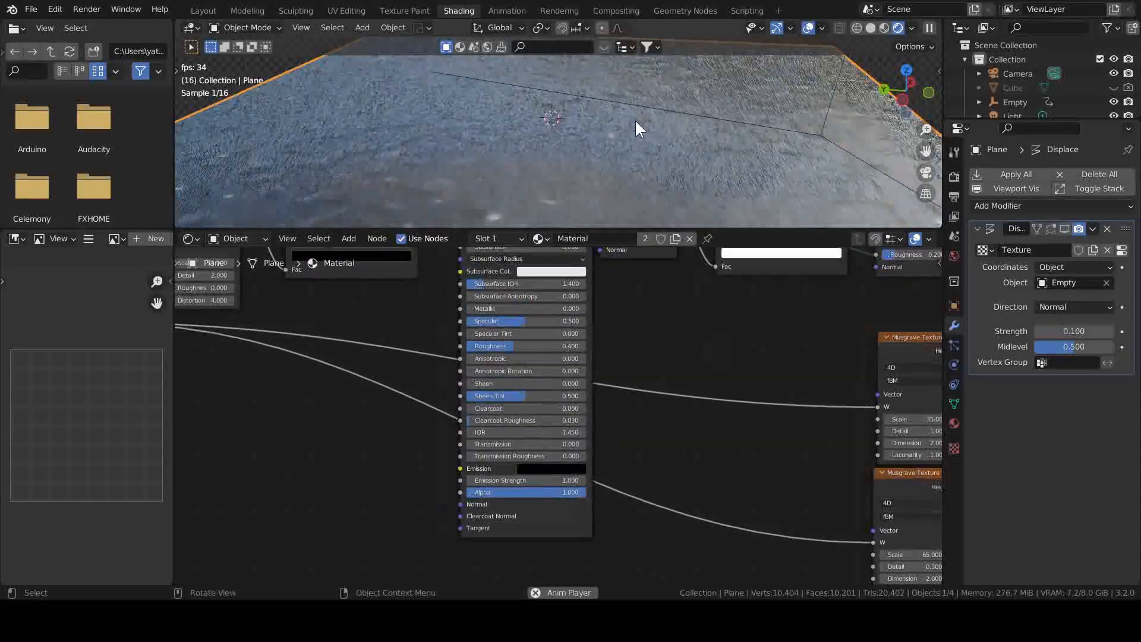
pyautogui.moveTo(635, 121); pyautogui.dragTo(708, 160, button='middle')
pyautogui.moveTo(741, 406); pyautogui.dragTo(515, 368, button='middle')
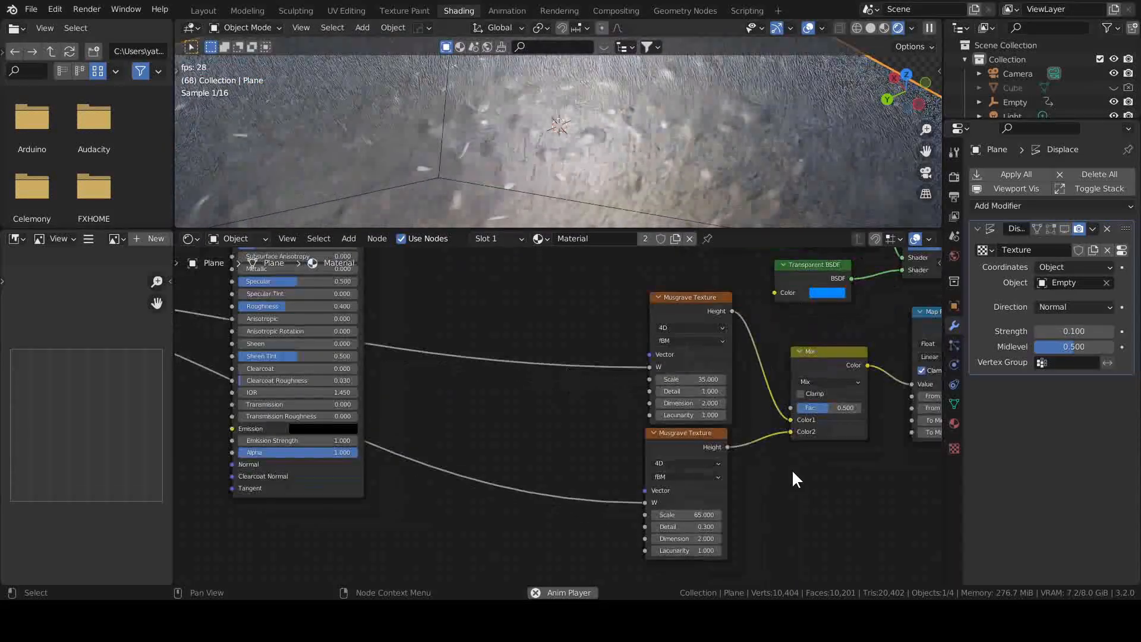
pyautogui.moveTo(805, 494); pyautogui.dragTo(688, 487, button='middle')
pyautogui.moveTo(753, 468)
pyautogui.mouseDown(button='middle')
pyautogui.moveTo(710, 483)
pyautogui.moveTo(706, 513)
pyautogui.mouseUp(button='middle')
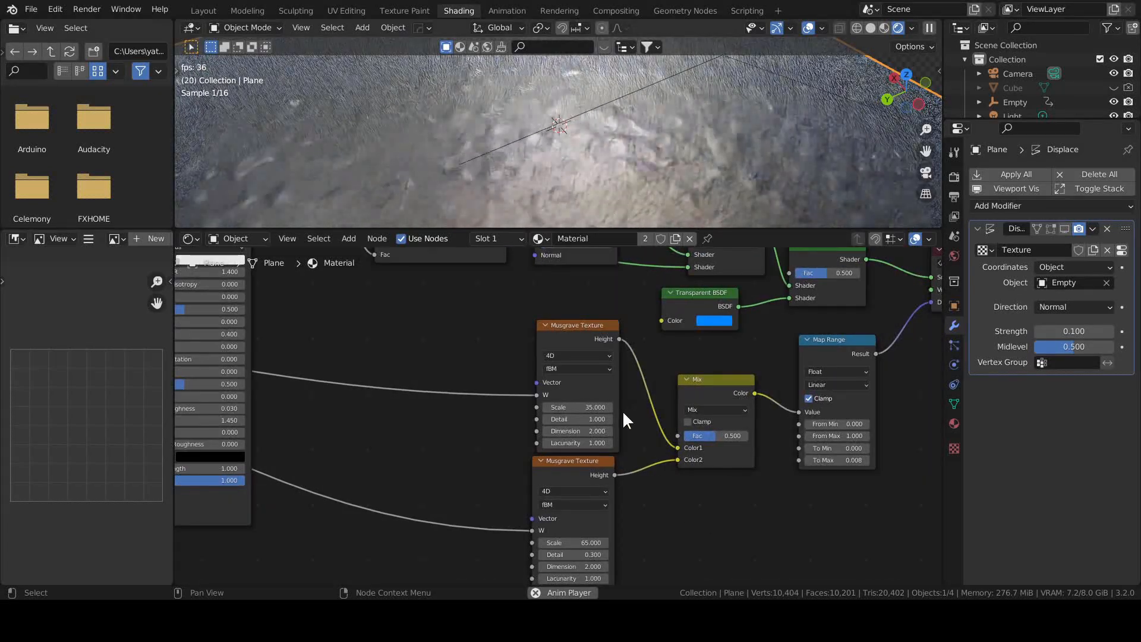
# Set the upper Musgrave Texture's Detail to 1.3
pyautogui.scroll(1, 601, 430)
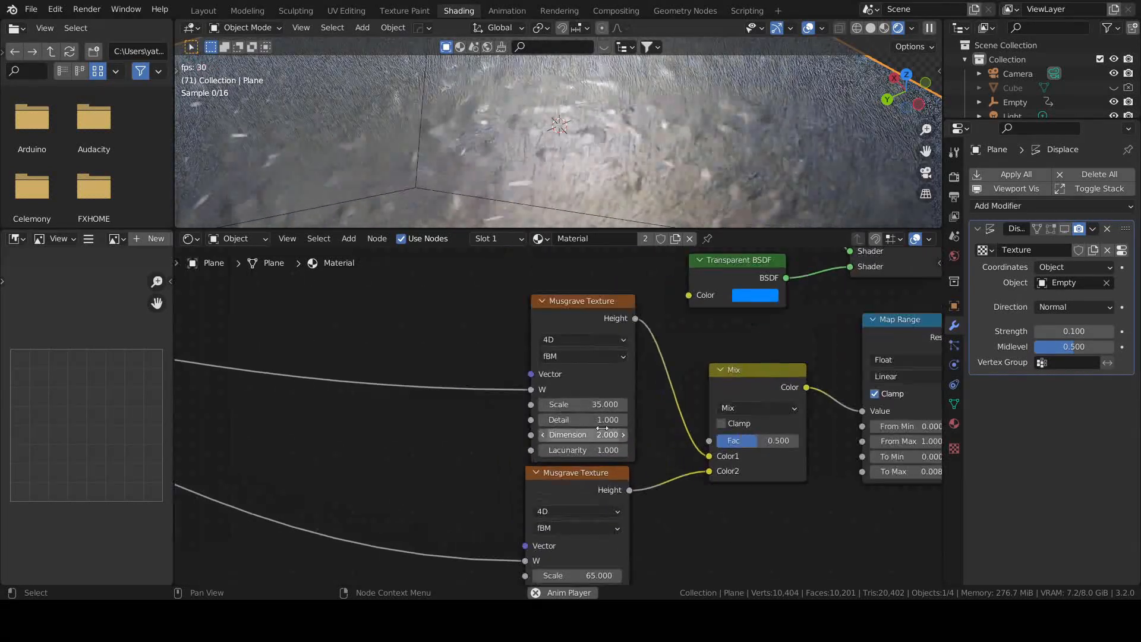
pyautogui.click(602, 421)
pyautogui.write('1.3')
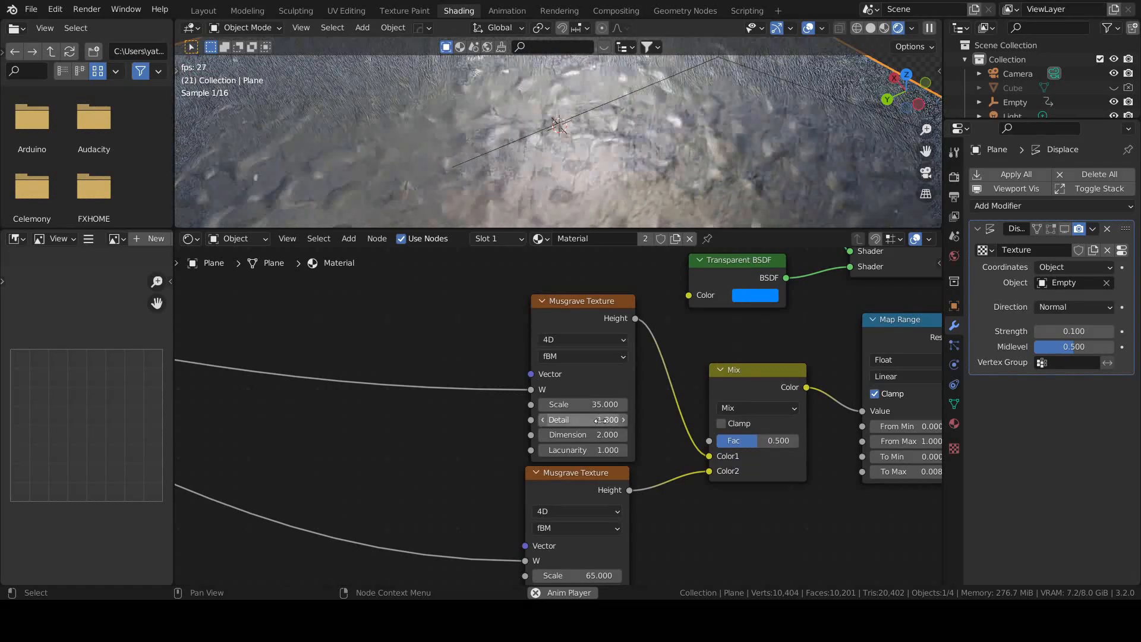
pyautogui.press('Return')
pyautogui.moveTo(654, 506); pyautogui.dragTo(646, 469, button='middle')
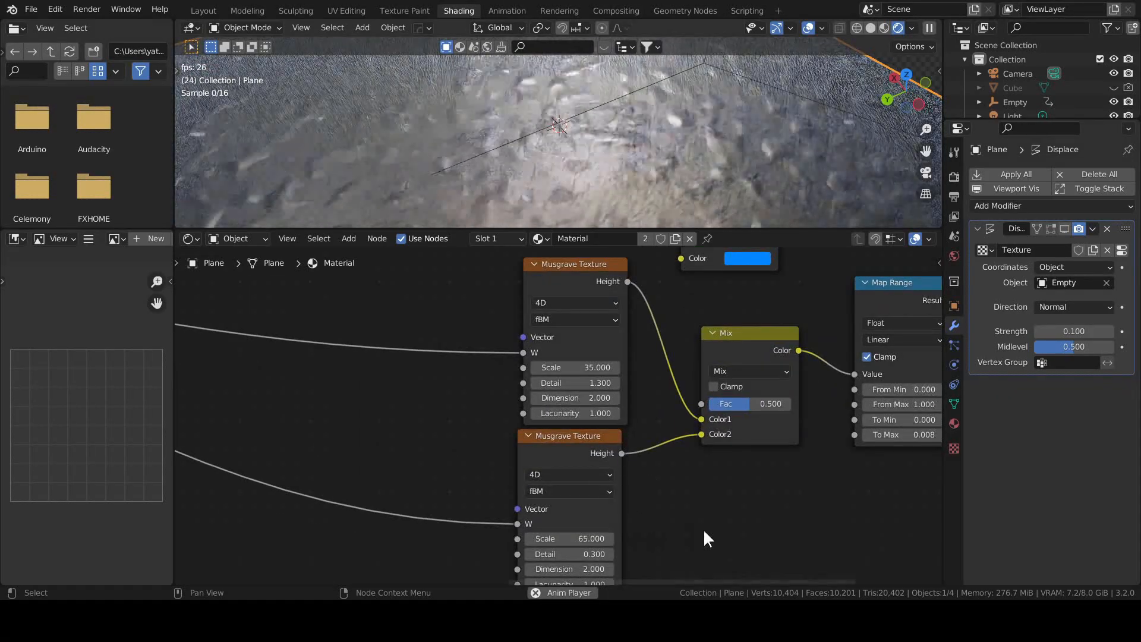
pyautogui.moveTo(760, 510); pyautogui.dragTo(671, 564, button='middle')
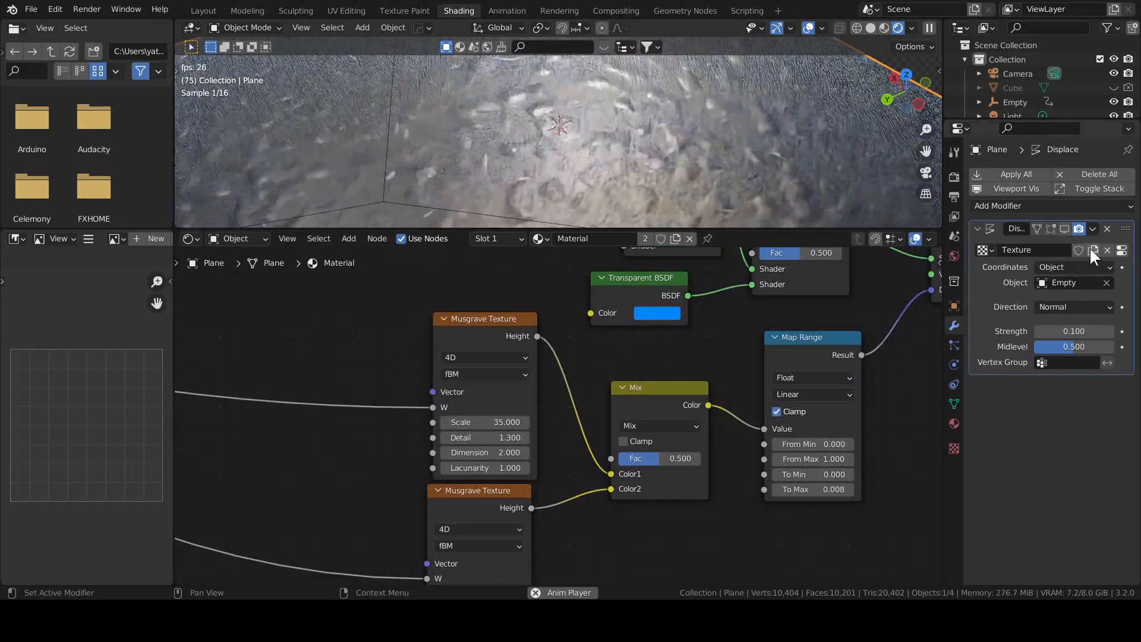
# Enable viewport display of the plane's Displace modifier, check the displaced surface and stop the playback
pyautogui.click(1066, 229)
pyautogui.scroll(-4, 789, 205)
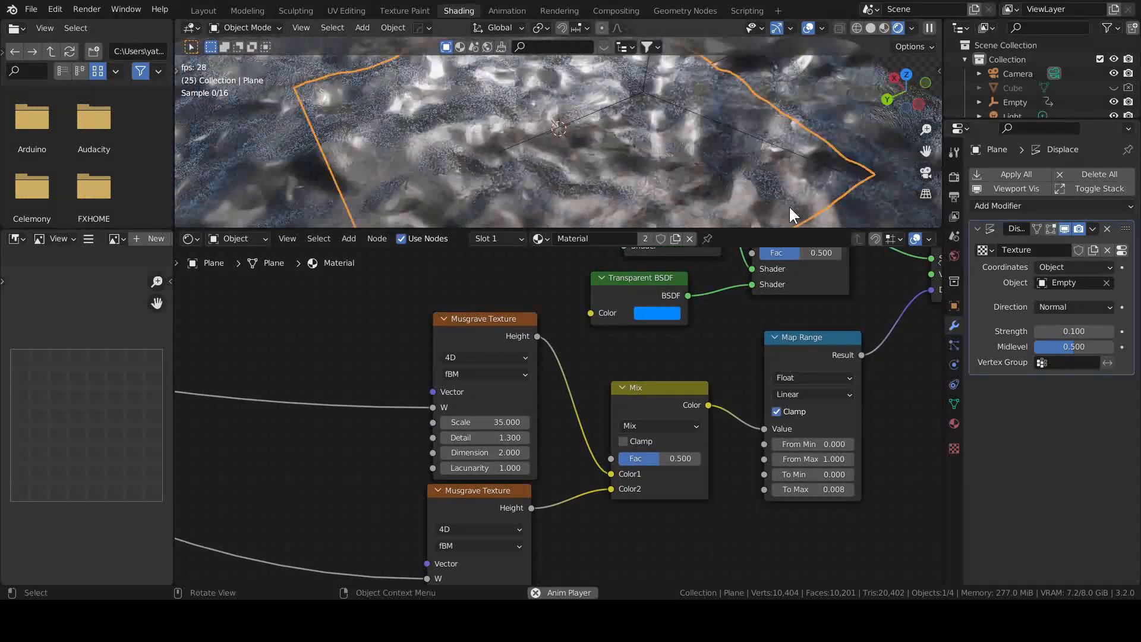
pyautogui.scroll(4, 723, 191)
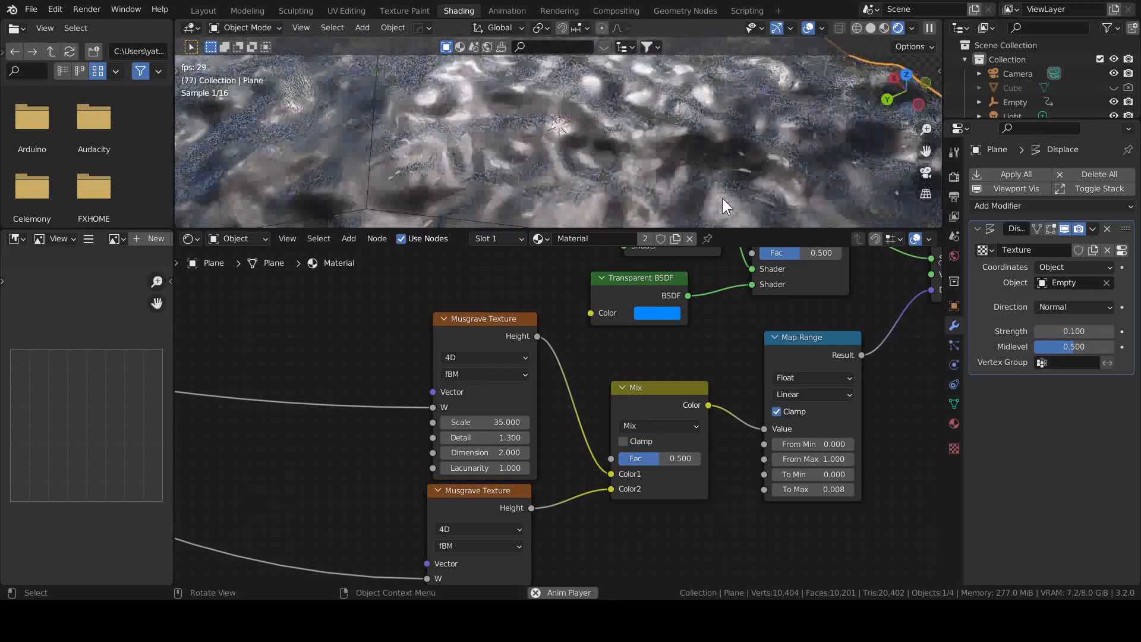
pyautogui.press('Escape')
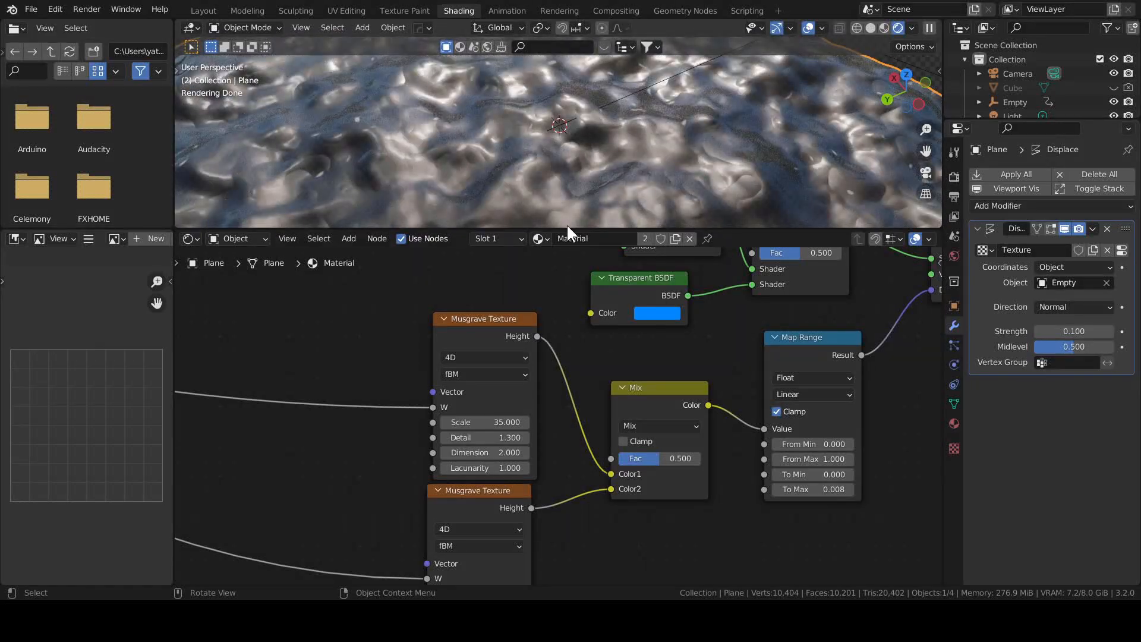
# Enlarge the 3D viewport and play the animation to examine the displaced water surface from another angle
pyautogui.moveTo(567, 230); pyautogui.dragTo(565, 276)
pyautogui.press('space')
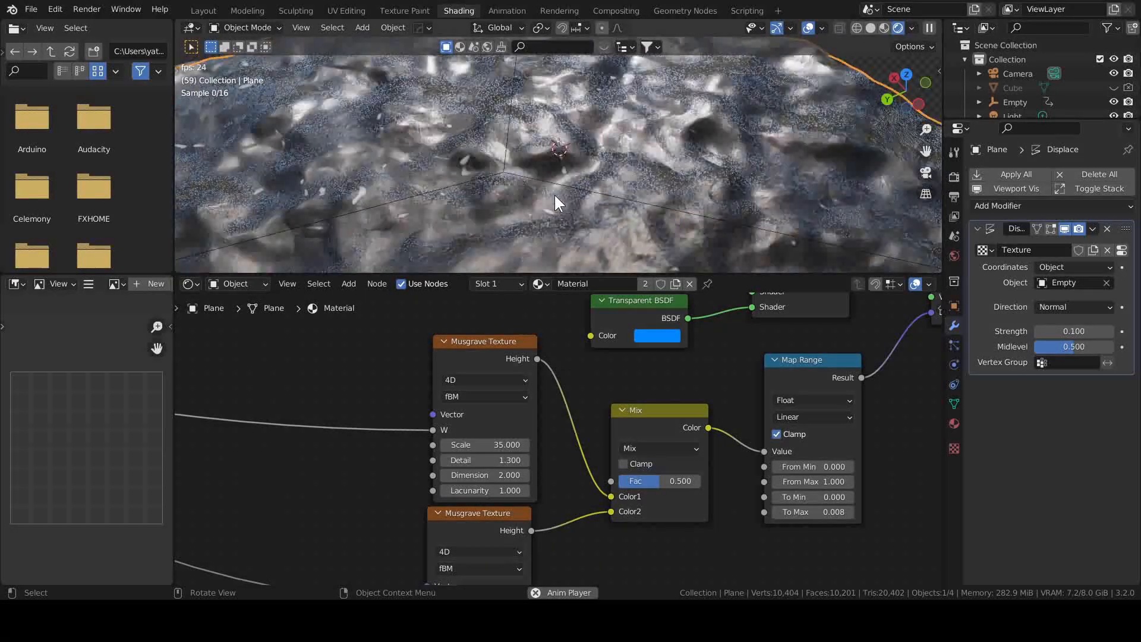
pyautogui.press('space')
pyautogui.moveTo(592, 220); pyautogui.dragTo(527, 190, button='middle')
pyautogui.press('space')
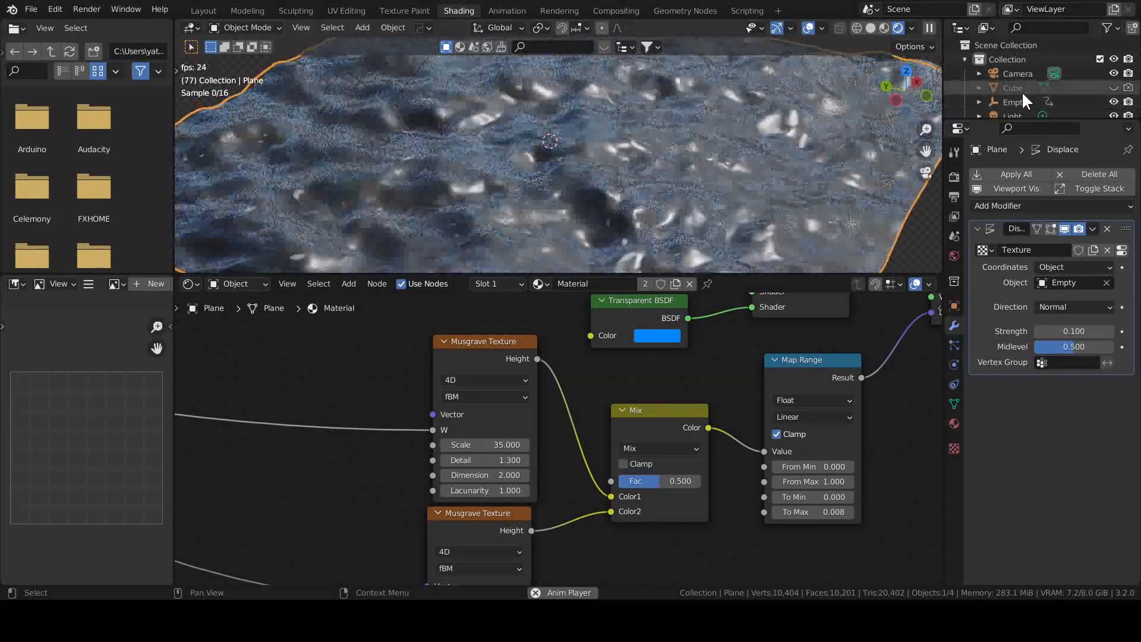
# Select the Empty and view its animation through the camera in the Layout workspace, ending with playback stopped
pyautogui.click(1020, 101)
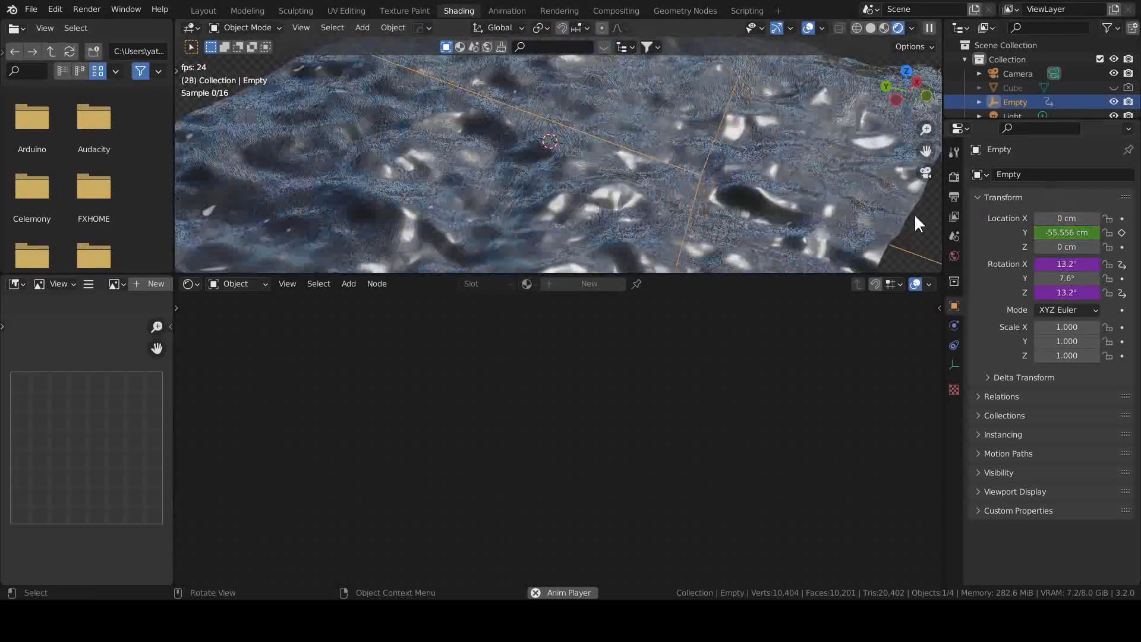
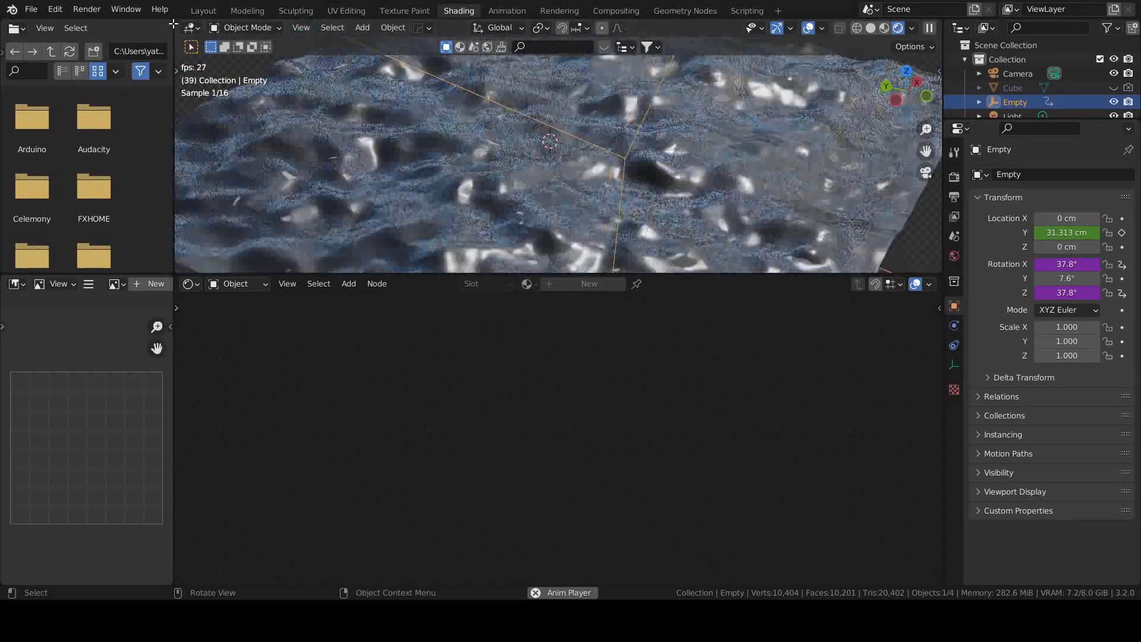
pyautogui.click(202, 11)
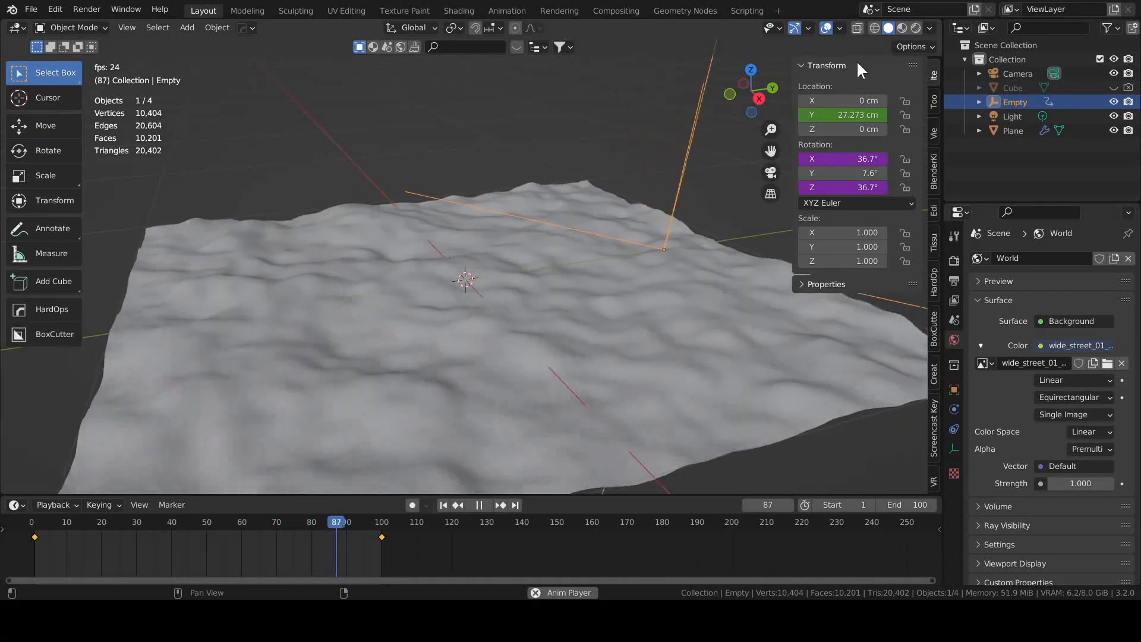
pyautogui.moveTo(679, 264); pyautogui.dragTo(601, 271, button='middle')
pyautogui.scroll(2, 599, 266)
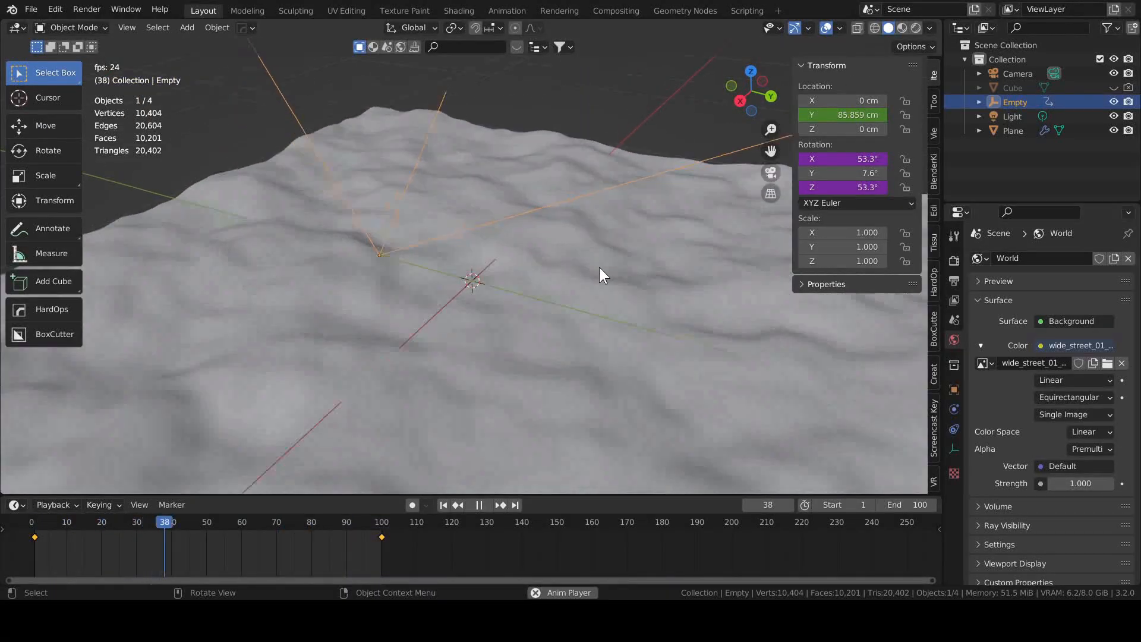
pyautogui.scroll(-3, 572, 273)
pyautogui.press('KP_0')
pyautogui.scroll(4, 565, 270)
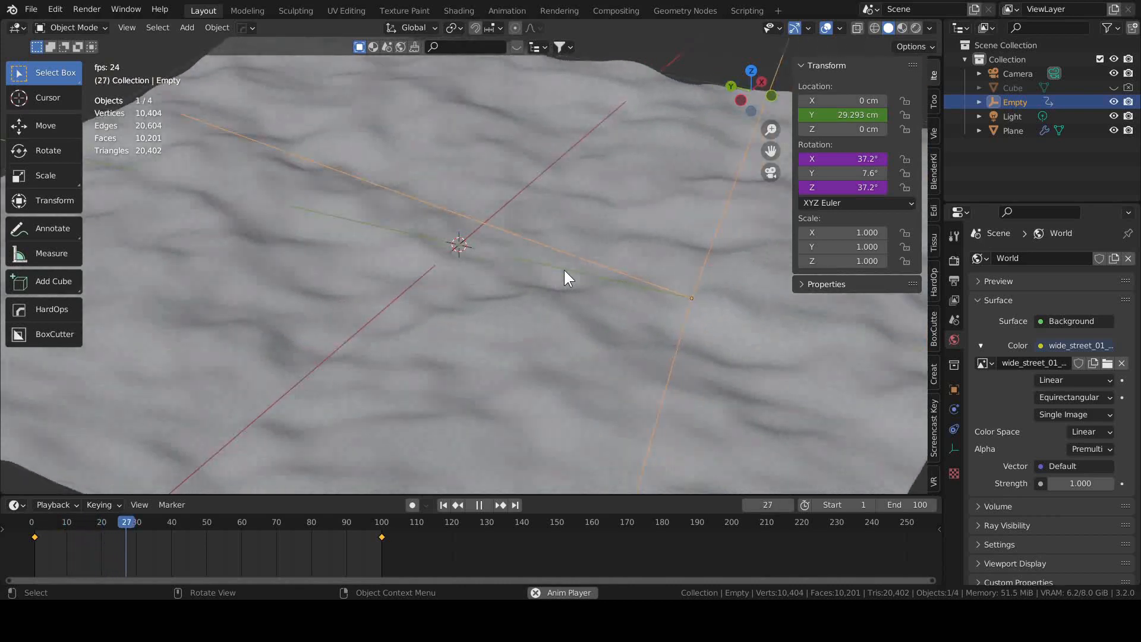
pyautogui.scroll(-4, 565, 269)
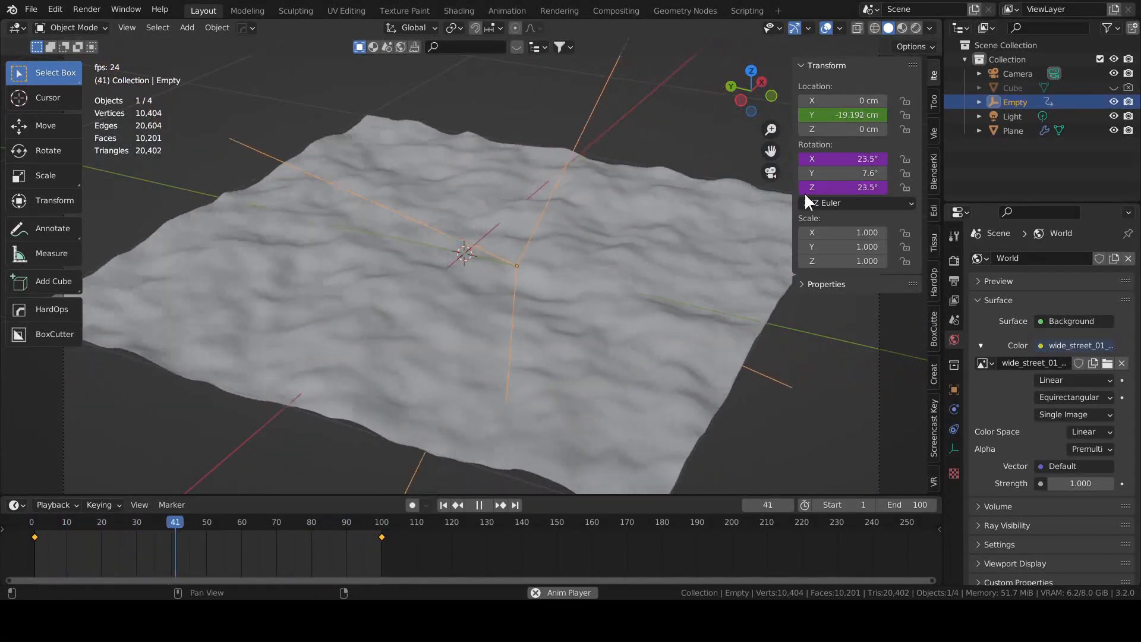
pyautogui.press('space')
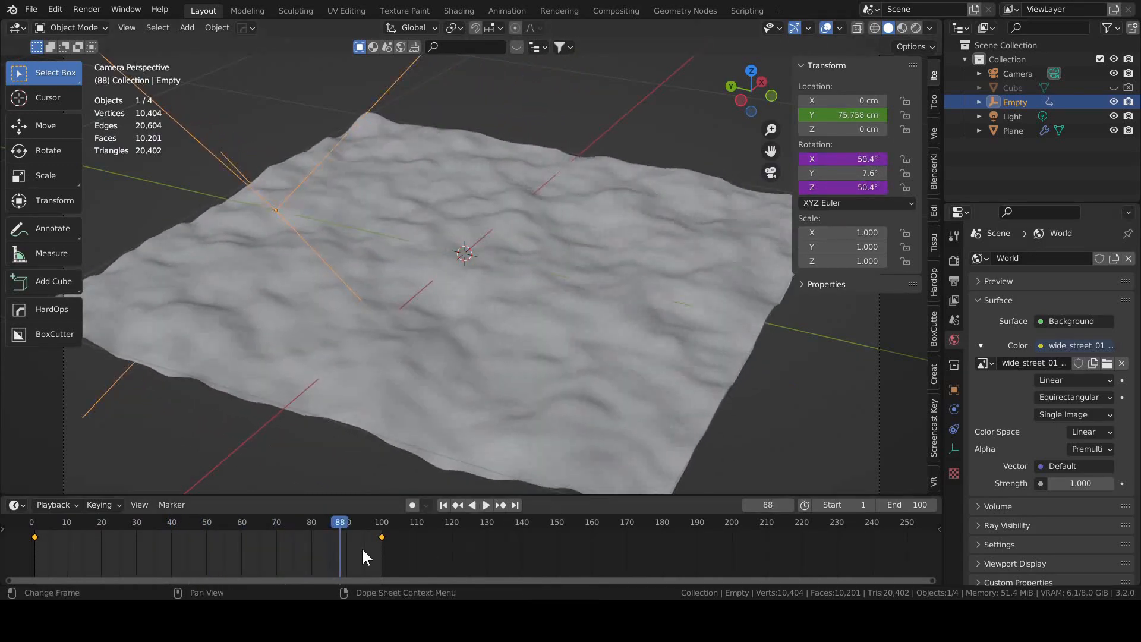
# At frame 1, set the Empty's Y location to -200 cm and replace its single keyframe
pyautogui.moveTo(347, 522); pyautogui.dragTo(35, 543)
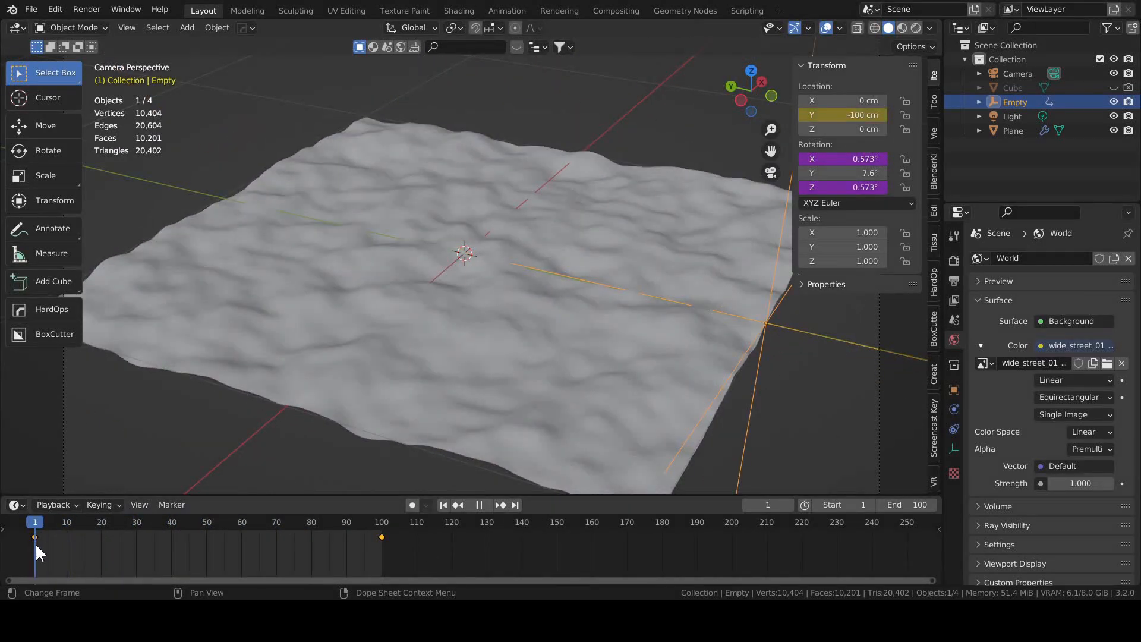
pyautogui.click(838, 115)
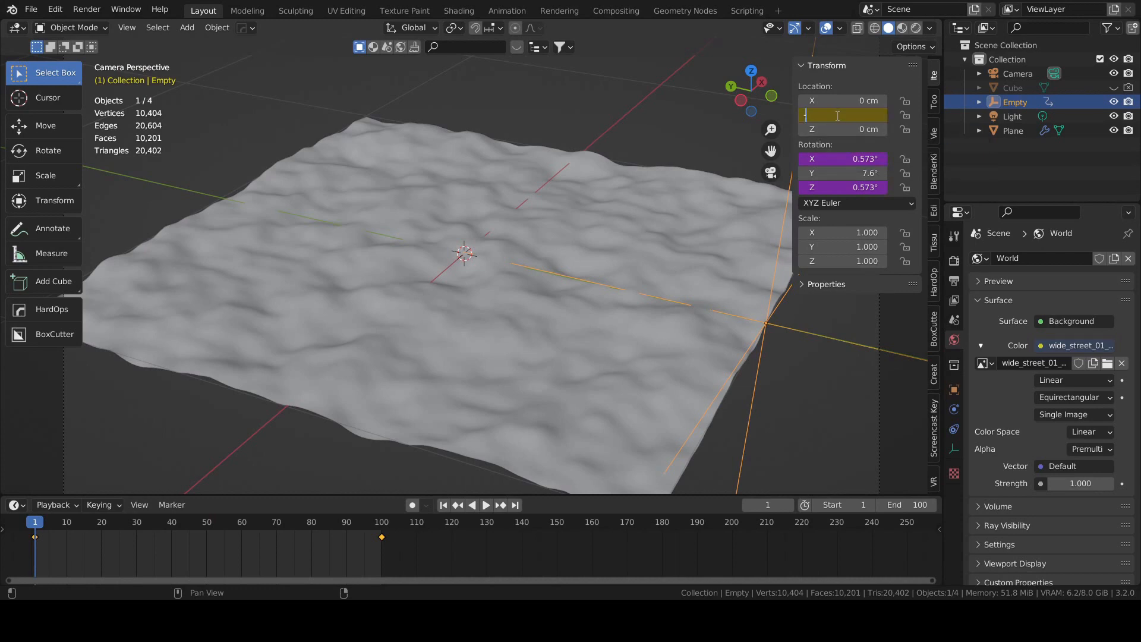
pyautogui.write('-20')
pyautogui.press('Return')
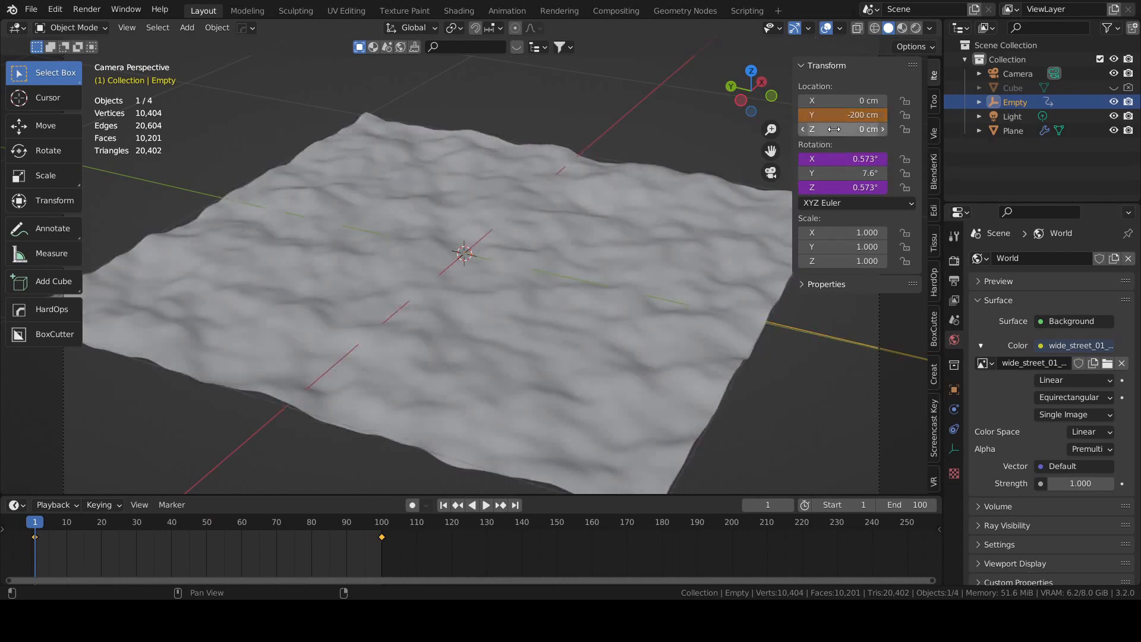
pyautogui.rightClick(846, 115)
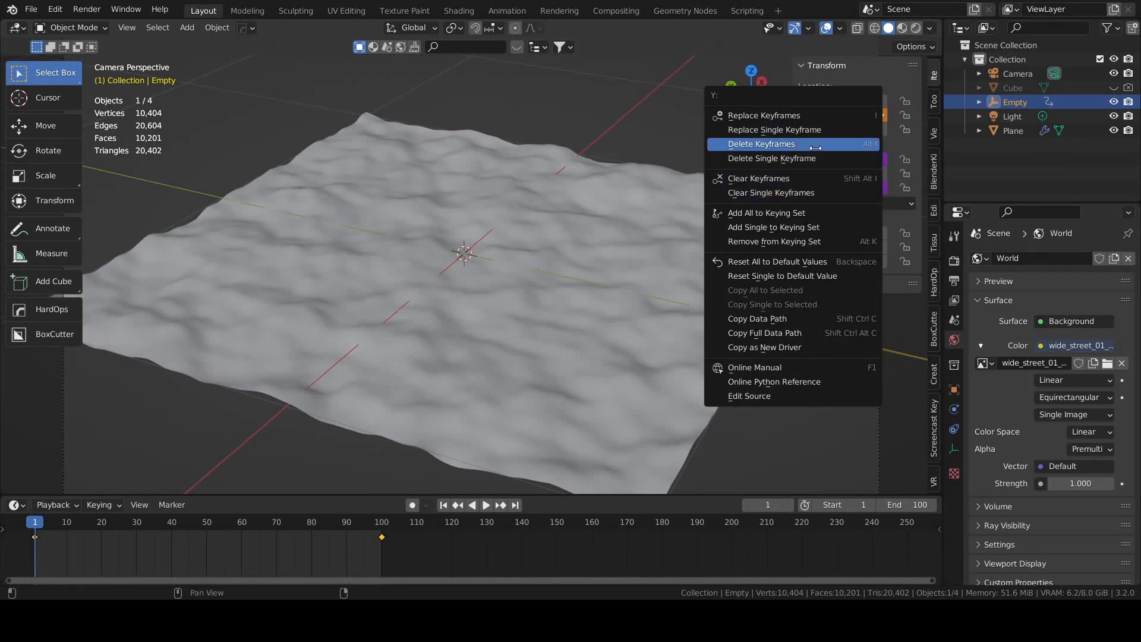
pyautogui.click(774, 130)
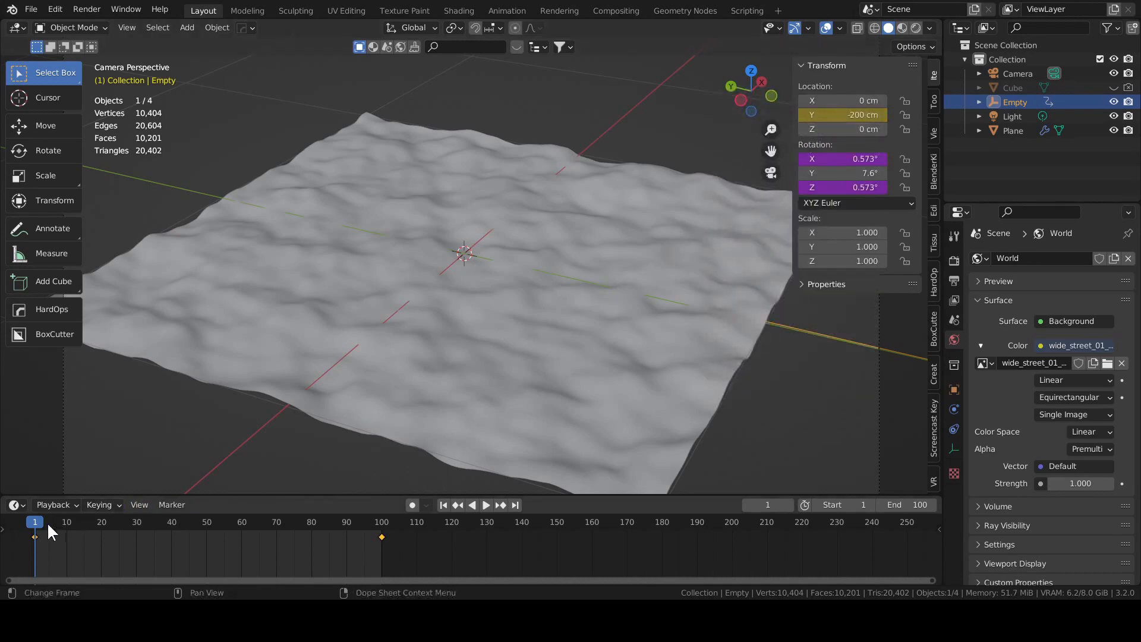
# At frame 100, set the Empty's Y location to 200 cm and replace its keyframe
pyautogui.moveTo(48, 521); pyautogui.dragTo(382, 545)
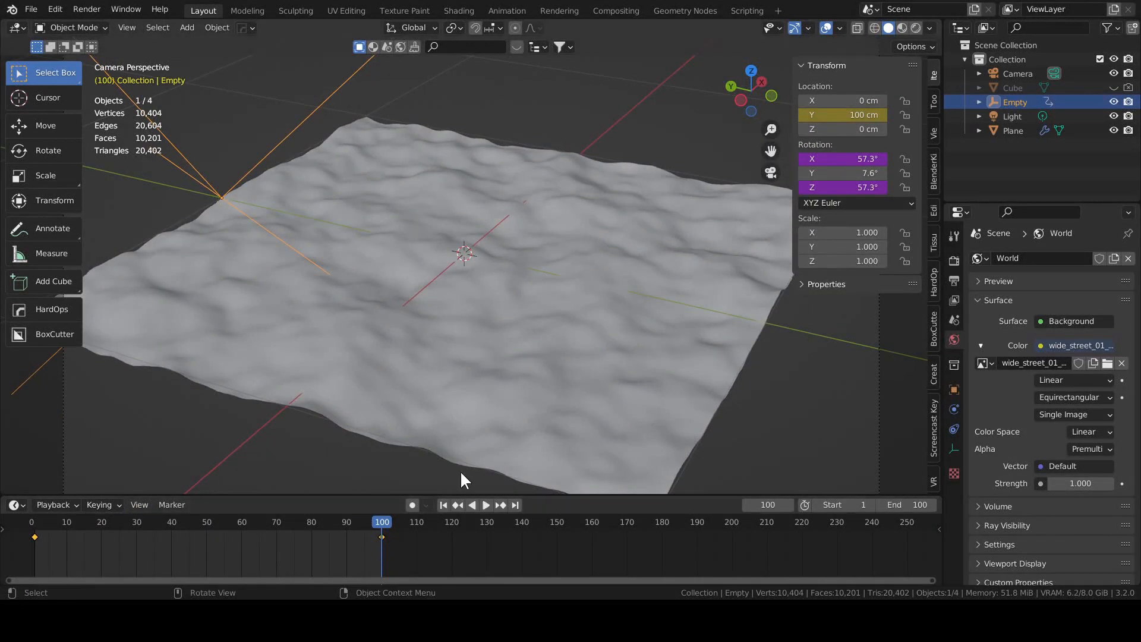
pyautogui.press('Return')
pyautogui.rightClick(847, 113)
pyautogui.click(844, 114)
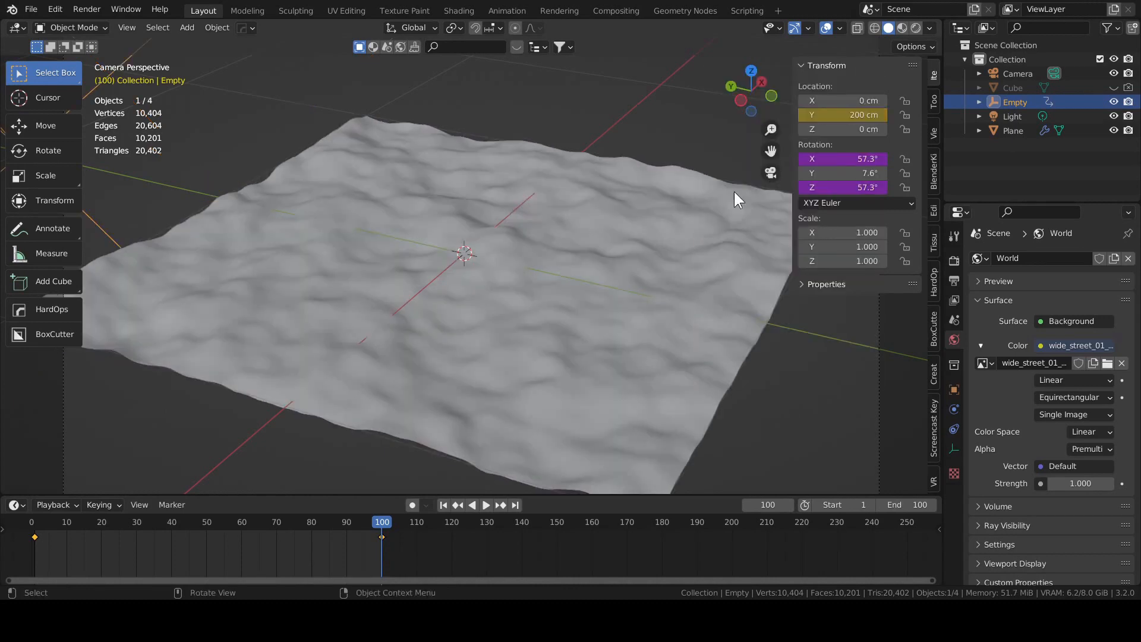
# Play the updated animation and switch the viewport to Material Preview shading
pyautogui.click(487, 505)
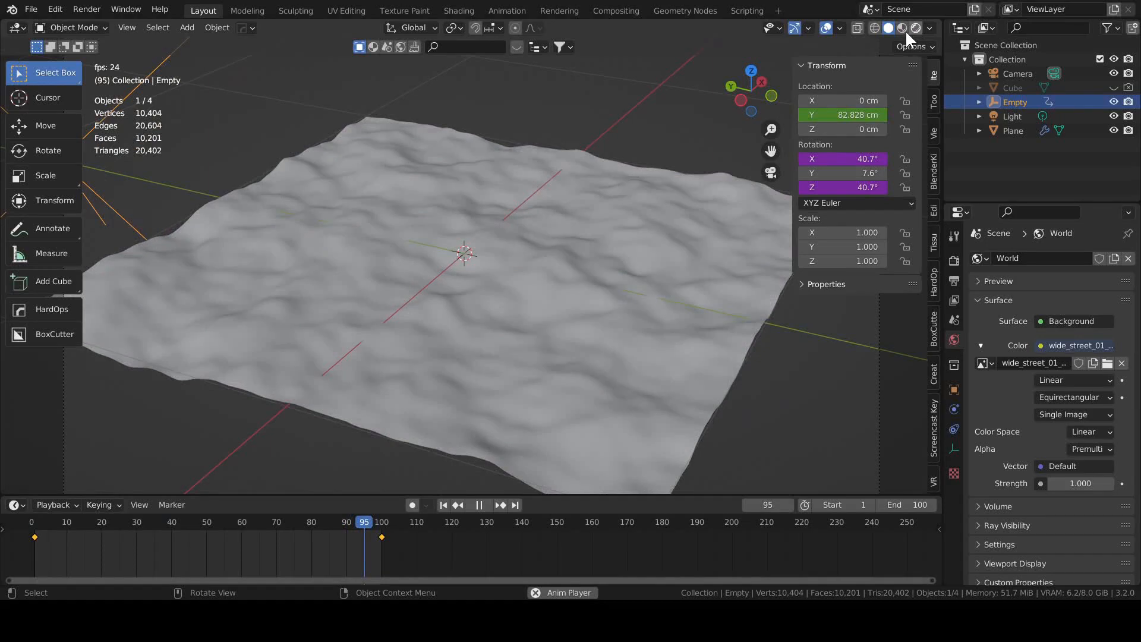
pyautogui.click(913, 27)
pyautogui.click(884, 27)
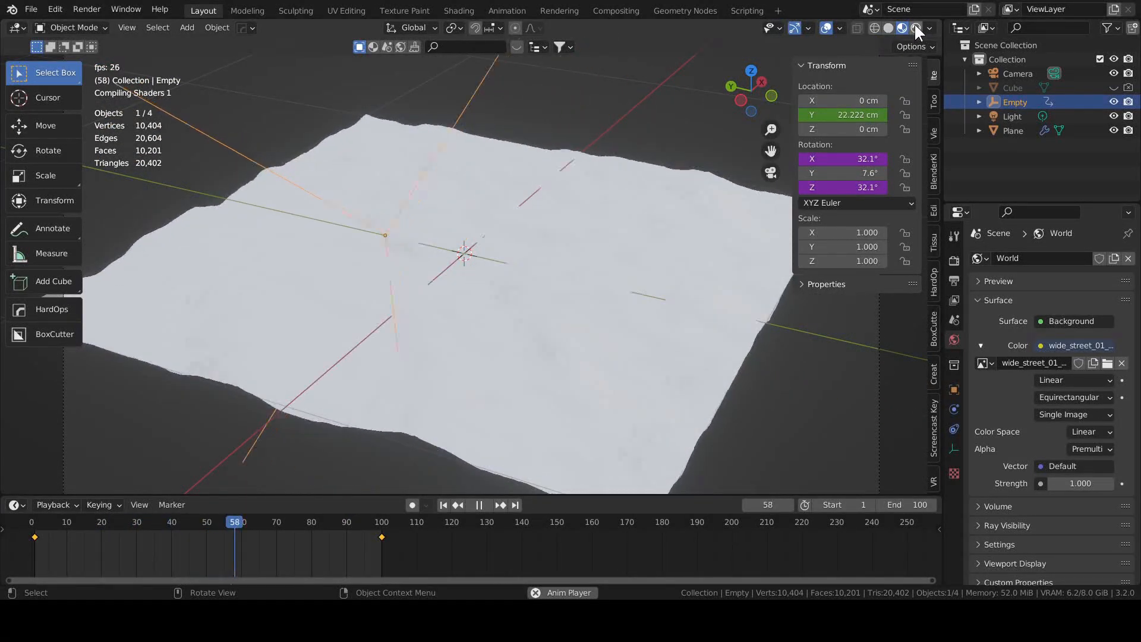
# Set the scene's render engine to Eevee
pyautogui.click(954, 260)
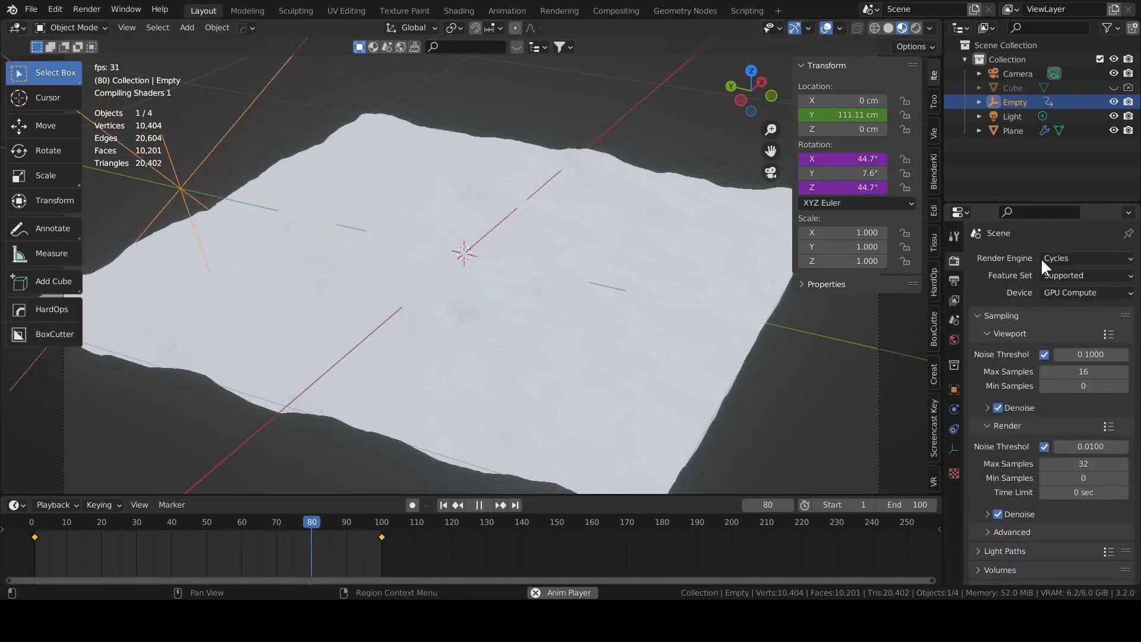
pyautogui.click(1068, 257)
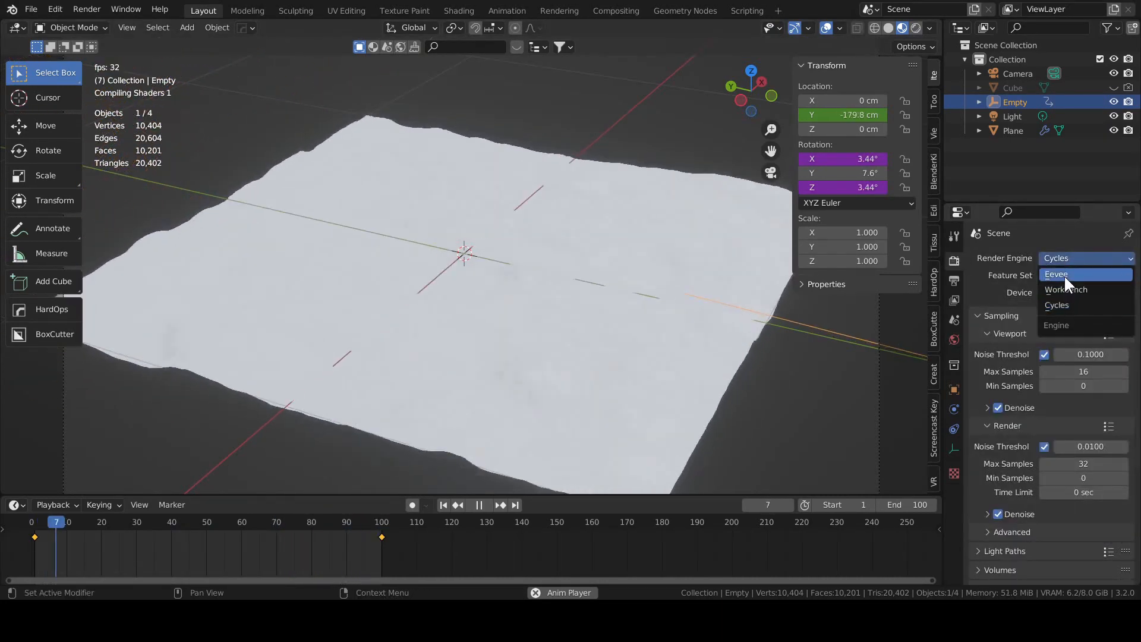
pyautogui.click(1064, 274)
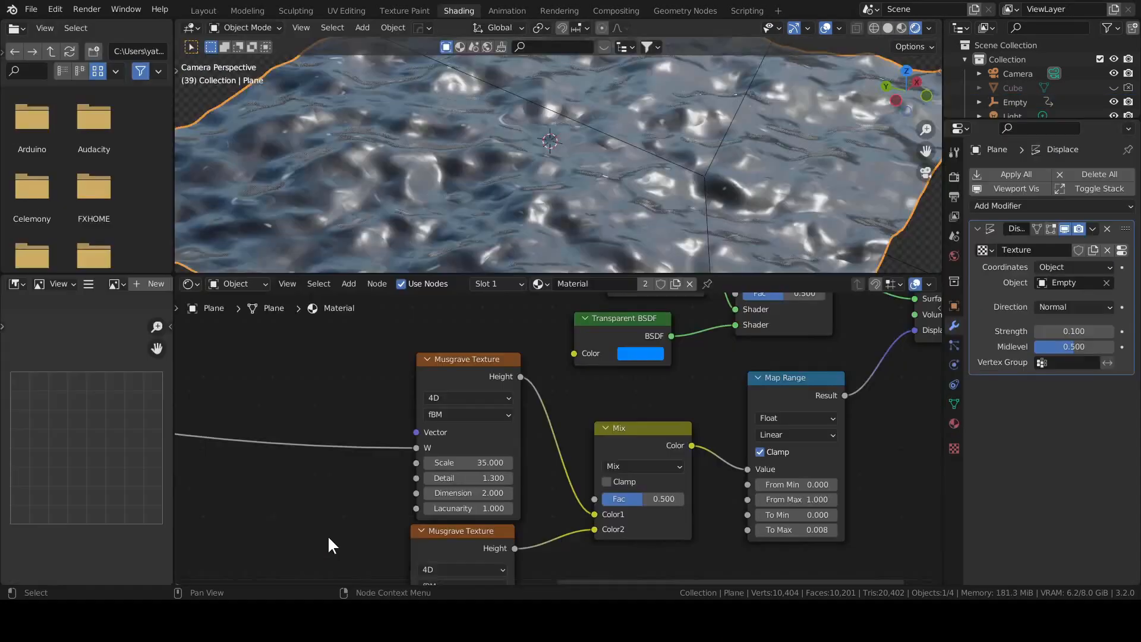
# Try a factor of about 0.8 on the Mix node that blends the two Musgrave textures
pyautogui.moveTo(328, 537); pyautogui.dragTo(346, 523, button='middle')
pyautogui.moveTo(659, 485); pyautogui.dragTo(685, 484)
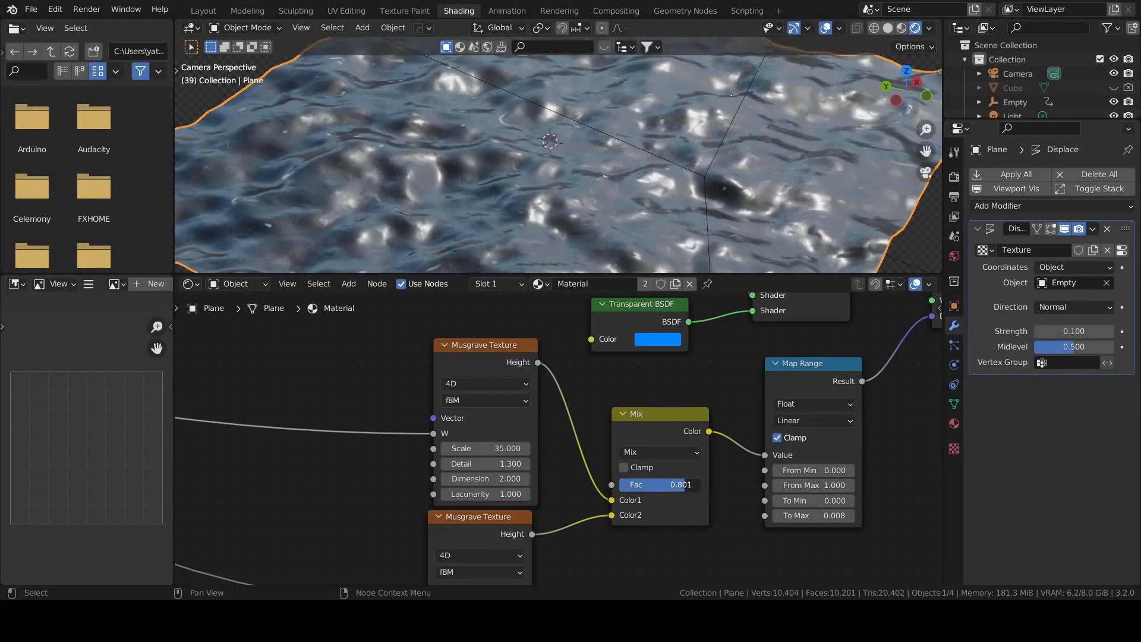
pyautogui.press('Return')
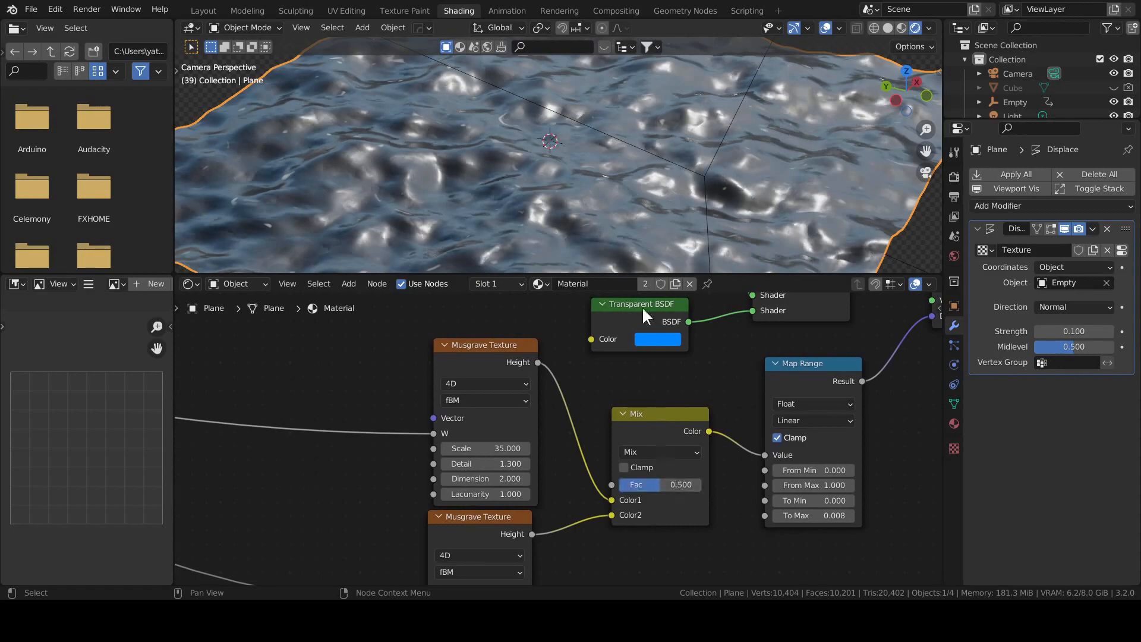
# Play the water animation and examine the rendered surface from user and camera views in the Layout workspace
pyautogui.press('space')
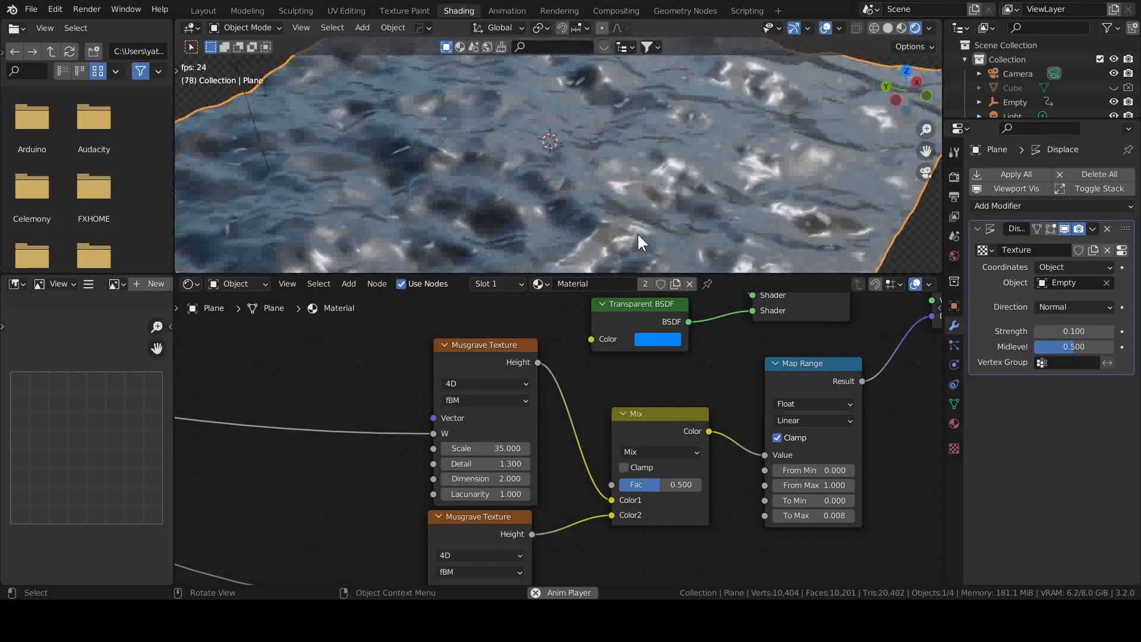
pyautogui.press('space')
pyautogui.click(203, 10)
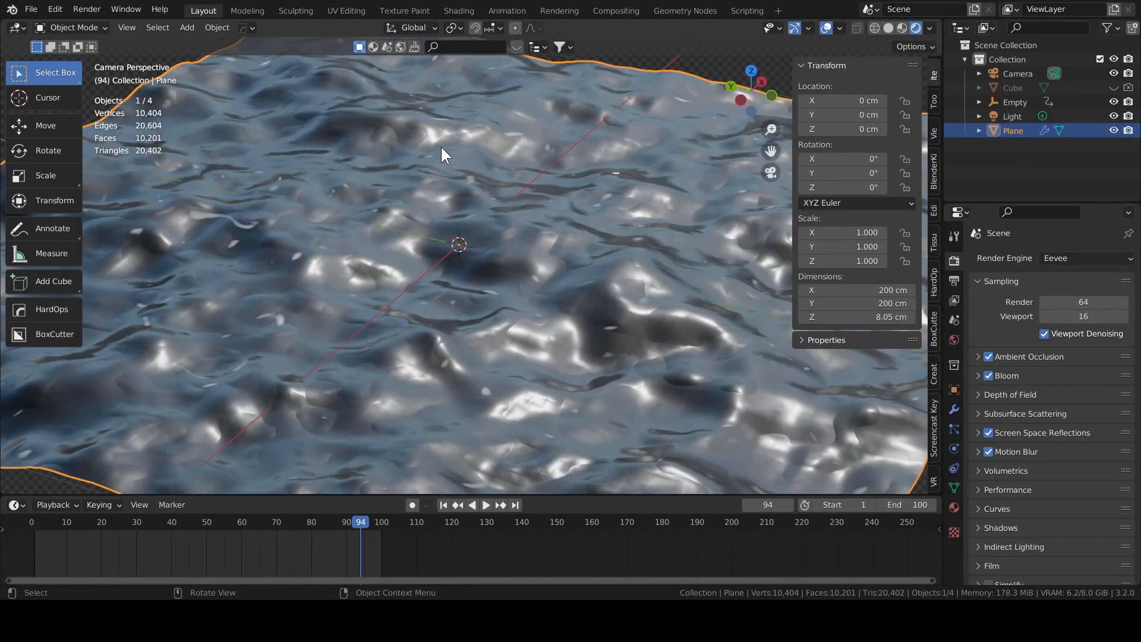
pyautogui.press('KP_0')
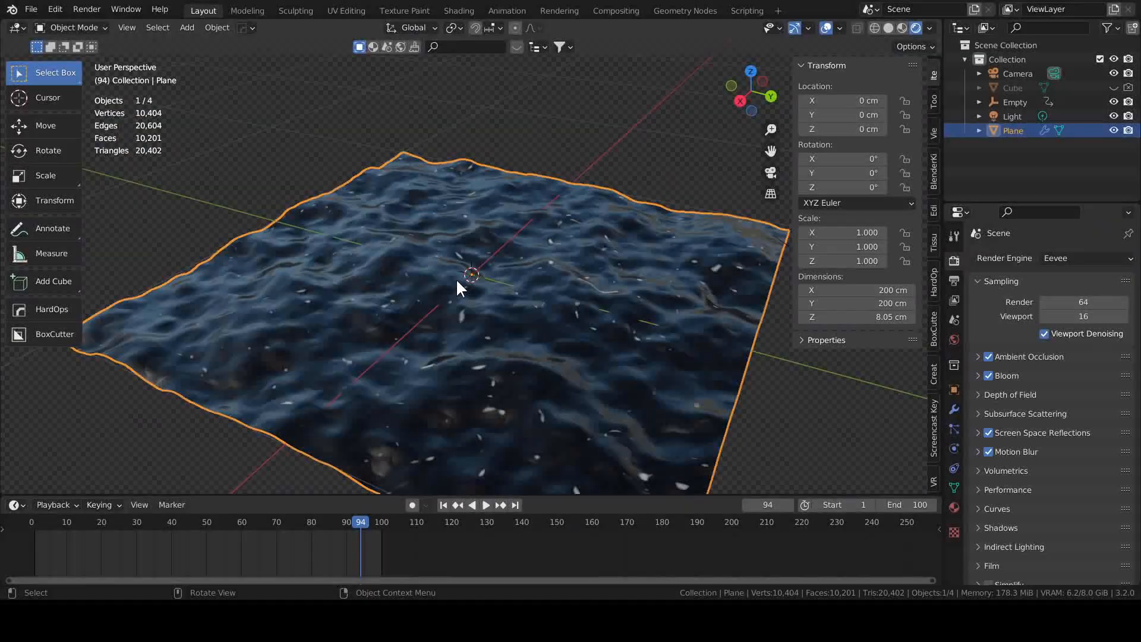
pyautogui.scroll(3, 457, 279)
pyautogui.scroll(-1, 461, 280)
pyautogui.scroll(-5, 465, 281)
pyautogui.press('KP_0')
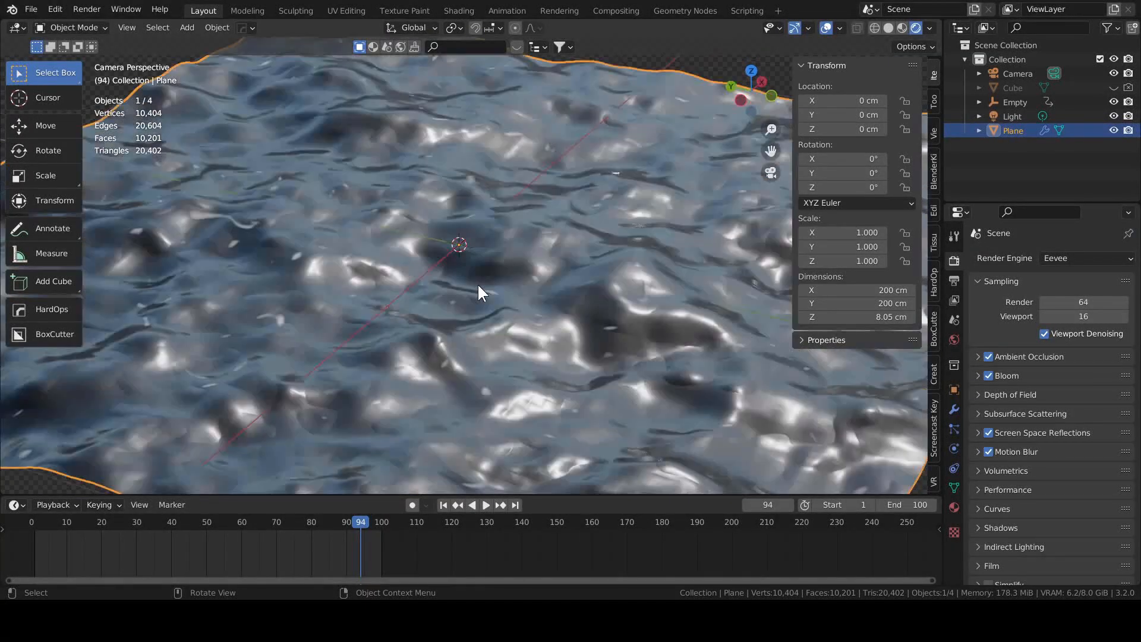
pyautogui.scroll(-4, 478, 281)
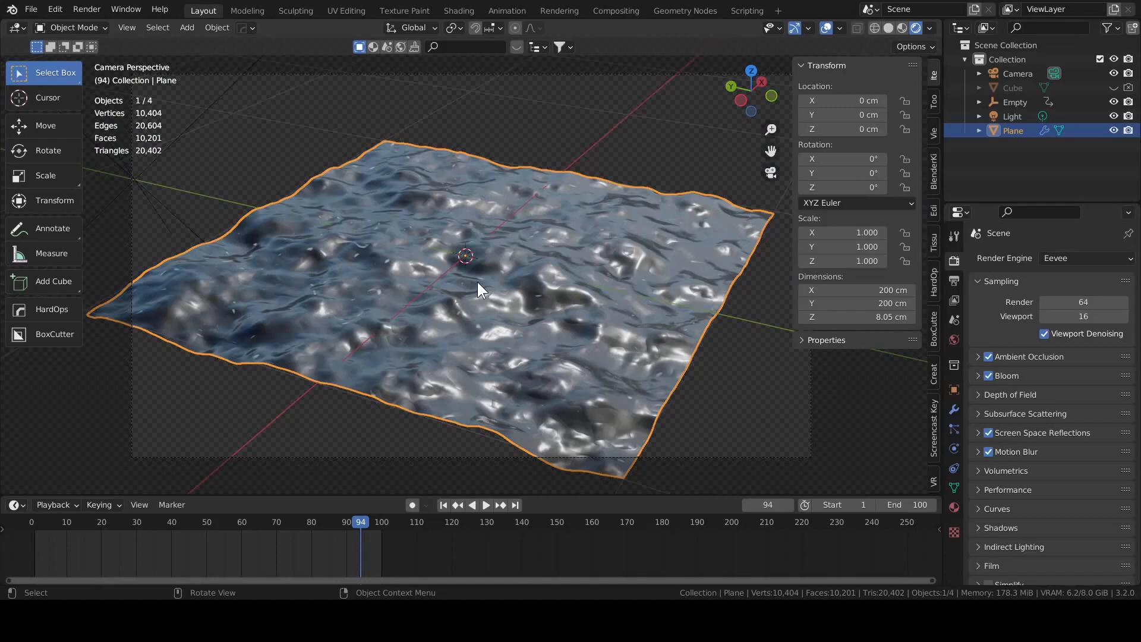
pyautogui.scroll(2, 478, 283)
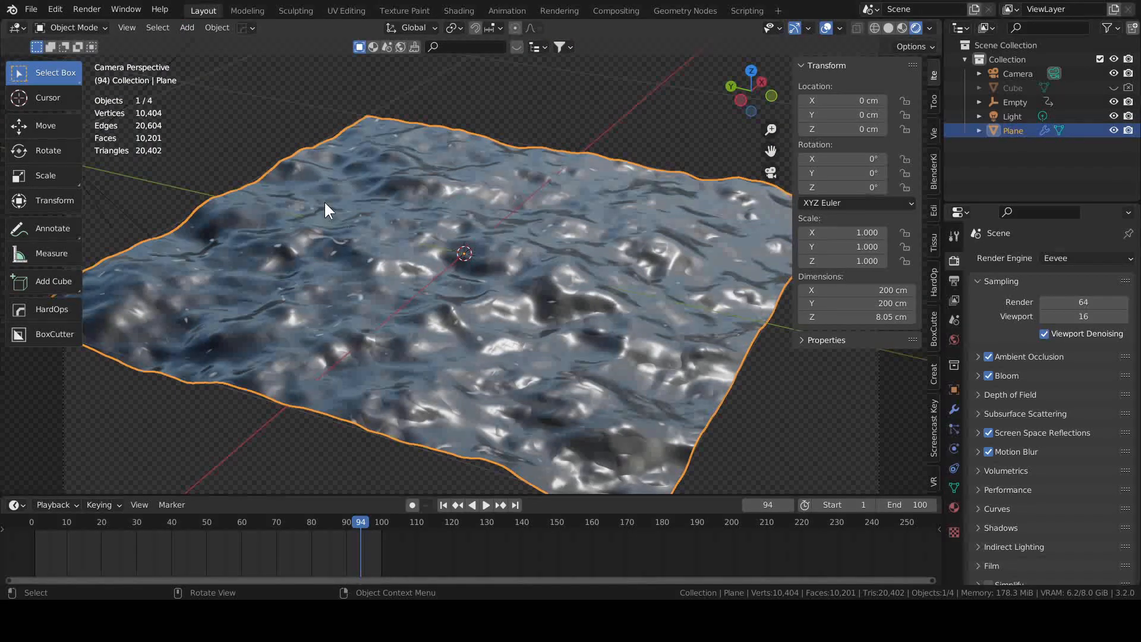
# Add a plane mesh at the origin and set its scale to 0.2 on all three axes
pyautogui.click(189, 27)
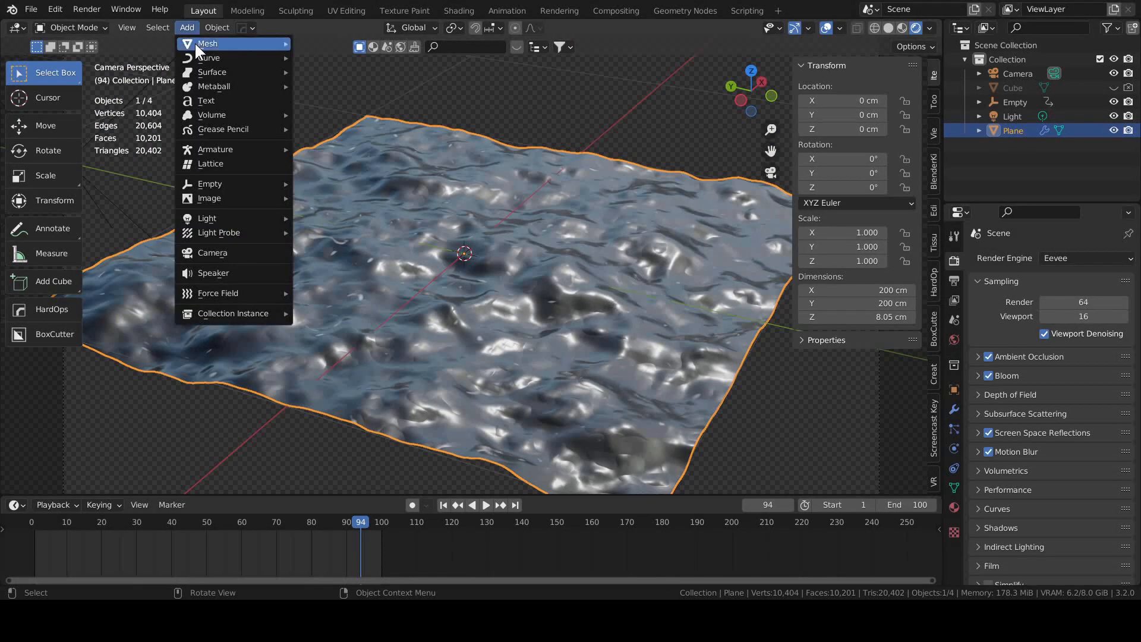
pyautogui.moveTo(196, 42)
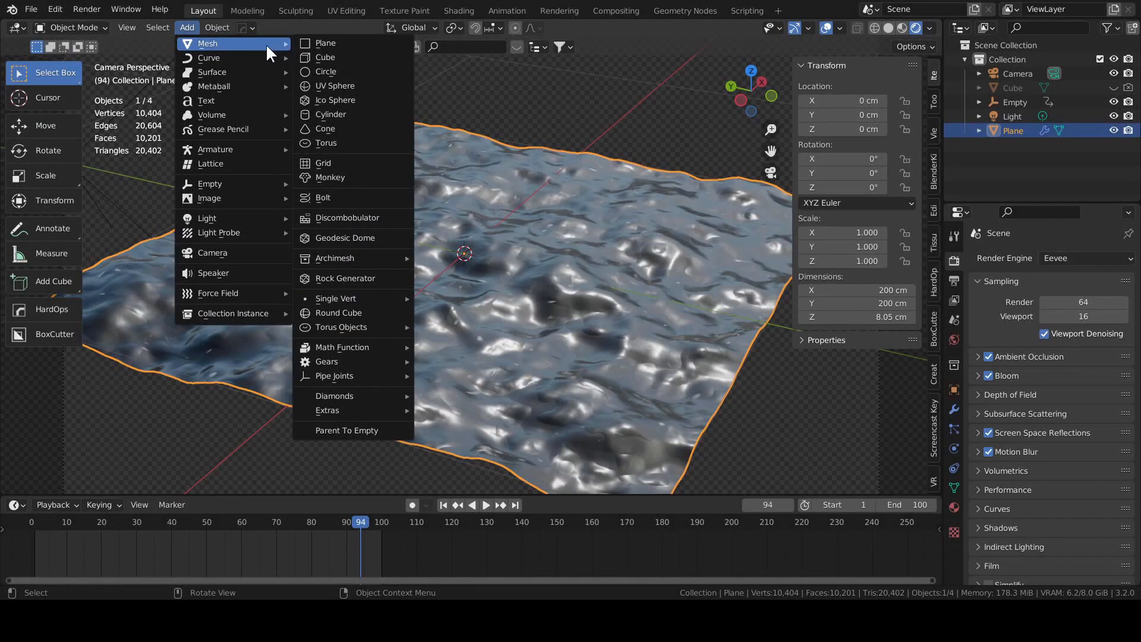
pyautogui.click(188, 27)
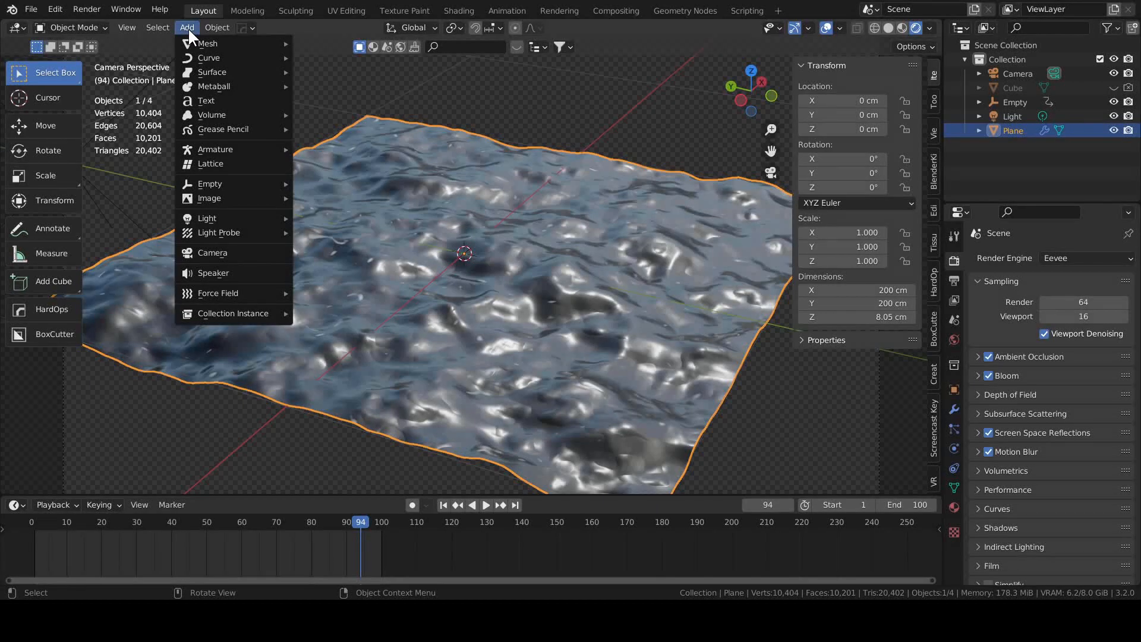
pyautogui.moveTo(186, 38)
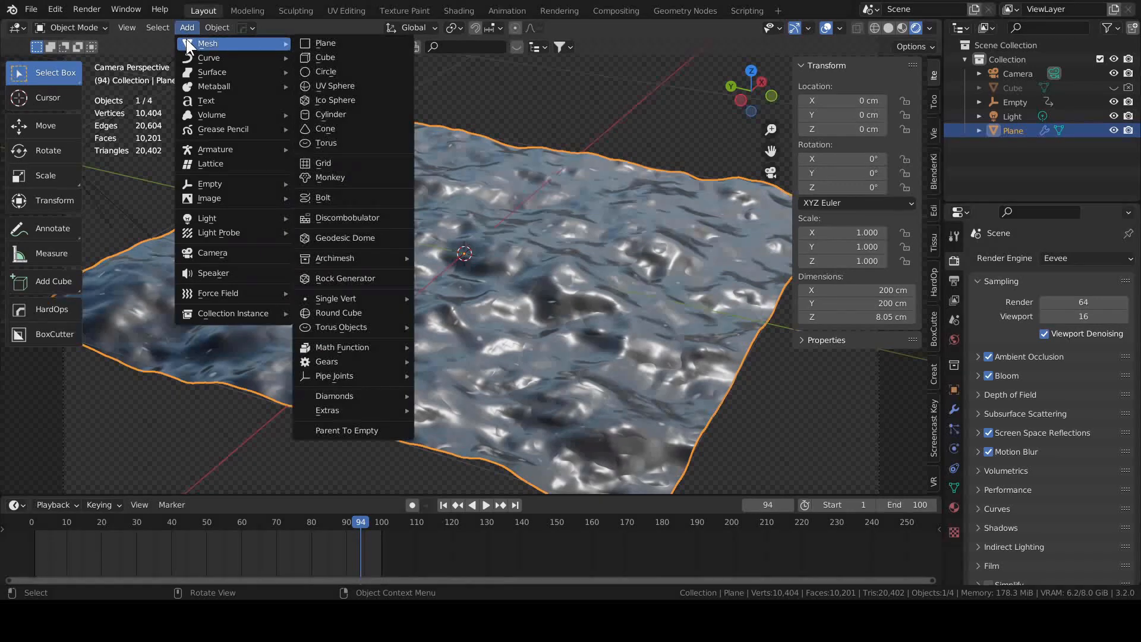
pyautogui.click(327, 41)
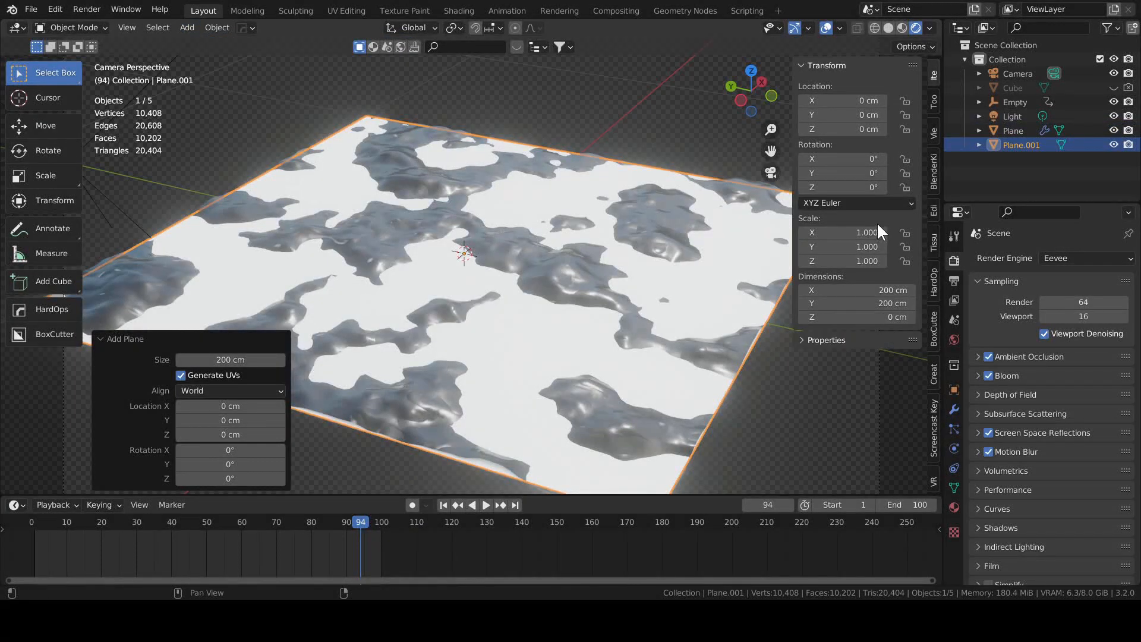
pyautogui.moveTo(863, 232); pyautogui.dragTo(862, 261)
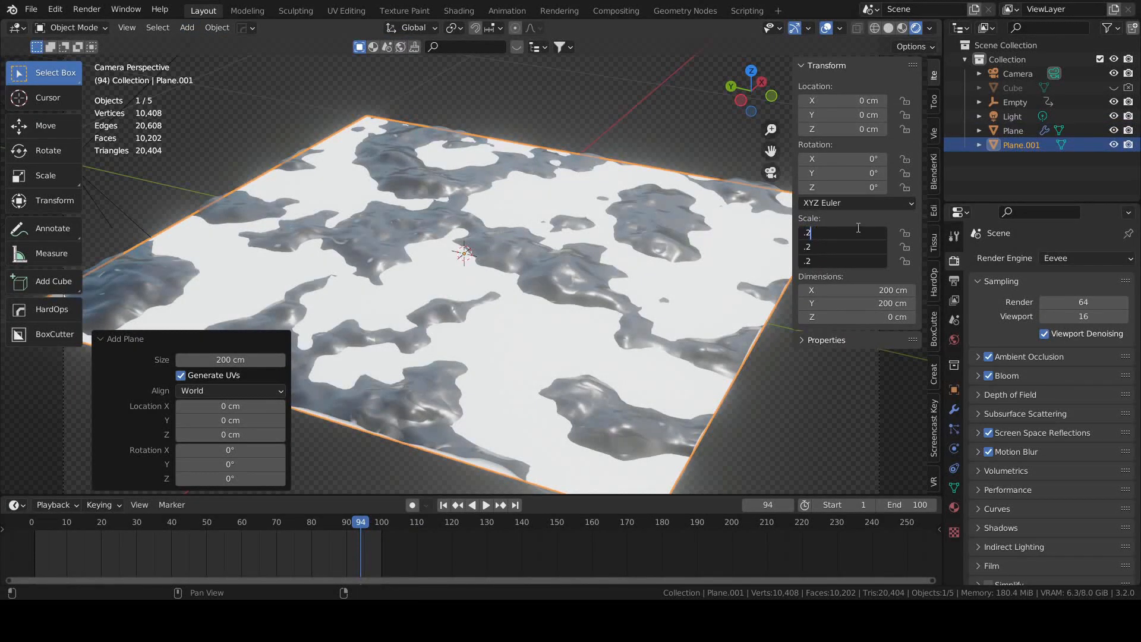
pyautogui.press('Return')
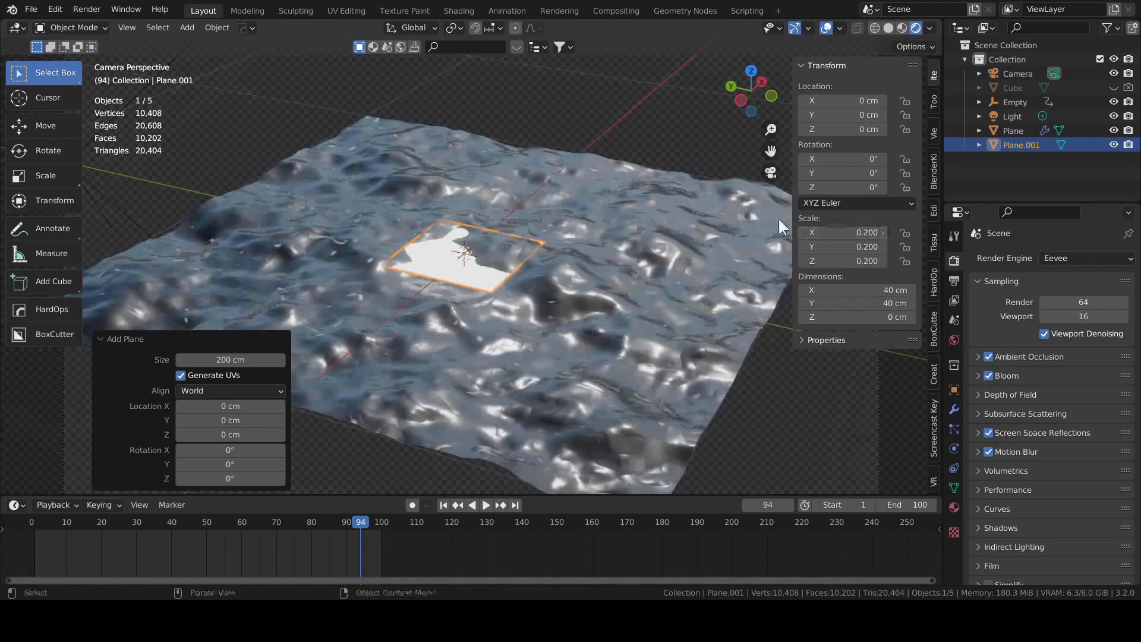
# Add a torus at the origin and reduce its major radius to 19 cm and its minor radius to 7 cm
pyautogui.click(190, 24)
pyautogui.moveTo(196, 42)
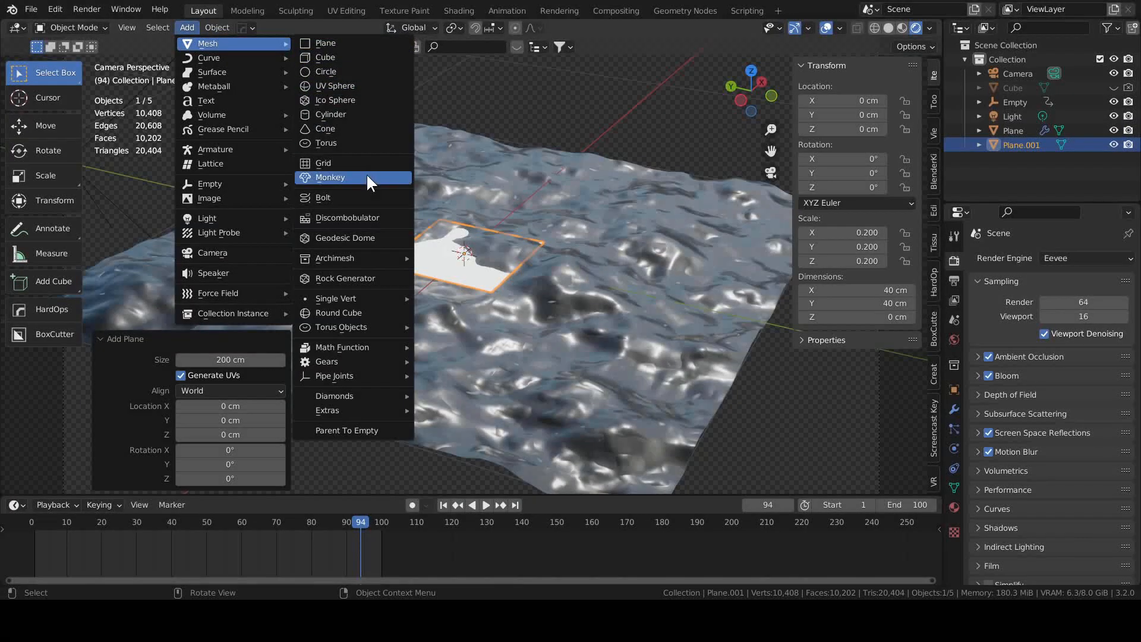
pyautogui.click(363, 142)
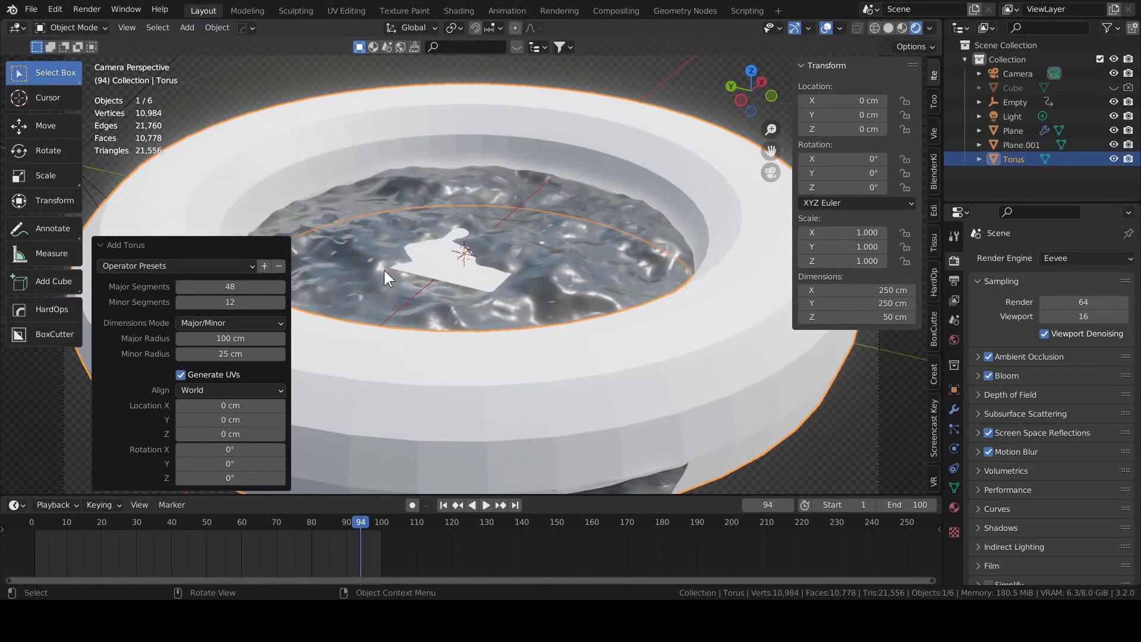
pyautogui.scroll(-2, 458, 279)
pyautogui.moveTo(458, 279)
pyautogui.mouseDown(button='middle')
pyautogui.moveTo(476, 294)
pyautogui.moveTo(478, 324)
pyautogui.moveTo(470, 291)
pyautogui.moveTo(458, 292)
pyautogui.mouseUp(button='middle')
pyautogui.scroll(-1, 478, 323)
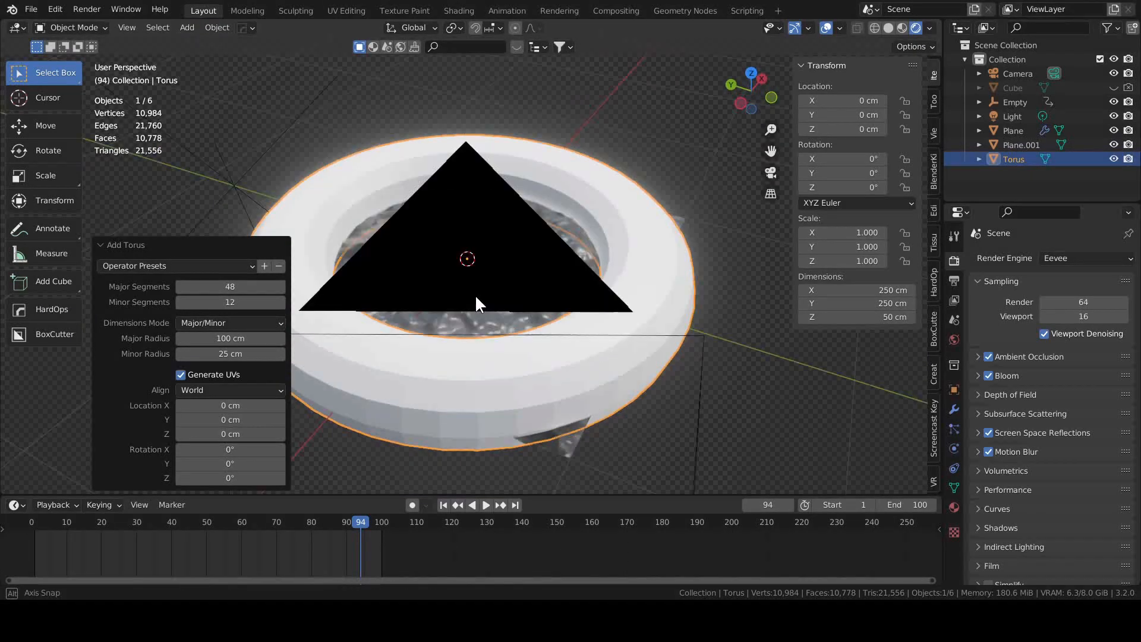
pyautogui.scroll(-4, 574, 313)
pyautogui.scroll(4, 380, 321)
pyautogui.moveTo(232, 338); pyautogui.dragTo(196, 353)
pyautogui.press('KP_0')
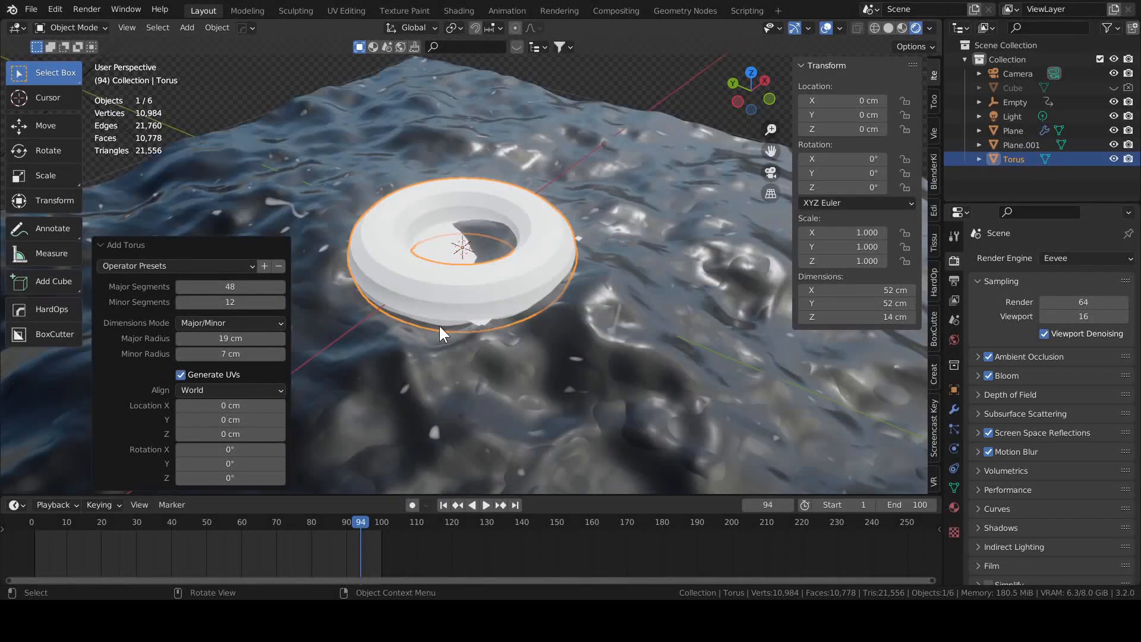
# Set the torus's major radius to 15 cm and its minor radius to 5 cm
pyautogui.scroll(5, 481, 312)
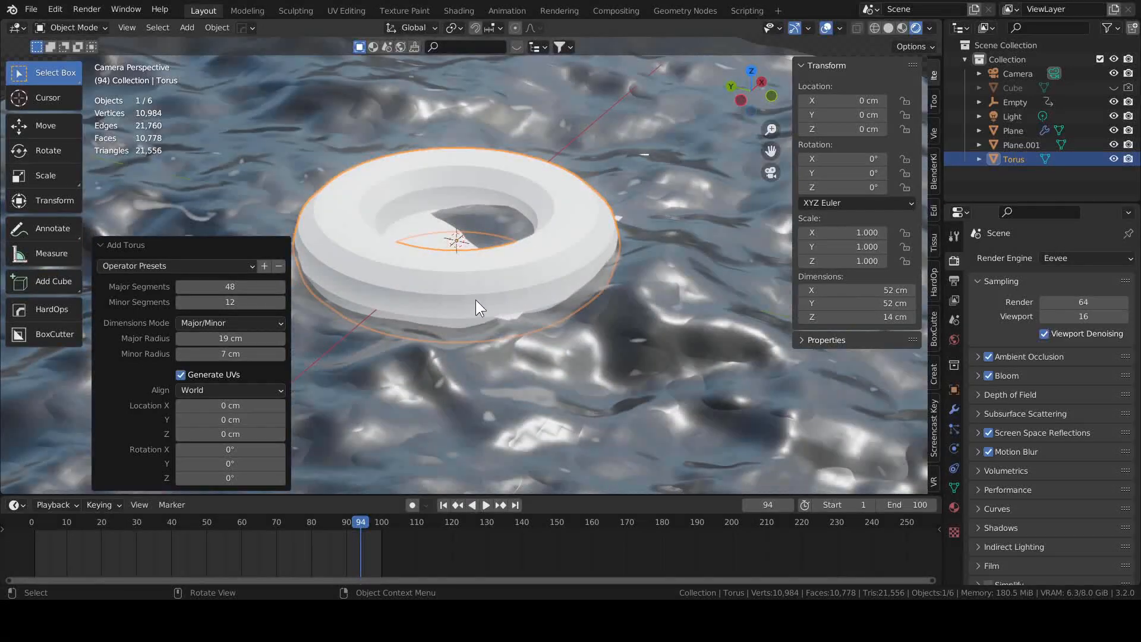
pyautogui.moveTo(410, 273)
pyautogui.mouseDown(button='middle')
pyautogui.moveTo(425, 312)
pyautogui.moveTo(414, 263)
pyautogui.mouseUp(button='middle')
pyautogui.scroll(2, 415, 263)
pyautogui.moveTo(244, 338)
pyautogui.mouseDown()
pyautogui.moveTo(217, 338)
pyautogui.moveTo(233, 353)
pyautogui.mouseUp()
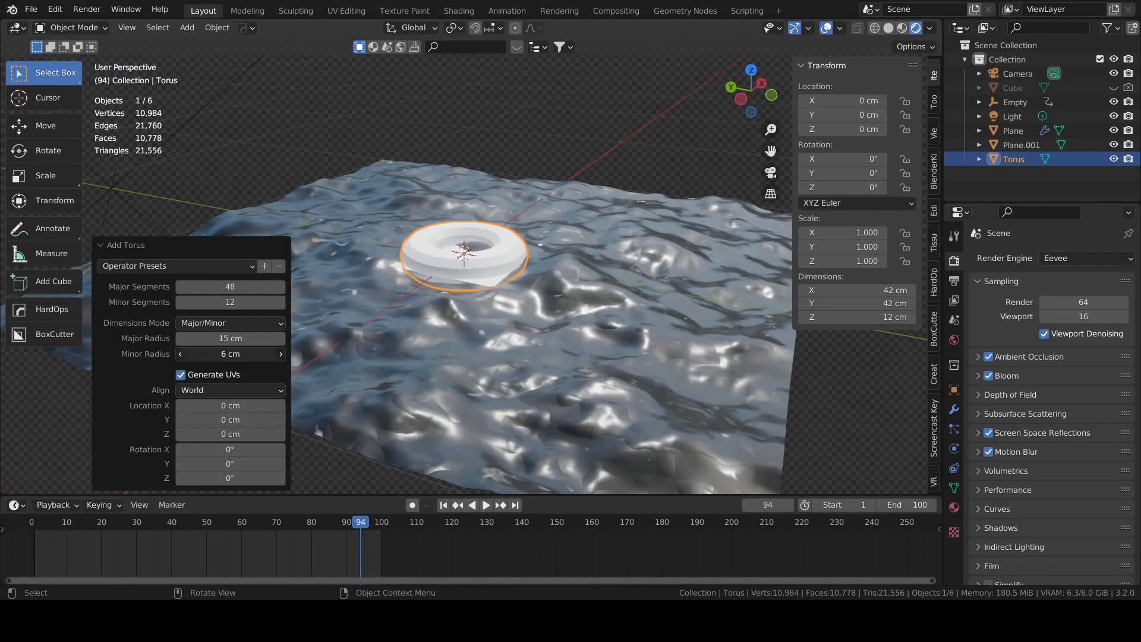
pyautogui.write('5')
pyautogui.press('Return')
pyautogui.scroll(4, 398, 289)
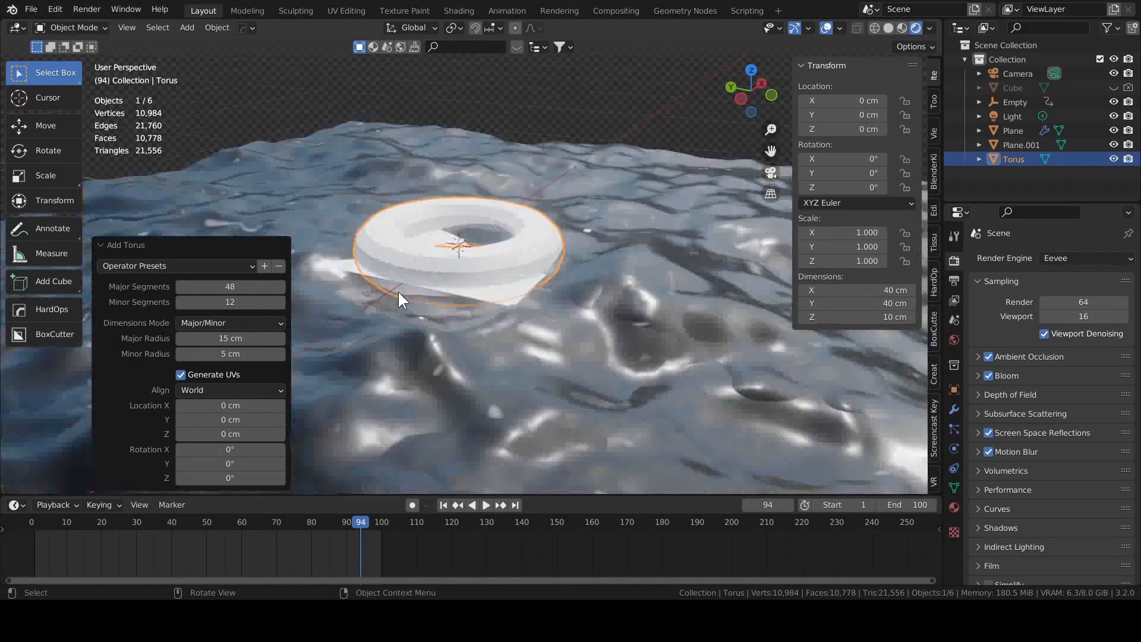
# Apply smooth shading to the torus
pyautogui.rightClick(417, 275)
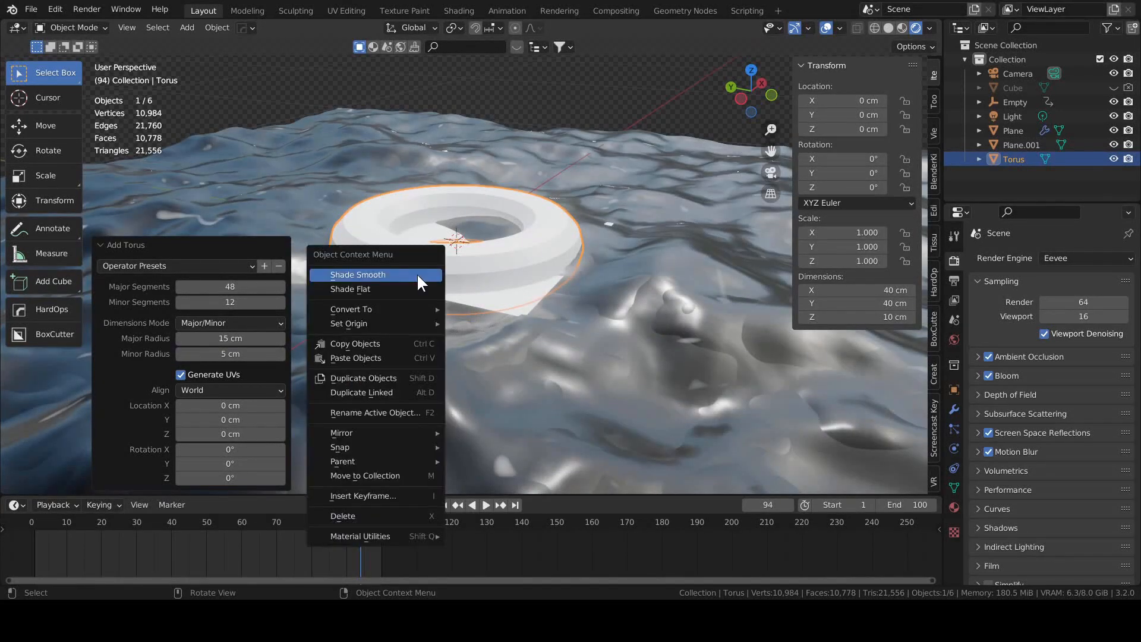
pyautogui.click(416, 274)
pyautogui.moveTo(416, 274); pyautogui.dragTo(429, 359, button='middle')
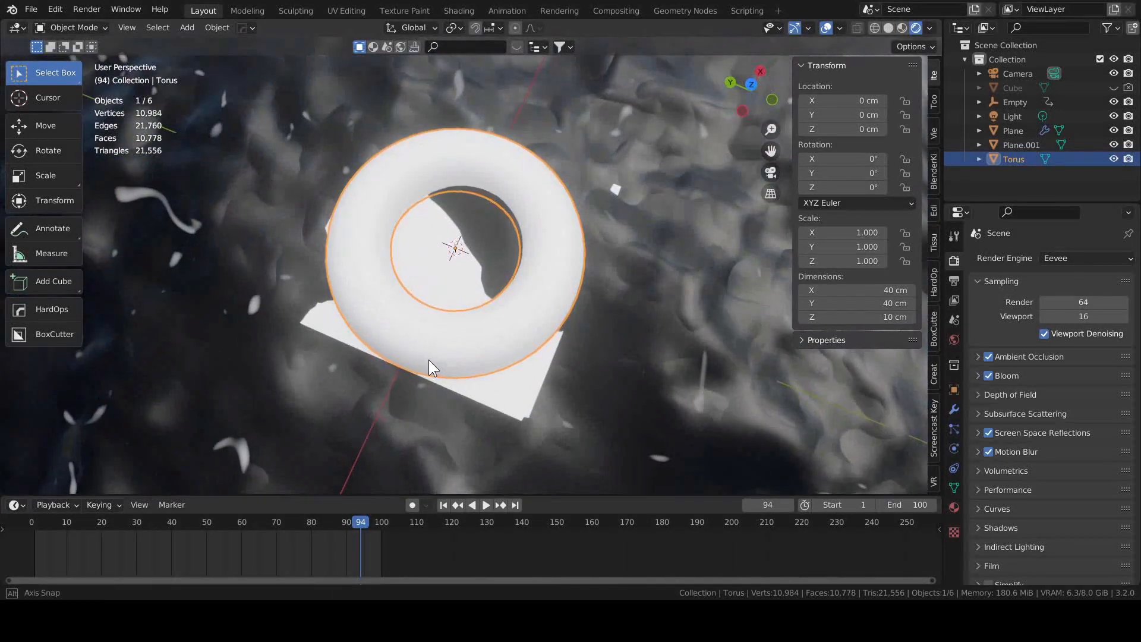
# Select the small plane and compare its outline with the torus in top and perspective views
pyautogui.click(502, 389)
pyautogui.moveTo(525, 191); pyautogui.dragTo(518, 248, button='middle')
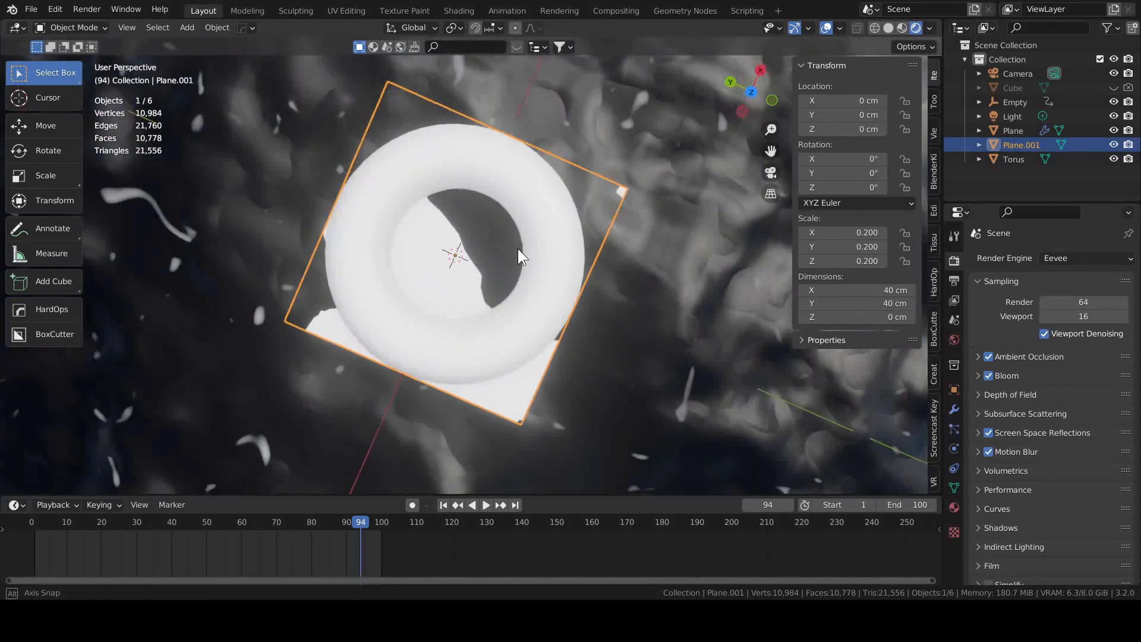
pyautogui.press('KP_7')
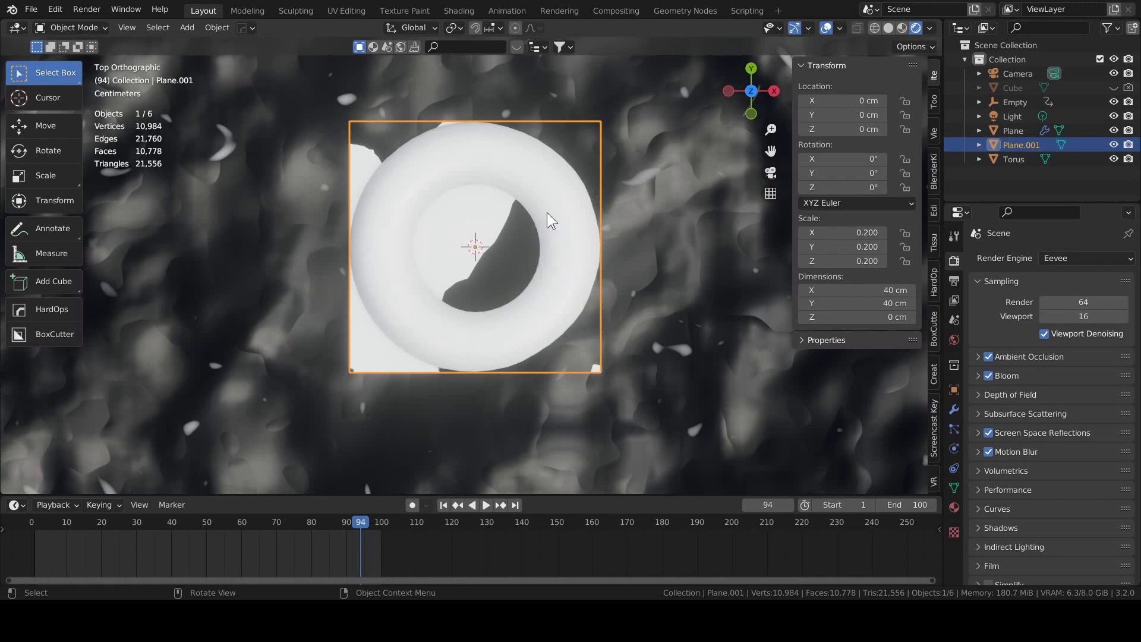
pyautogui.scroll(-2, 546, 212)
pyautogui.press('Tab')
pyautogui.press('Tab')
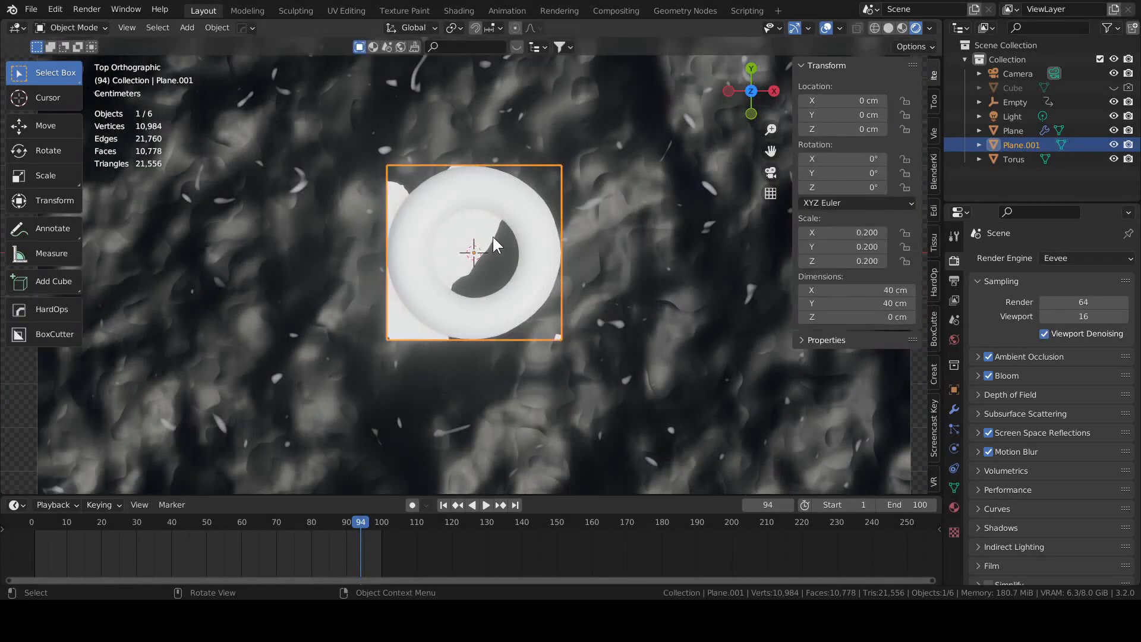
pyautogui.scroll(3, 493, 237)
pyautogui.moveTo(422, 187); pyautogui.dragTo(482, 220, button='middle')
pyautogui.scroll(-3, 540, 223)
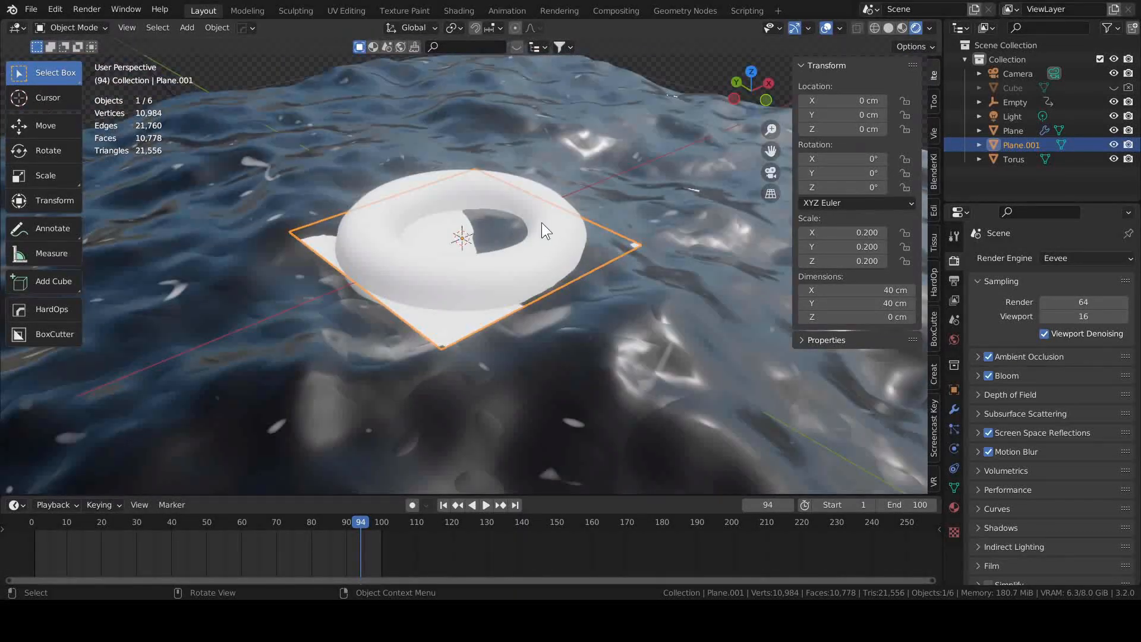
pyautogui.scroll(3, 546, 285)
pyautogui.scroll(-4, 534, 284)
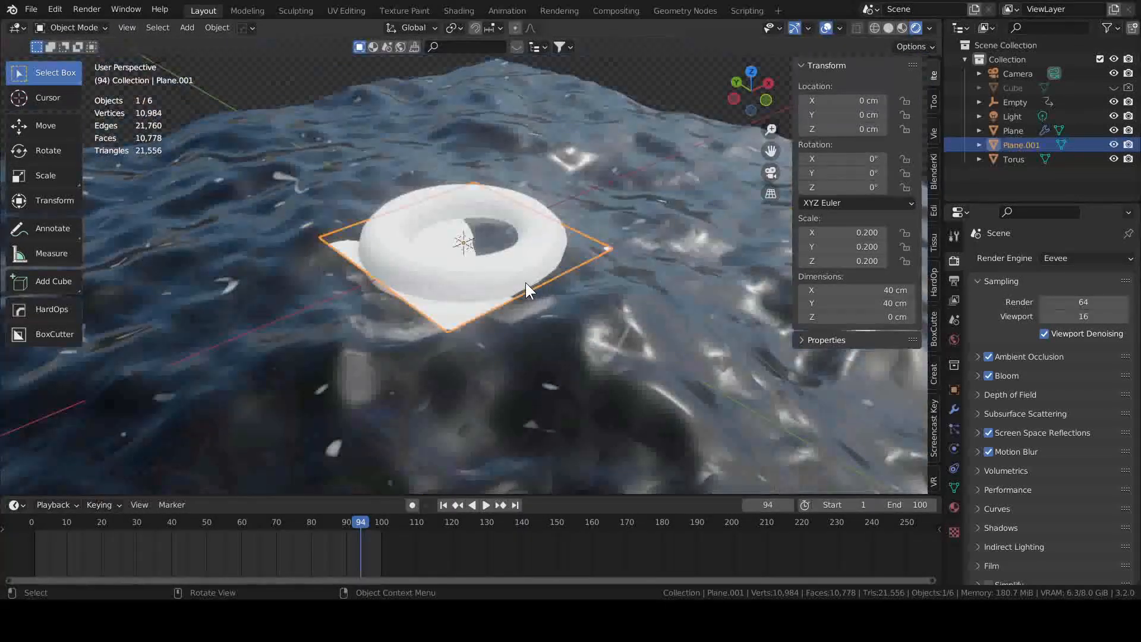
# Subdivide the small plane in Edit Mode with 20 cuts
pyautogui.press('Tab')
pyautogui.moveTo(478, 303); pyautogui.dragTo(440, 351, button='middle')
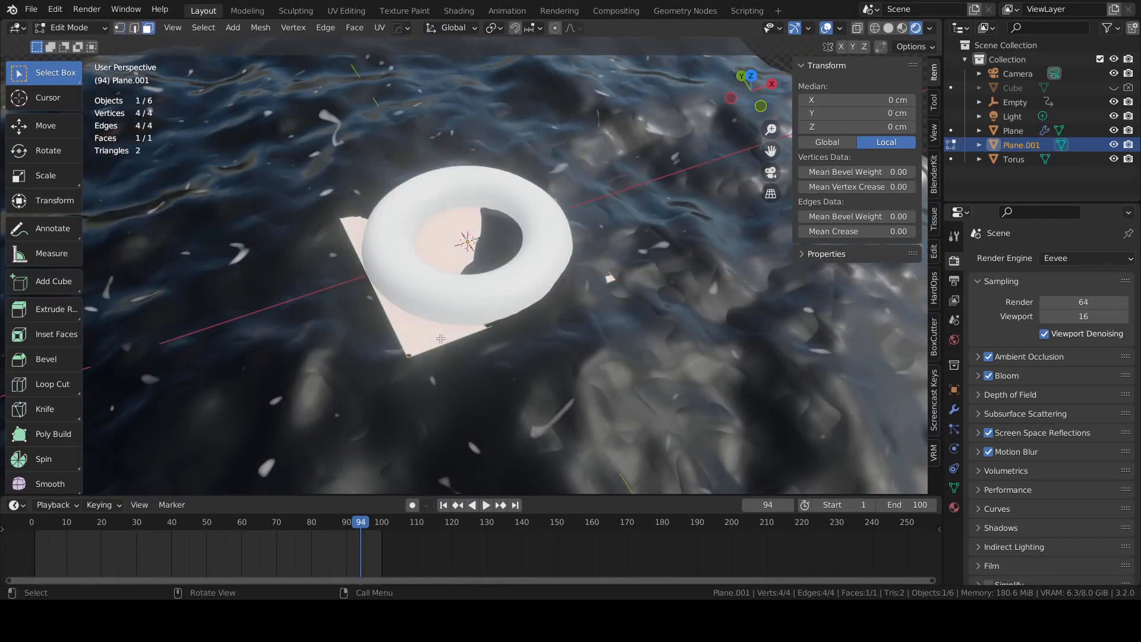
pyautogui.rightClick(436, 336)
pyautogui.click(435, 334)
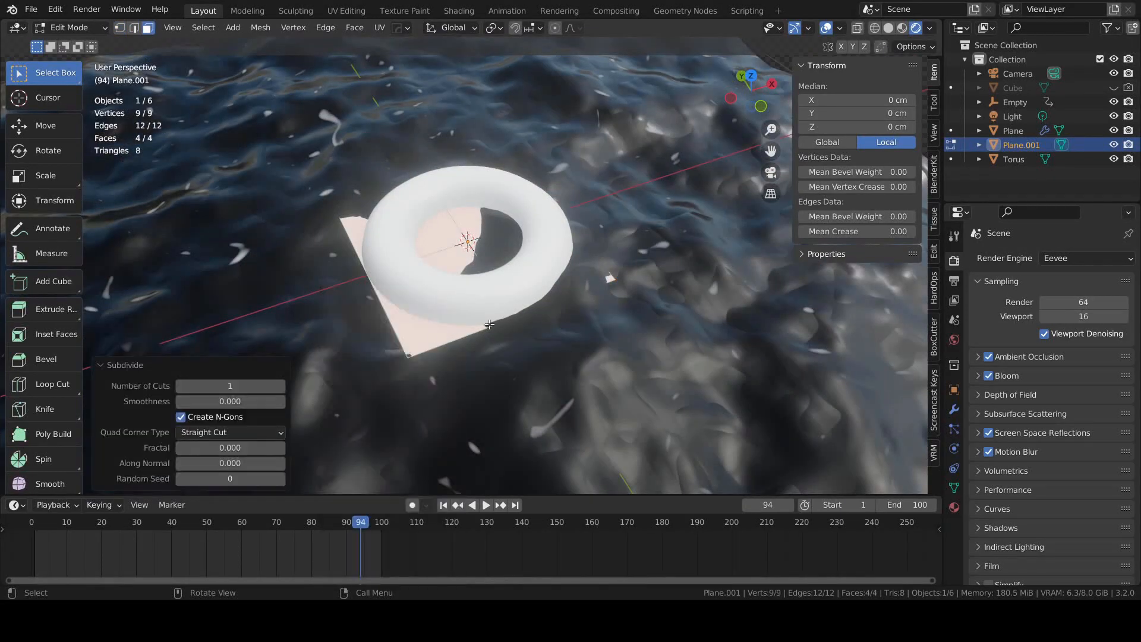
pyautogui.click(259, 387)
pyautogui.press('Return')
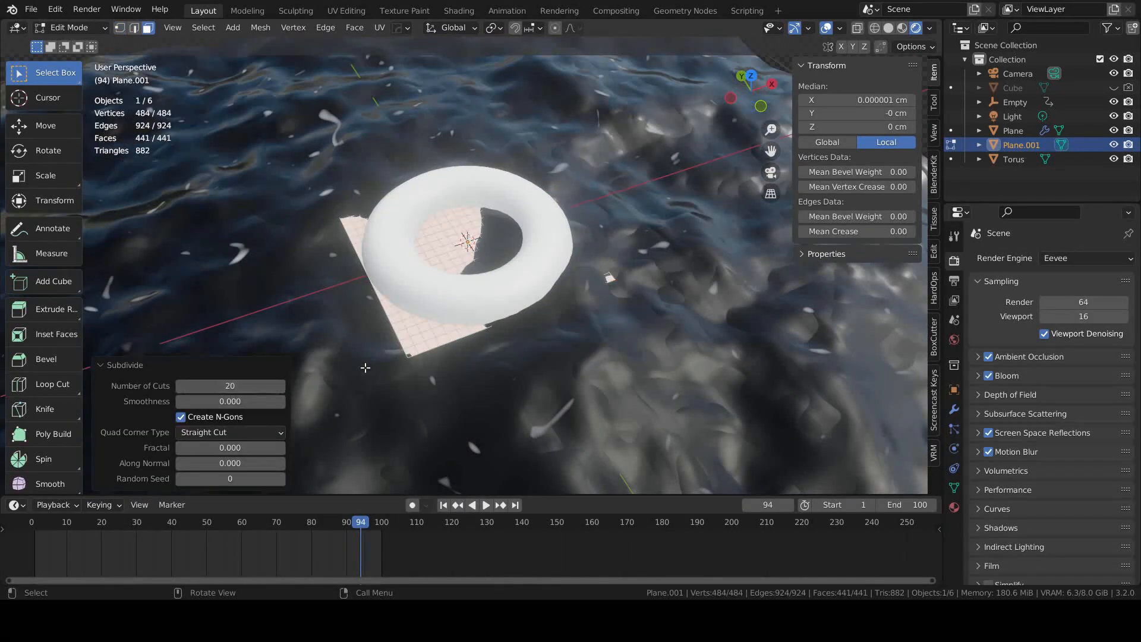
# Examine how the subdivided guide plane sits beneath the torus on the water surface from several angles
pyautogui.scroll(3, 402, 358)
pyautogui.scroll(-5, 444, 348)
pyautogui.moveTo(433, 351); pyautogui.dragTo(475, 336, button='middle')
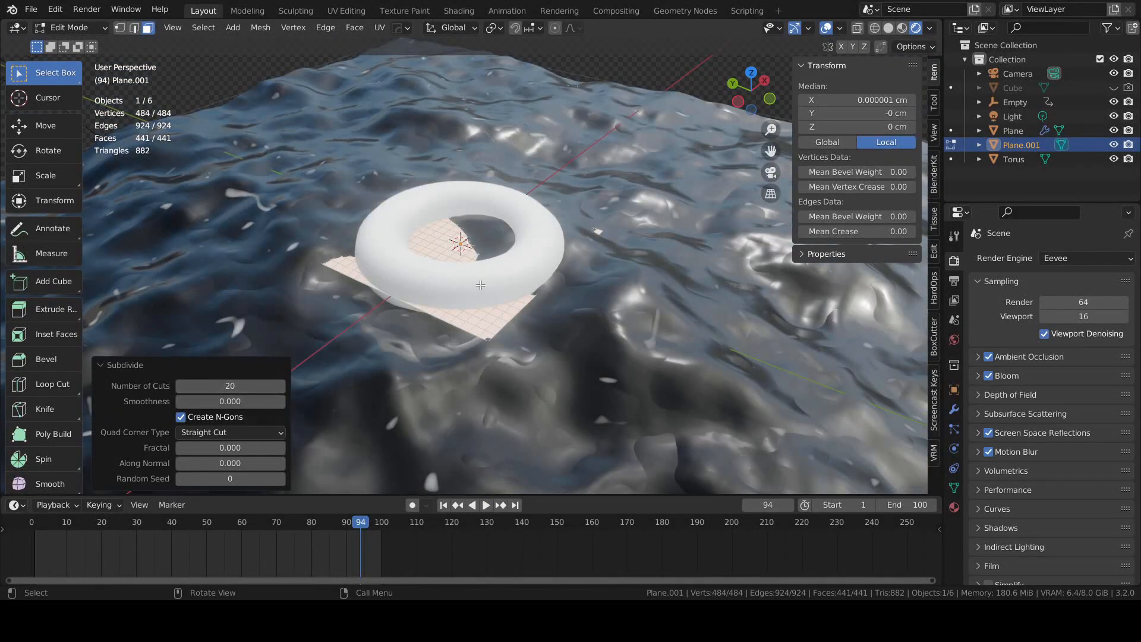
pyautogui.scroll(3, 476, 301)
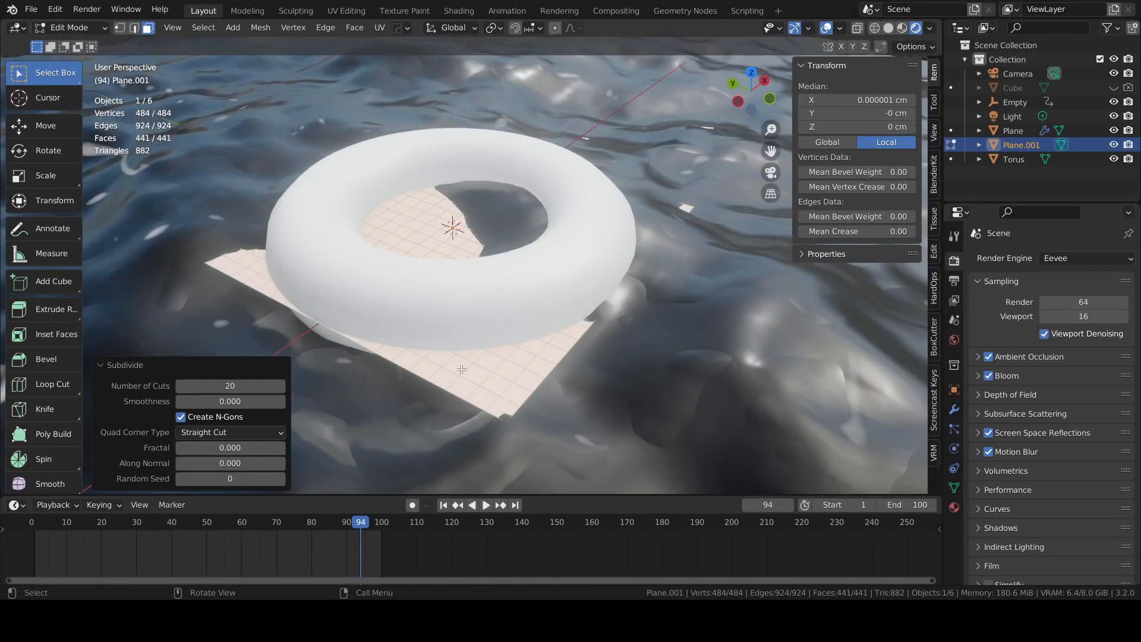
pyautogui.moveTo(455, 358); pyautogui.dragTo(498, 292, button='middle')
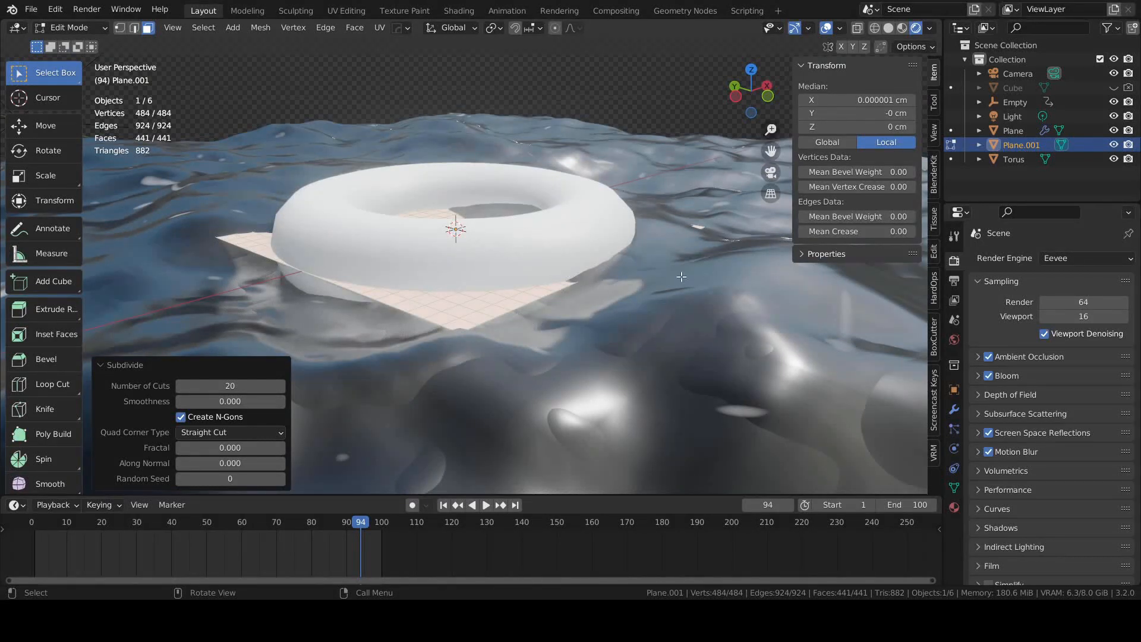
pyautogui.moveTo(422, 323); pyautogui.dragTo(551, 307, button='middle')
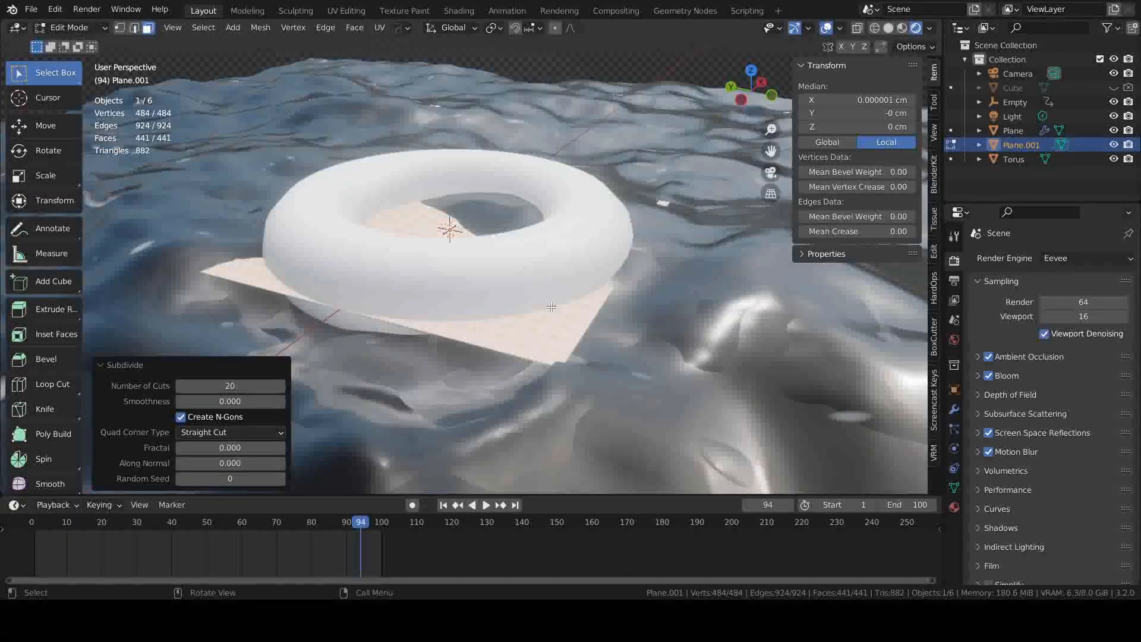
pyautogui.scroll(-4, 546, 326)
pyautogui.scroll(4, 539, 325)
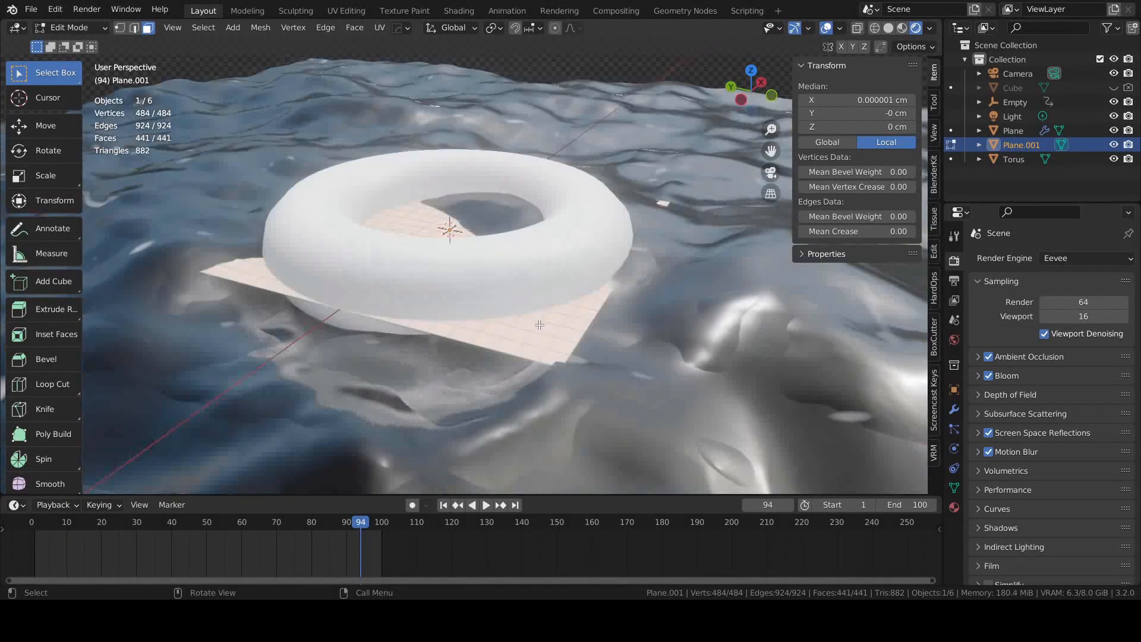
# Create a vertex group on the guide plane and return to Object Mode
pyautogui.press('1')
pyautogui.press('3')
pyautogui.click(954, 486)
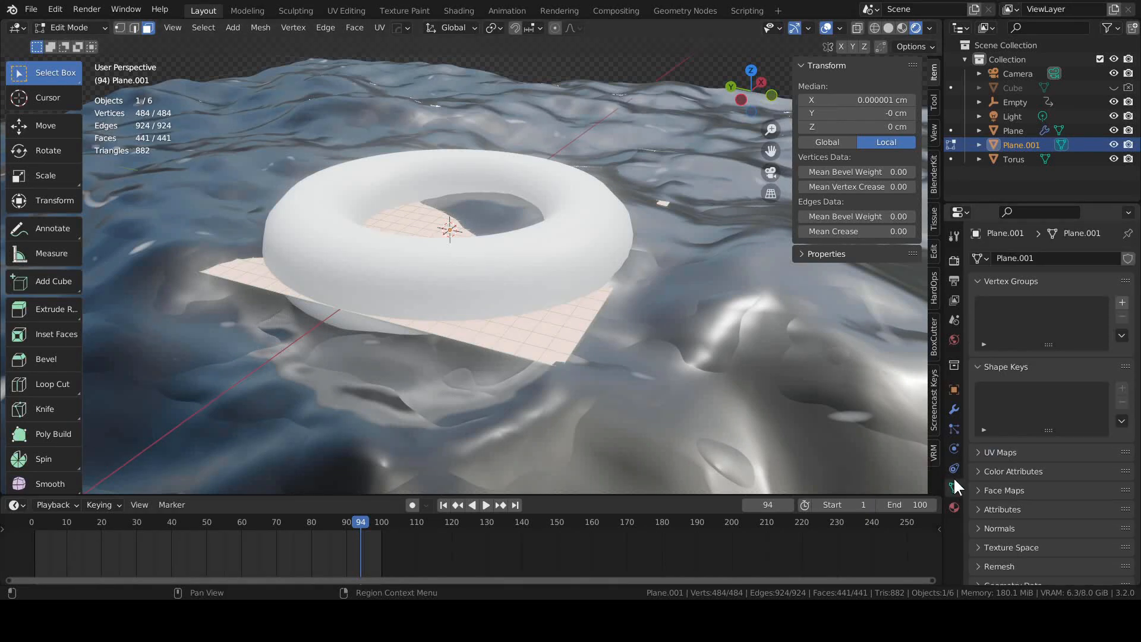
pyautogui.click(1122, 303)
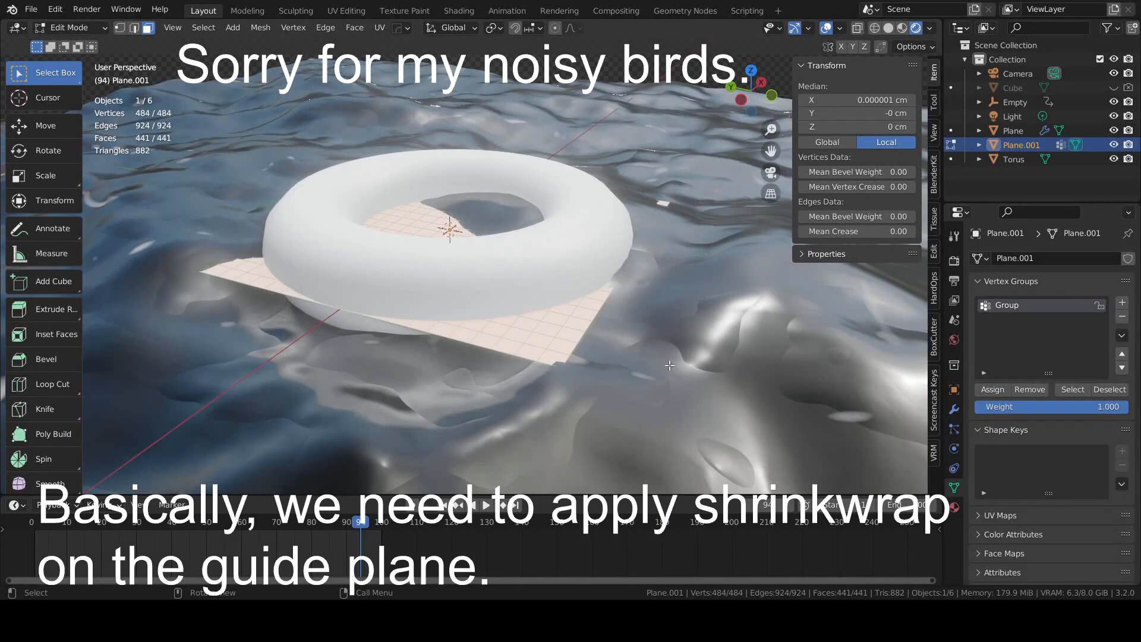
pyautogui.scroll(2, 640, 357)
pyautogui.press('Tab')
pyautogui.scroll(-2, 624, 353)
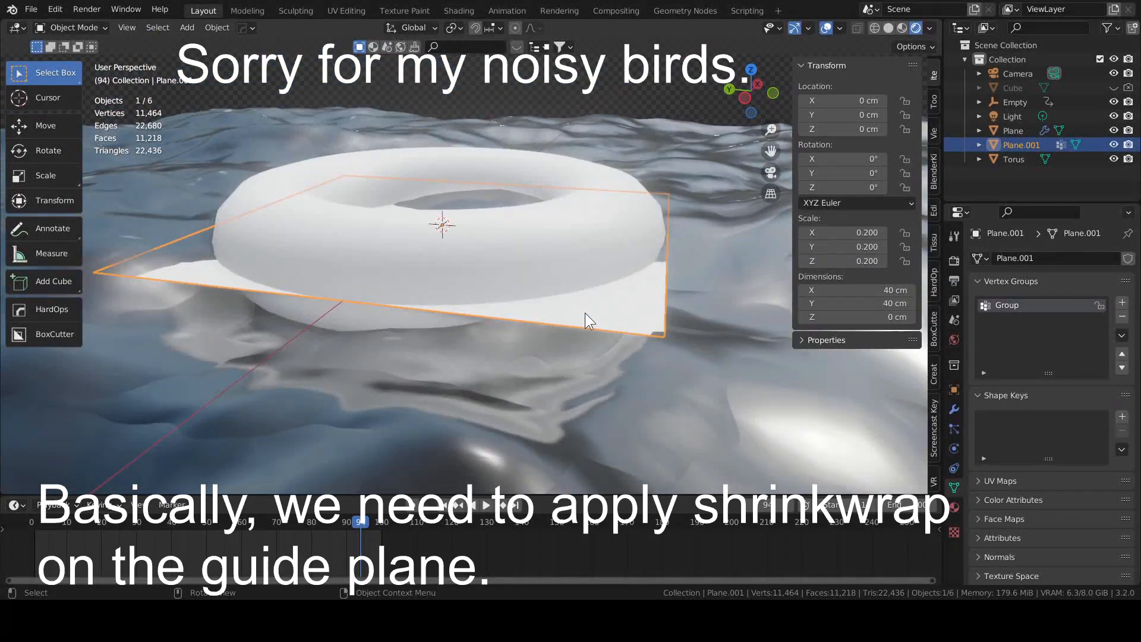
# Add a Shrinkwrap modifier to the guide plane
pyautogui.scroll(-2, 580, 313)
pyautogui.scroll(3, 585, 314)
pyautogui.click(954, 409)
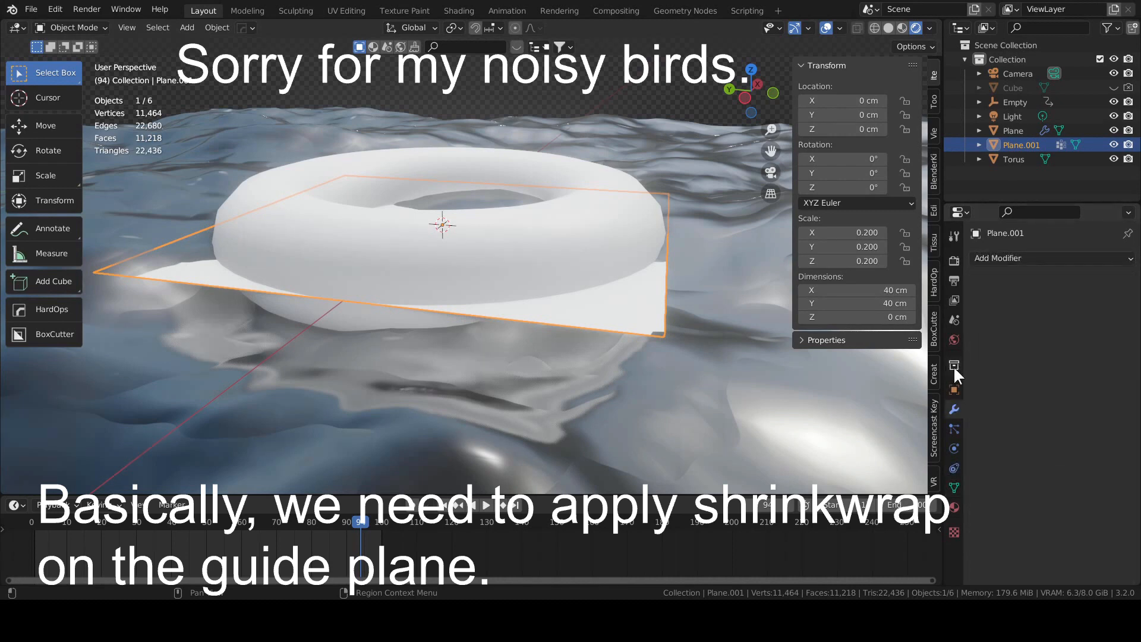
pyautogui.click(975, 258)
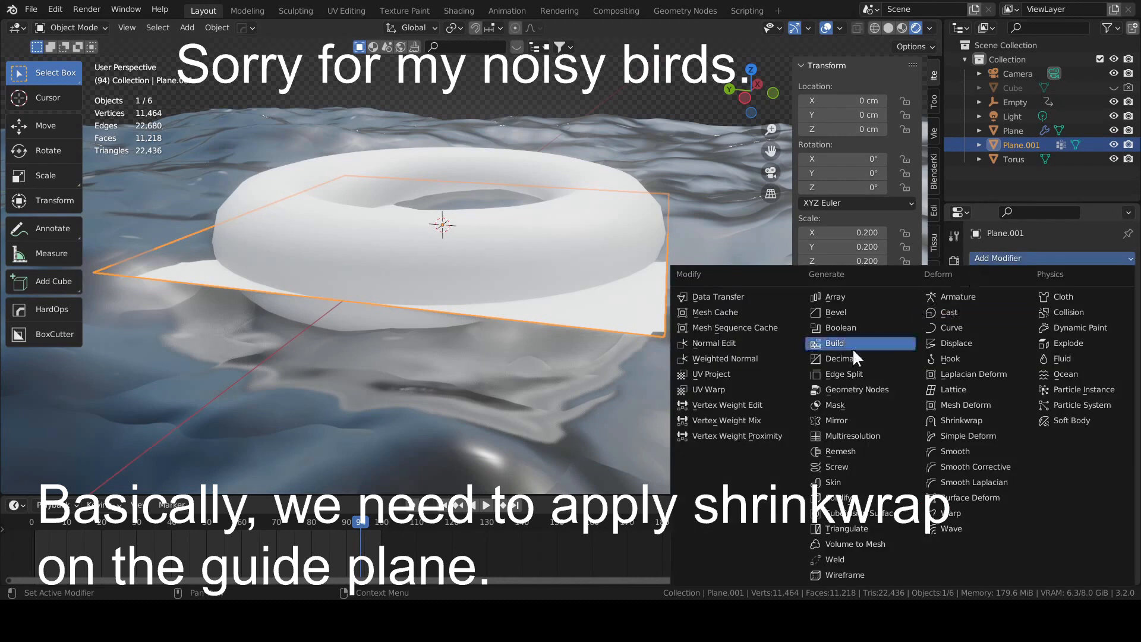
pyautogui.click(957, 419)
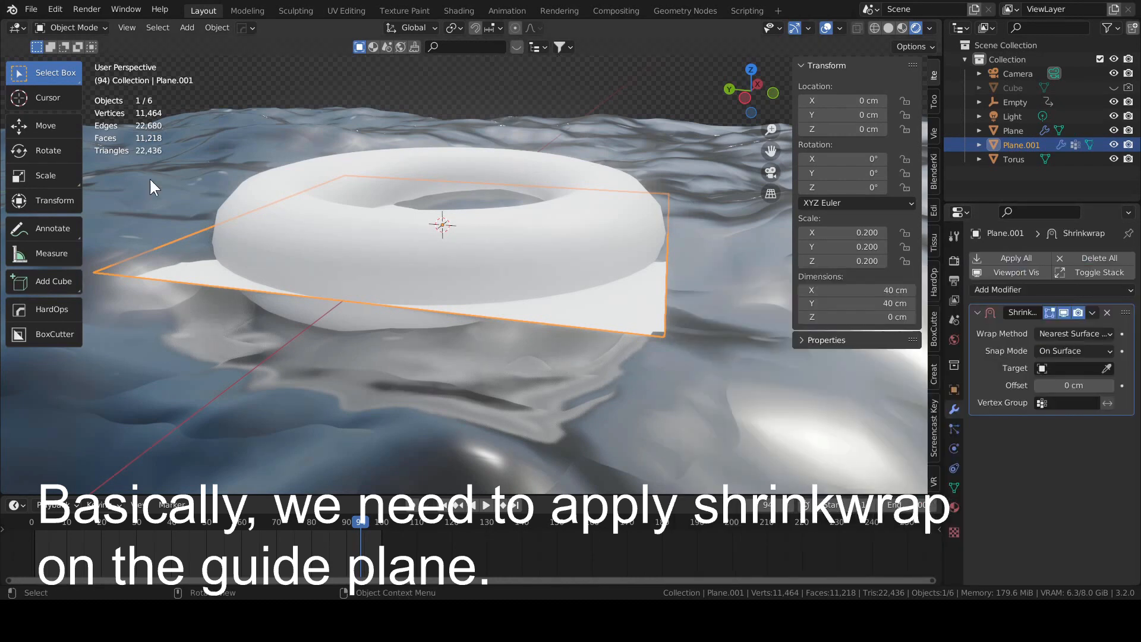
# Rename the large water surface plane as Plane-Ocean
pyautogui.click(1072, 369)
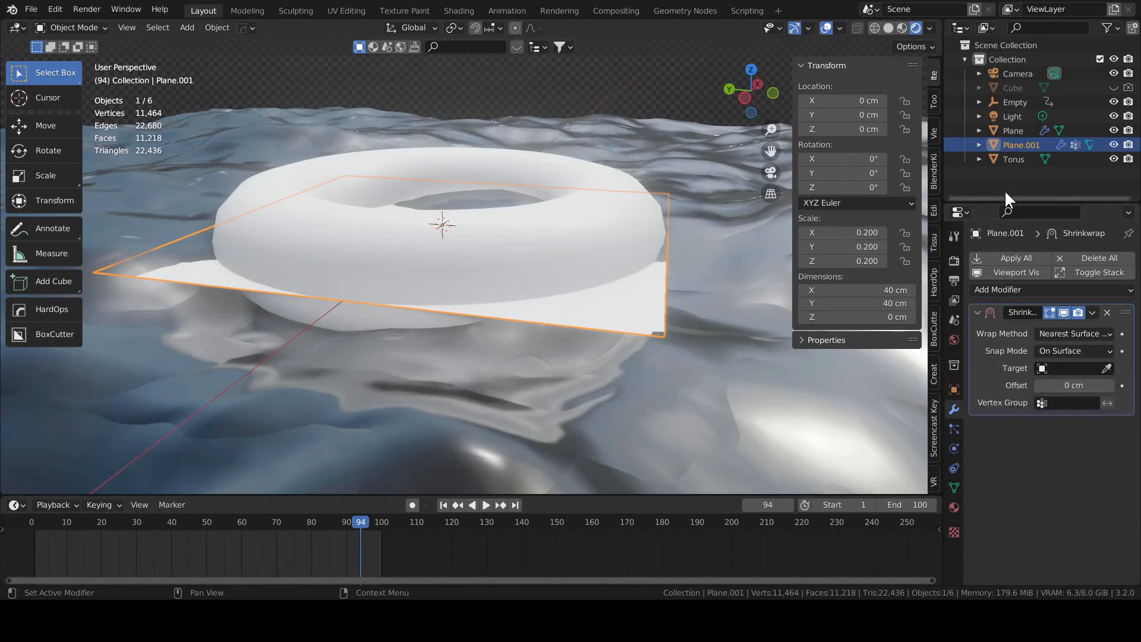
pyautogui.click(1017, 130)
pyautogui.doubleClick(1020, 134)
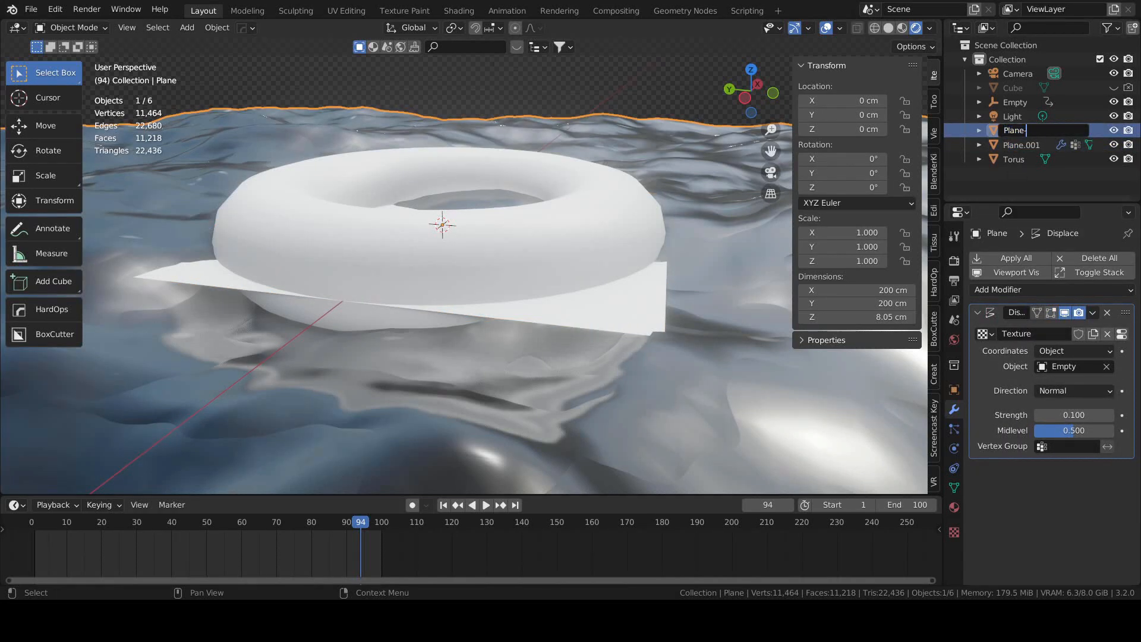
pyautogui.write('-Ocean')
pyautogui.press('Return')
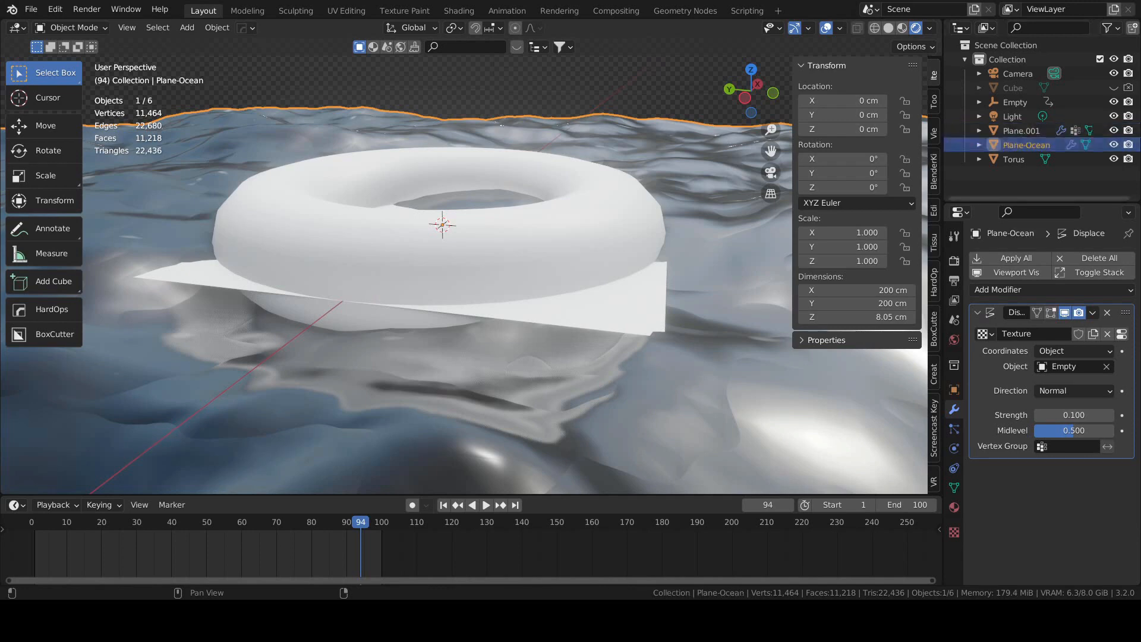
# Rename the small plane under the torus as Plane-Guide
pyautogui.click(1020, 127)
pyautogui.doubleClick(1021, 131)
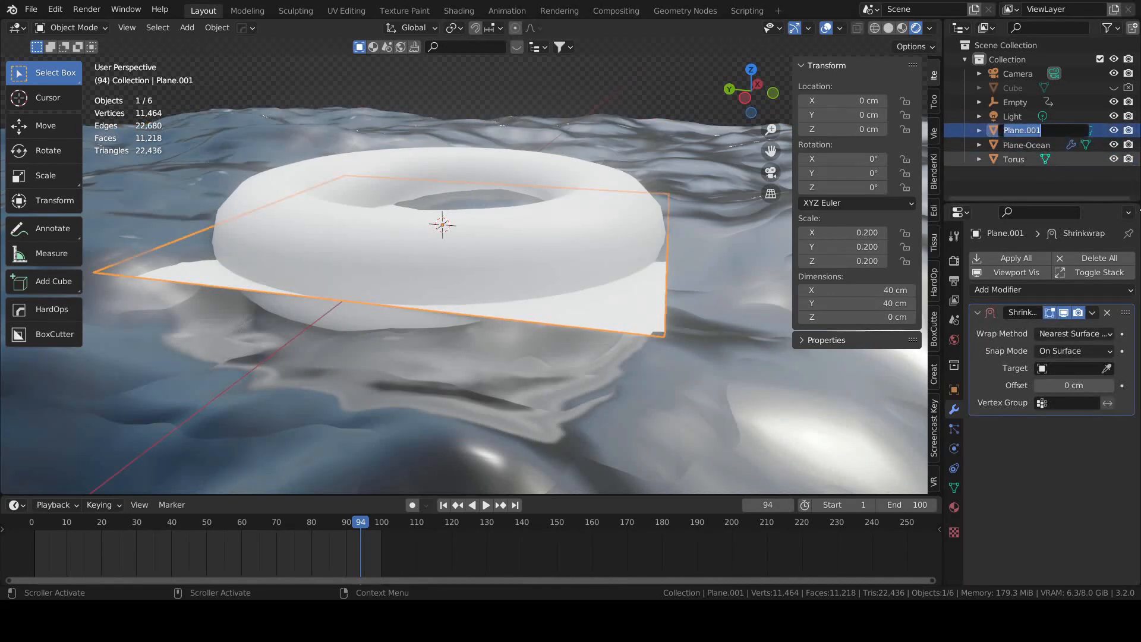
pyautogui.press('End')
pyautogui.press('BackSpace')
pyautogui.press('BackSpace')
pyautogui.press('BackSpace')
pyautogui.press('BackSpace')
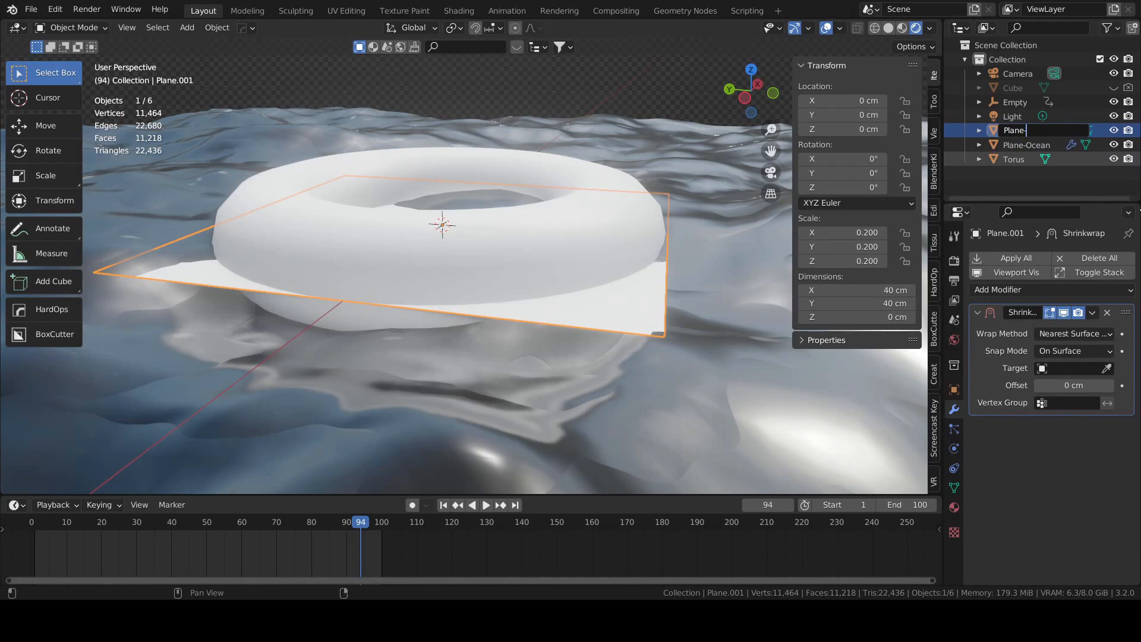
pyautogui.press('Return')
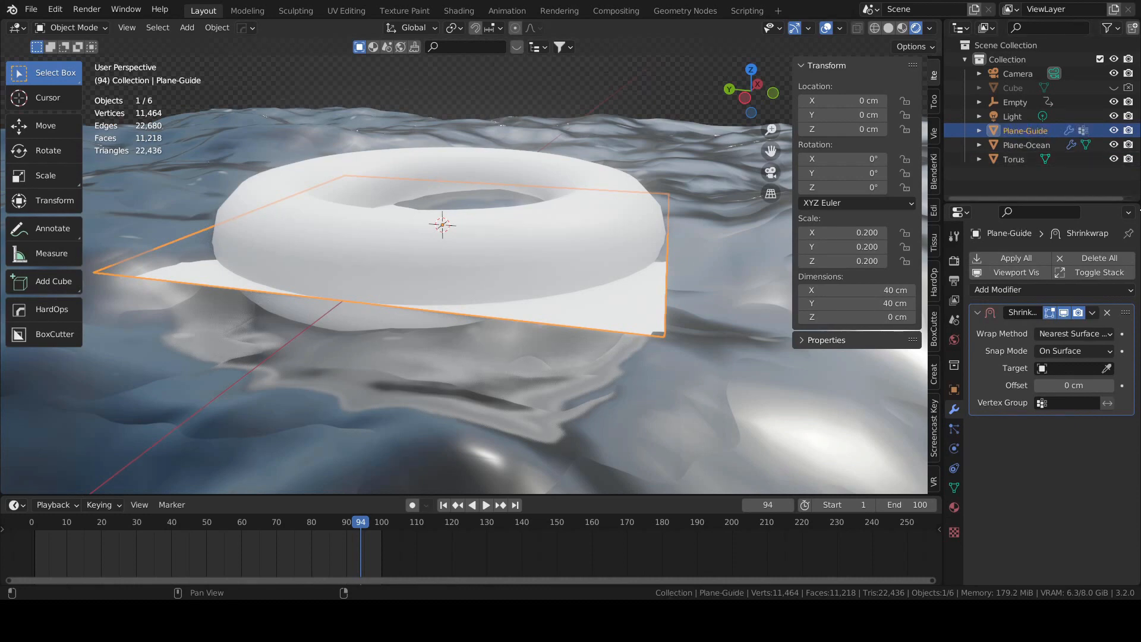
pyautogui.press('F2')
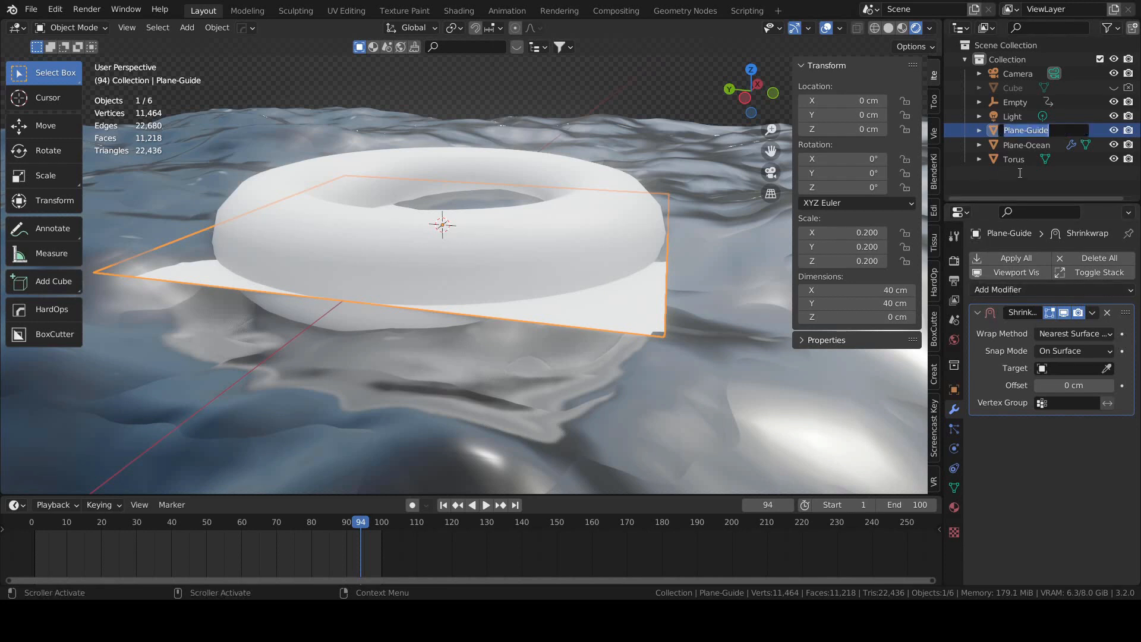
pyautogui.click(1037, 167)
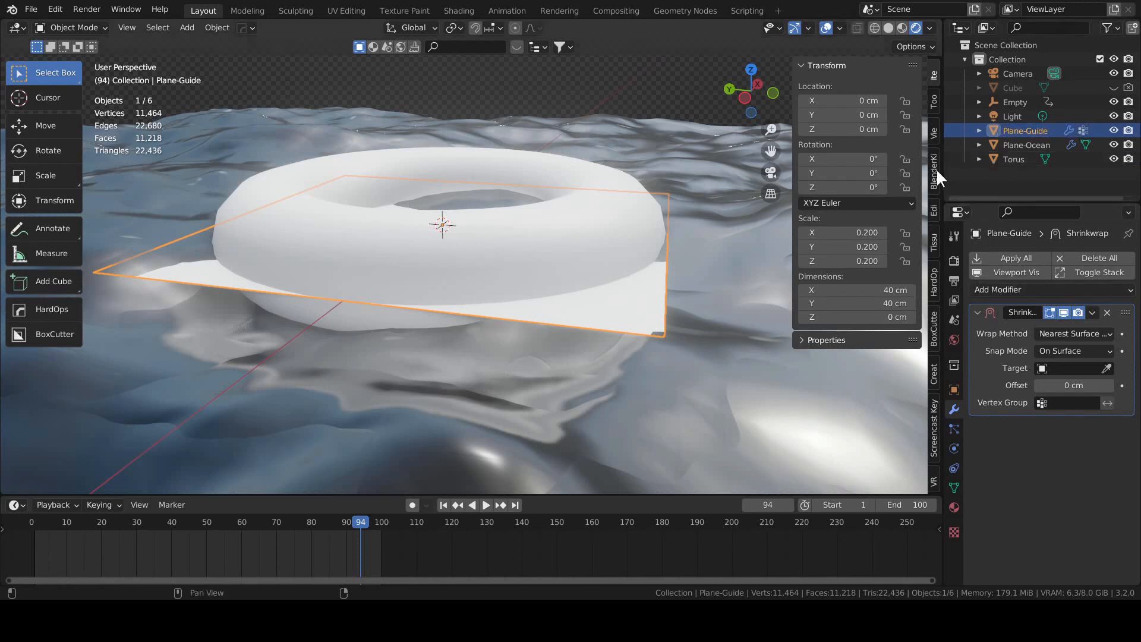
# Set Plane-Ocean as the guide plane's Shrinkwrap target and check the fit by hiding and showing the guide plane
pyautogui.click(1063, 368)
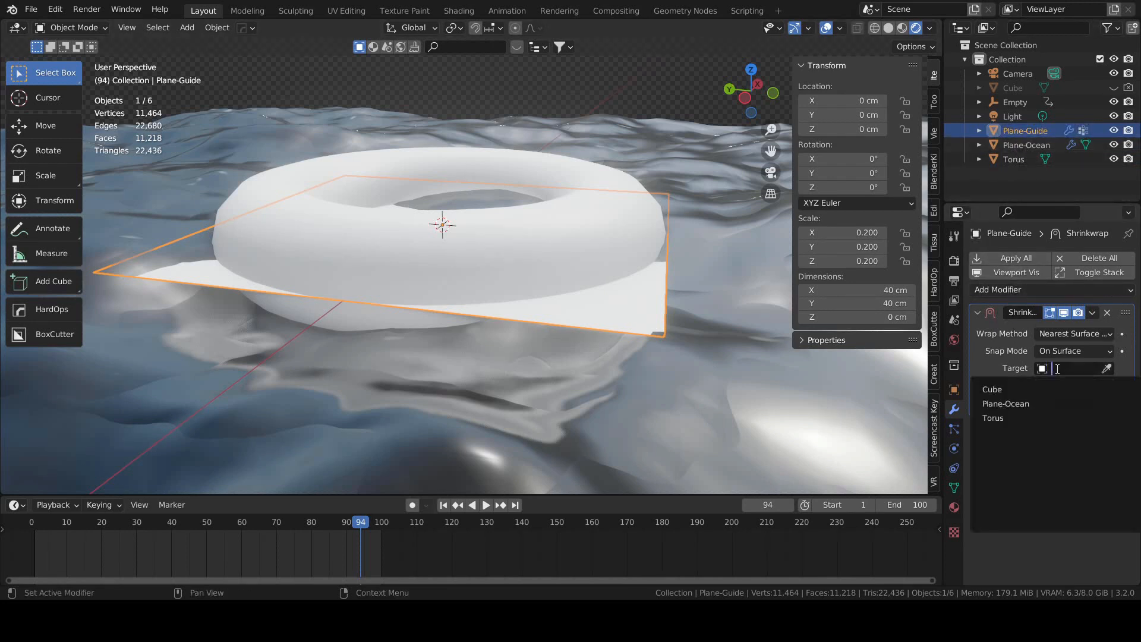
pyautogui.click(1024, 403)
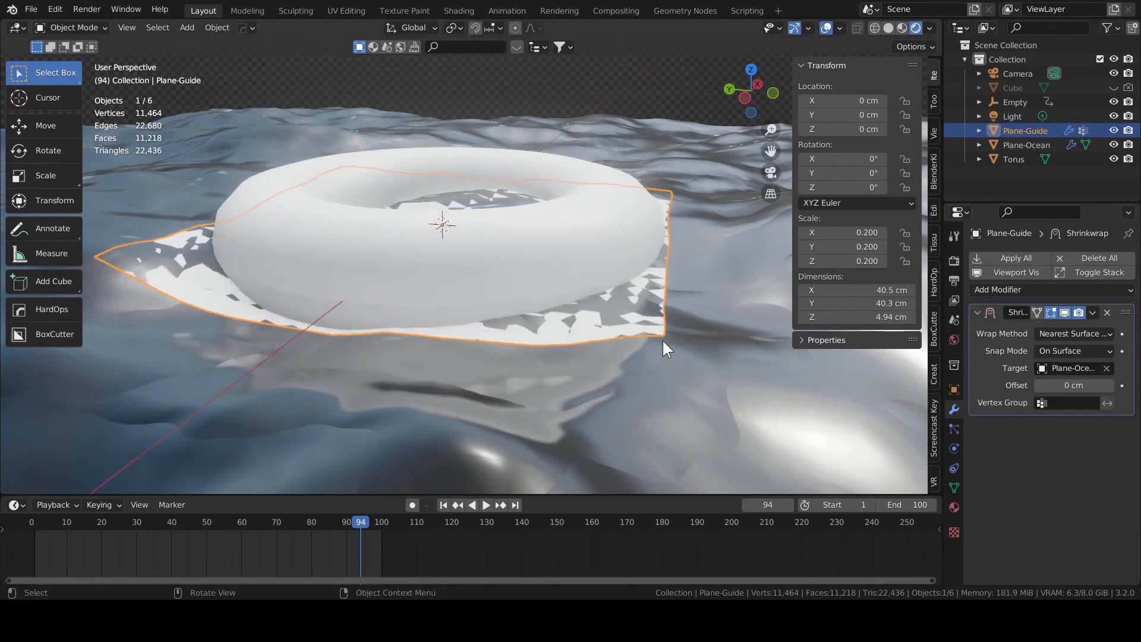
pyautogui.moveTo(662, 339); pyautogui.dragTo(593, 315, button='middle')
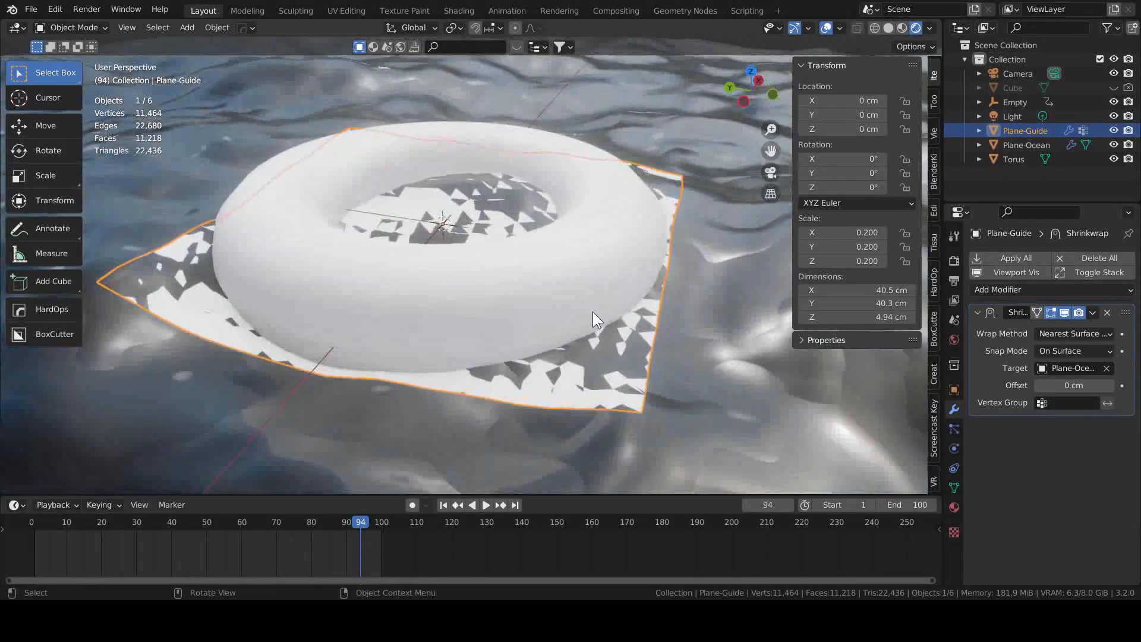
pyautogui.click(1114, 129)
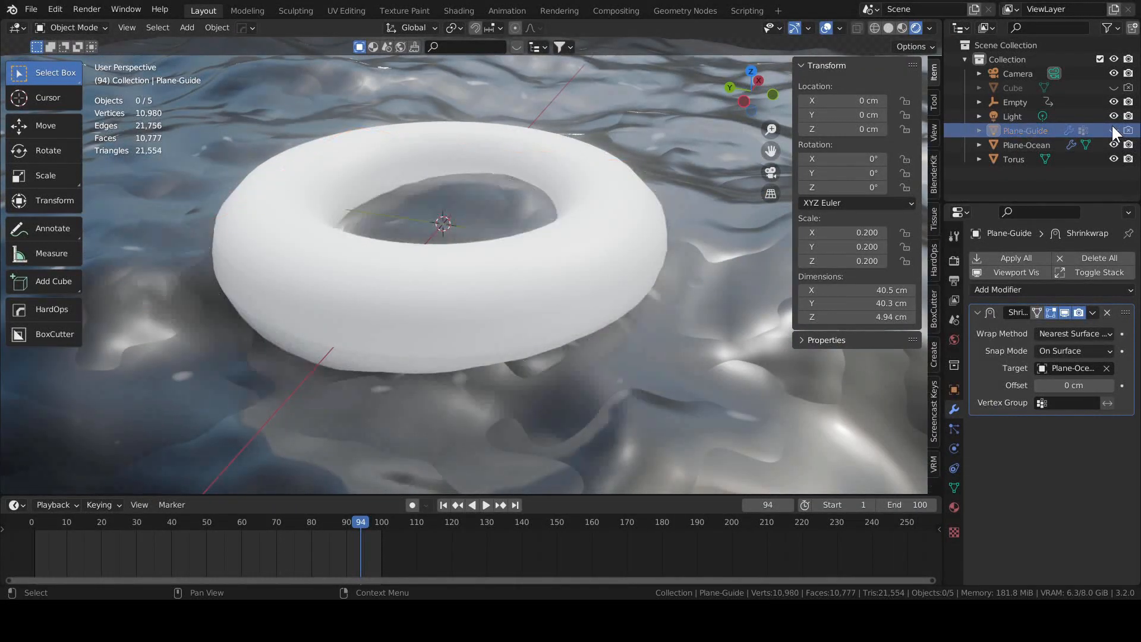
pyautogui.click(1114, 131)
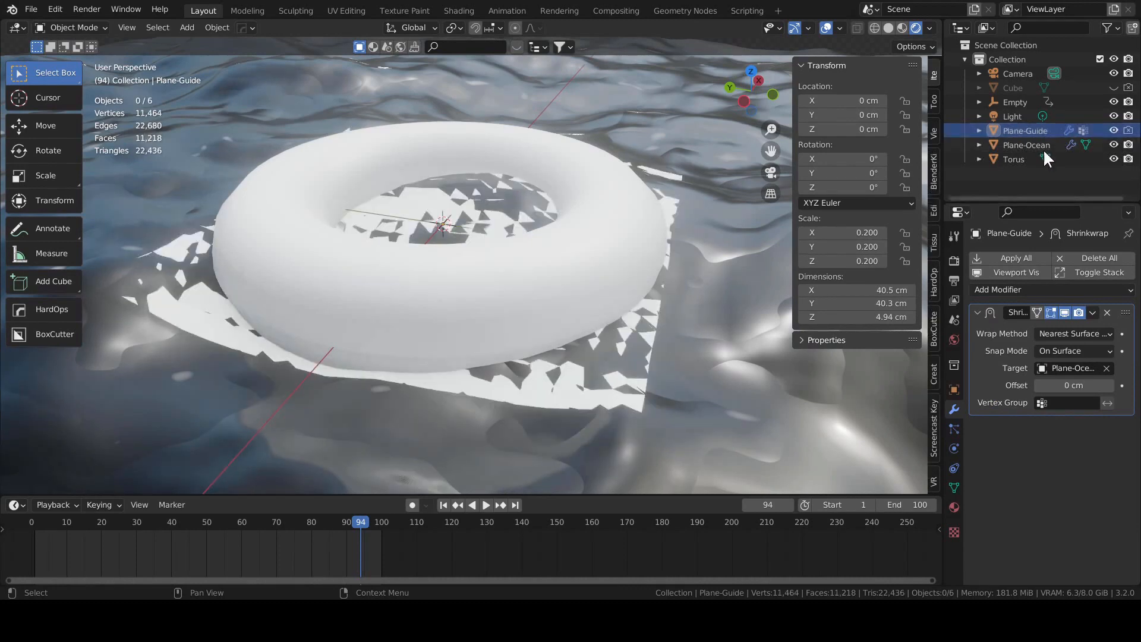
pyautogui.moveTo(737, 270); pyautogui.dragTo(712, 275, button='middle')
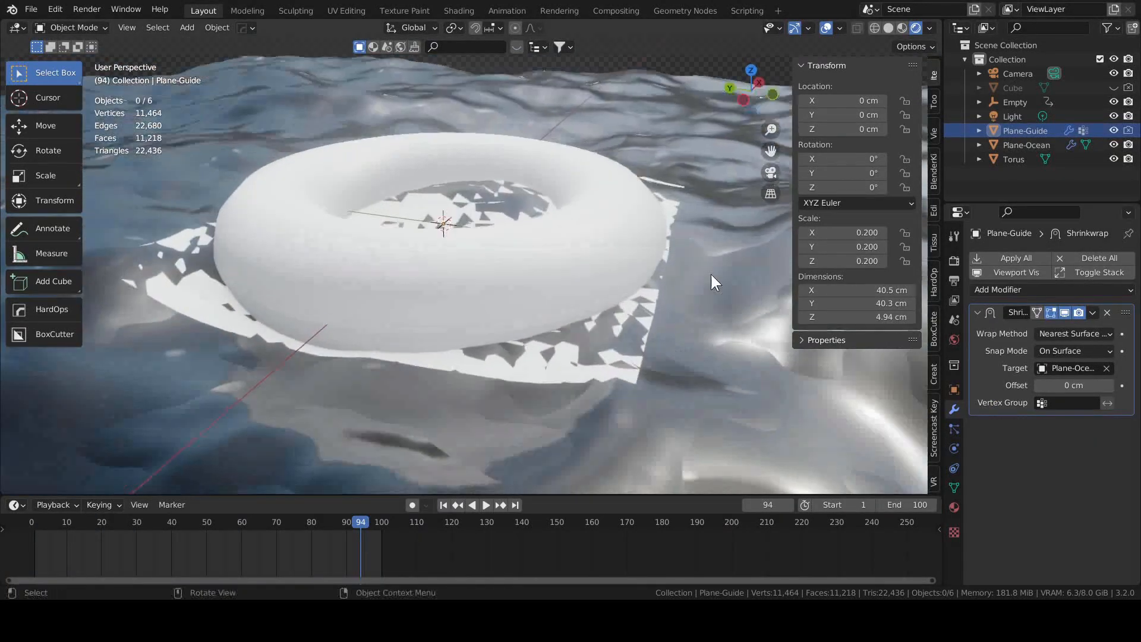
# Add a Copy Location and a Copy Rotation constraint to the torus
pyautogui.click(585, 259)
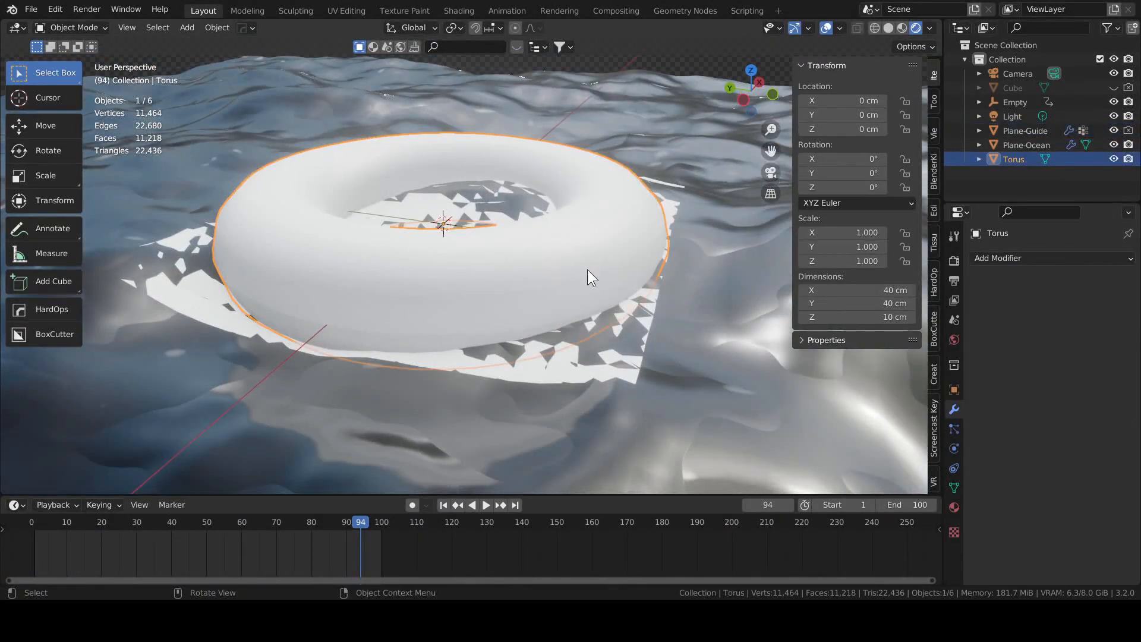
pyautogui.click(955, 449)
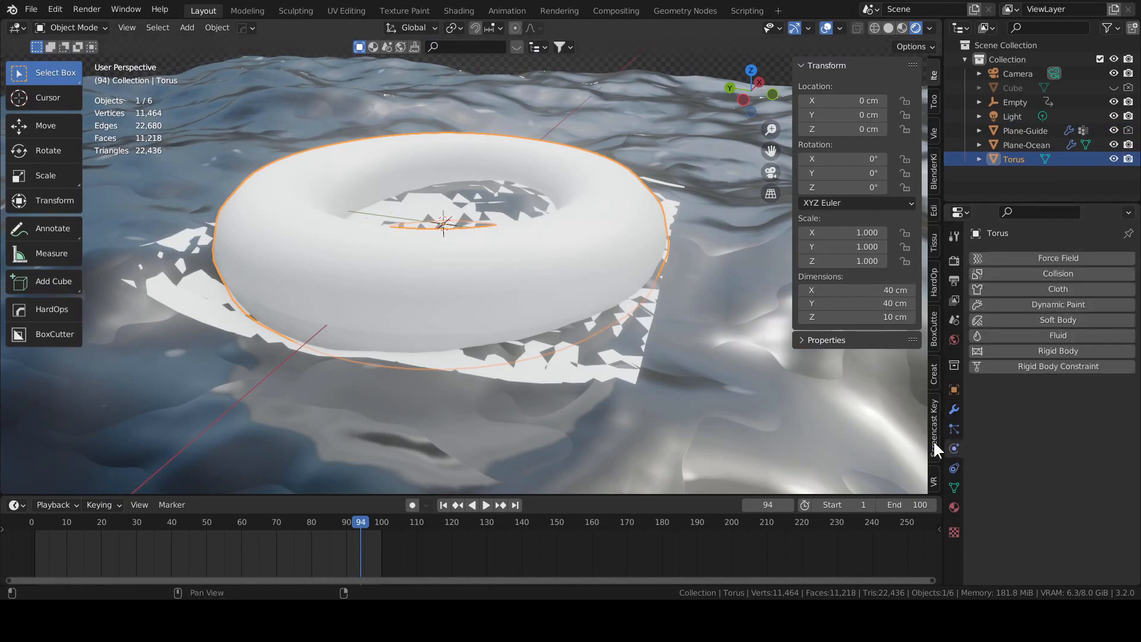
pyautogui.click(954, 487)
pyautogui.click(954, 469)
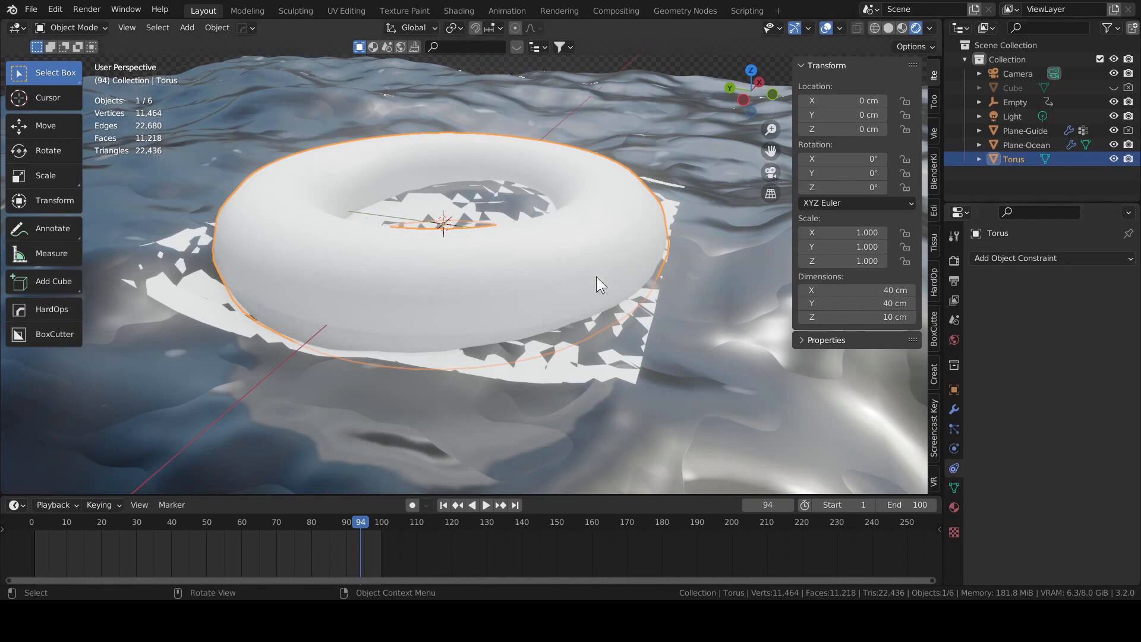
pyautogui.moveTo(561, 350); pyautogui.dragTo(565, 241, button='middle')
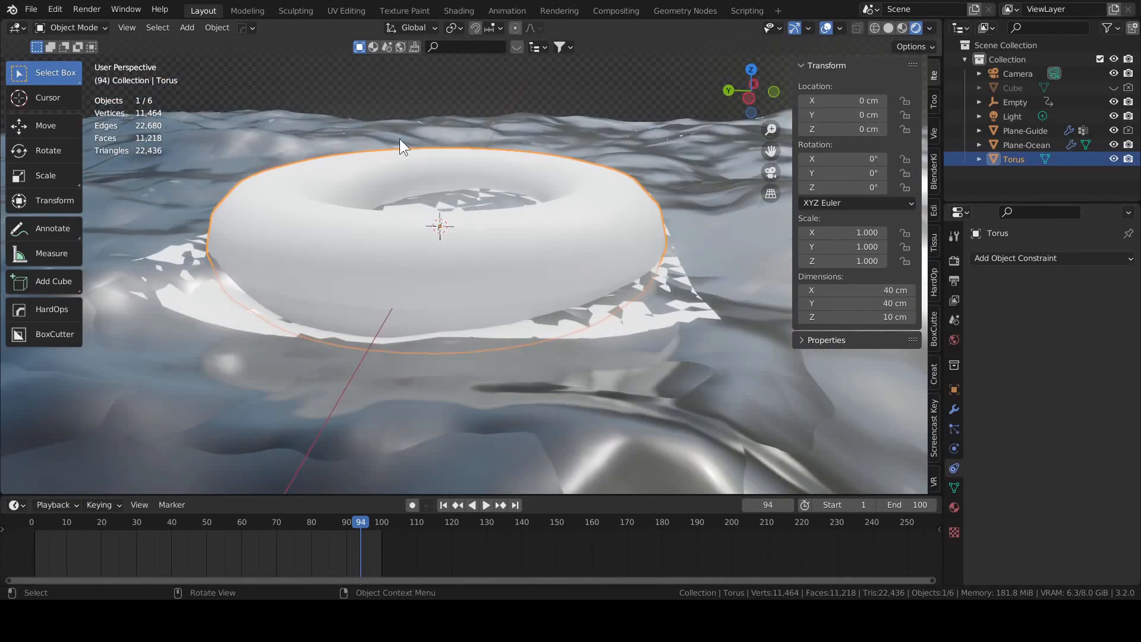
pyautogui.moveTo(633, 308); pyautogui.dragTo(624, 367, button='middle')
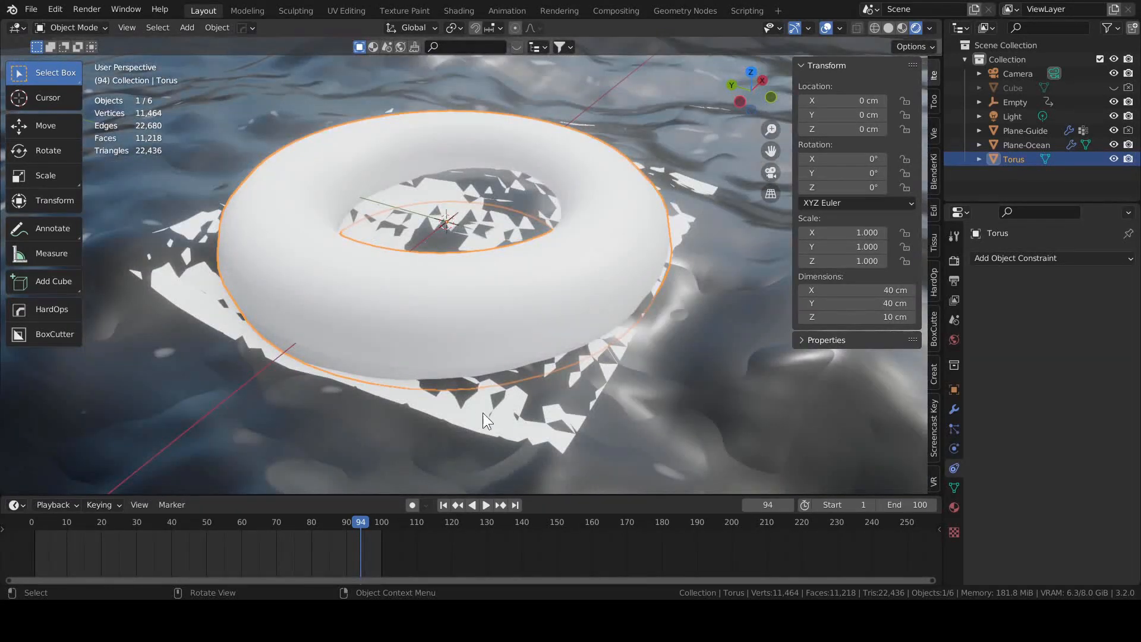
pyautogui.moveTo(483, 412); pyautogui.dragTo(550, 403, button='middle')
pyautogui.moveTo(589, 321); pyautogui.dragTo(702, 324, button='middle')
pyautogui.click(994, 260)
pyautogui.click(894, 297)
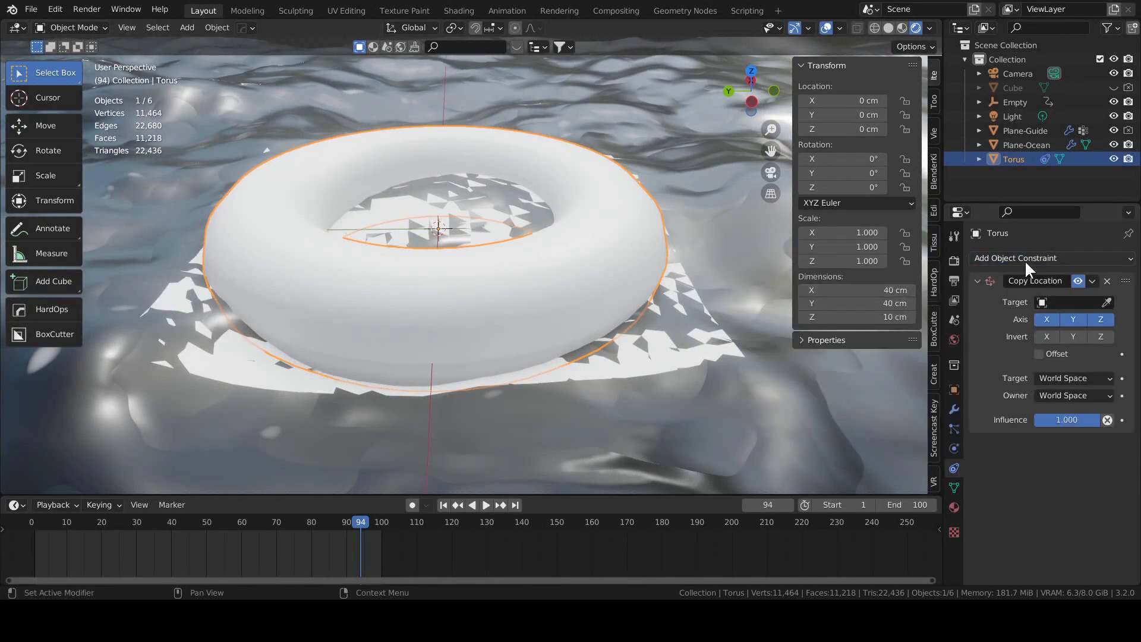
pyautogui.click(1017, 260)
pyautogui.click(893, 312)
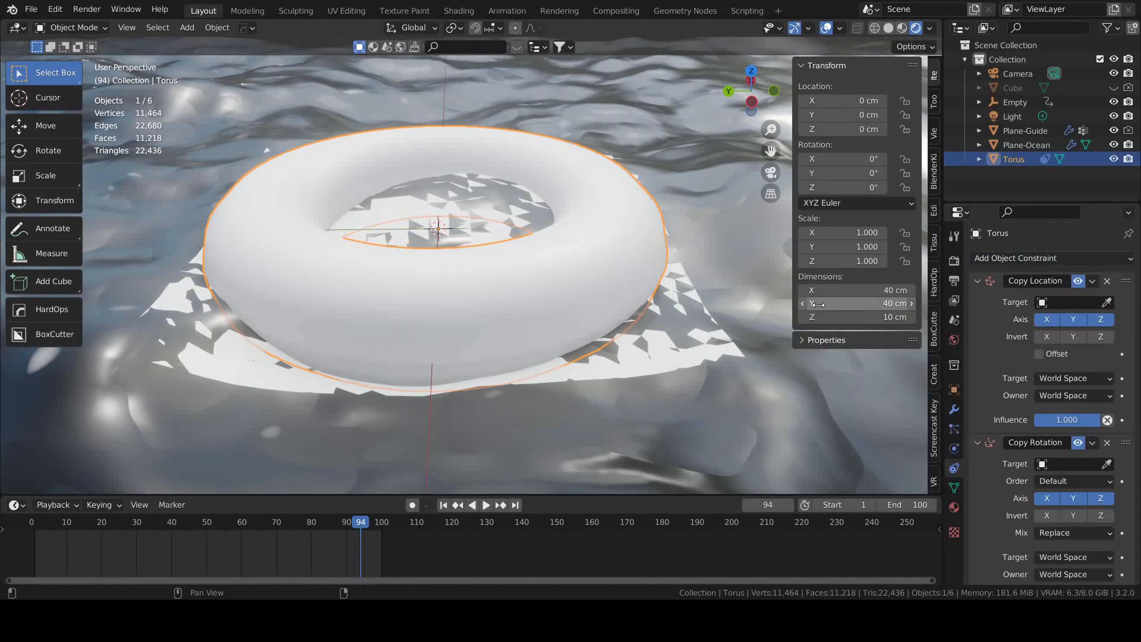
# Set the torus's Copy Location target to Plane-Guide with the vertex group Group
pyautogui.click(1062, 302)
pyautogui.click(1004, 381)
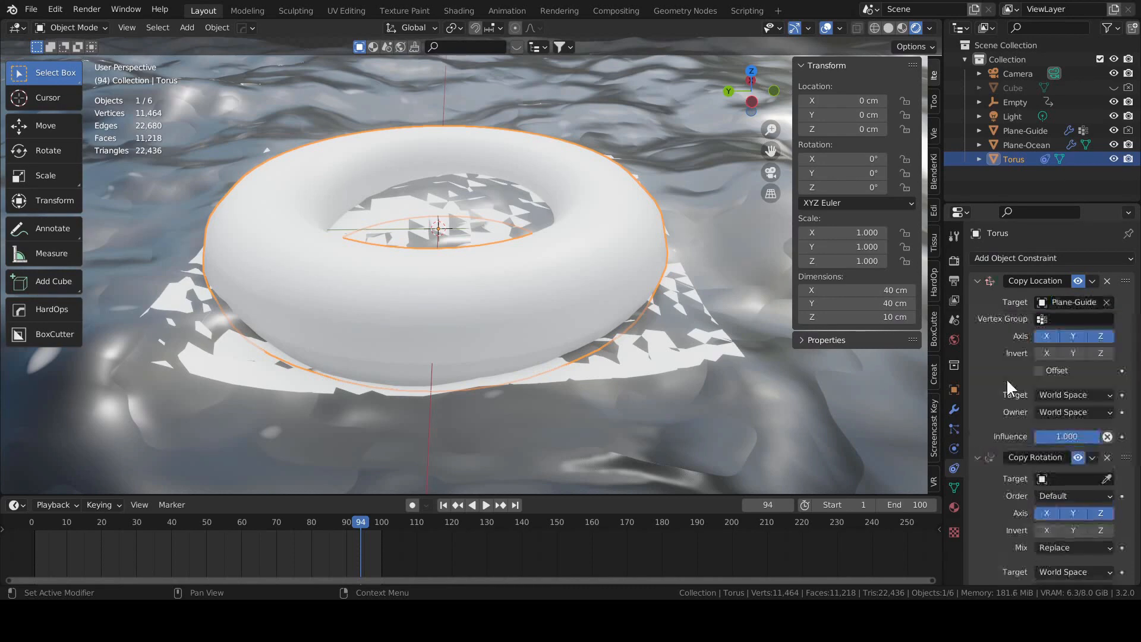
pyautogui.click(1072, 319)
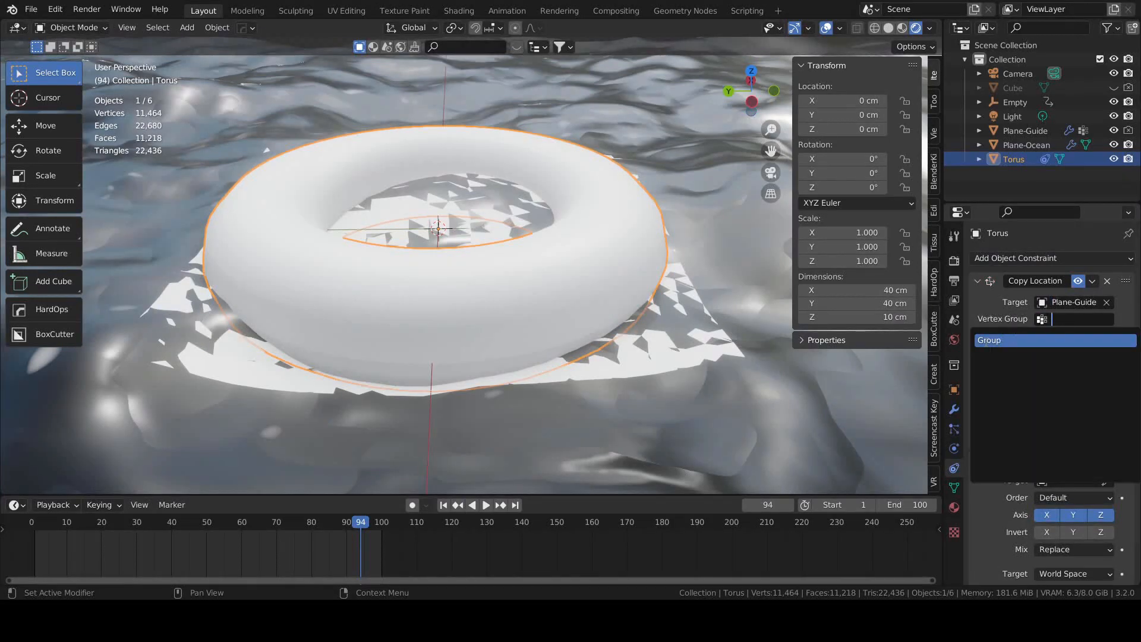
pyautogui.click(991, 341)
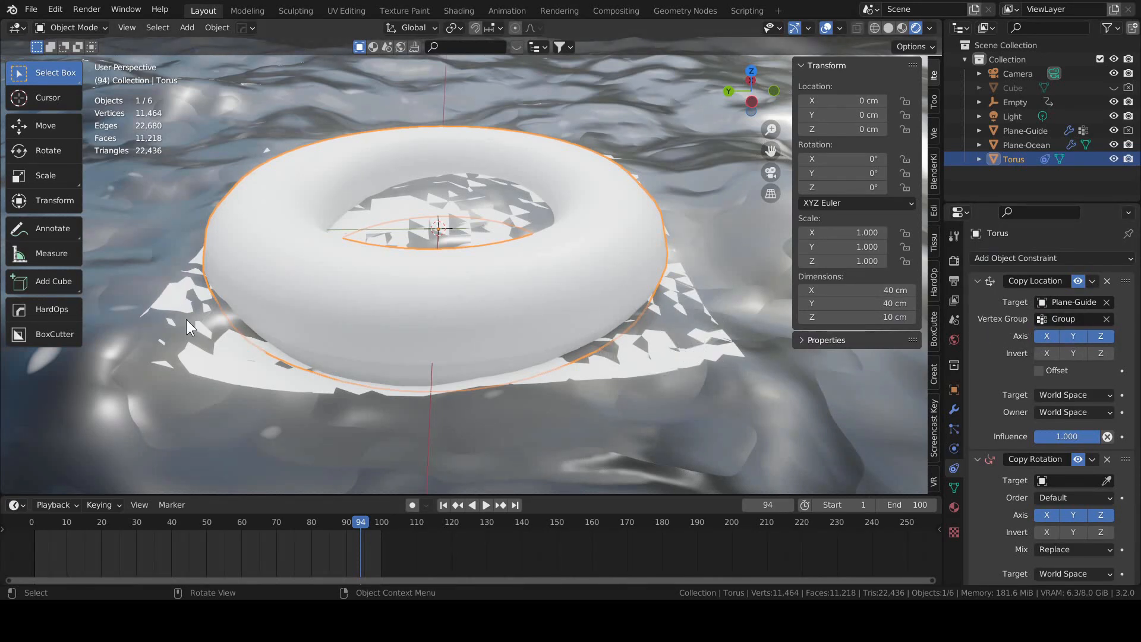
pyautogui.moveTo(187, 319); pyautogui.dragTo(309, 333, button='middle')
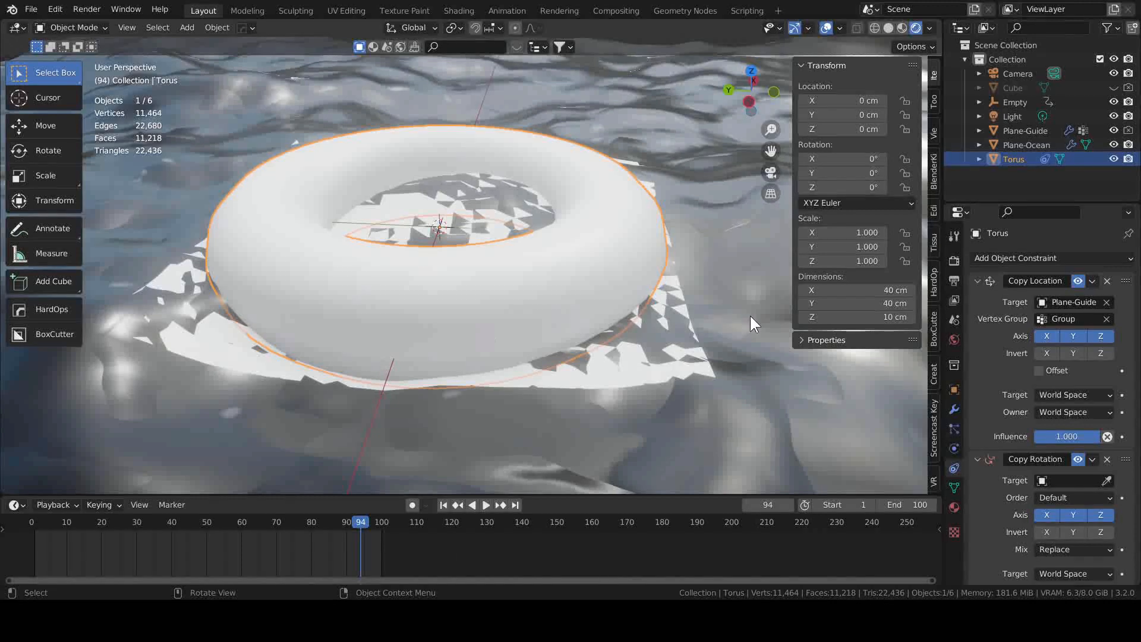
# Set the torus's Copy Rotation target to Plane-Guide with the vertex group Group
pyautogui.click(1077, 480)
pyautogui.click(1025, 390)
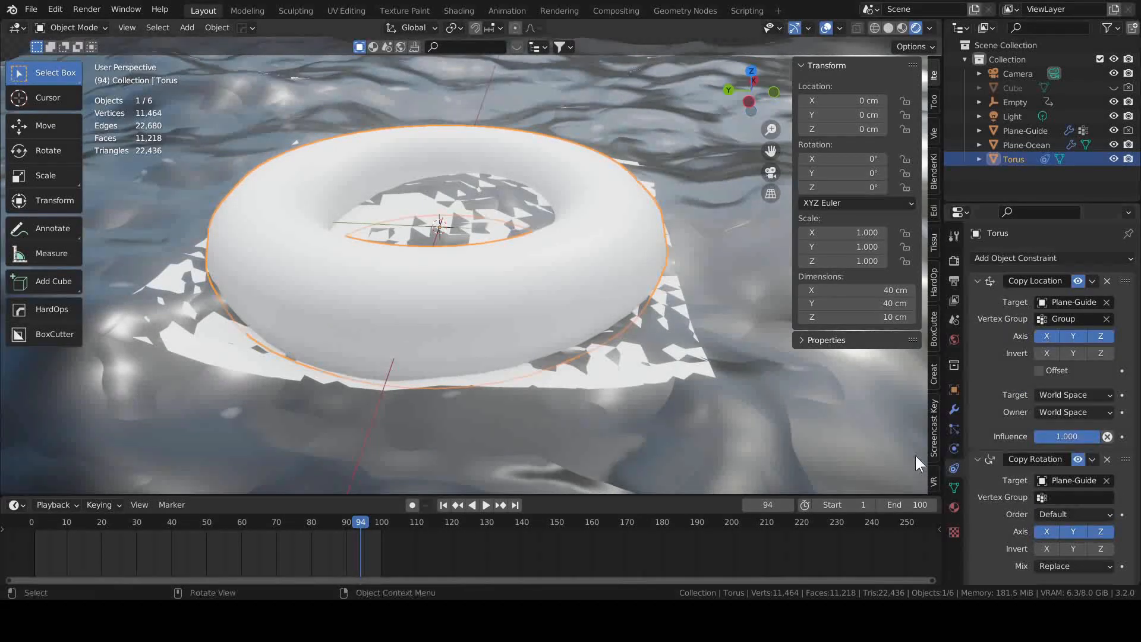
pyautogui.scroll(-3, 890, 406)
pyautogui.scroll(3, 826, 377)
pyautogui.click(1076, 497)
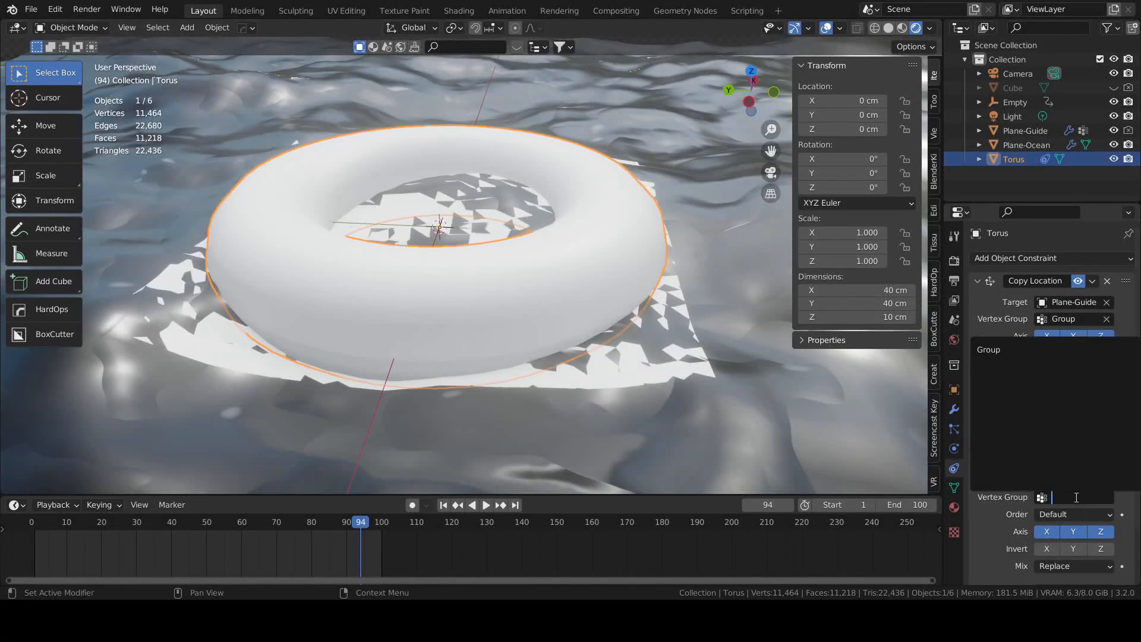
pyautogui.click(1004, 351)
pyautogui.moveTo(779, 391); pyautogui.dragTo(766, 376, button='middle')
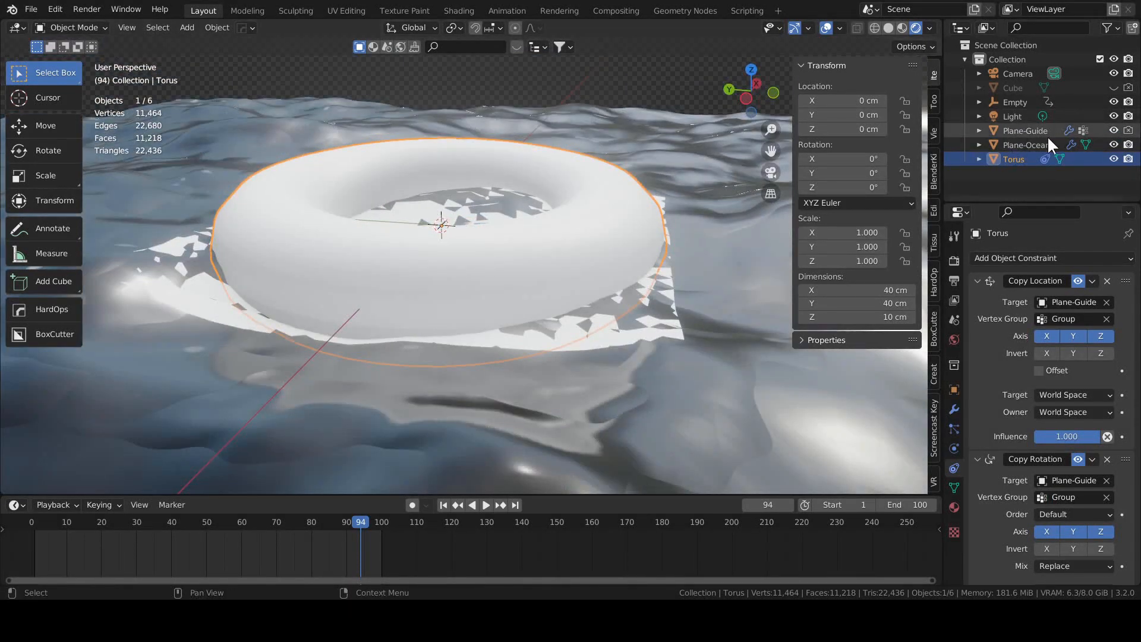
# Select Plane-Guide and try moving it horizontally over the water with the Z axis locked
pyautogui.click(1032, 131)
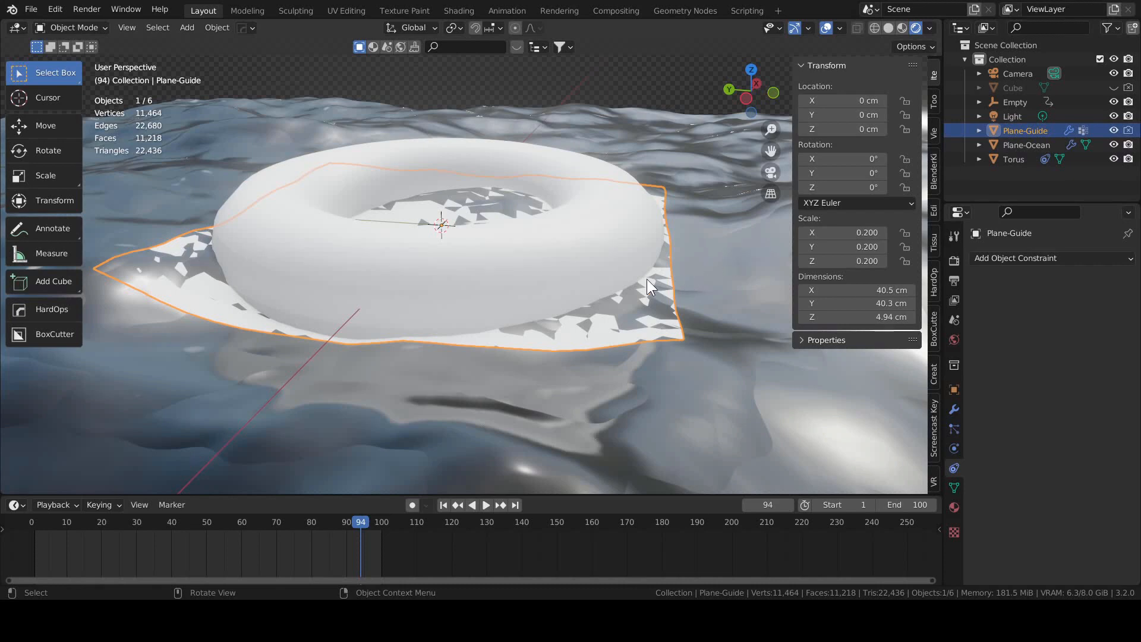
pyautogui.press('g')
pyautogui.hotkey('shift', 'z')
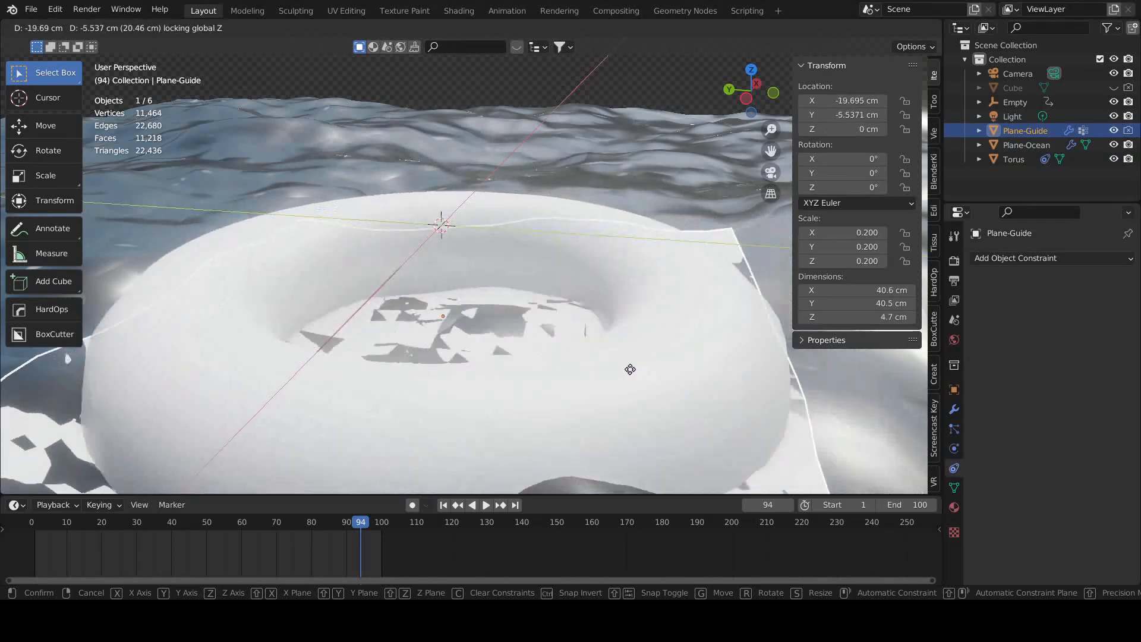
pyautogui.press('Escape')
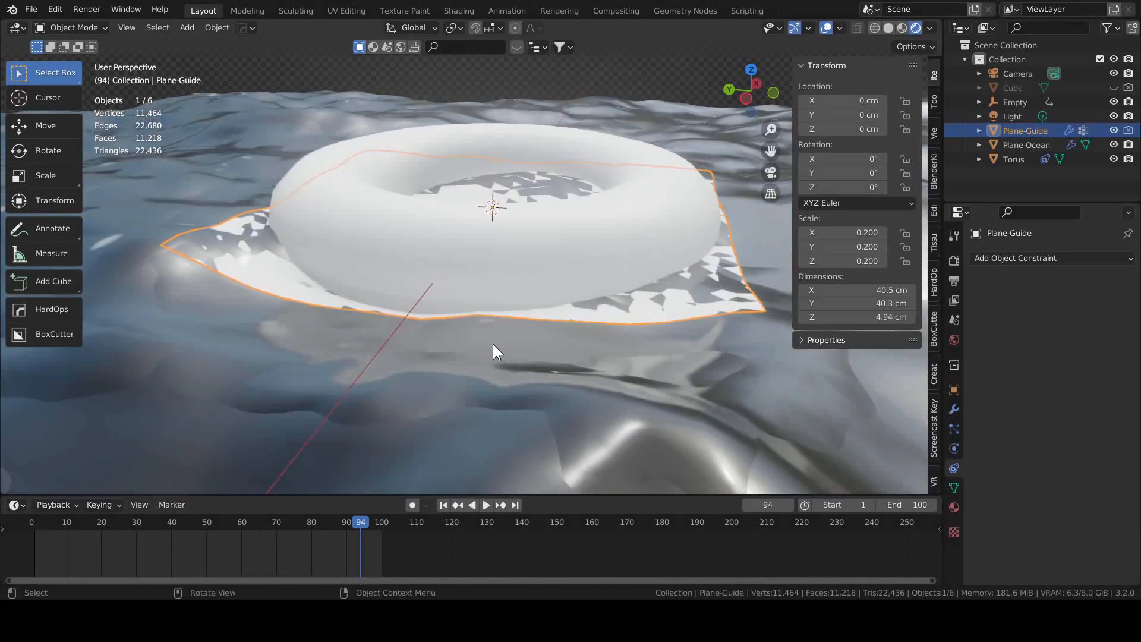
pyautogui.scroll(-6, 493, 351)
pyautogui.moveTo(531, 327); pyautogui.dragTo(533, 392, button='middle')
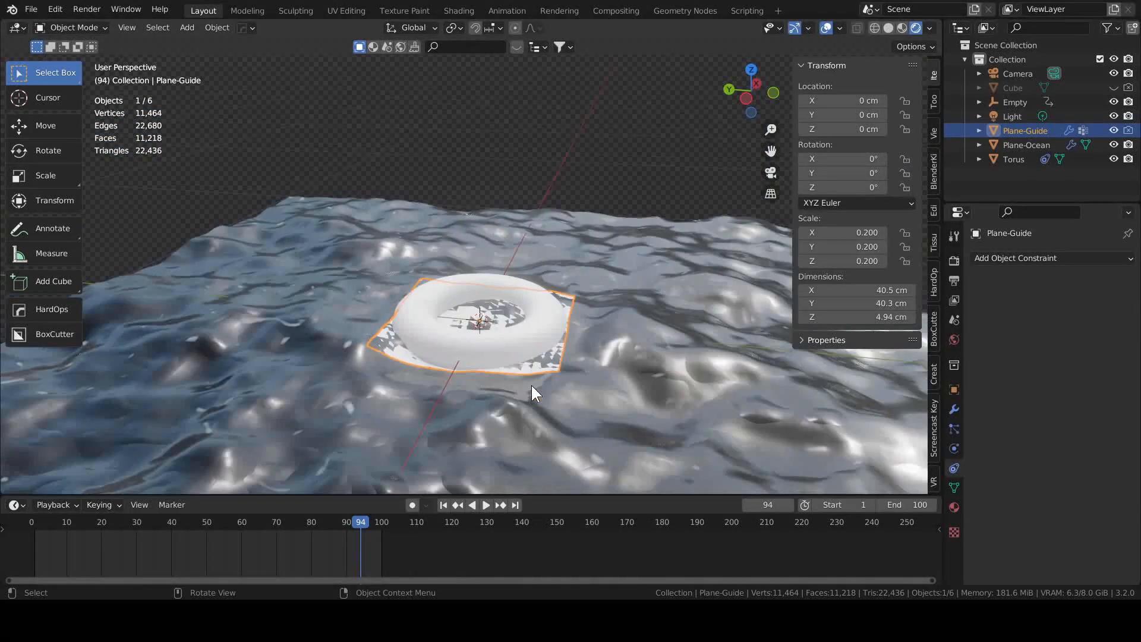
# Move Plane-Guide about 30.3 cm in X and -26.2 cm in Y across the water, with Z locked
pyautogui.press('g')
pyautogui.hotkey('shift', 'z')
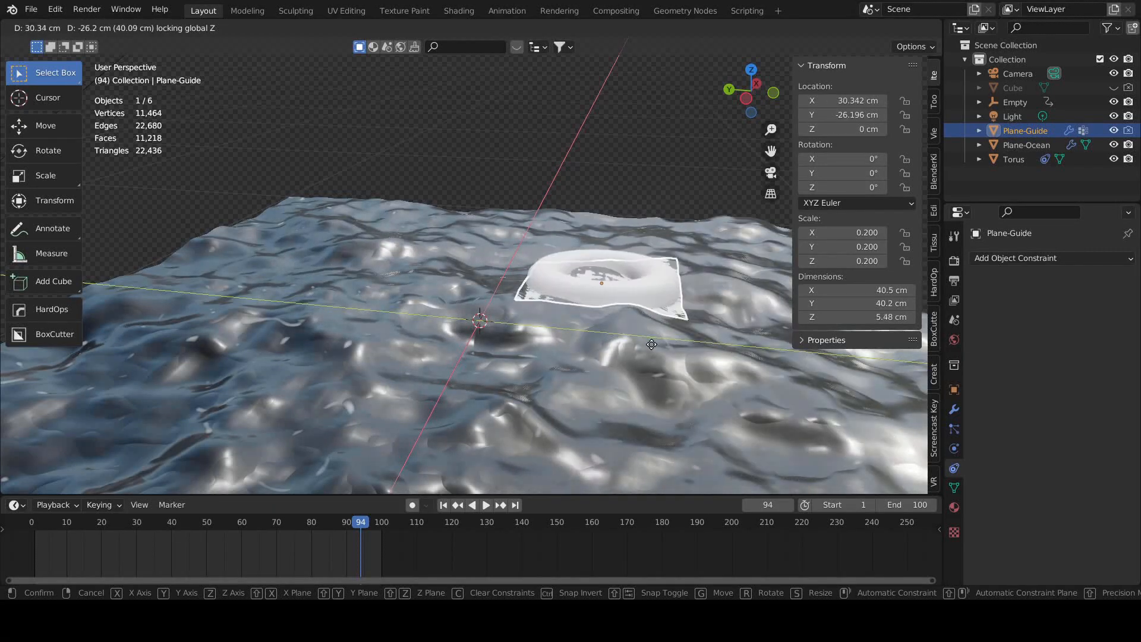
pyautogui.click(652, 345)
# Try sliding Plane-Guide across the water once more with the Z axis locked
pyautogui.scroll(8, 650, 341)
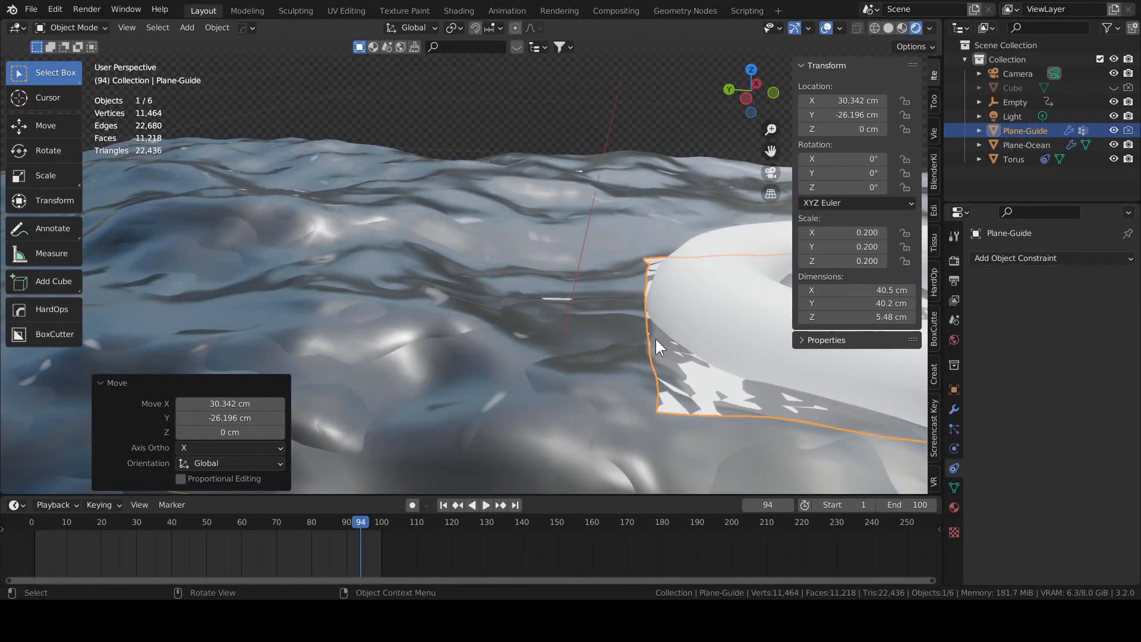
pyautogui.press('g')
pyautogui.hotkey('shift', 'z')
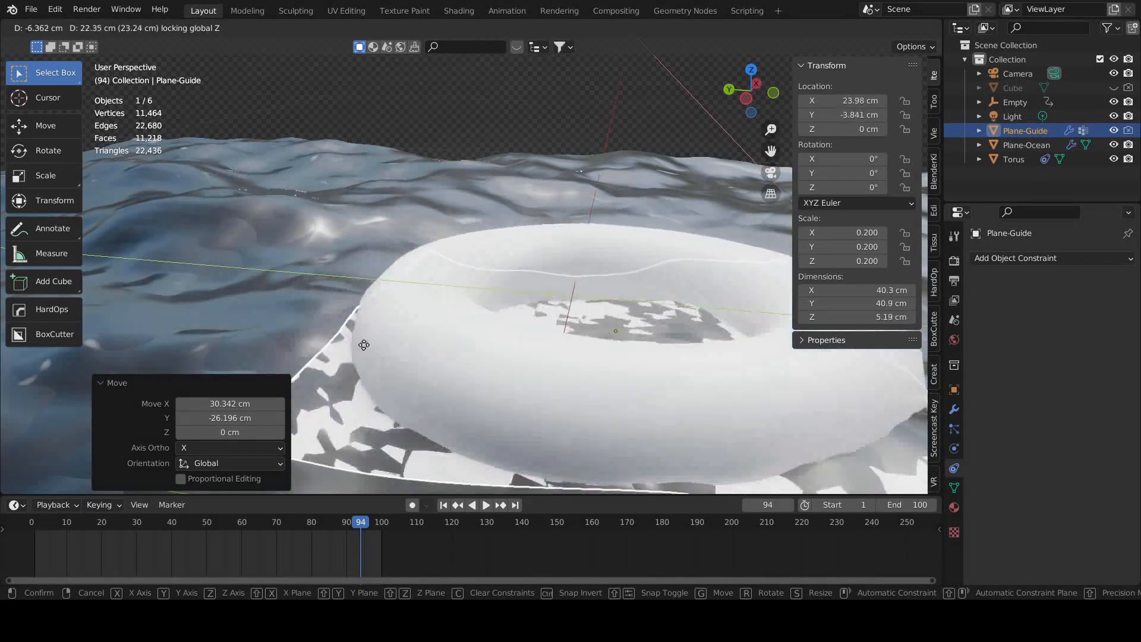
pyautogui.rightClick(398, 351)
# Play the animation and hide Plane-Guide in the viewport to watch the torus float on the waves
pyautogui.moveTo(398, 352); pyautogui.dragTo(615, 384, button='middle')
pyautogui.press('space')
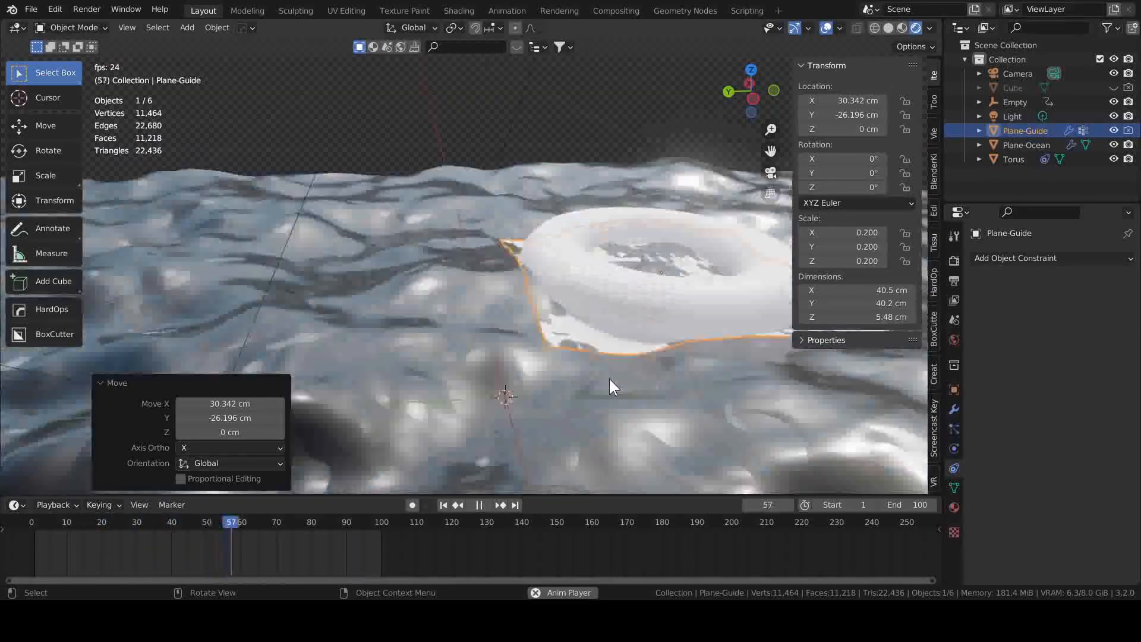
pyautogui.click(1113, 131)
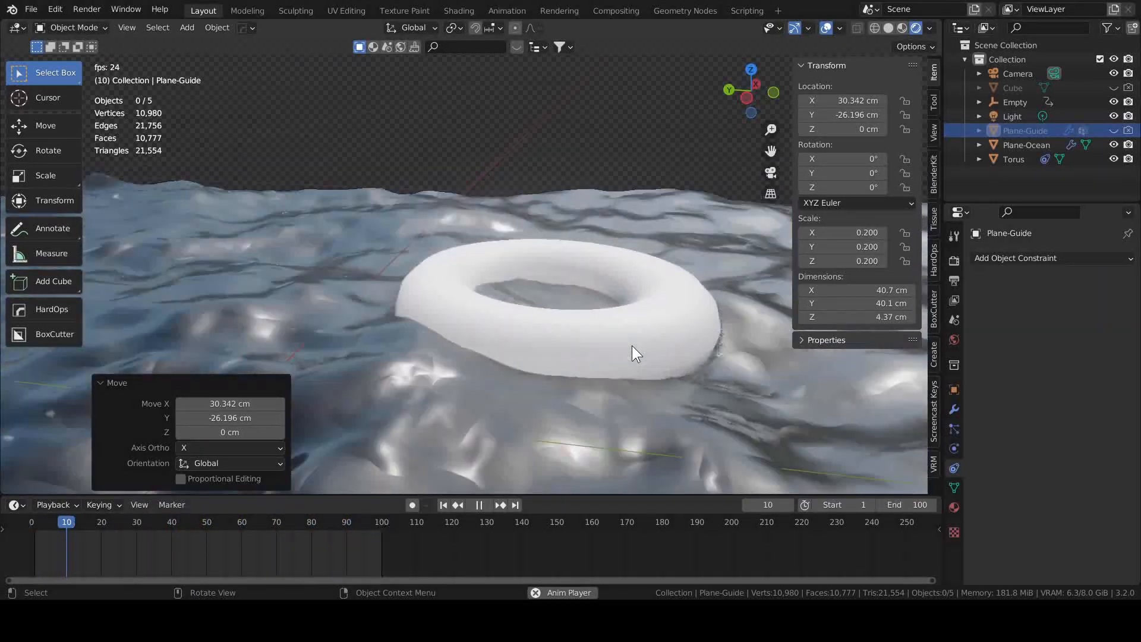
pyautogui.press('space')
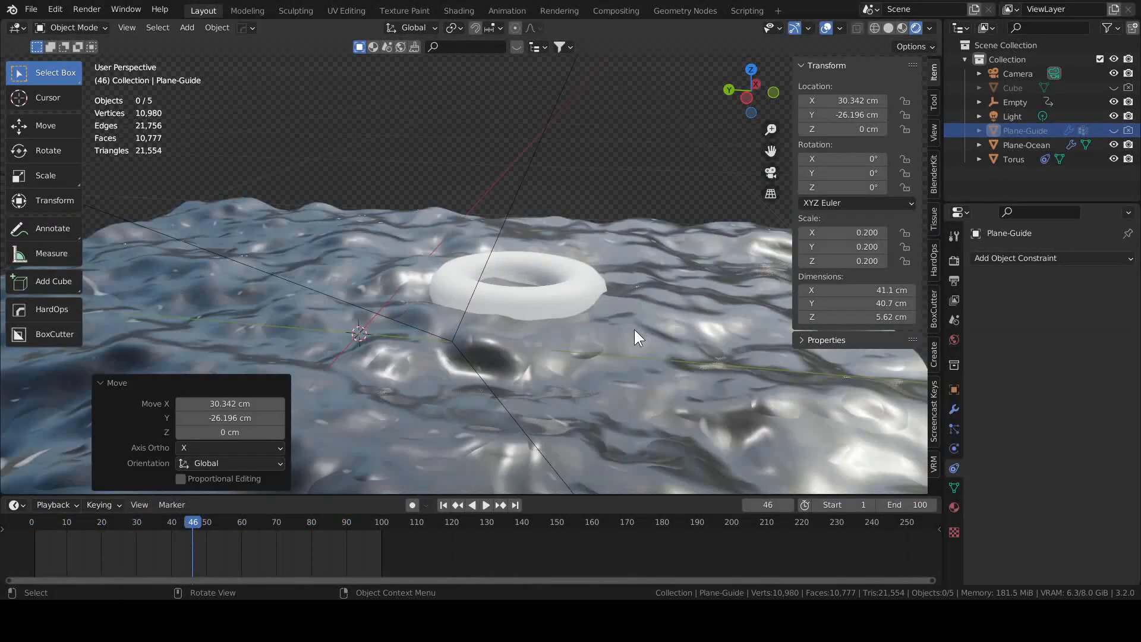
# Examine the floating torus through the camera and select it to review its constraints
pyautogui.scroll(-5, 633, 329)
pyautogui.moveTo(589, 327); pyautogui.dragTo(576, 344, button='middle')
pyautogui.scroll(1, 561, 324)
pyautogui.press('KP_0')
pyautogui.scroll(4, 562, 320)
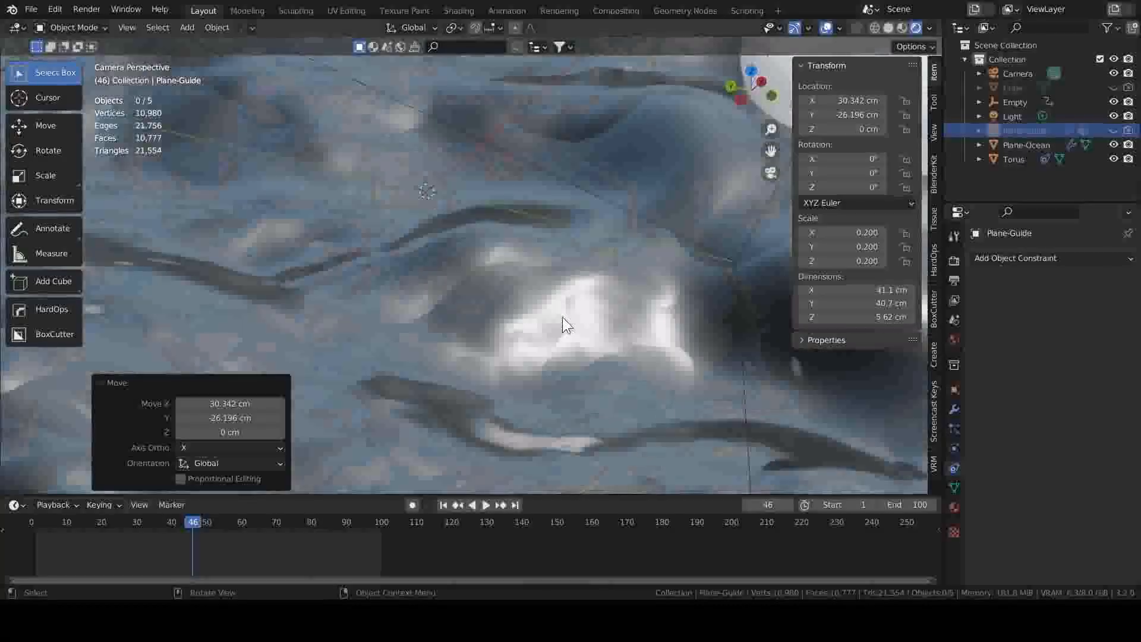
pyautogui.scroll(-6, 562, 323)
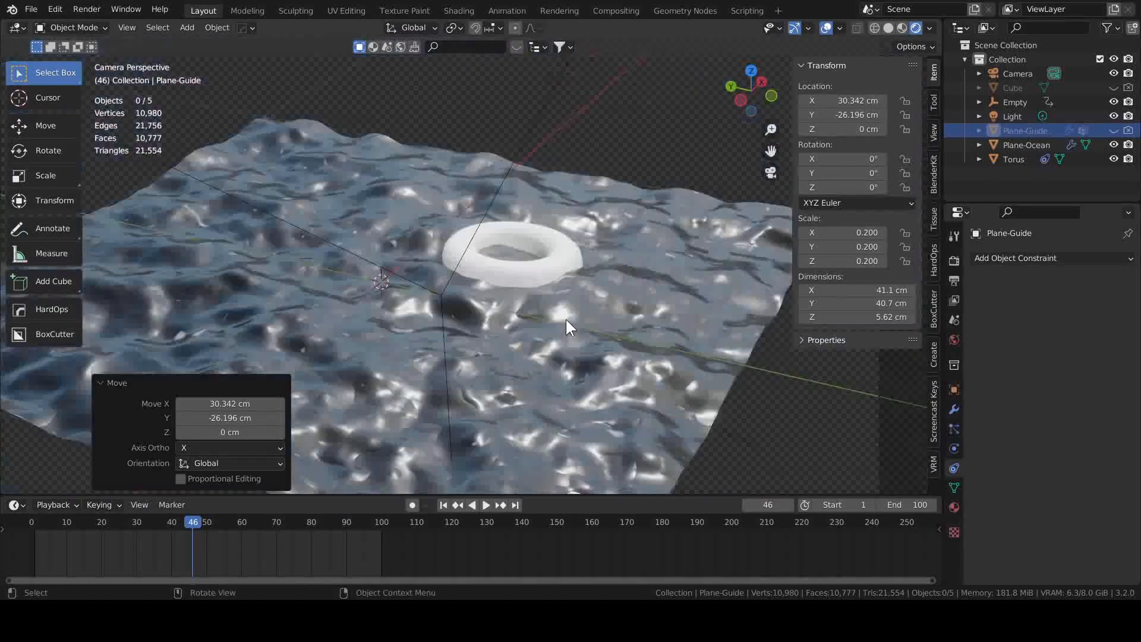
pyautogui.scroll(-1, 566, 320)
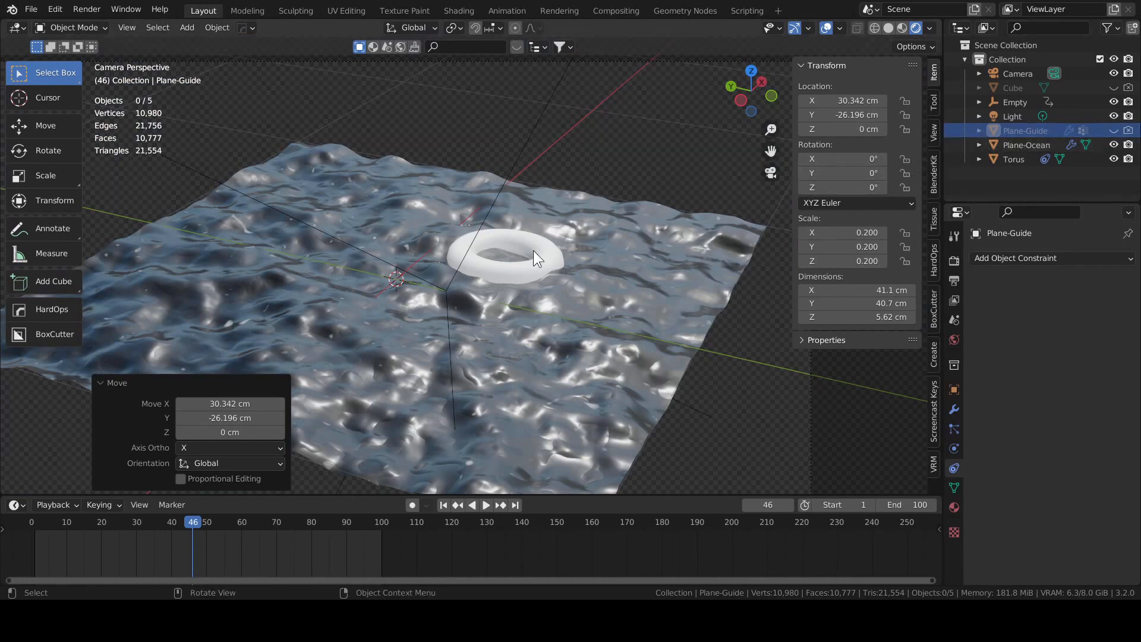
pyautogui.scroll(3, 534, 256)
pyautogui.click(582, 269)
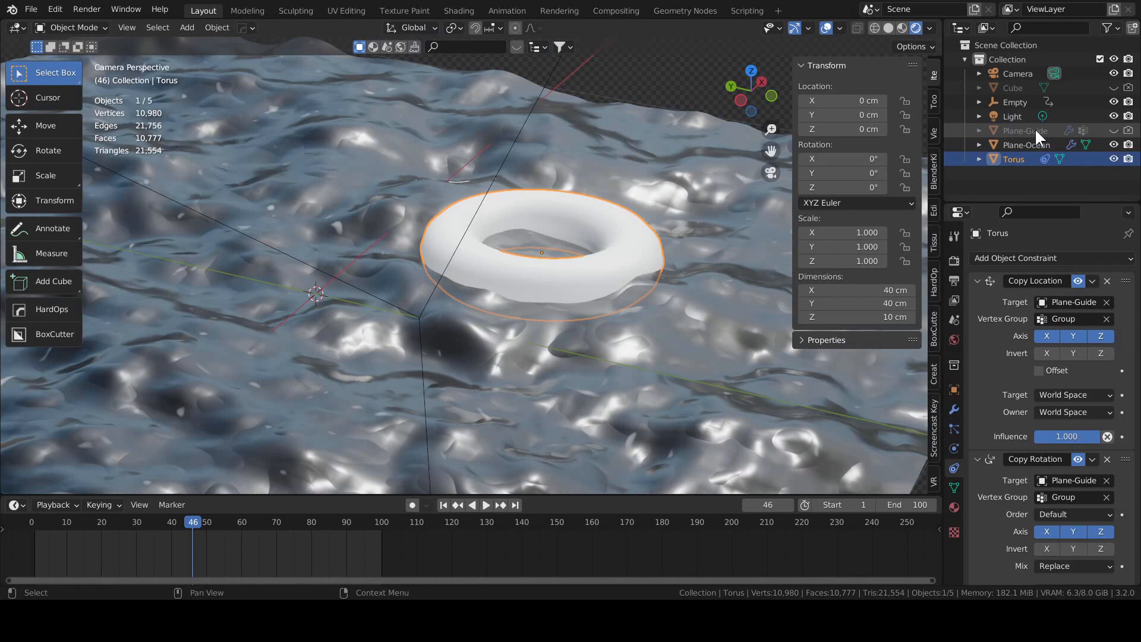
# Make Plane-Guide visible in the viewport again and play the animation
pyautogui.scroll(-3, 693, 276)
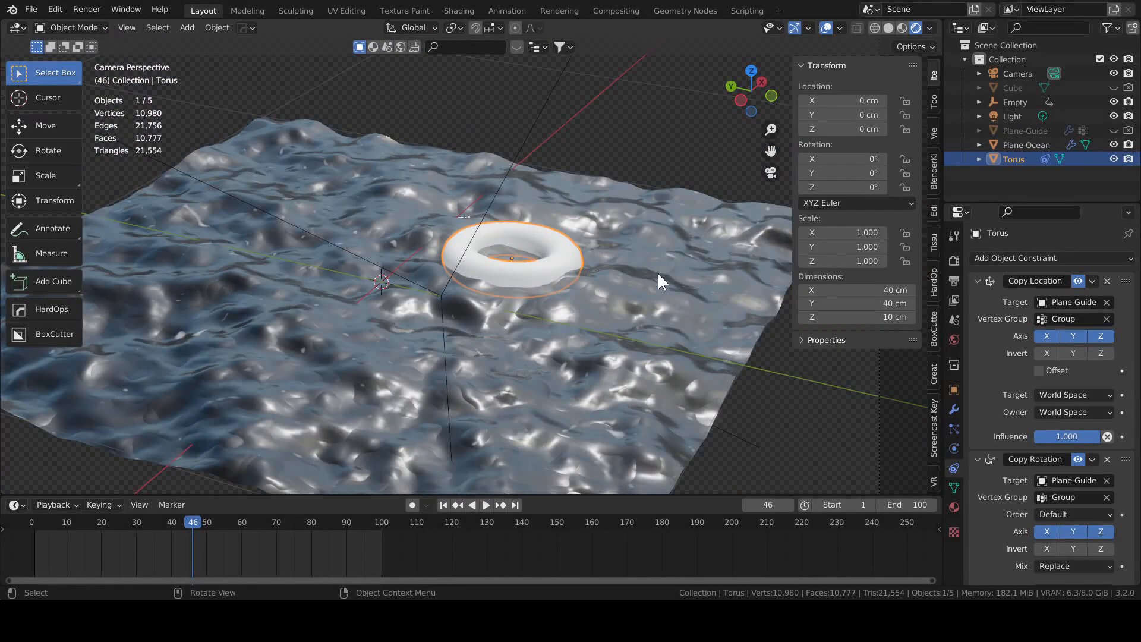
pyautogui.click(1113, 130)
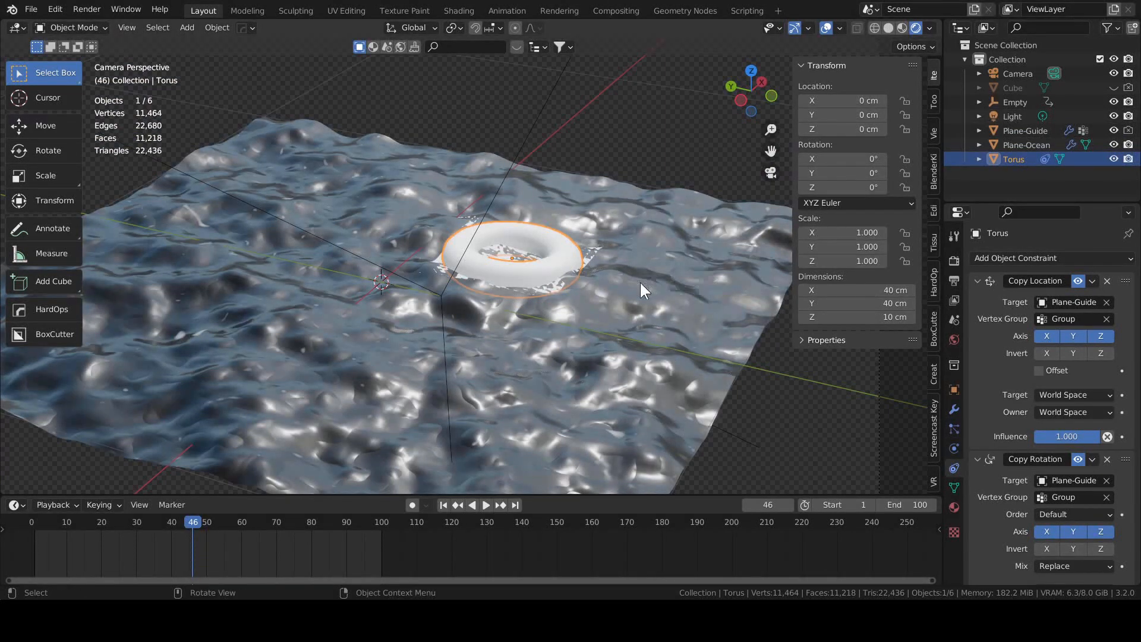
pyautogui.press('space')
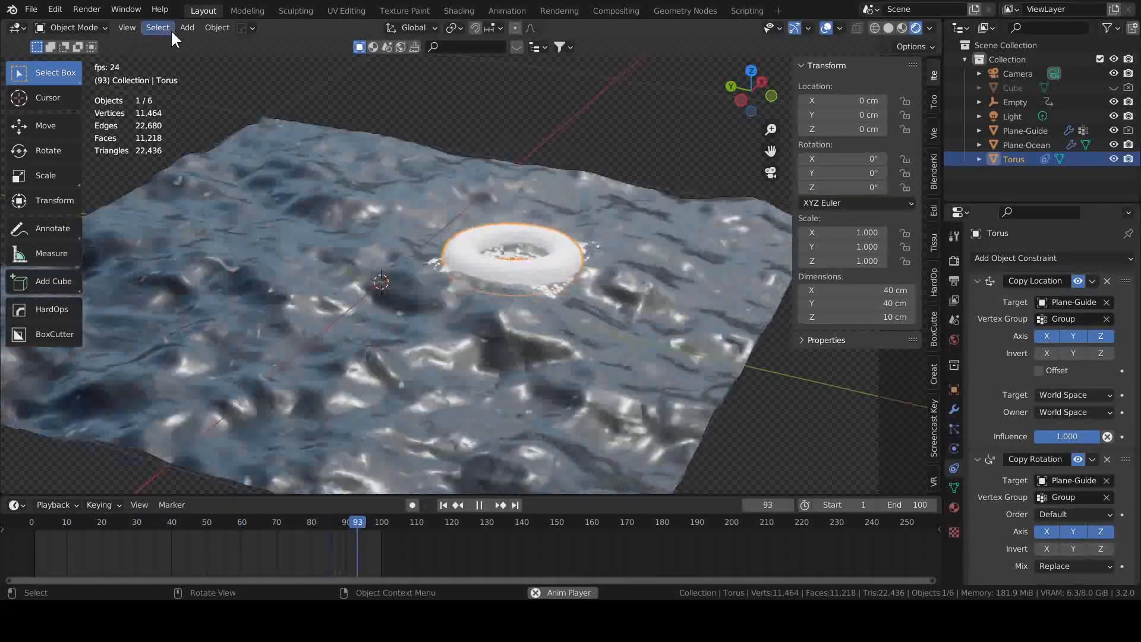
# Try adding a Path curve at the world origin and isolate it in local view, then restore the full scene
pyautogui.click(187, 27)
pyautogui.moveTo(191, 53)
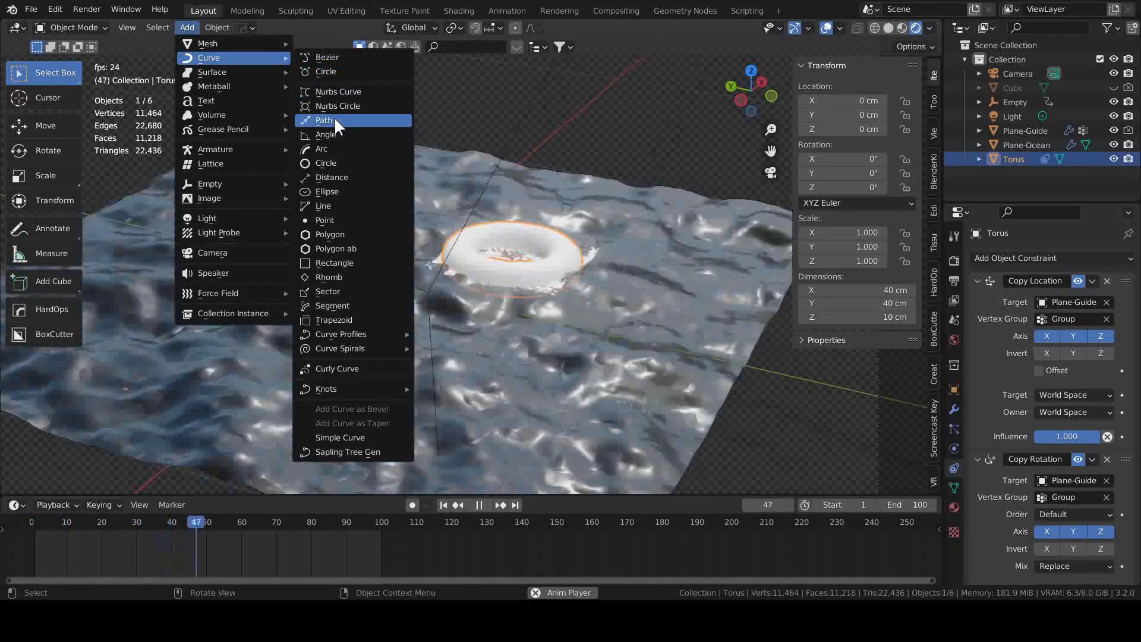
pyautogui.click(334, 116)
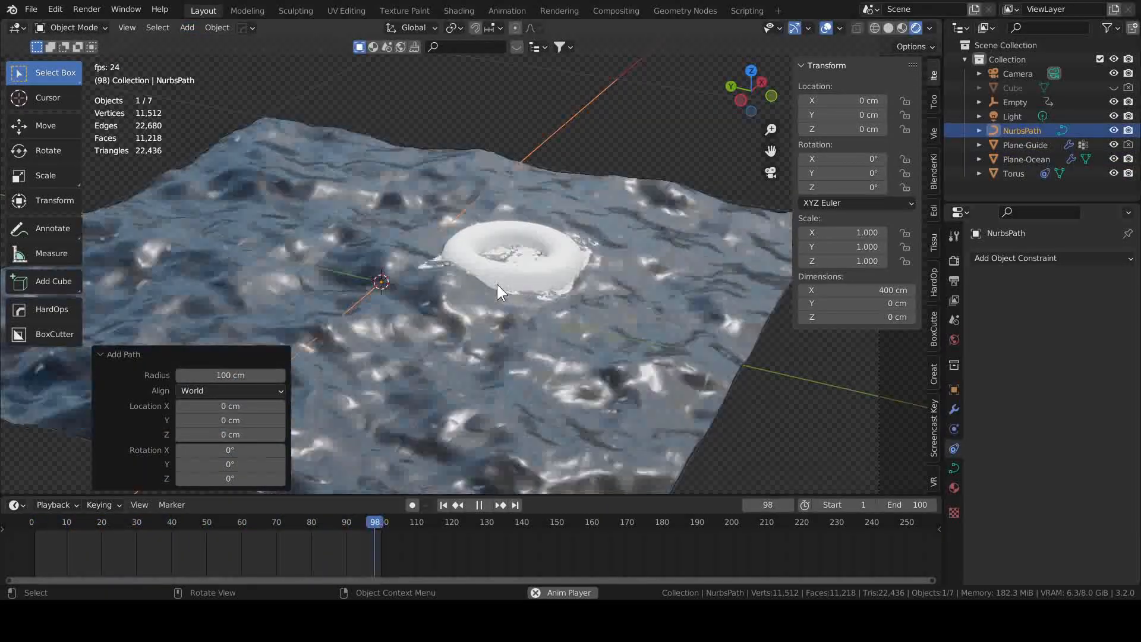
pyautogui.press('KP_0')
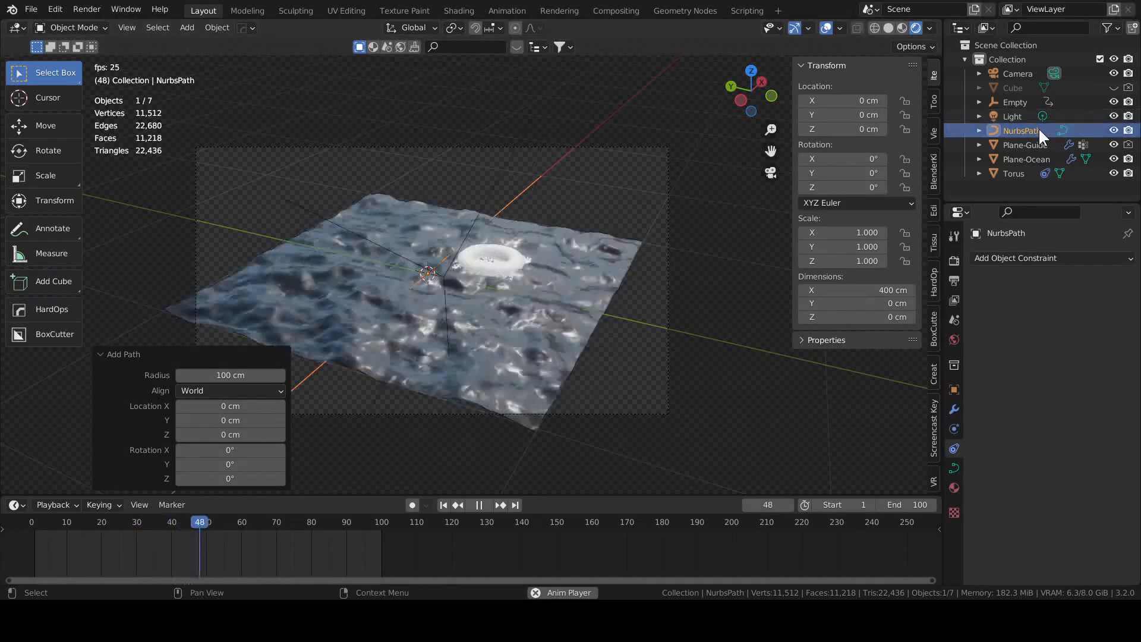
pyautogui.press('KP_Divide')
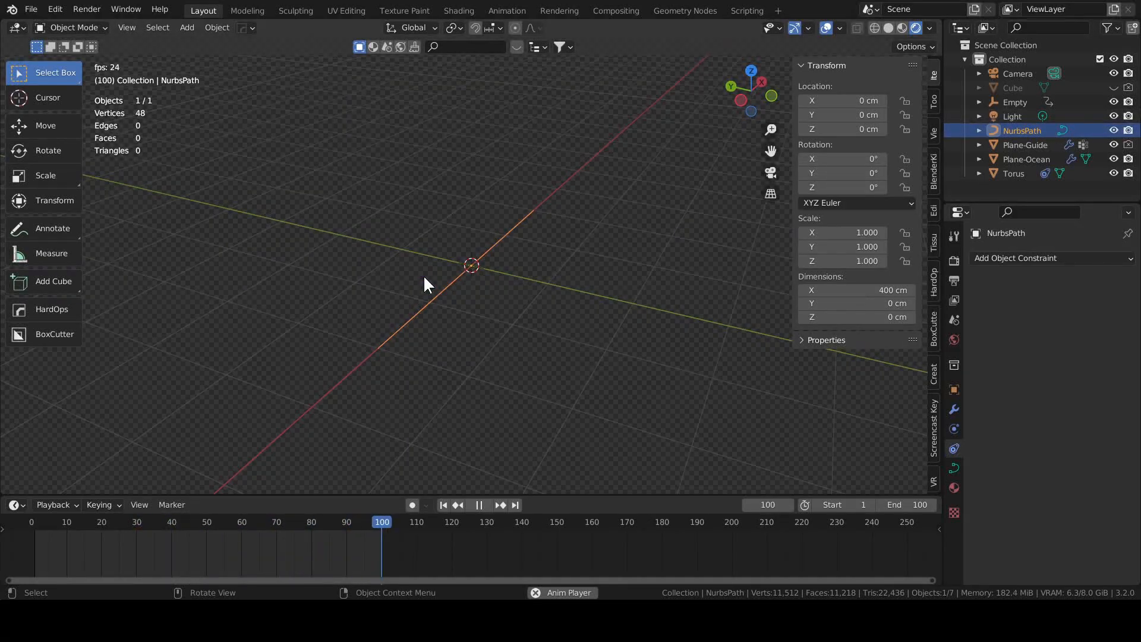
pyautogui.press('KP_Divide')
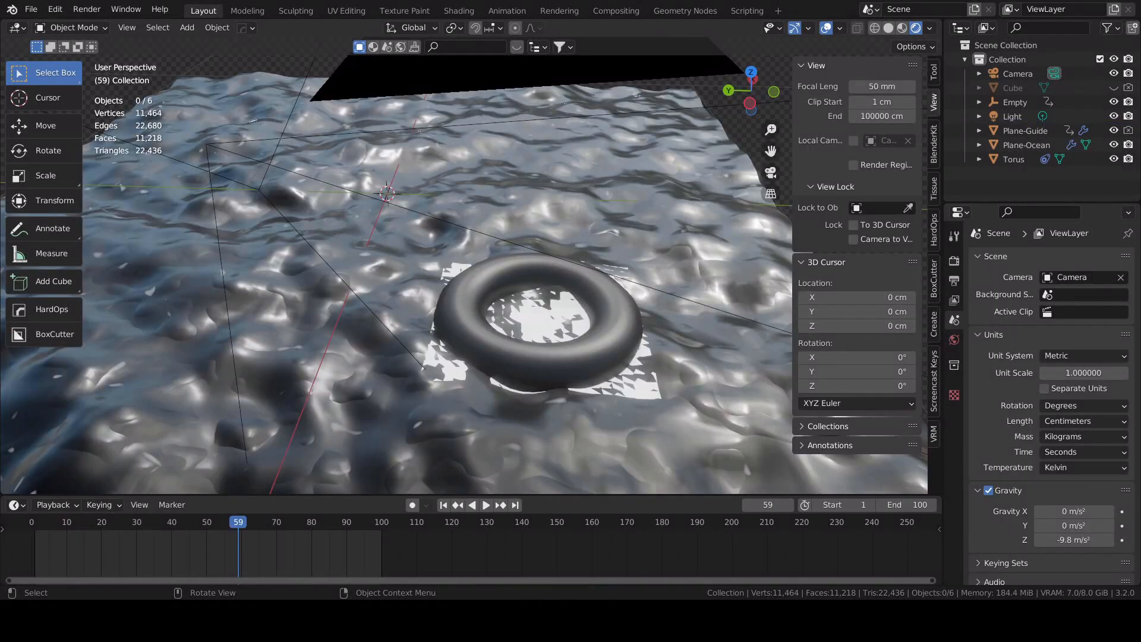
# Examine the torus and guide plane on the water from above and in perspective, and play the animation
pyautogui.scroll(-2, 465, 265)
pyautogui.moveTo(181, 288); pyautogui.dragTo(199, 341, button='middle')
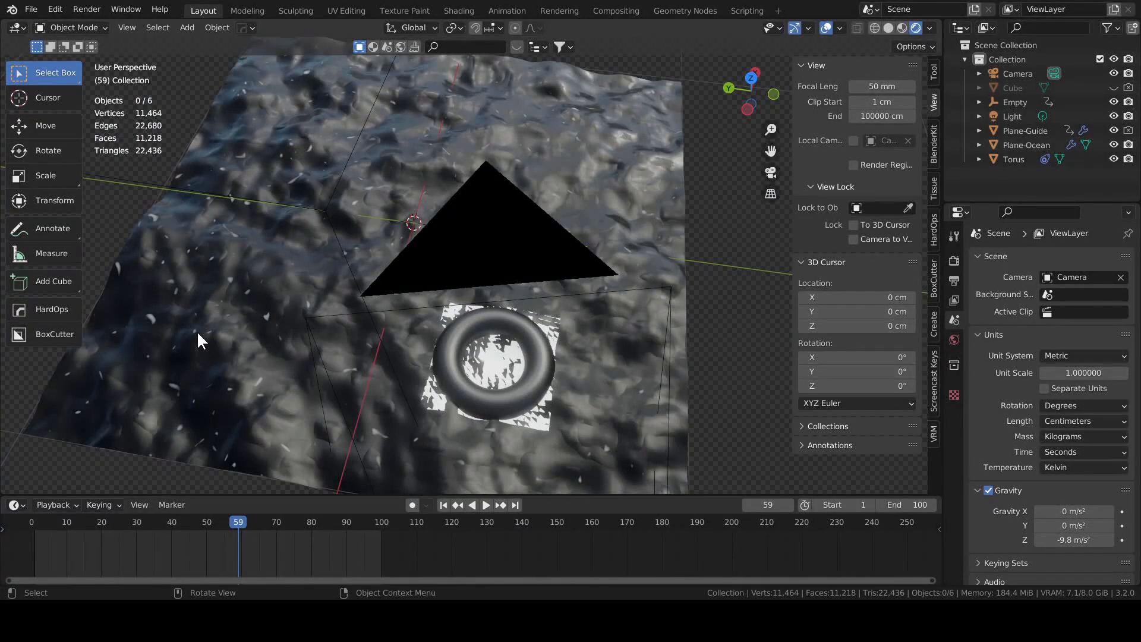
pyautogui.moveTo(198, 334); pyautogui.dragTo(197, 338, button='middle')
pyautogui.moveTo(287, 267); pyautogui.dragTo(351, 268, button='middle')
pyautogui.press('KP_7')
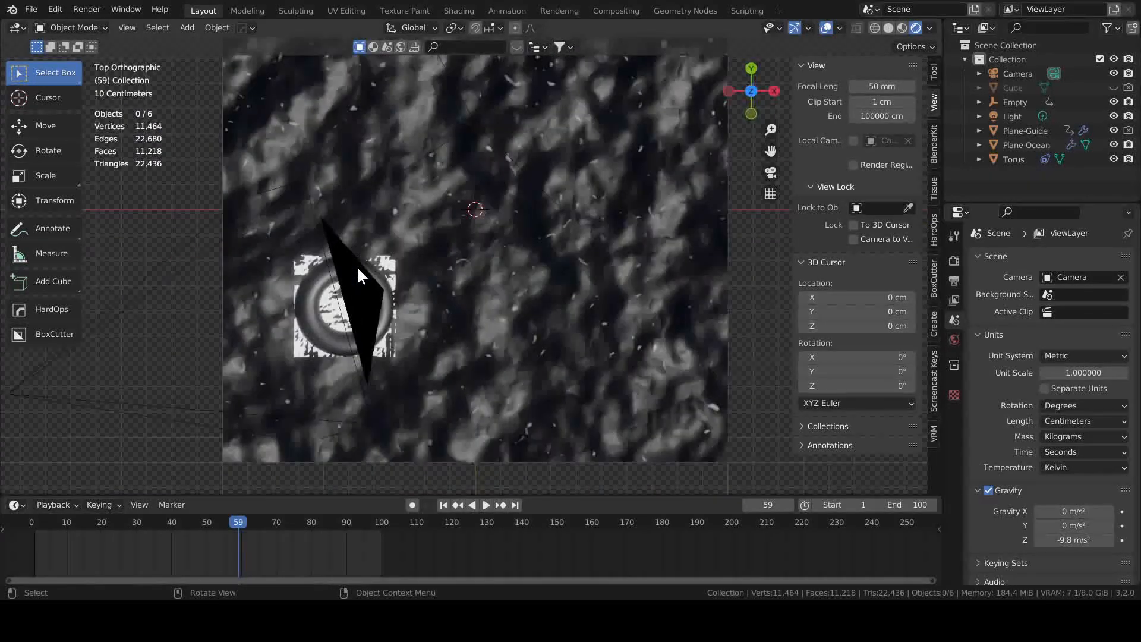
pyautogui.scroll(-1, 357, 266)
pyautogui.scroll(-2, 356, 266)
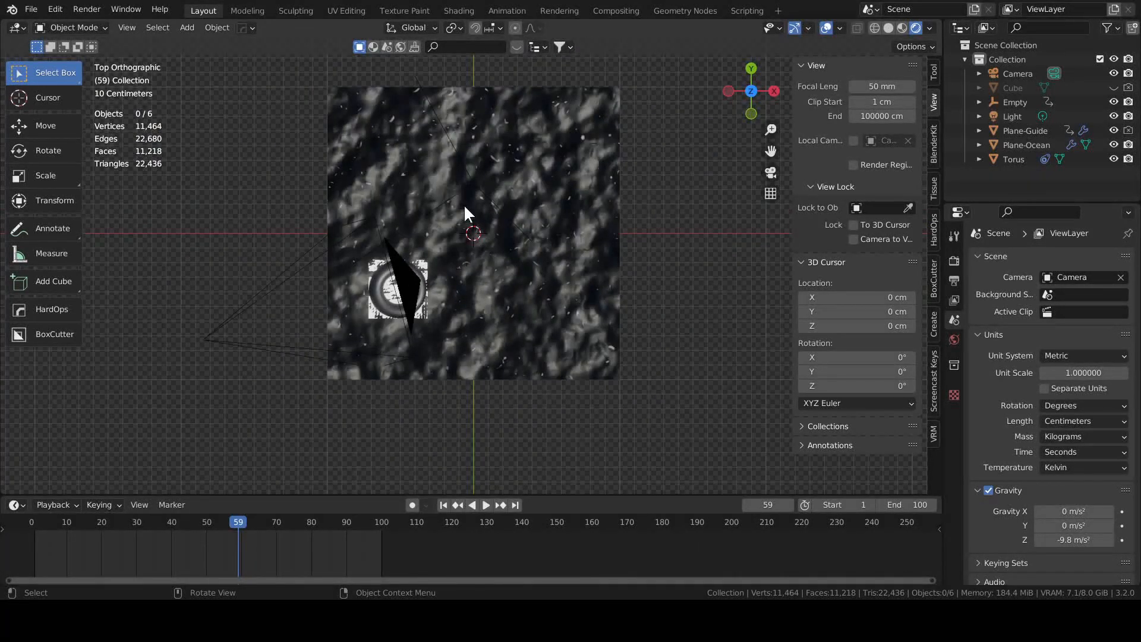
pyautogui.scroll(3, 471, 228)
pyautogui.scroll(-2, 470, 231)
pyautogui.moveTo(384, 292); pyautogui.dragTo(480, 229, button='middle')
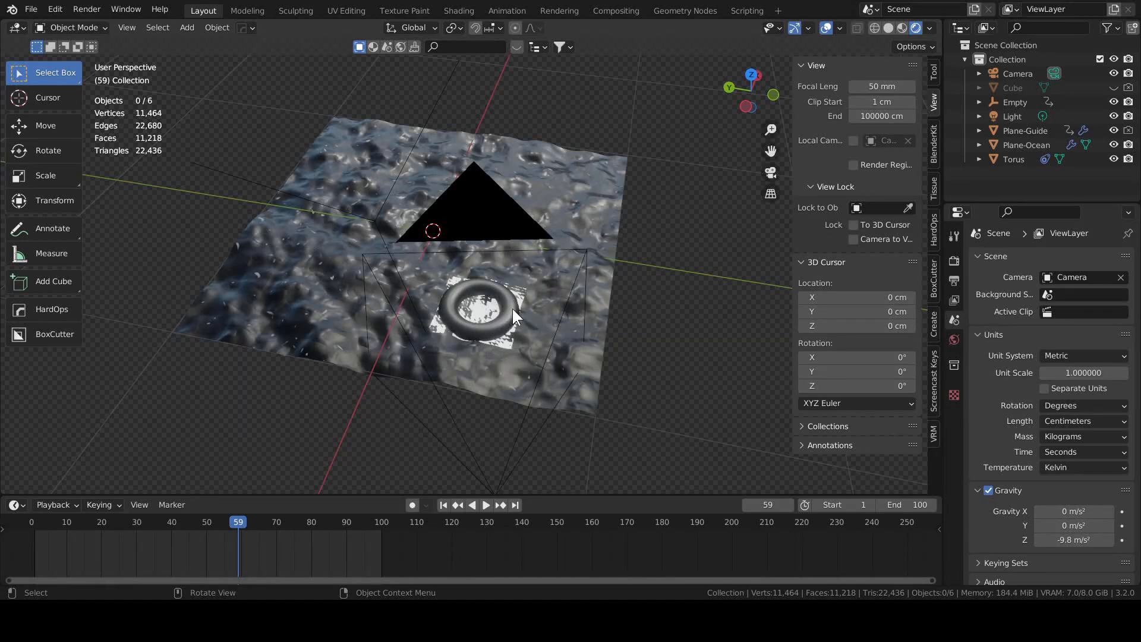
pyautogui.press('space')
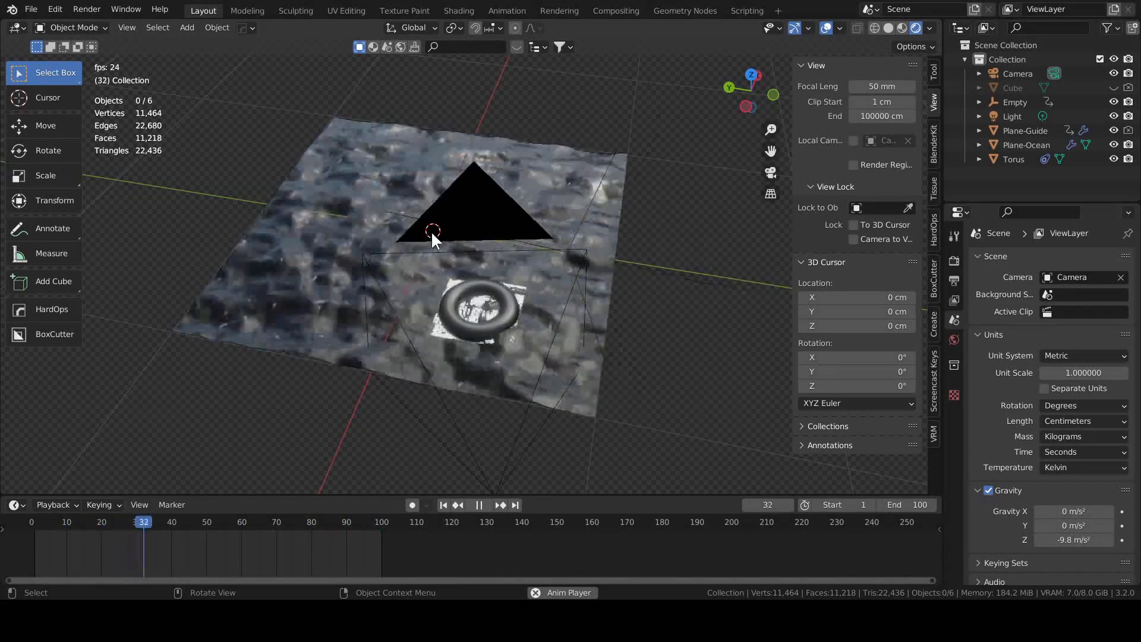
pyautogui.press('space')
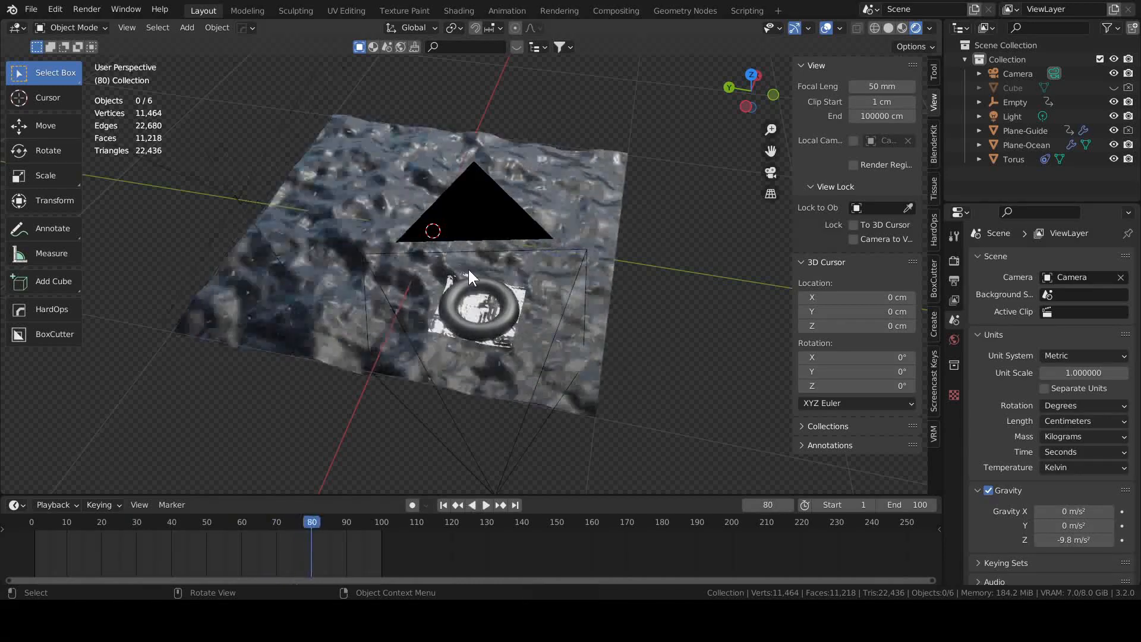
# Add a Path curve in top view and delete all of its vertices in Edit Mode
pyautogui.press('KP_7')
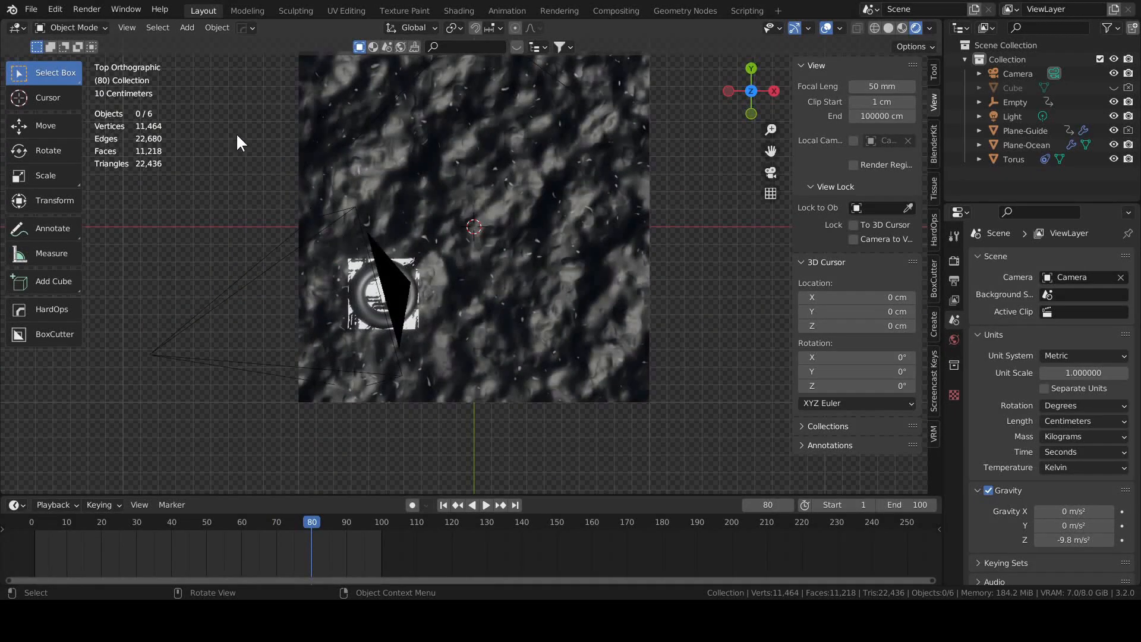
pyautogui.click(185, 28)
pyautogui.moveTo(202, 44)
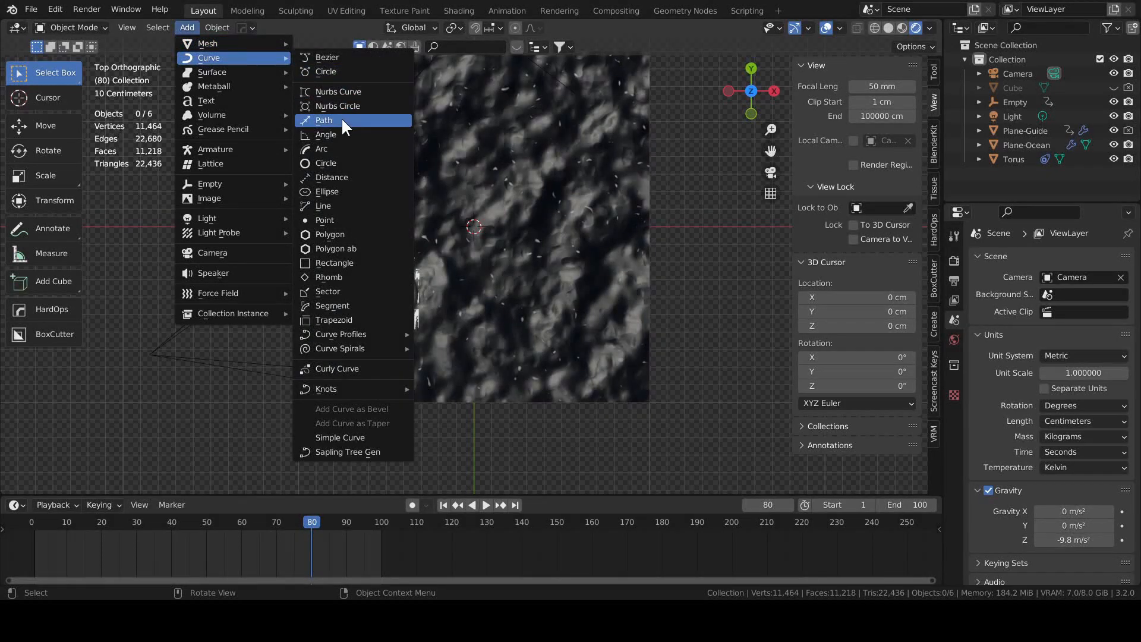
pyautogui.click(341, 117)
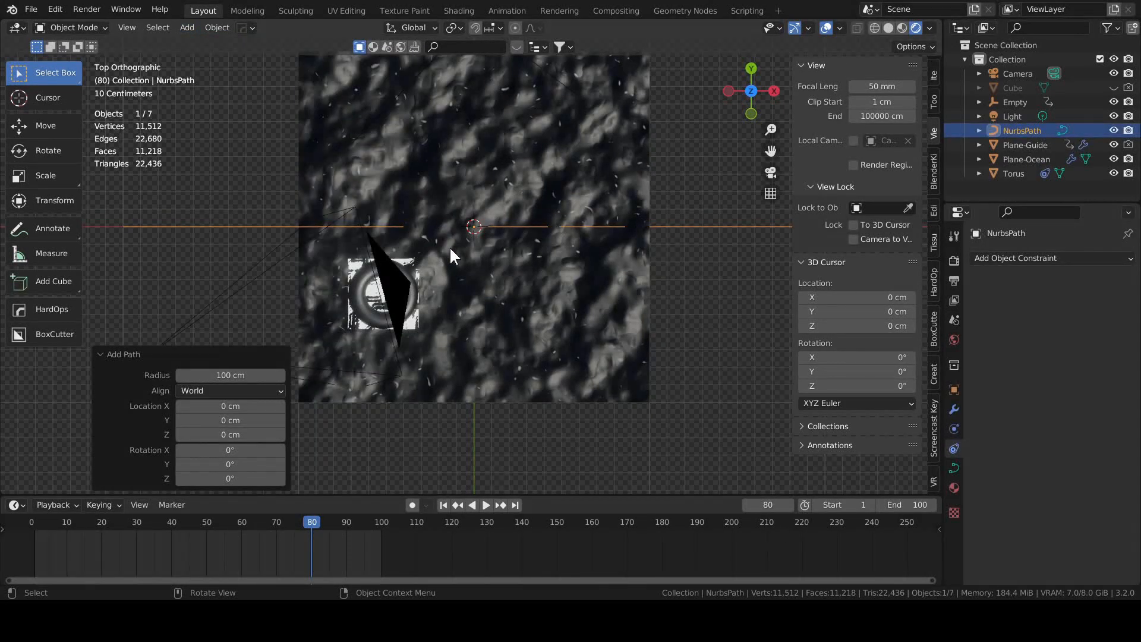
pyautogui.press('Tab')
pyautogui.press('x')
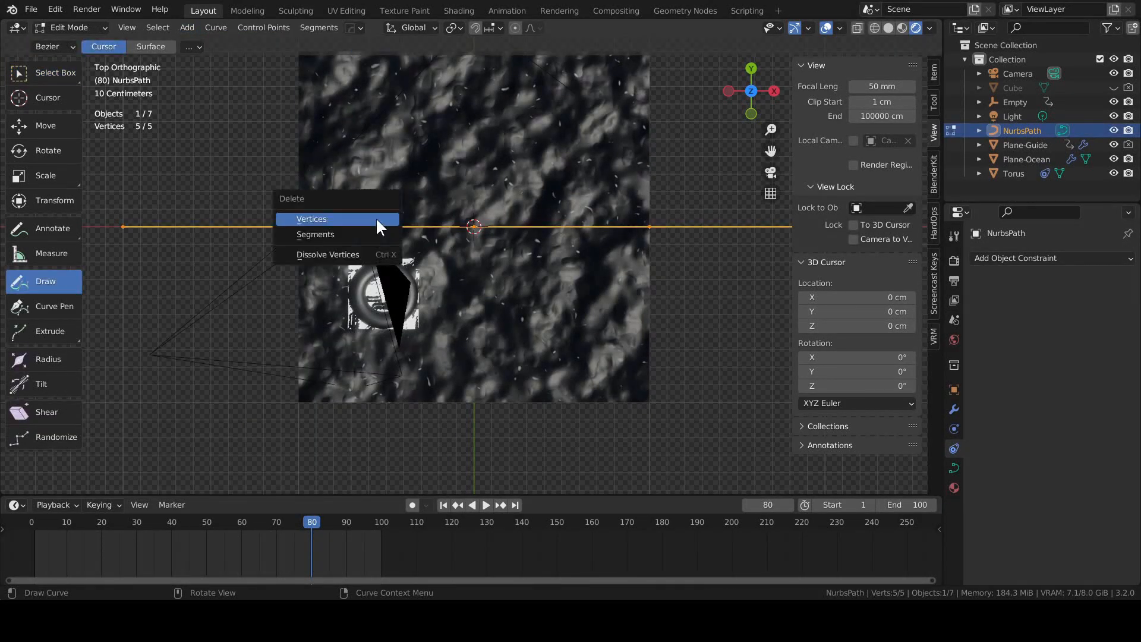
pyautogui.click(375, 217)
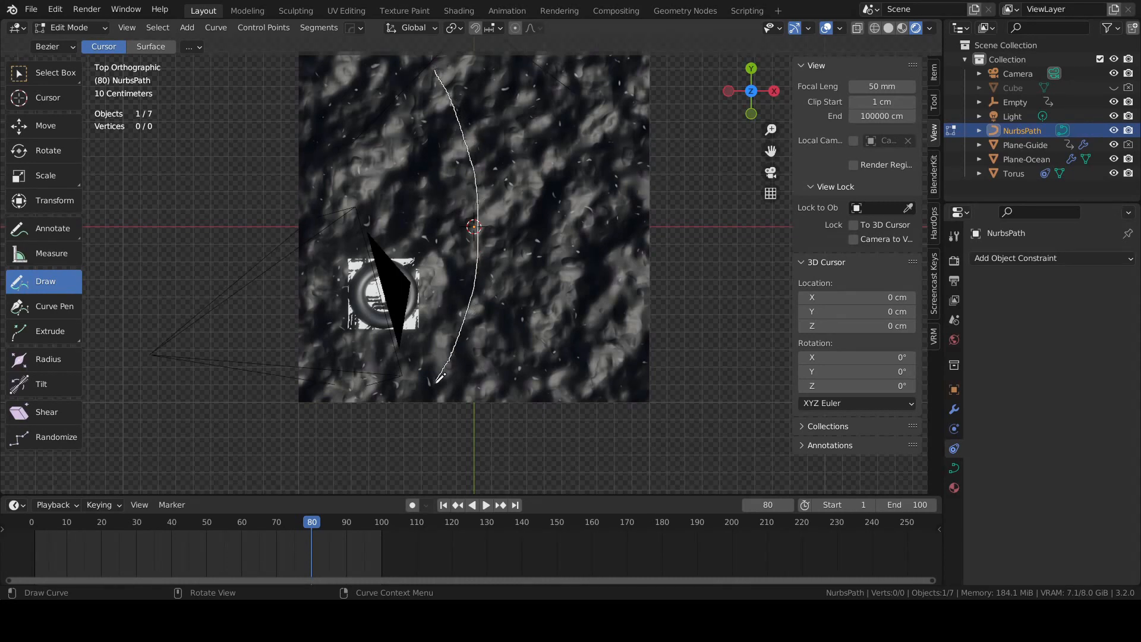
# Draw a bowed freehand curve along Y across the water, about 183 cm long and 28 cm wide
pyautogui.moveTo(441, 378); pyautogui.dragTo(436, 389)
pyautogui.press('Tab')
pyautogui.moveTo(516, 267)
pyautogui.mouseDown(button='middle')
pyautogui.moveTo(480, 316)
pyautogui.moveTo(505, 309)
pyautogui.mouseUp(button='middle')
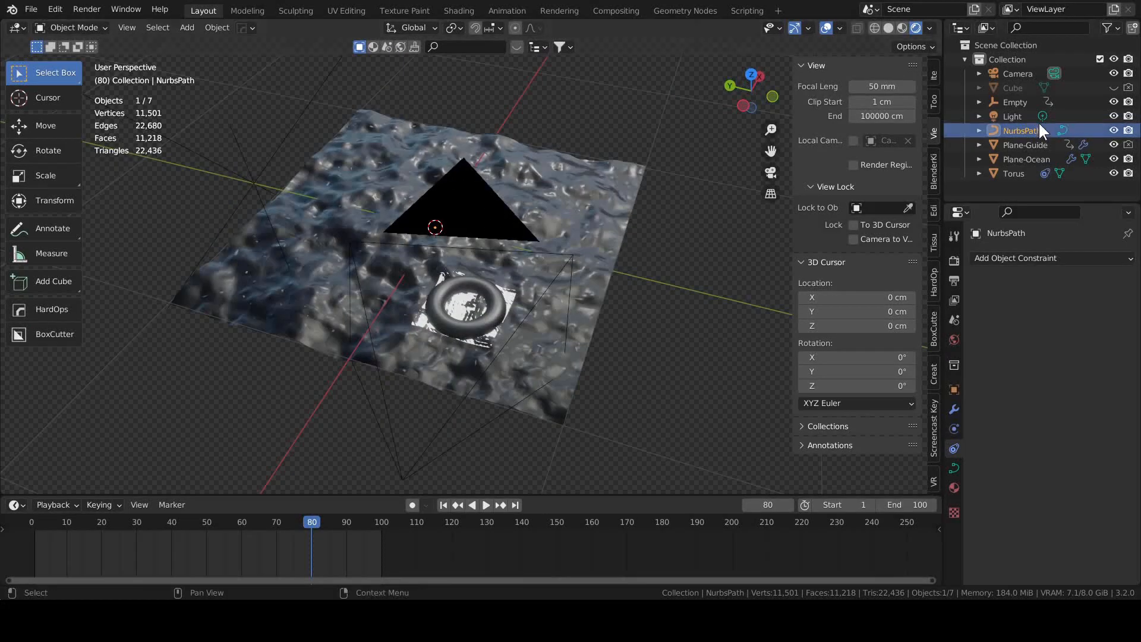
# Flatten the drawn path by scaling all its points to 0 along Z
pyautogui.moveTo(590, 351)
pyautogui.mouseDown(button='middle')
pyautogui.moveTo(628, 314)
pyautogui.moveTo(611, 303)
pyautogui.moveTo(599, 222)
pyautogui.moveTo(614, 295)
pyautogui.moveTo(720, 280)
pyautogui.moveTo(668, 266)
pyautogui.moveTo(633, 223)
pyautogui.moveTo(634, 277)
pyautogui.moveTo(606, 279)
pyautogui.moveTo(596, 301)
pyautogui.mouseUp(button='middle')
pyautogui.scroll(5, 611, 303)
pyautogui.scroll(-5, 612, 302)
pyautogui.press('Tab')
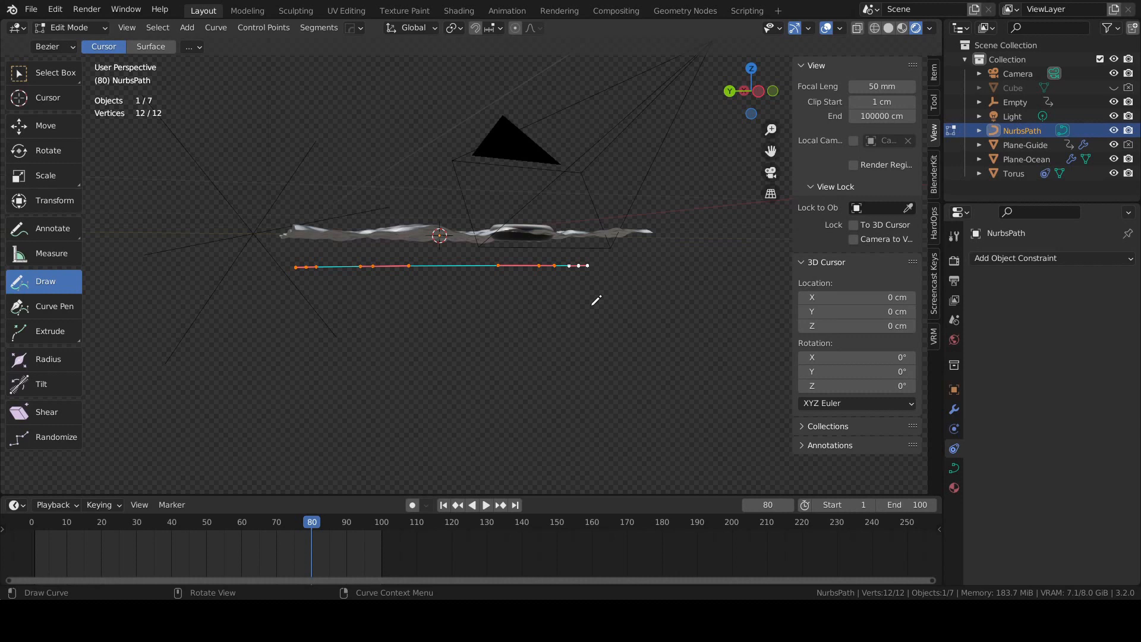
pyautogui.press('s')
pyautogui.press('z')
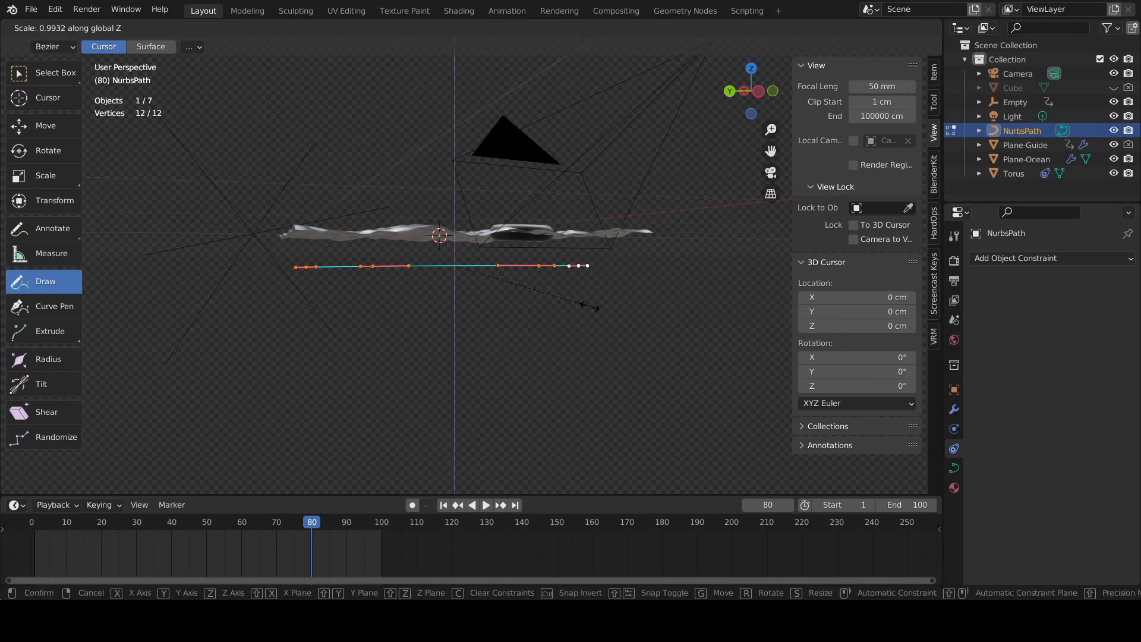
pyautogui.press('Return')
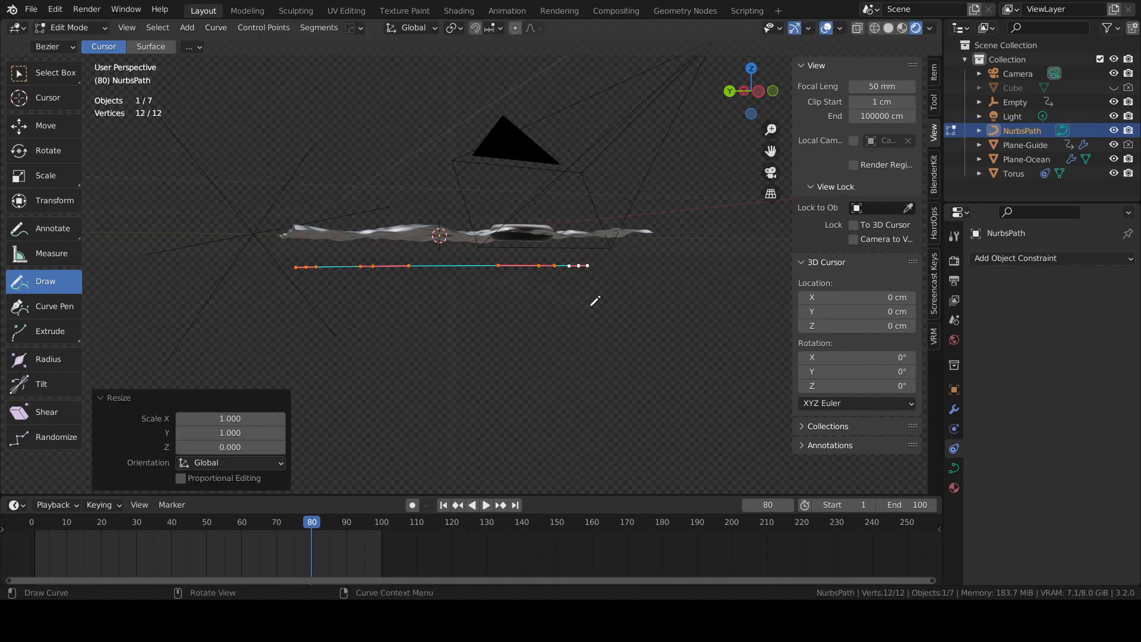
pyautogui.moveTo(593, 300); pyautogui.dragTo(686, 297, button='middle')
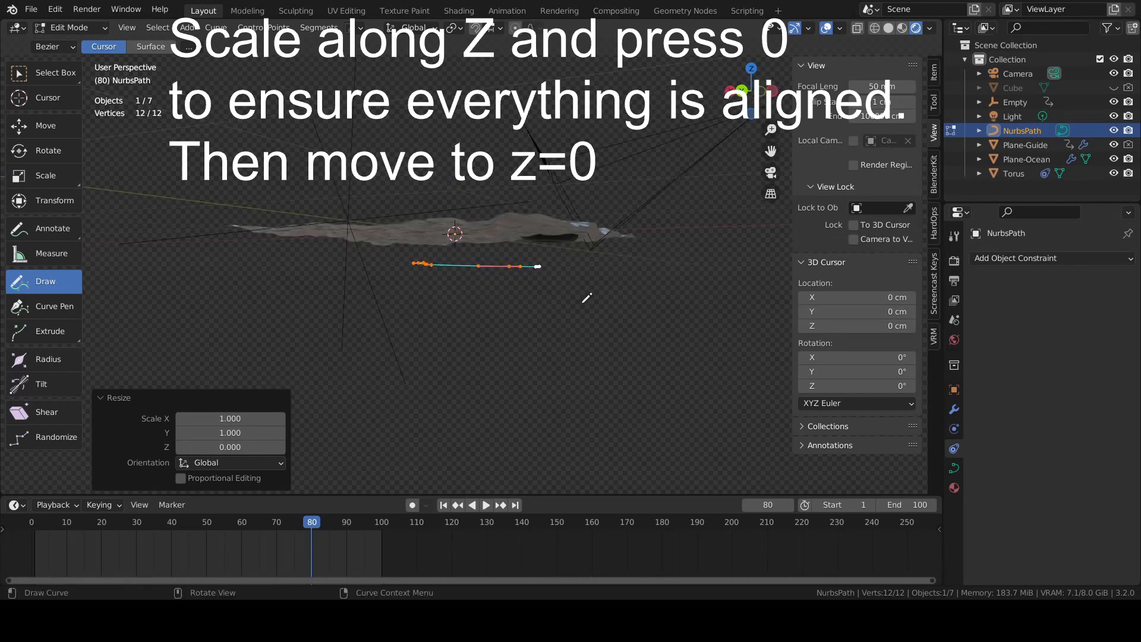
pyautogui.press('Tab')
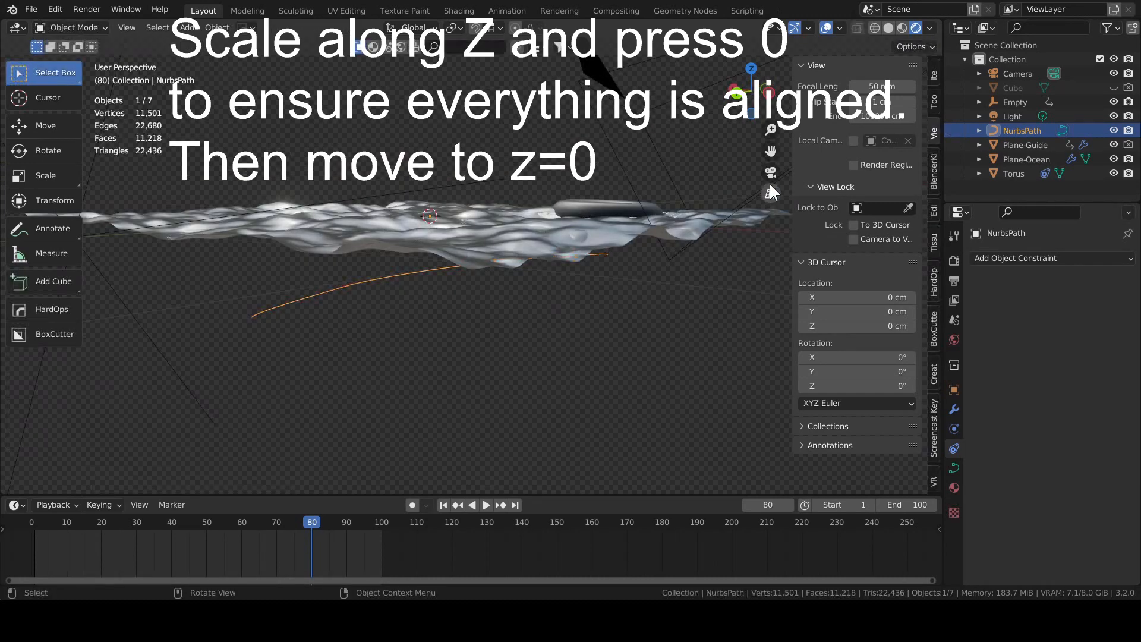
# Move all of the NurbsPath curve's points to a median Z of 0 cm in Edit Mode and return to Object Mode
pyautogui.click(930, 76)
pyautogui.moveTo(644, 267); pyautogui.dragTo(365, 284, button='middle')
pyautogui.moveTo(288, 251); pyautogui.dragTo(607, 294)
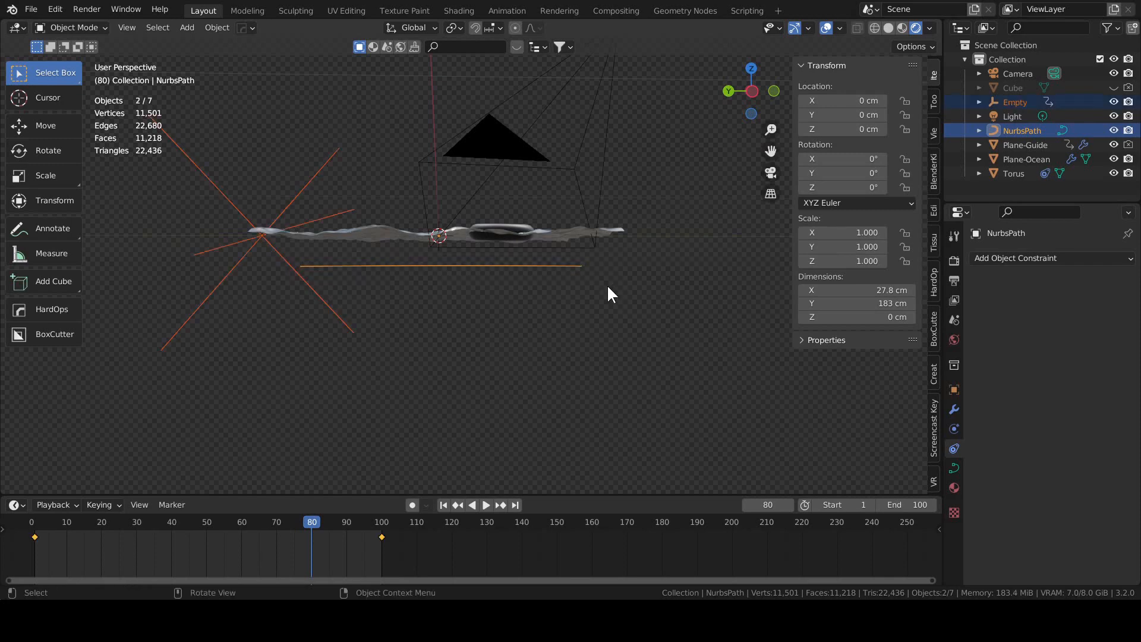
pyautogui.press('Tab')
pyautogui.moveTo(590, 290); pyautogui.dragTo(572, 295, button='middle')
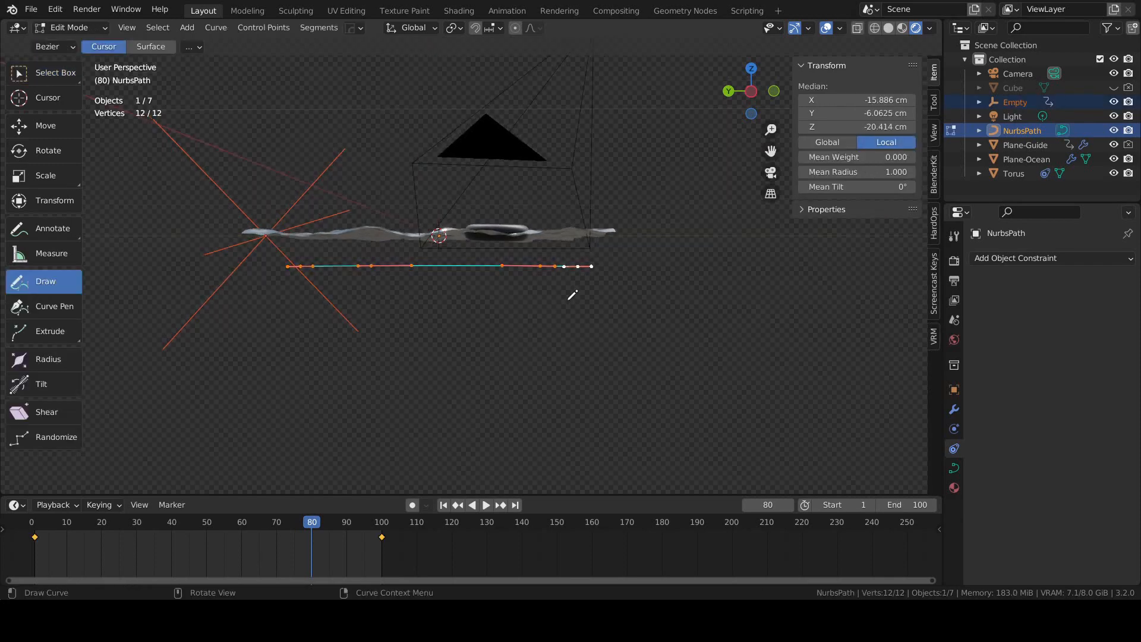
pyautogui.click(848, 127)
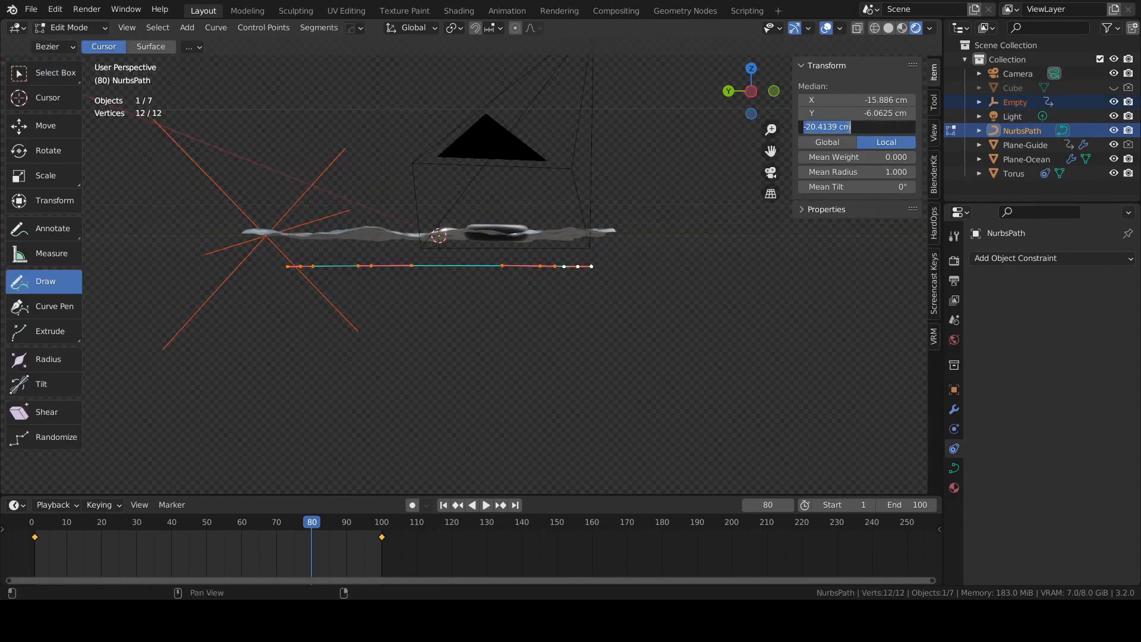
pyautogui.write('0')
pyautogui.press('Return')
pyautogui.moveTo(559, 306); pyautogui.dragTo(585, 362, button='middle')
pyautogui.press('Tab')
pyautogui.scroll(5, 615, 335)
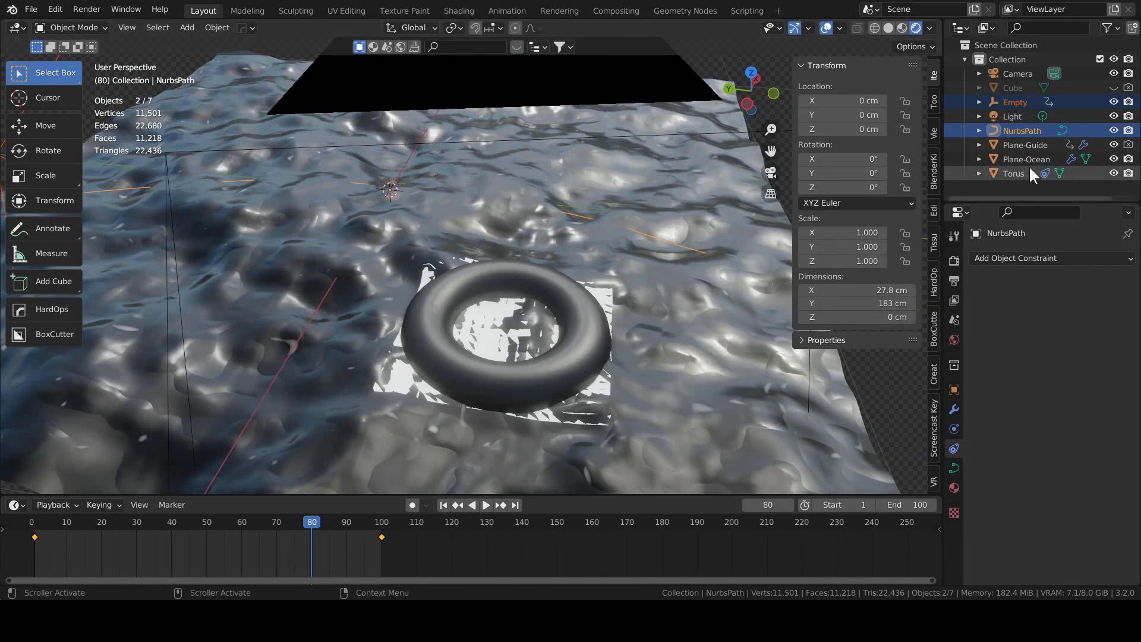
# Add a Follow Path constraint to the Plane-Guide object
pyautogui.click(1028, 145)
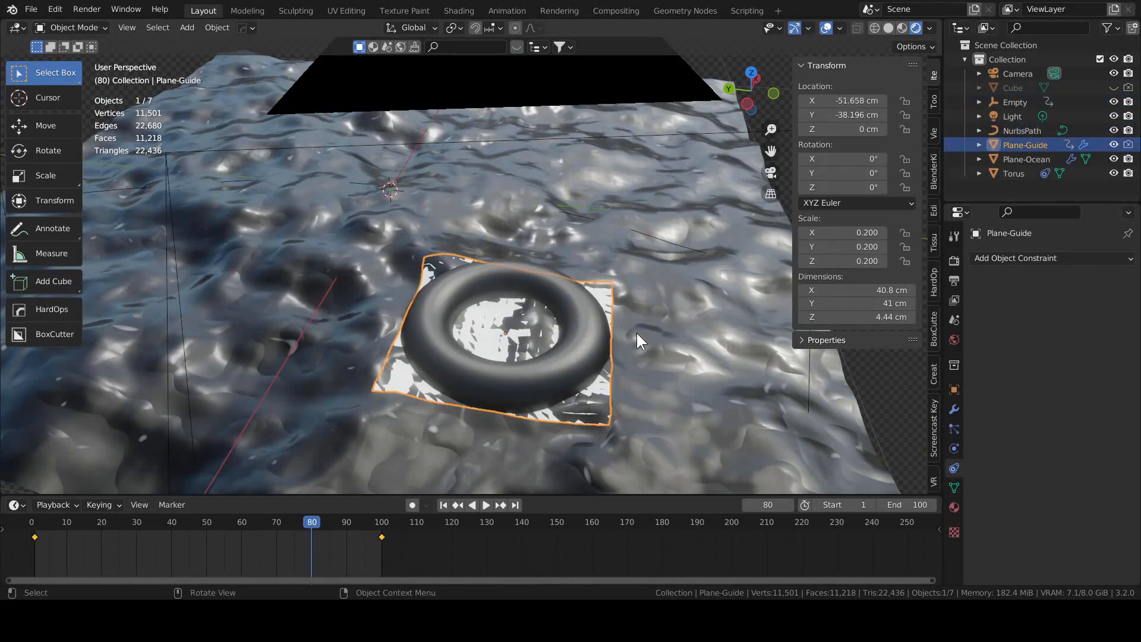
pyautogui.moveTo(614, 366); pyautogui.dragTo(680, 337, button='middle')
pyautogui.click(998, 258)
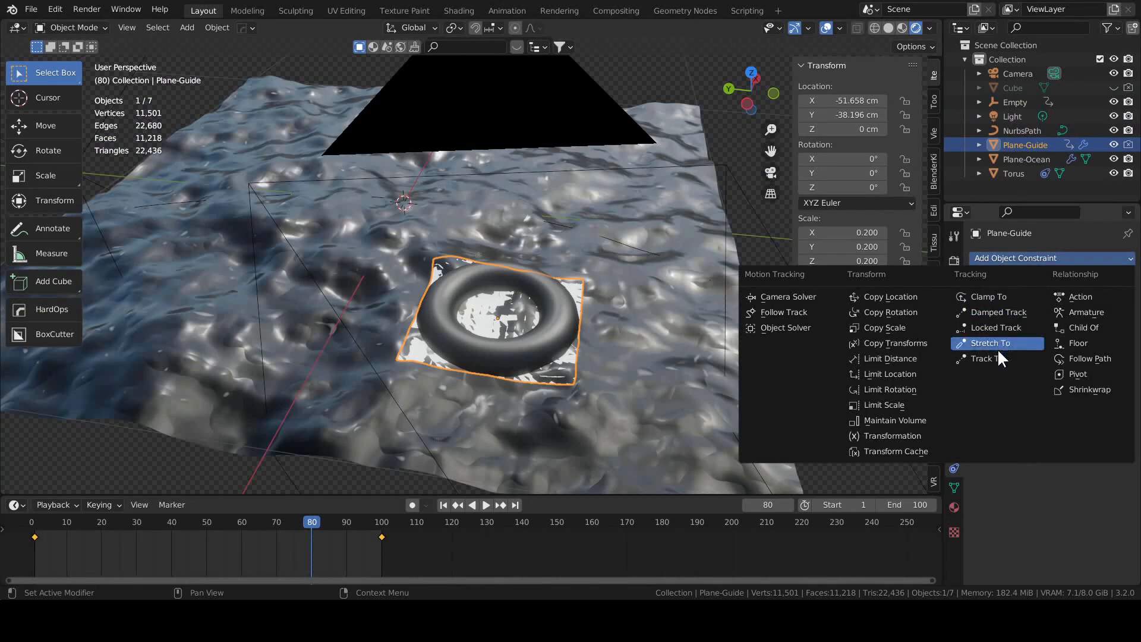
pyautogui.click(1075, 358)
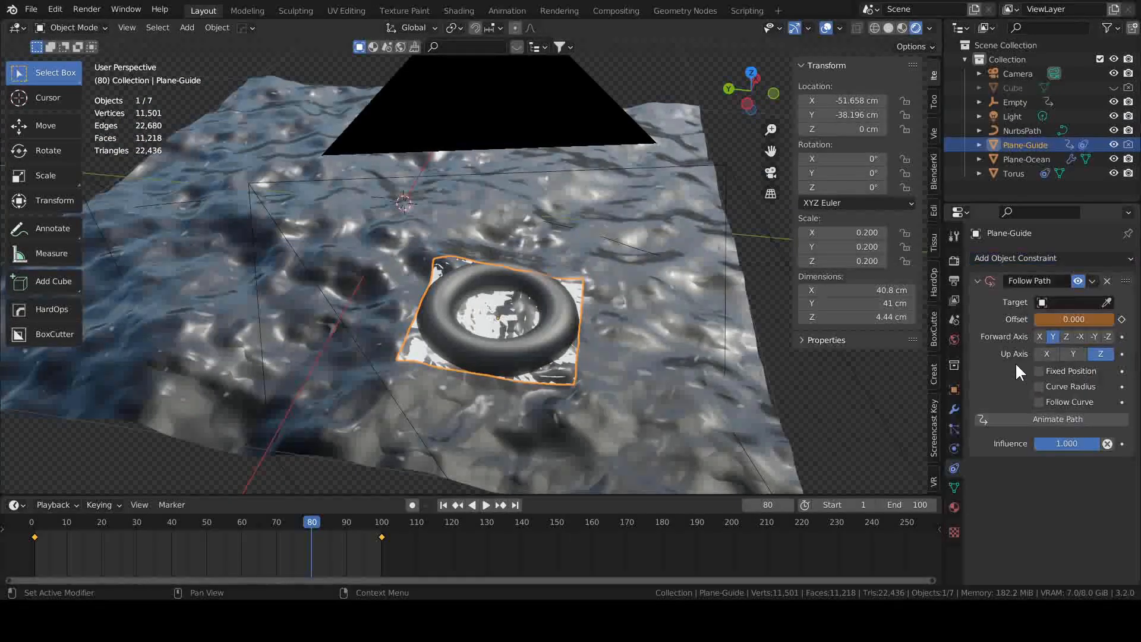
# Clear the keyframes on the Follow Path offset and set NurbsPath as the constraint's target
pyautogui.rightClick(1062, 321)
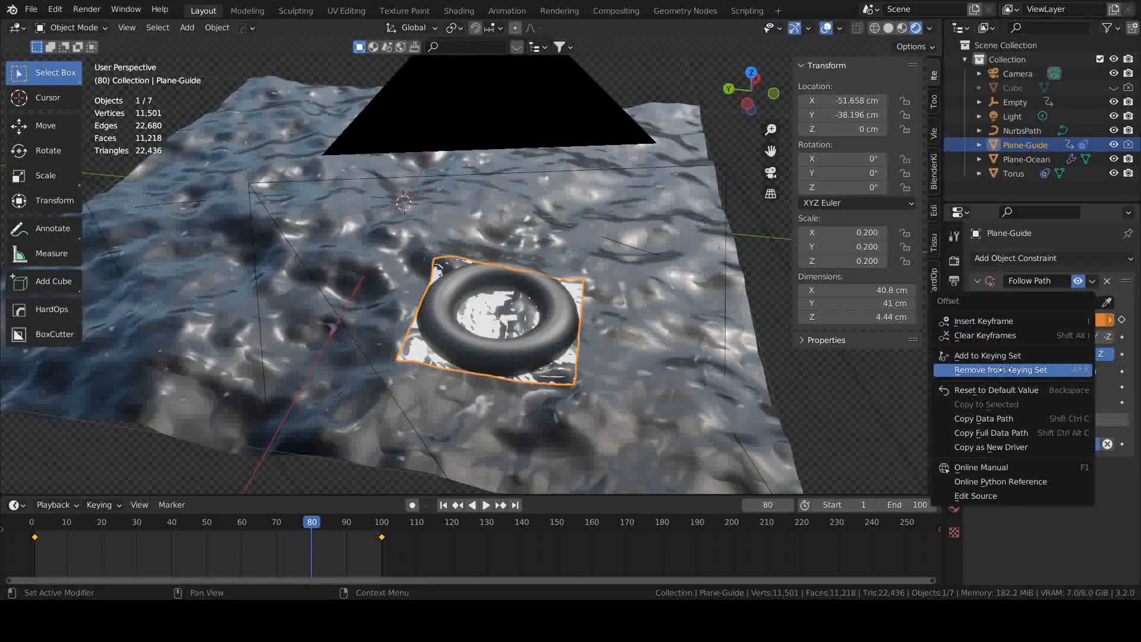
pyautogui.click(1004, 336)
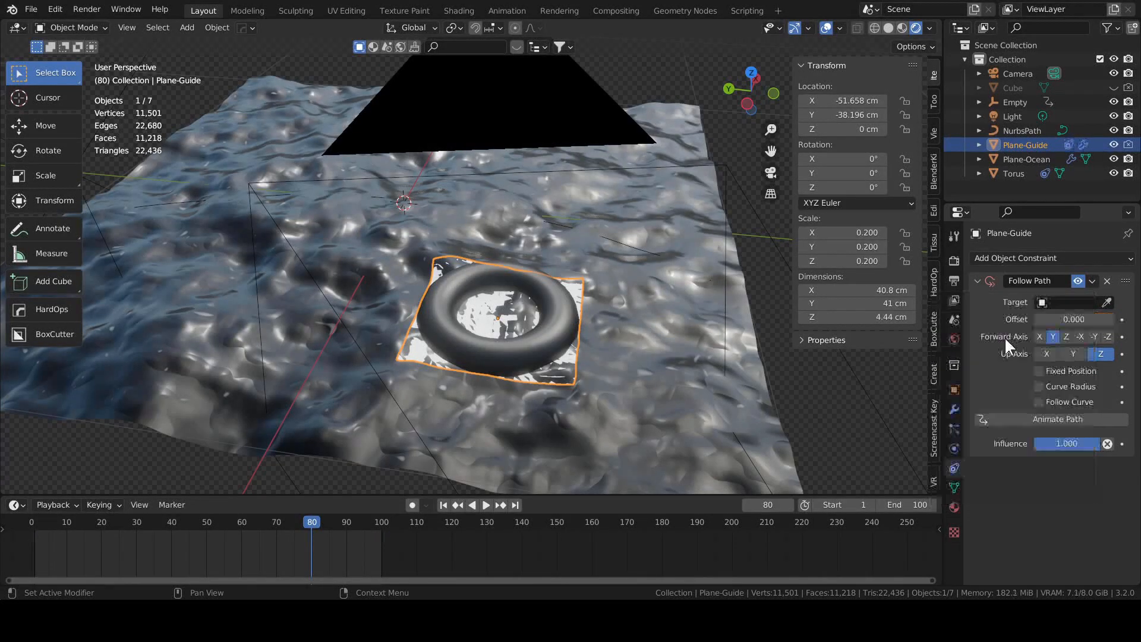
pyautogui.click(1053, 306)
pyautogui.click(1055, 324)
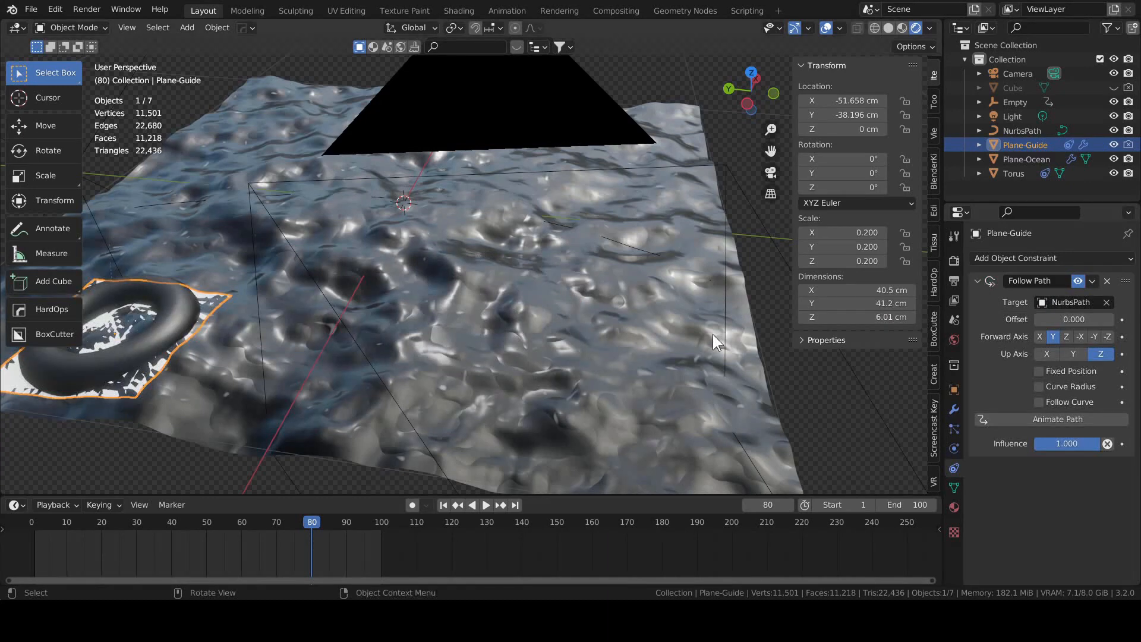
# Relocate Plane-Guide to X -8.6579 cm and Y -36.196 cm, and set its Follow Path offset to -64.7
pyautogui.scroll(-3, 712, 334)
pyautogui.moveTo(1073, 319); pyautogui.dragTo(721, 319)
pyautogui.moveTo(755, 280); pyautogui.dragTo(740, 224, button='middle')
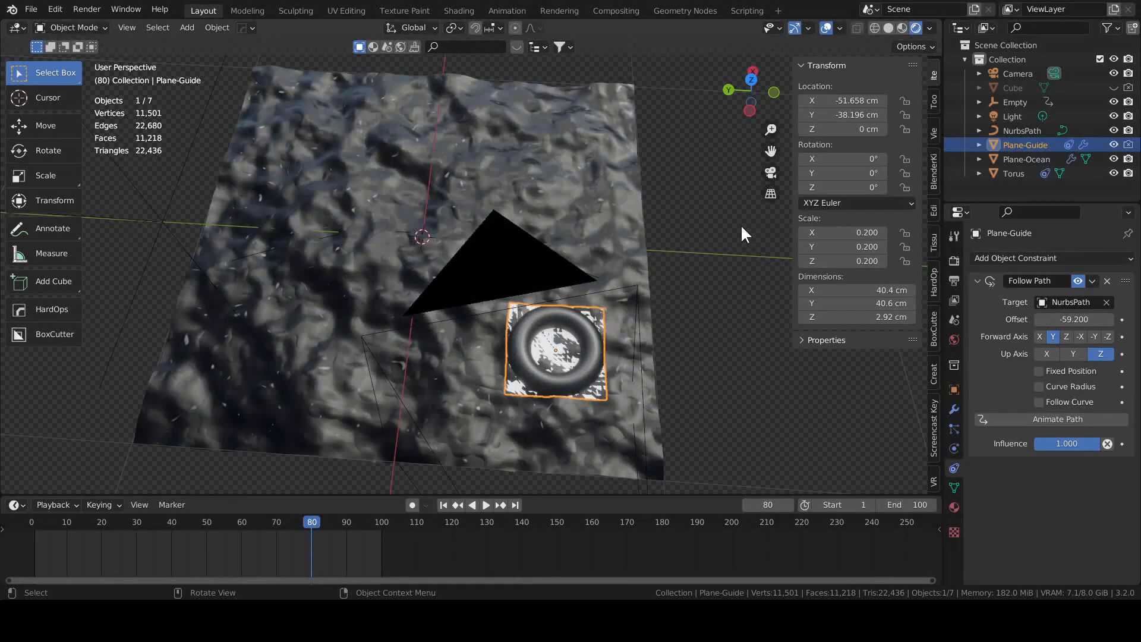
pyautogui.moveTo(823, 114); pyautogui.dragTo(849, 100)
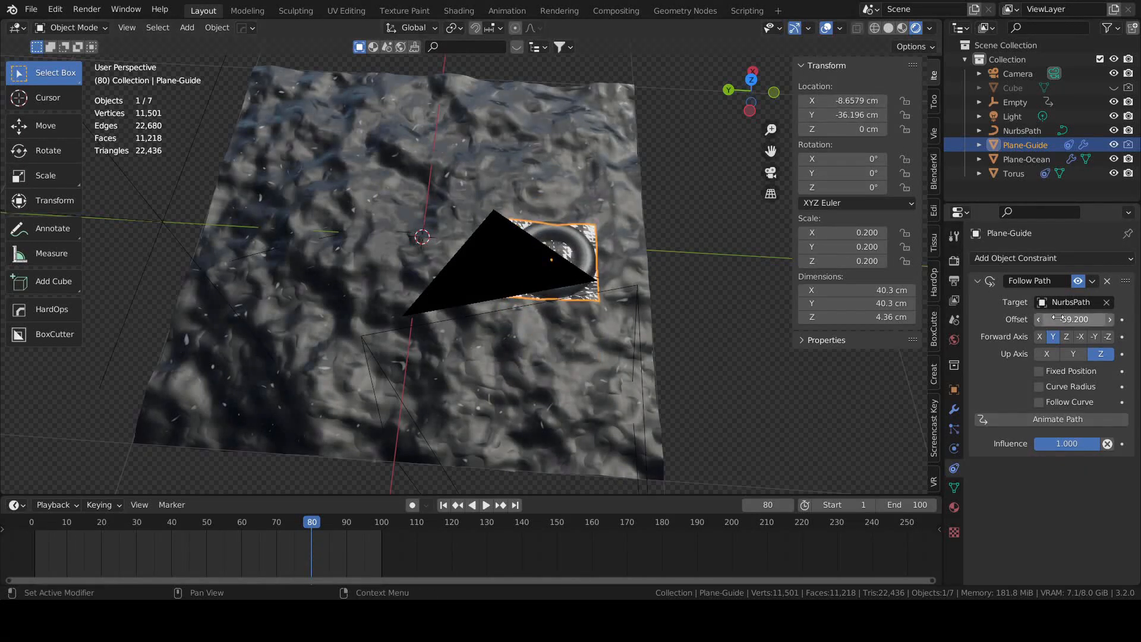
pyautogui.moveTo(1074, 319); pyautogui.dragTo(767, 319)
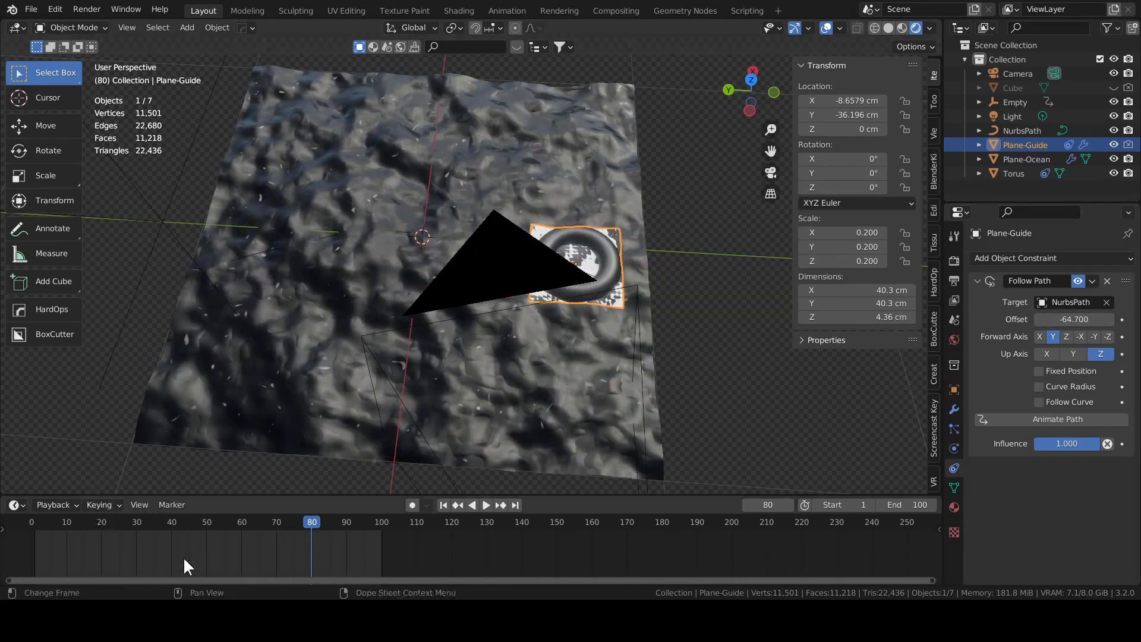
# Shift the guide plane's offset closer to the water's edge and keyframe it at frame 1
pyautogui.click(443, 505)
pyautogui.moveTo(465, 370); pyautogui.dragTo(462, 323, button='middle')
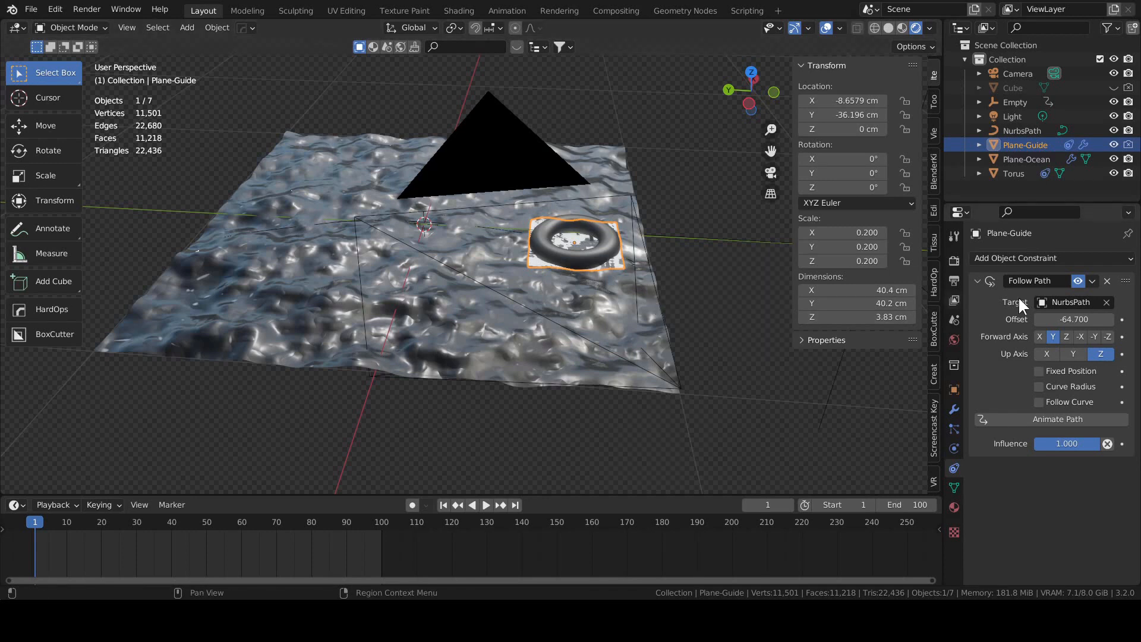
pyautogui.moveTo(1069, 319); pyautogui.dragTo(1022, 319)
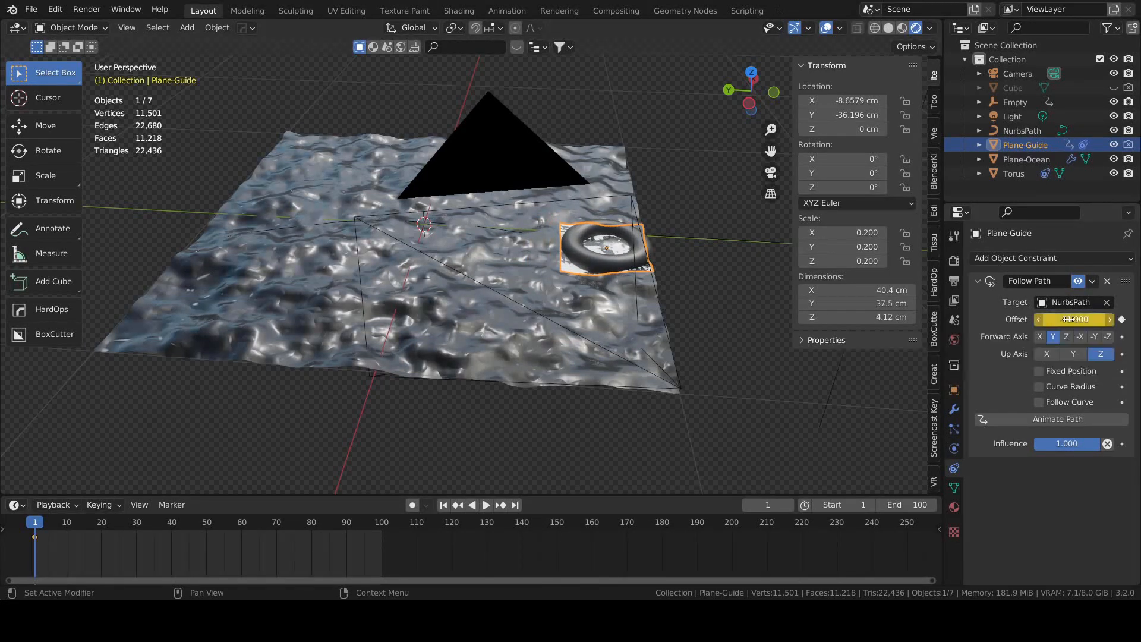
pyautogui.press('i')
# Keyframe the Follow Path offset at 3.000 on frame 100, placing the torus just outside the camera frame
pyautogui.click(515, 505)
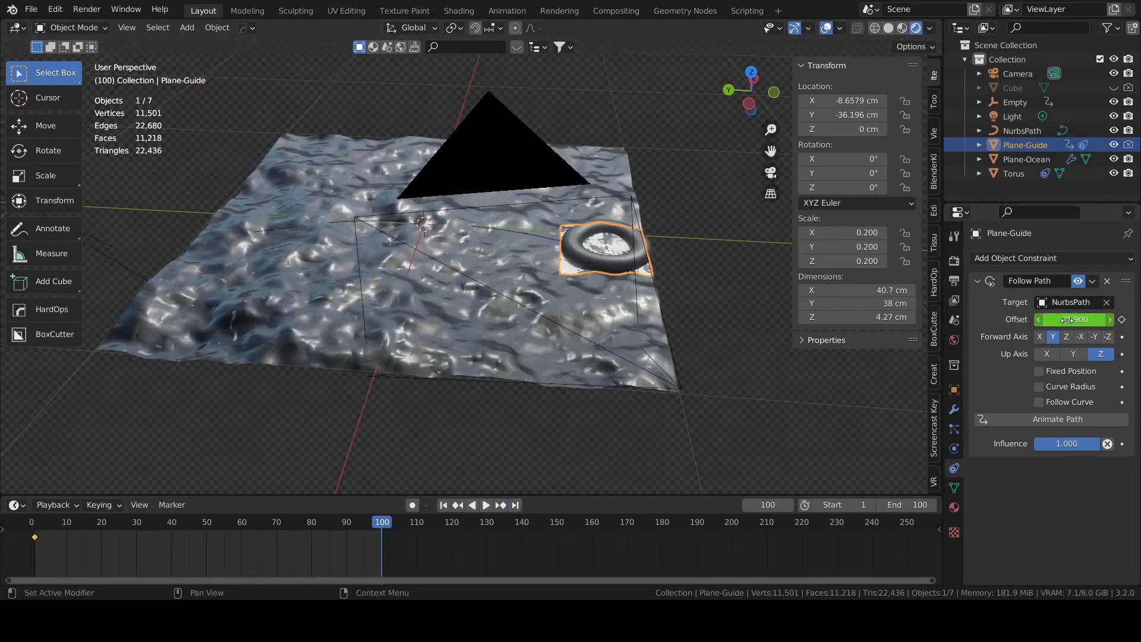
pyautogui.moveTo(1074, 319); pyautogui.dragTo(1036, 319)
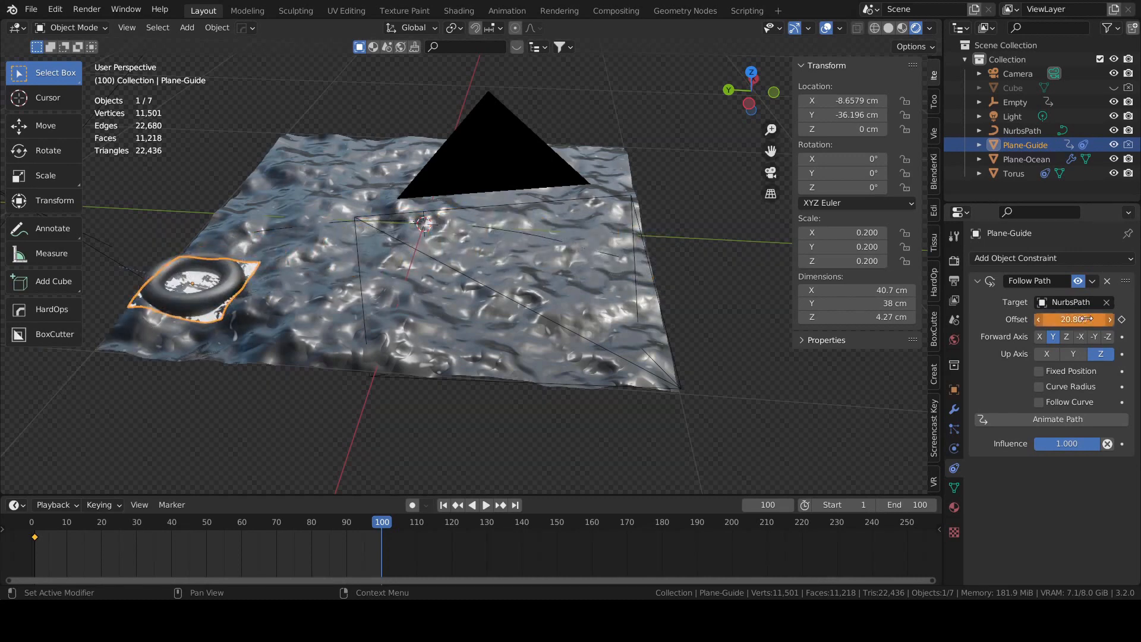
pyautogui.press('KP_0')
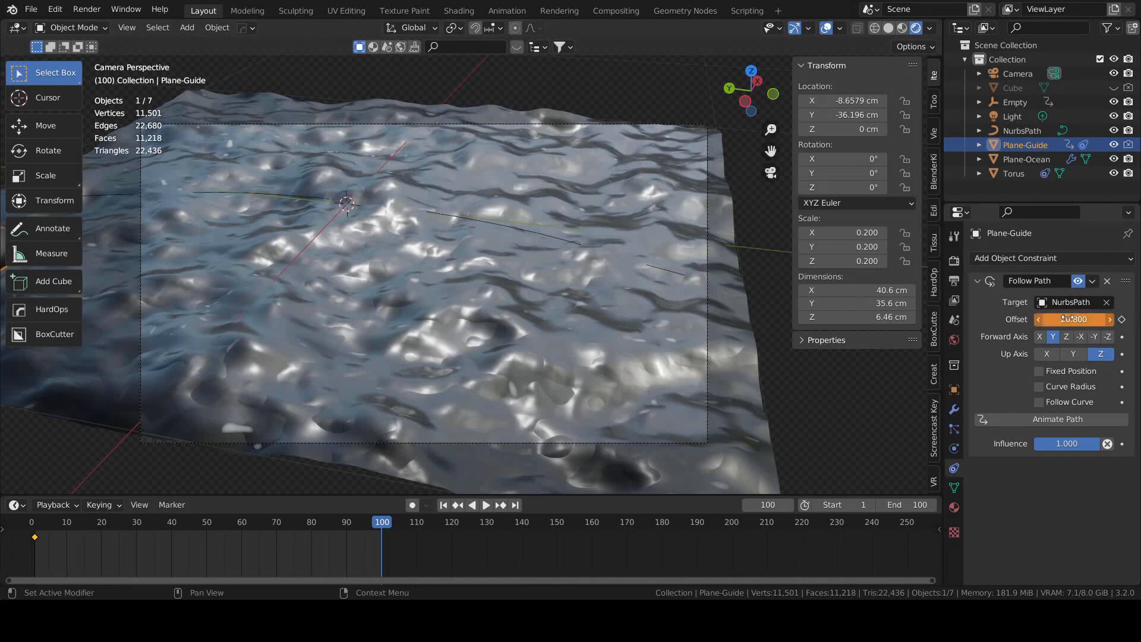
pyautogui.moveTo(1068, 319)
pyautogui.mouseDown()
pyautogui.moveTo(936, 319)
pyautogui.moveTo(1082, 319)
pyautogui.moveTo(1067, 319)
pyautogui.mouseUp()
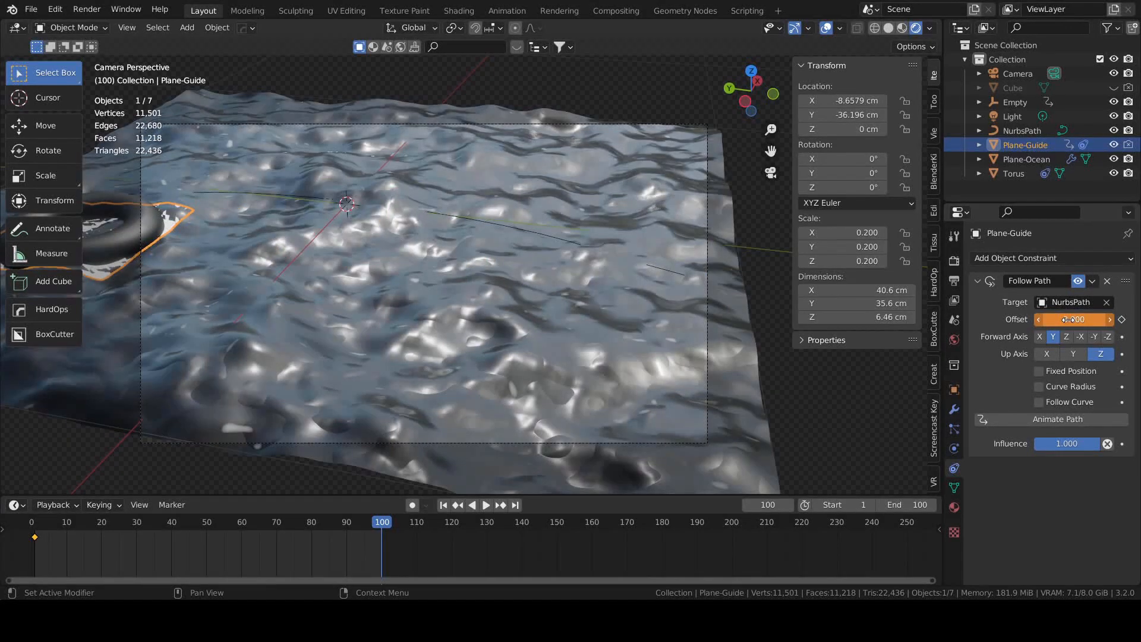
pyautogui.press('i')
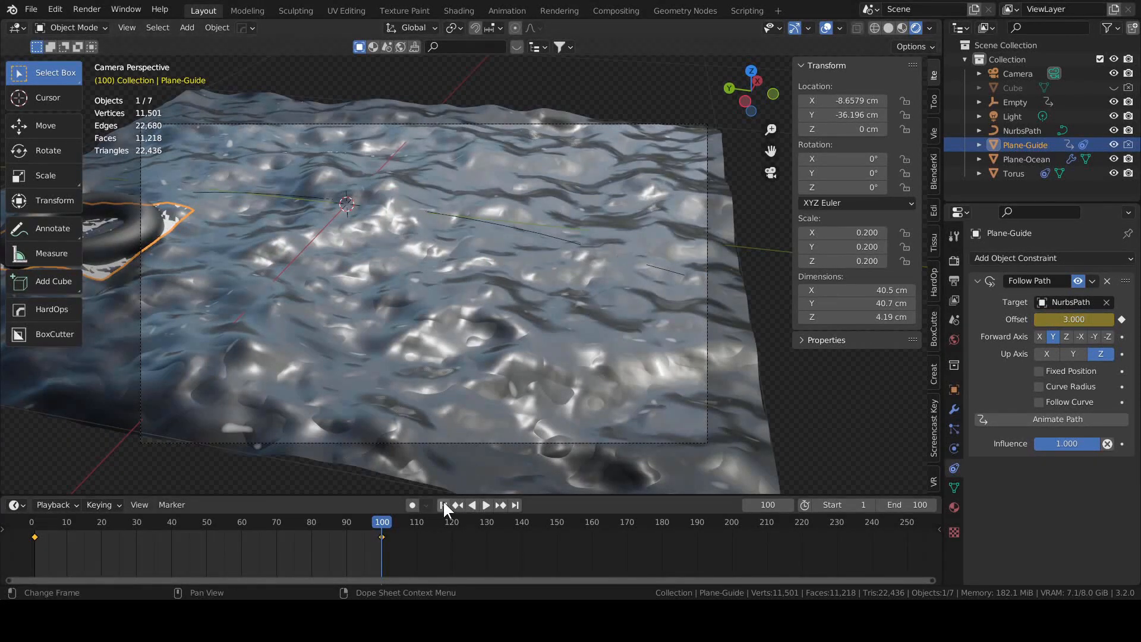
# Play the animation from frame 1 in camera view and hide Plane-Guide in the viewport
pyautogui.click(443, 504)
pyautogui.click(485, 504)
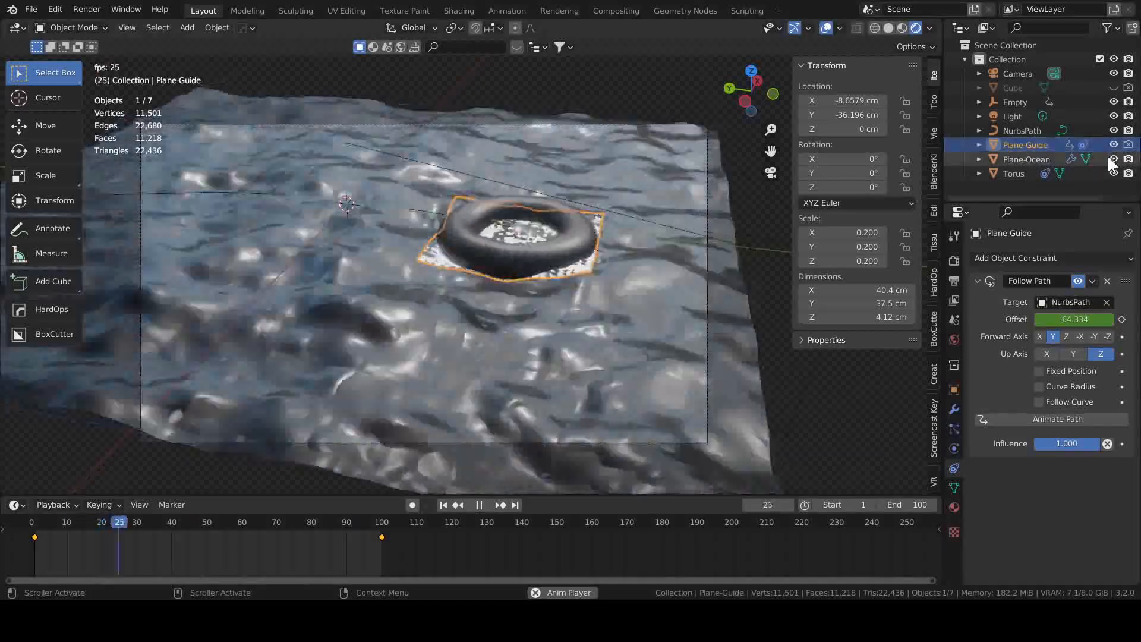
pyautogui.click(1114, 144)
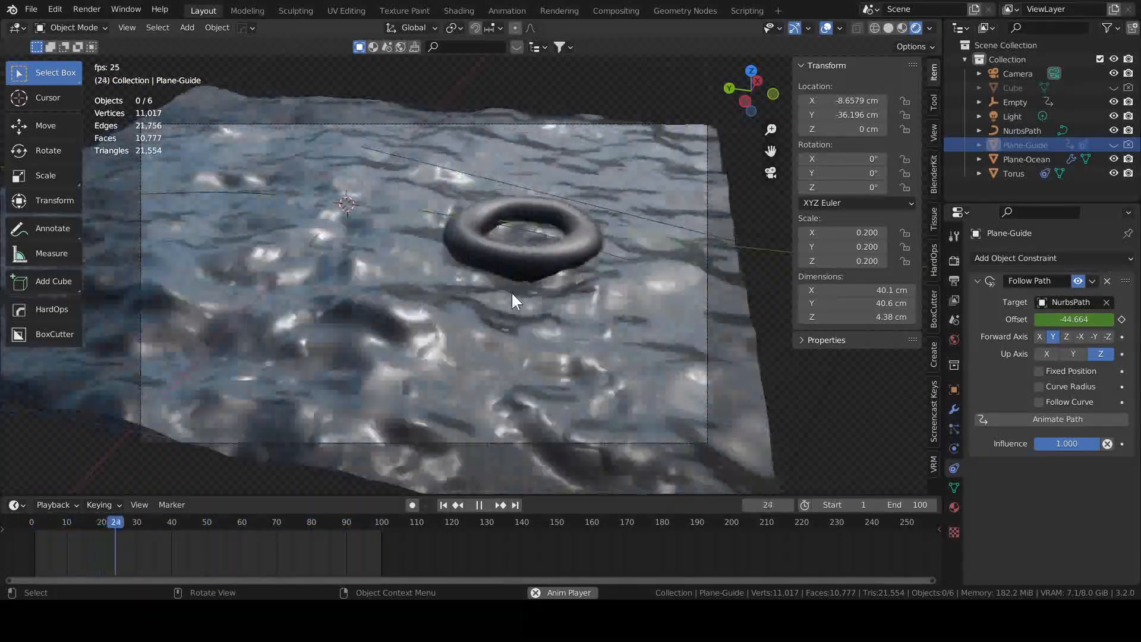
pyautogui.press('space')
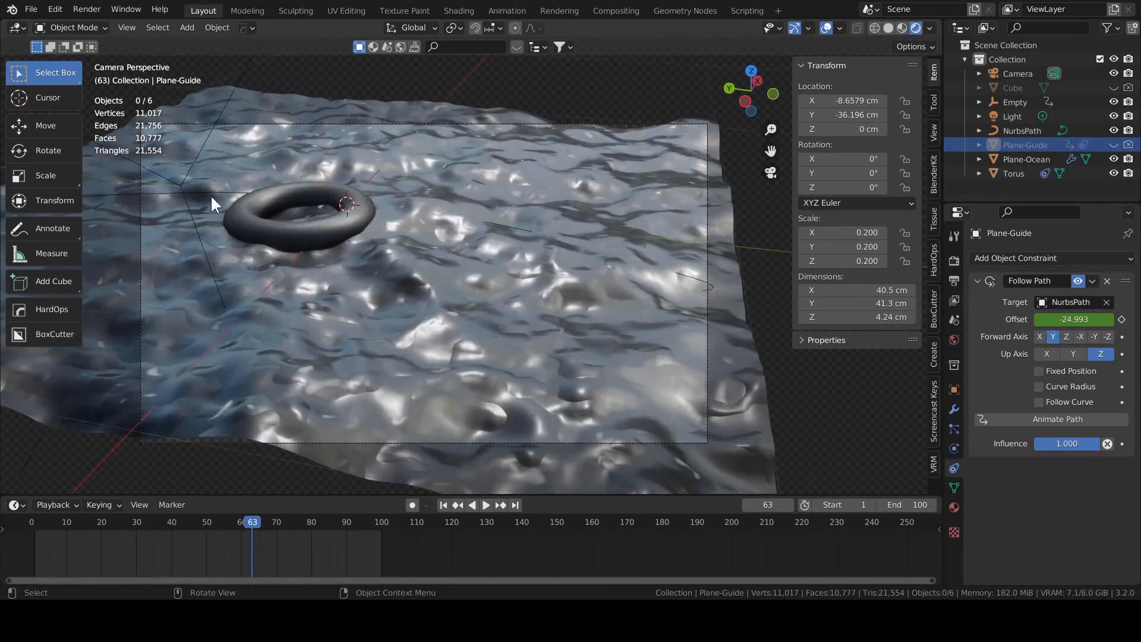
# Import the 3DBenchy boat model as an STL file
pyautogui.click(27, 10)
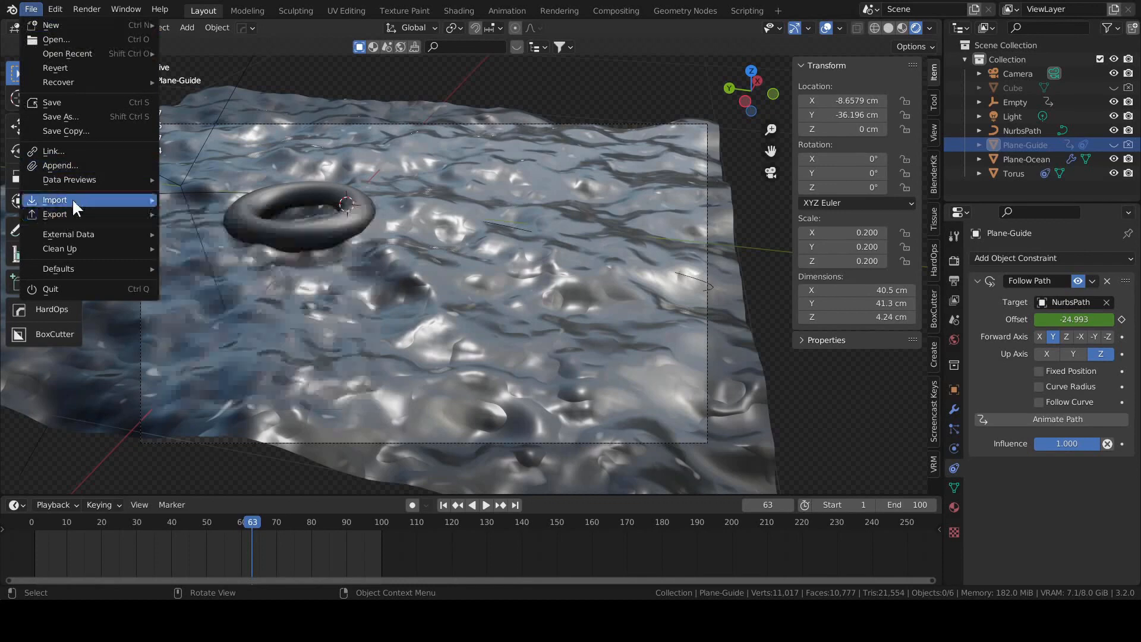
pyautogui.moveTo(81, 203)
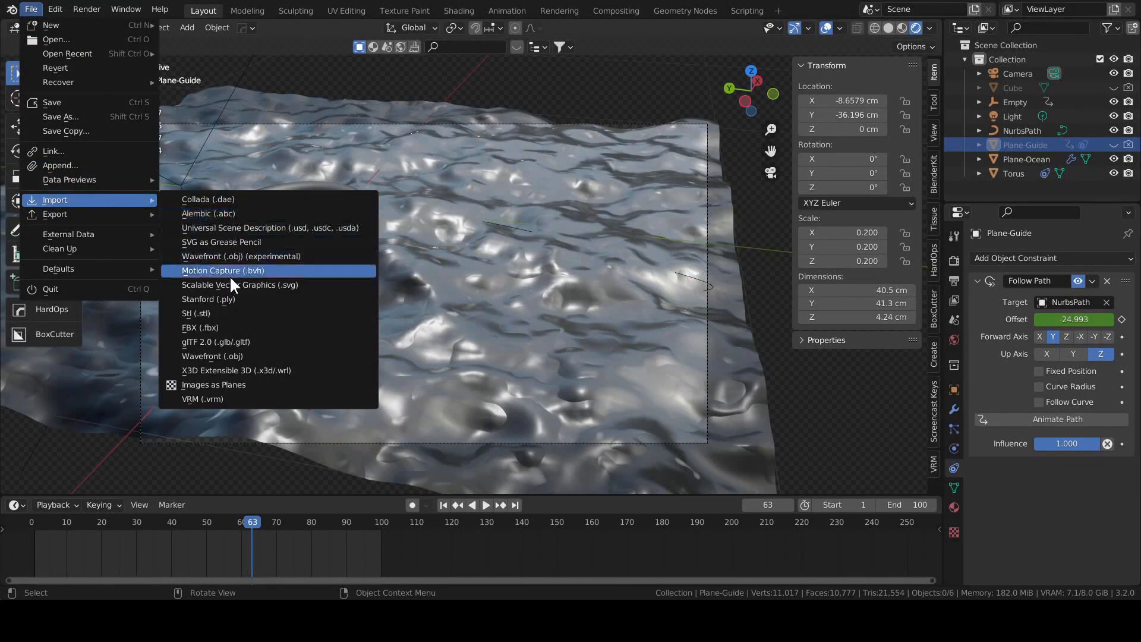
pyautogui.click(223, 314)
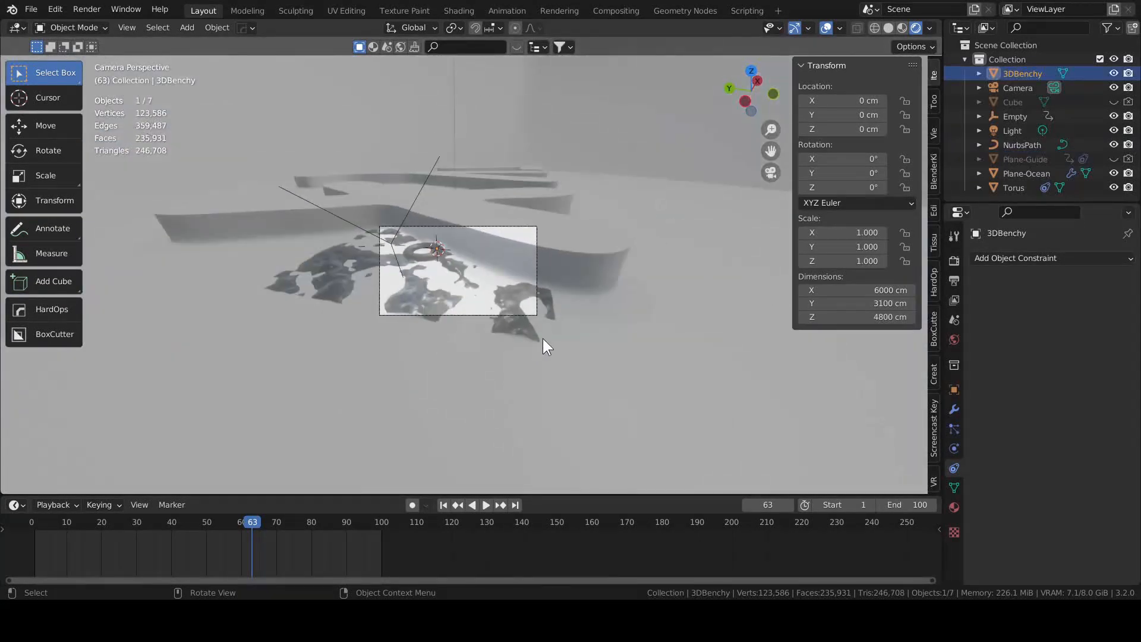
# Scale the 3DBenchy boat to 0.01 on all three axes
pyautogui.scroll(3, 577, 327)
pyautogui.scroll(-3, 576, 326)
pyautogui.moveTo(544, 319); pyautogui.dragTo(599, 323, button='middle')
pyautogui.scroll(-6, 587, 337)
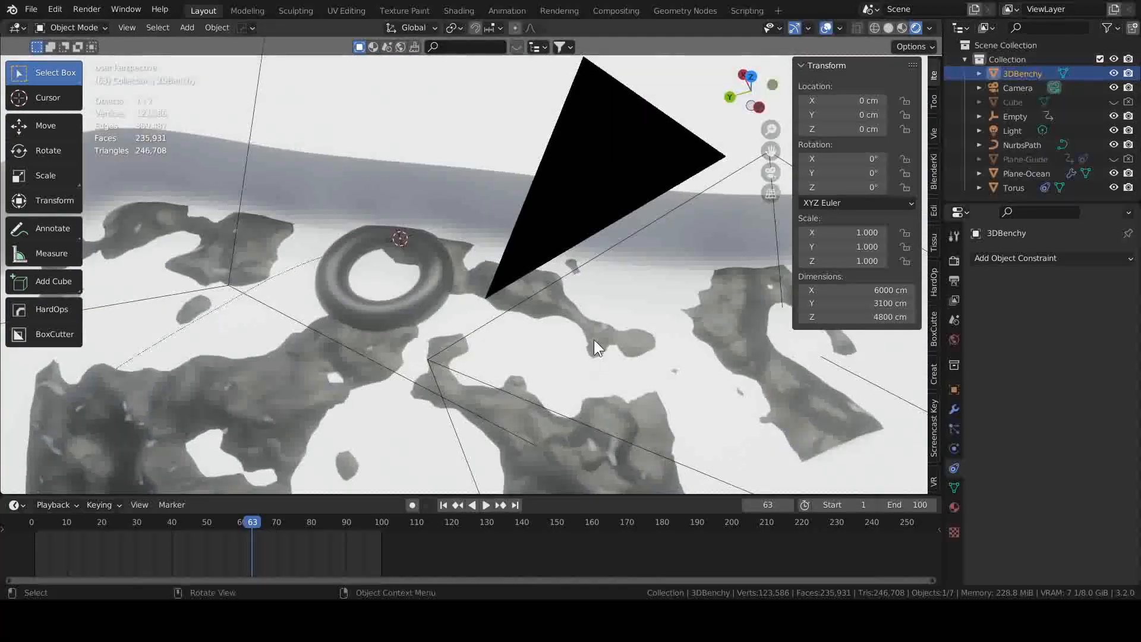
pyautogui.scroll(-5, 586, 338)
pyautogui.scroll(4, 529, 278)
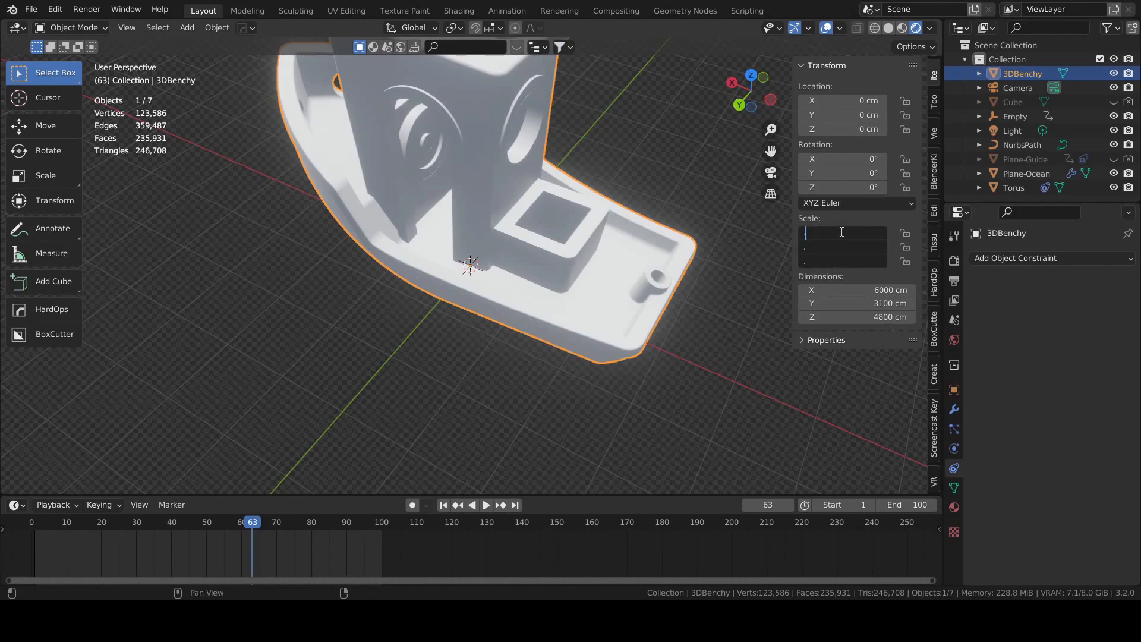
pyautogui.write('.01')
pyautogui.press('Return')
pyautogui.scroll(6, 501, 260)
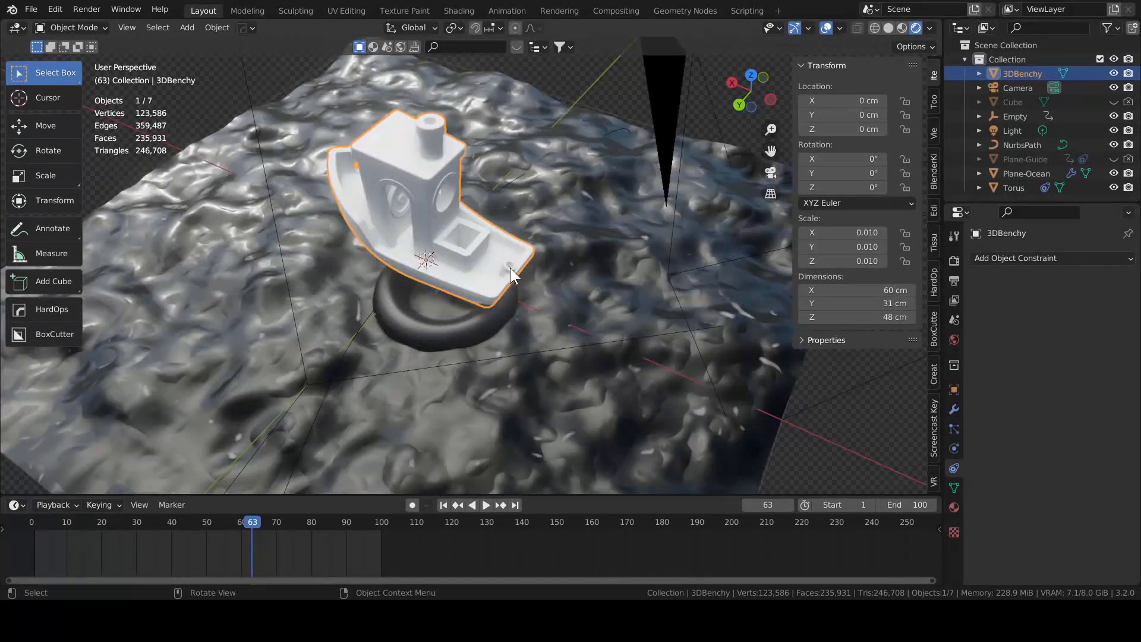
# Add a 200 cm mesh plane at the world origin in top view, beneath the boat
pyautogui.moveTo(510, 268); pyautogui.dragTo(555, 219, button='middle')
pyautogui.scroll(2, 556, 236)
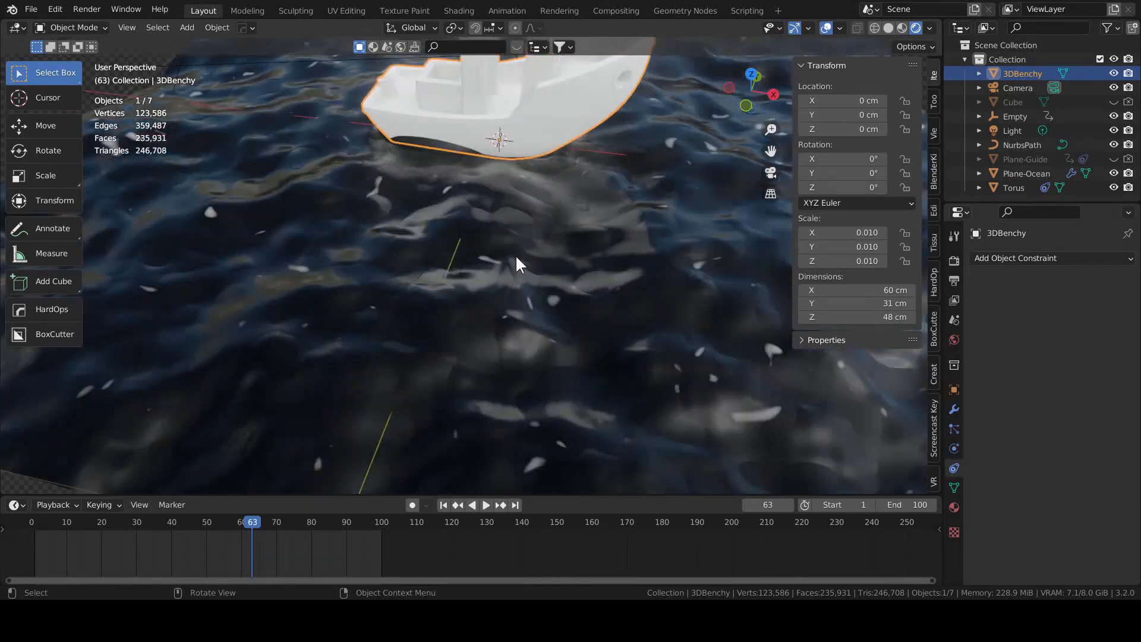
pyautogui.keyDown('shift'); pyautogui.moveTo(515, 254); pyautogui.dragTo(510, 365, button='middle'); pyautogui.keyUp('shift')
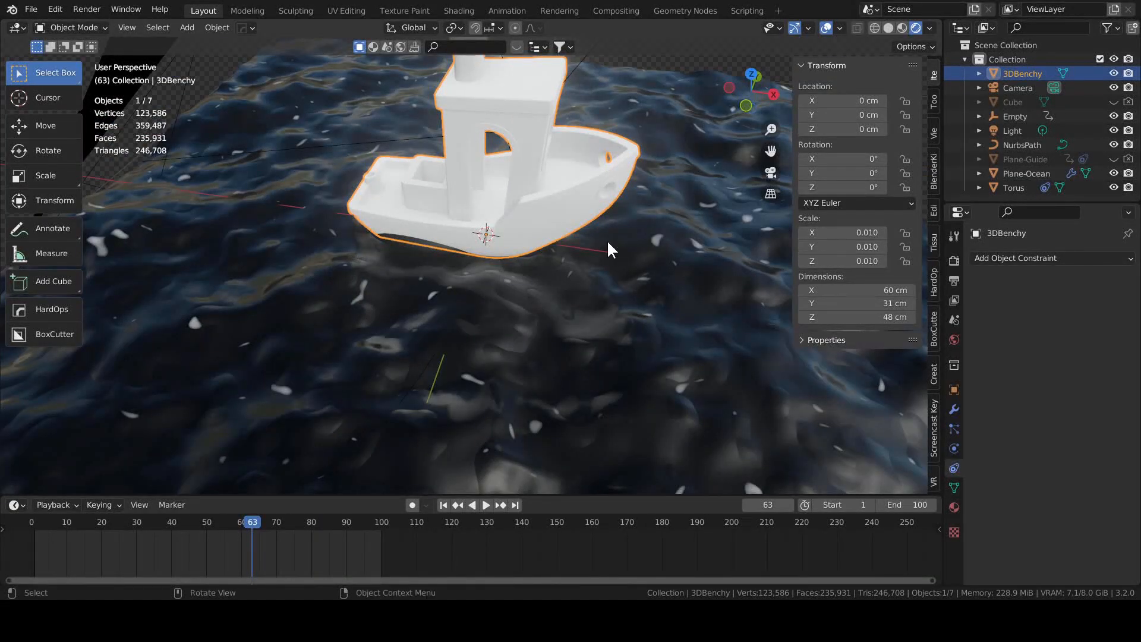
pyautogui.moveTo(568, 213); pyautogui.dragTo(473, 341, button='middle')
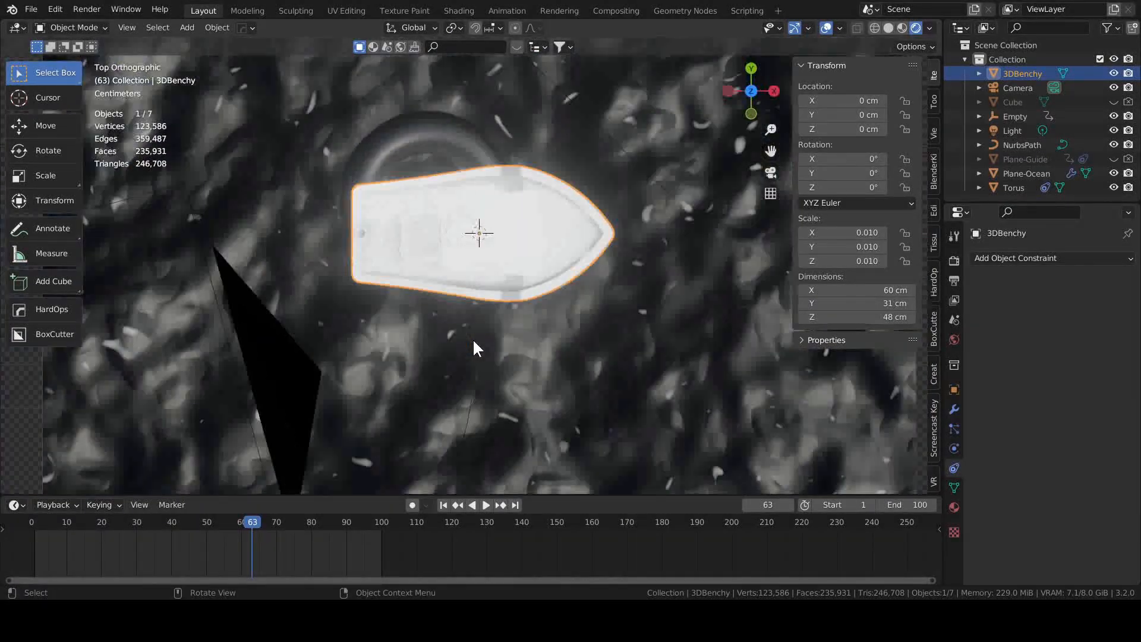
pyautogui.scroll(-1, 457, 338)
pyautogui.click(187, 28)
pyautogui.moveTo(184, 42)
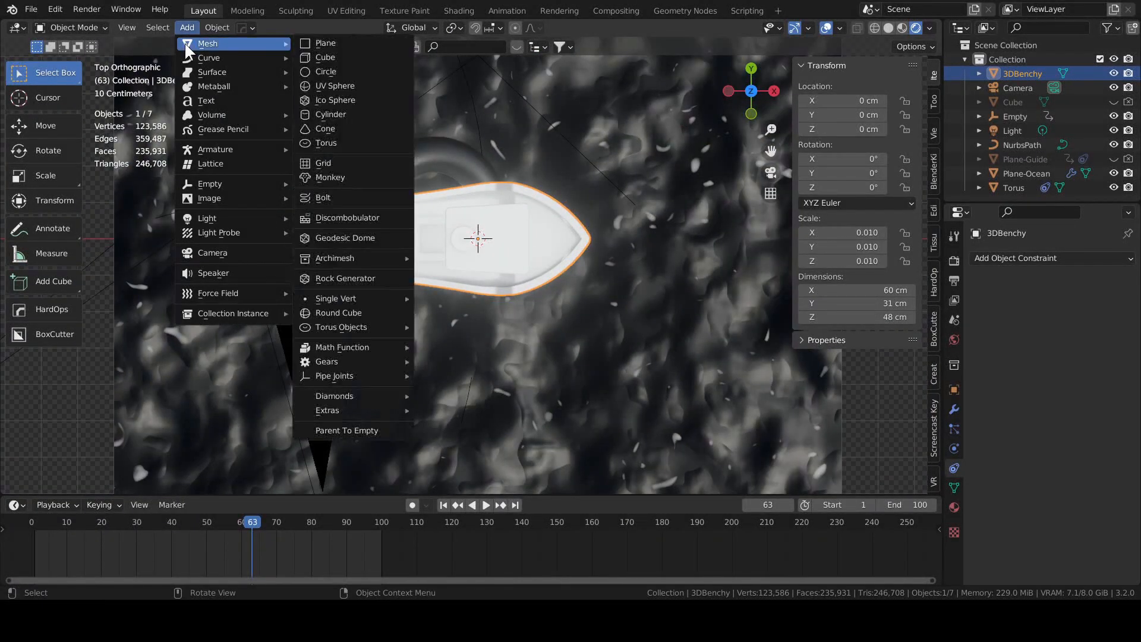
pyautogui.click(338, 41)
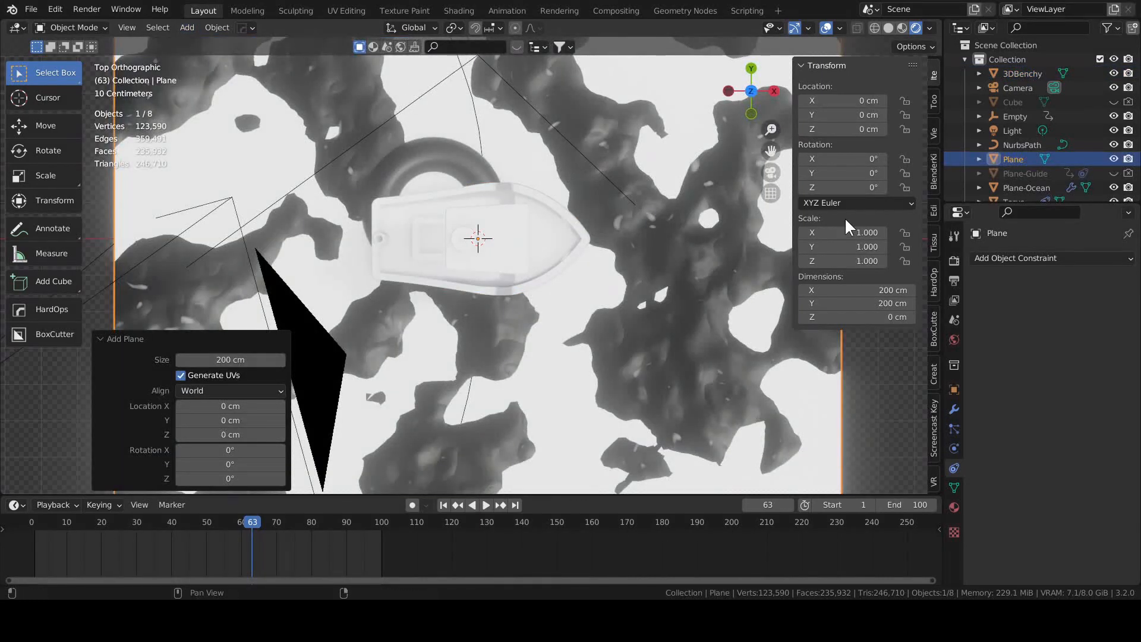
# Scale the new plane down uniformly so it extends slightly beyond the boat's hull, and enter Edit Mode on it
pyautogui.moveTo(842, 232); pyautogui.dragTo(798, 261)
pyautogui.moveTo(490, 241); pyautogui.dragTo(622, 206, button='middle')
pyautogui.scroll(2, 609, 225)
pyautogui.press('Tab')
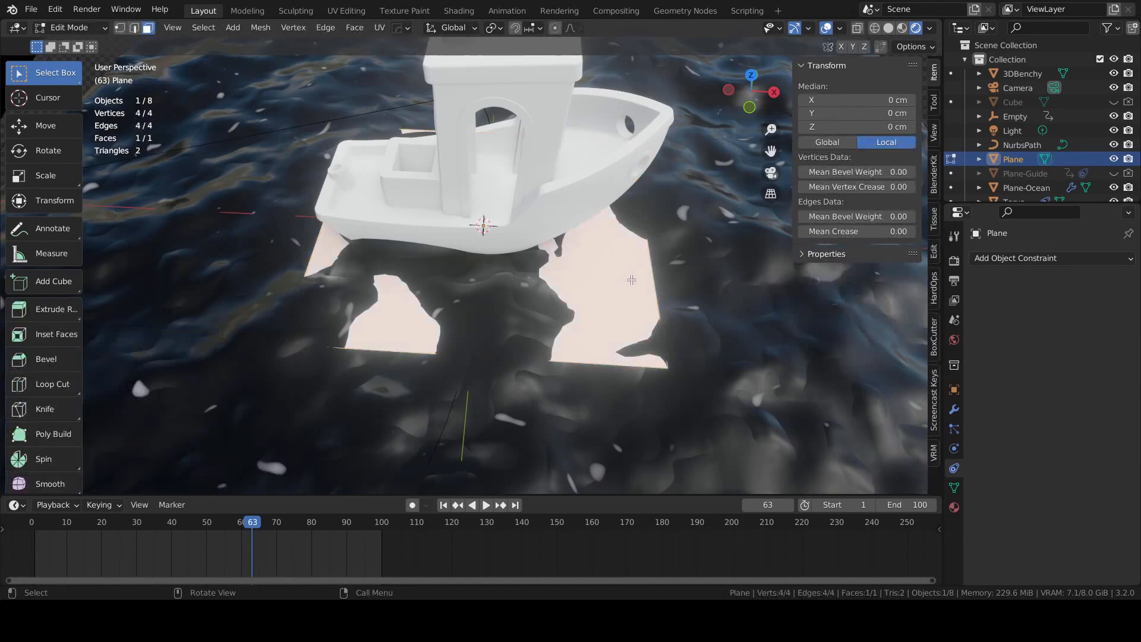
# Subdivide the plane beneath the boat with 20 cuts and return to Object Mode
pyautogui.rightClick(590, 294)
pyautogui.click(584, 288)
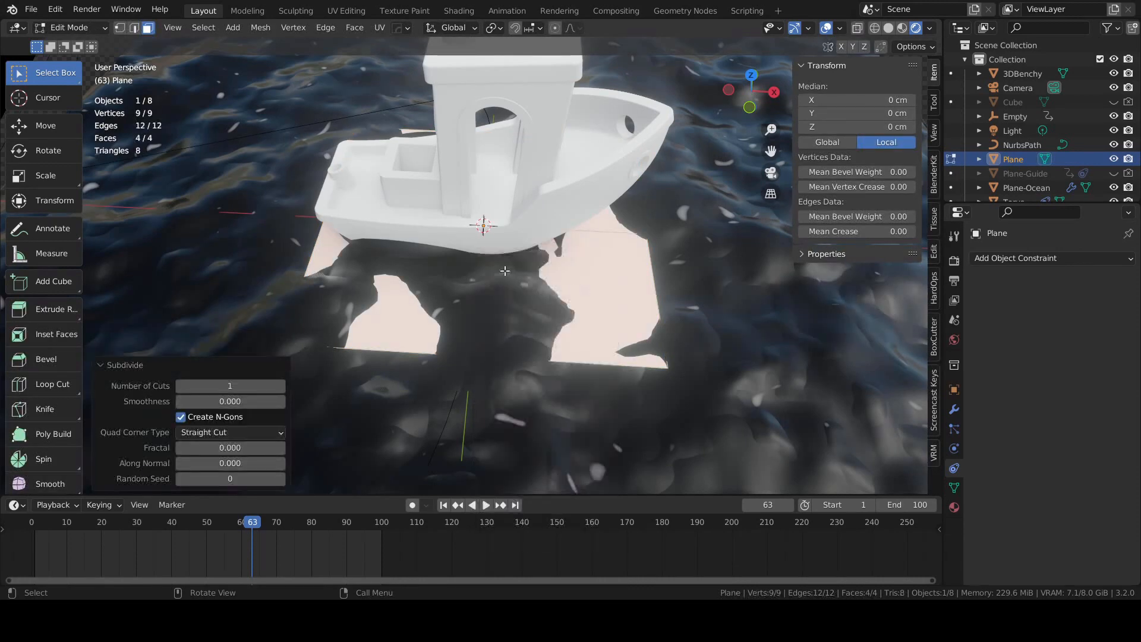
pyautogui.write('20')
pyautogui.press('Return')
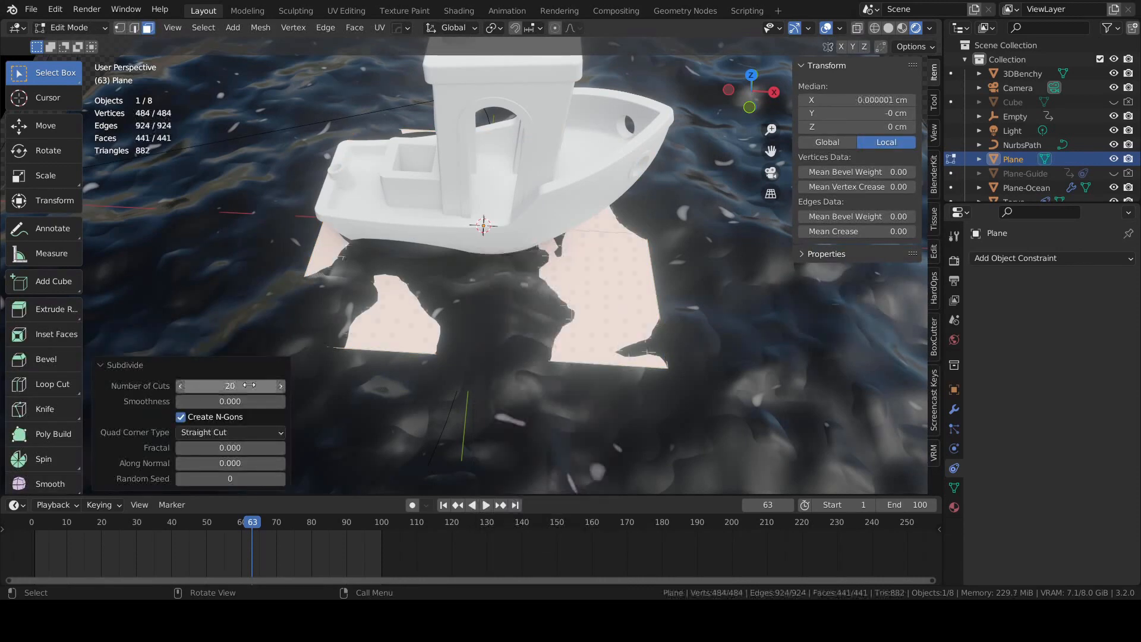
pyautogui.press('Tab')
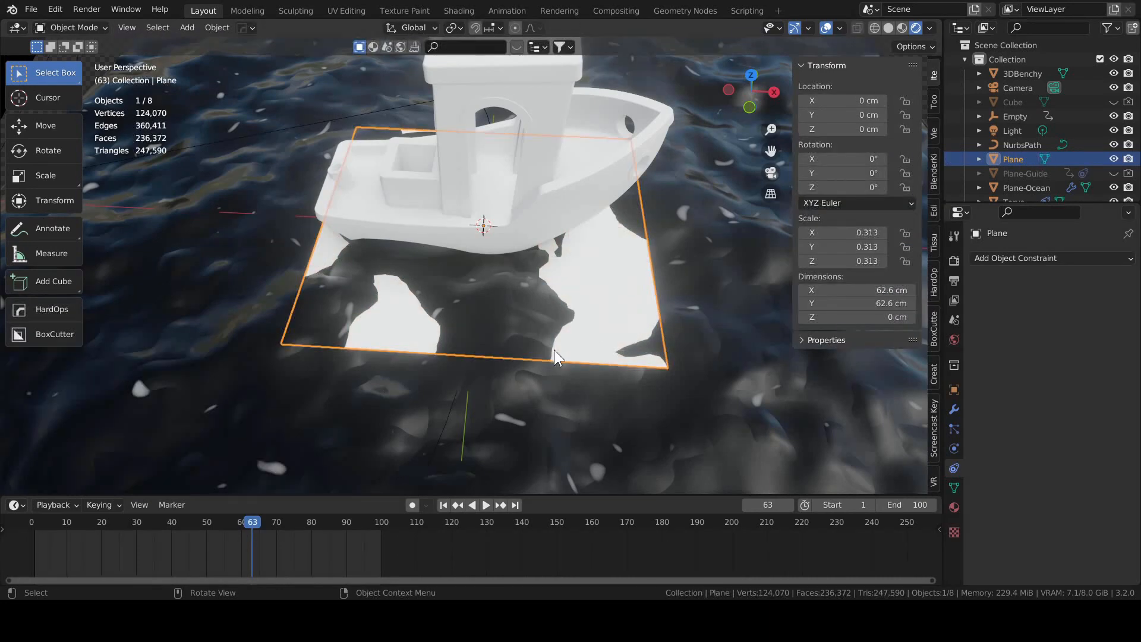
# Rename the subdivided plane as Plane-Boat Guide
pyautogui.moveTo(554, 350); pyautogui.dragTo(578, 320, button='middle')
pyautogui.click(953, 410)
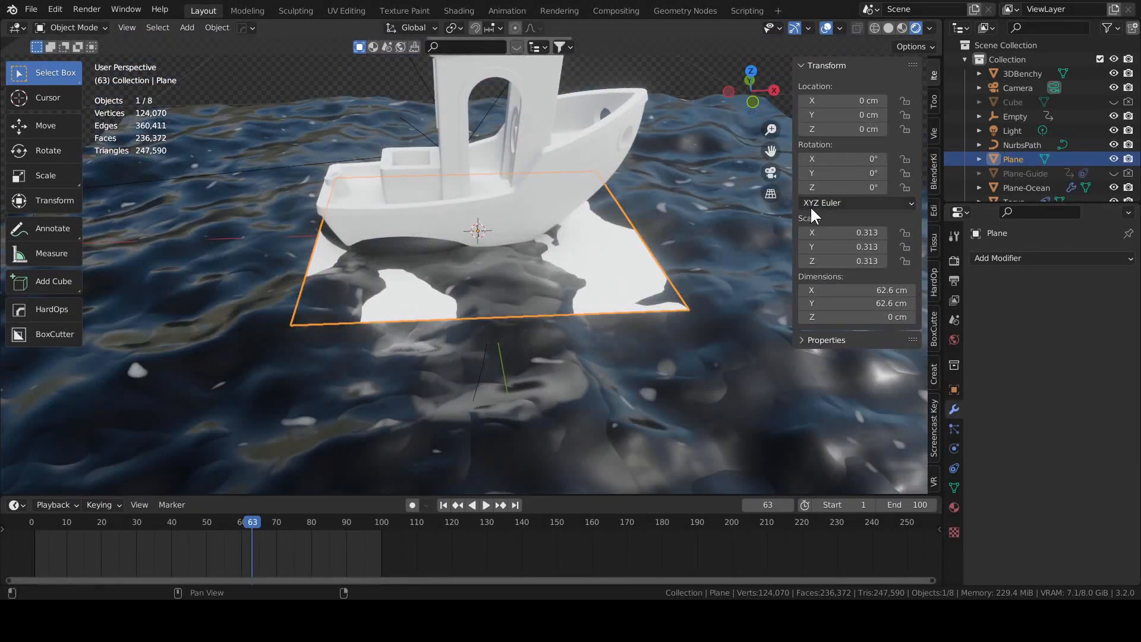
pyautogui.moveTo(537, 276); pyautogui.dragTo(354, 255, button='middle')
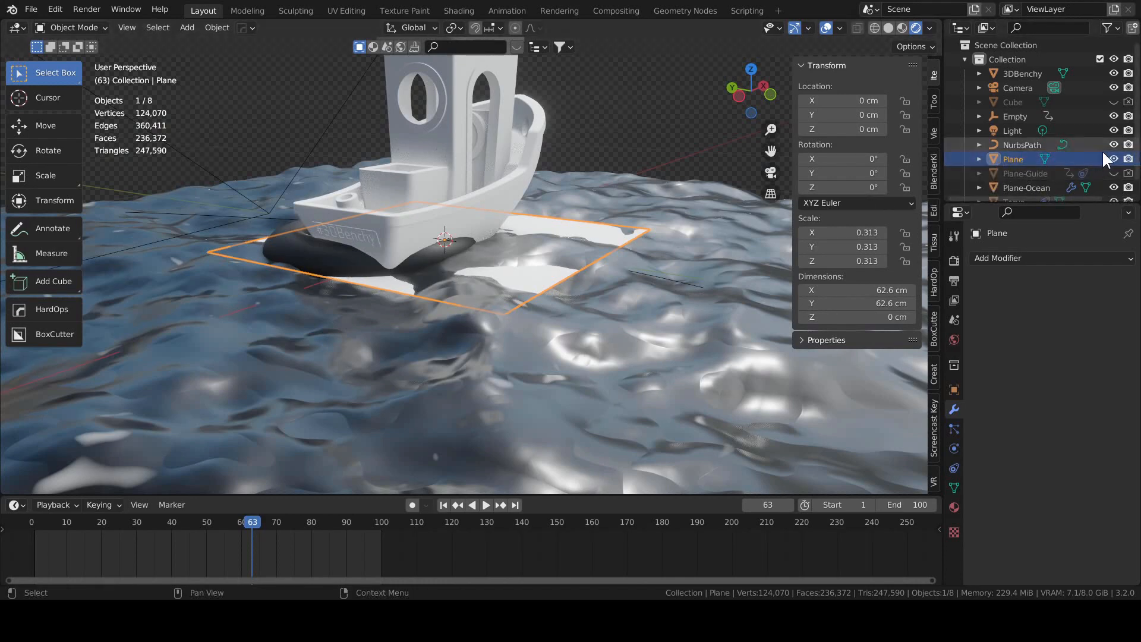
pyautogui.press('F2')
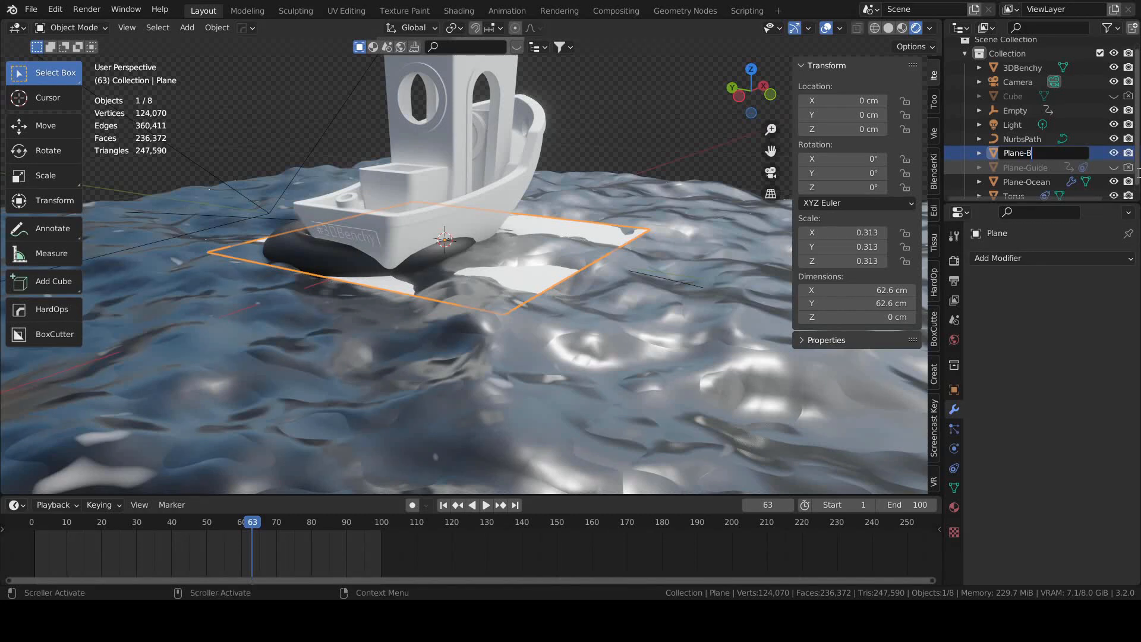
pyautogui.write('-Boat Guide')
pyautogui.press('Return')
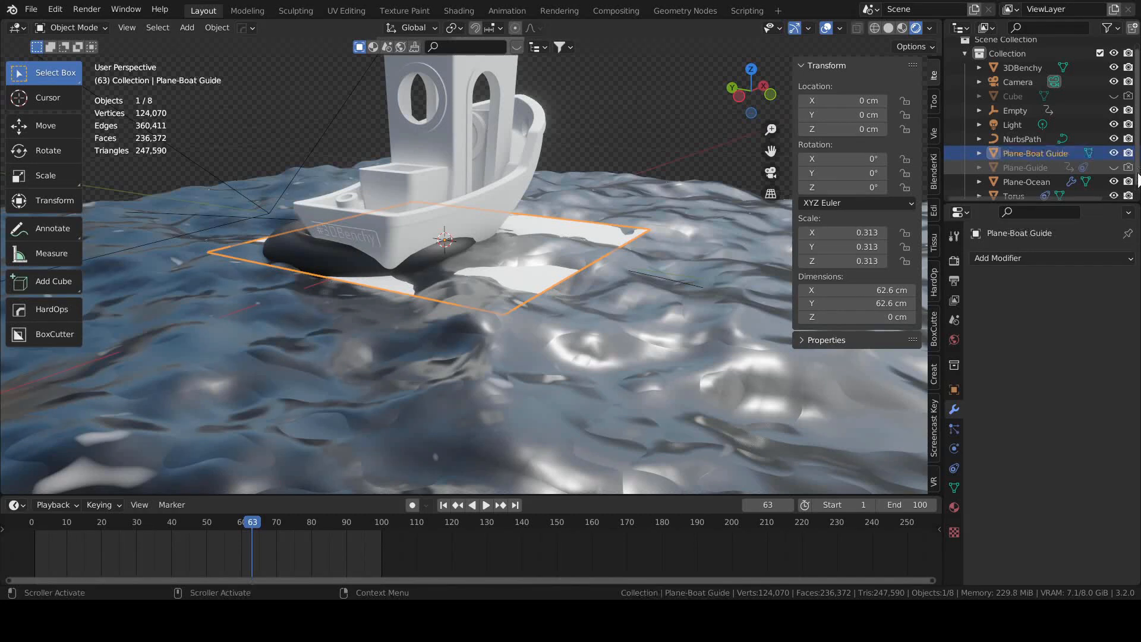
# Add a Shrinkwrap modifier to Plane-Boat Guide with Plane-Ocean as its target
pyautogui.click(1021, 258)
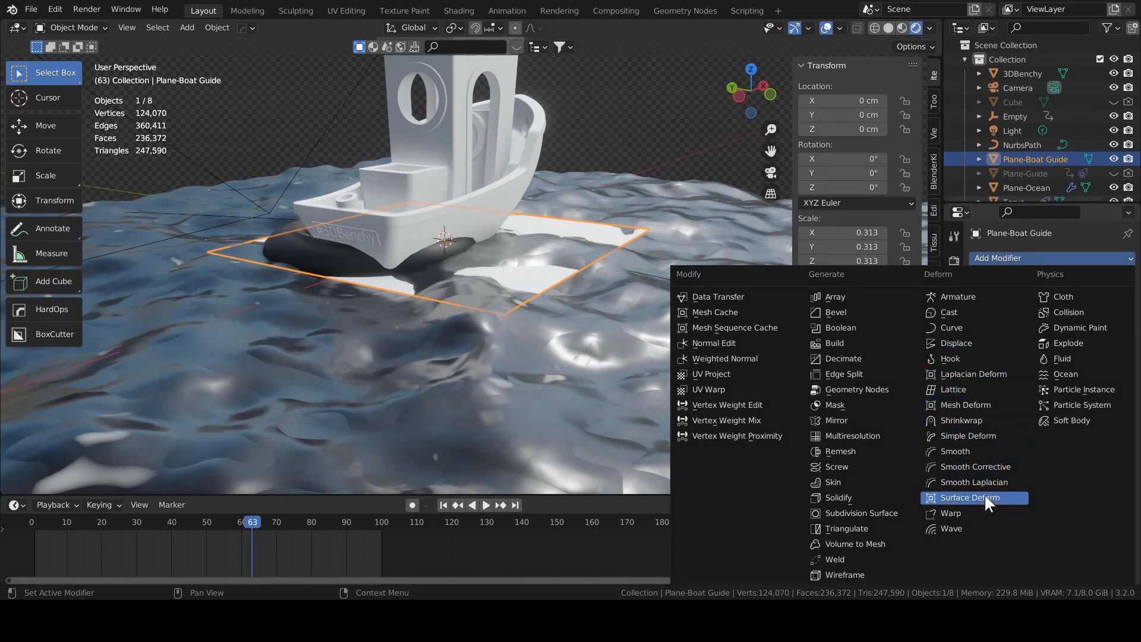
pyautogui.click(962, 425)
pyautogui.moveTo(631, 339); pyautogui.dragTo(580, 359, button='middle')
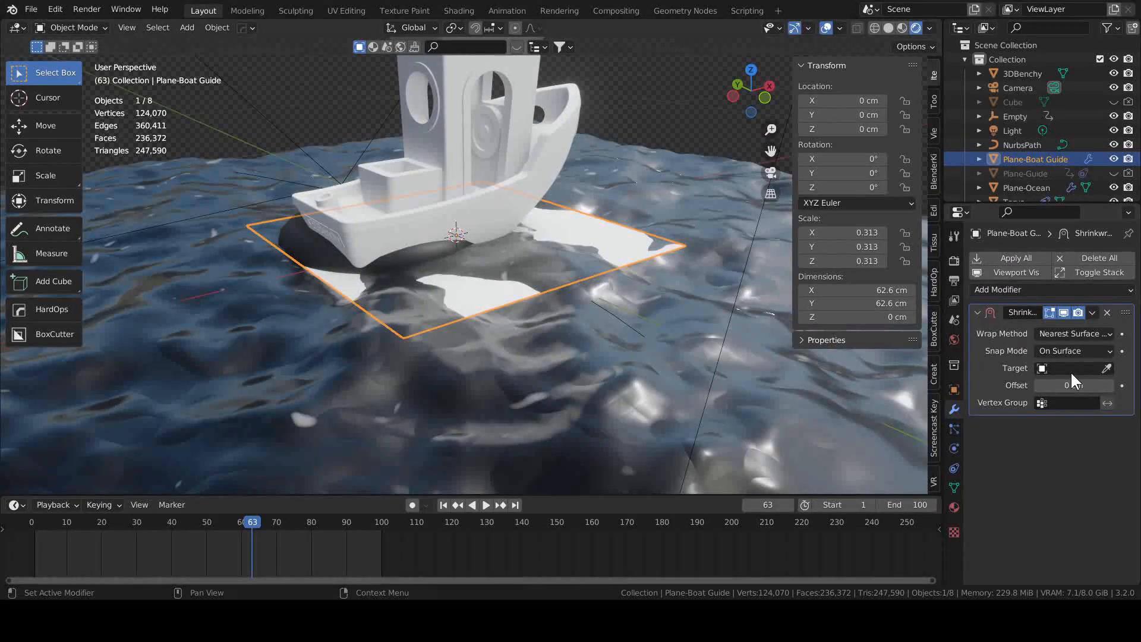
pyautogui.click(1065, 369)
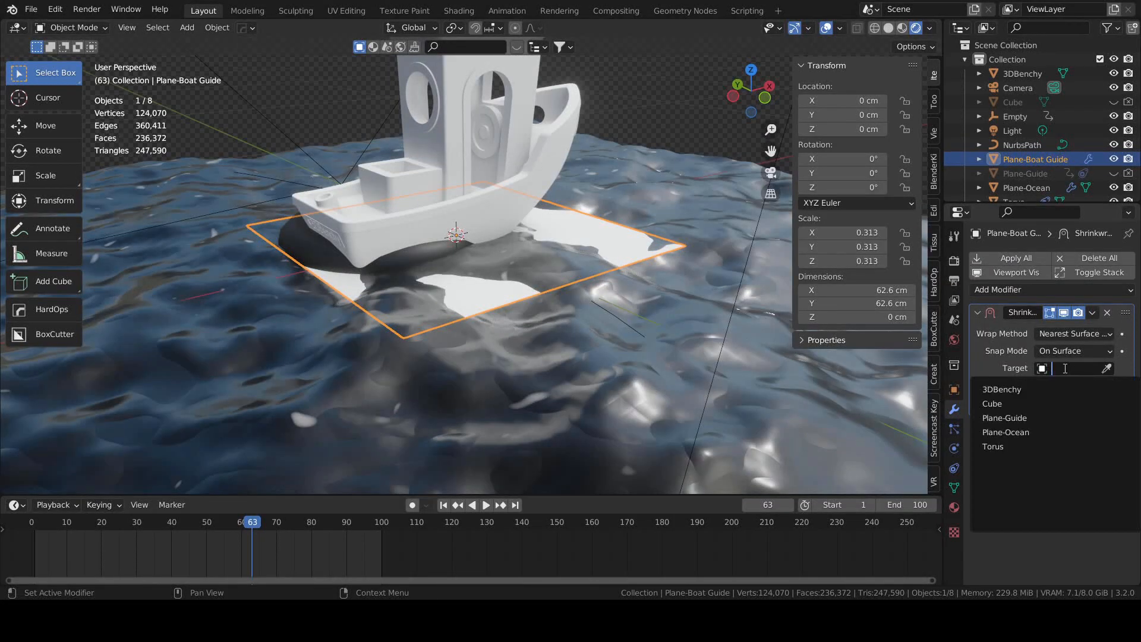
pyautogui.click(1015, 432)
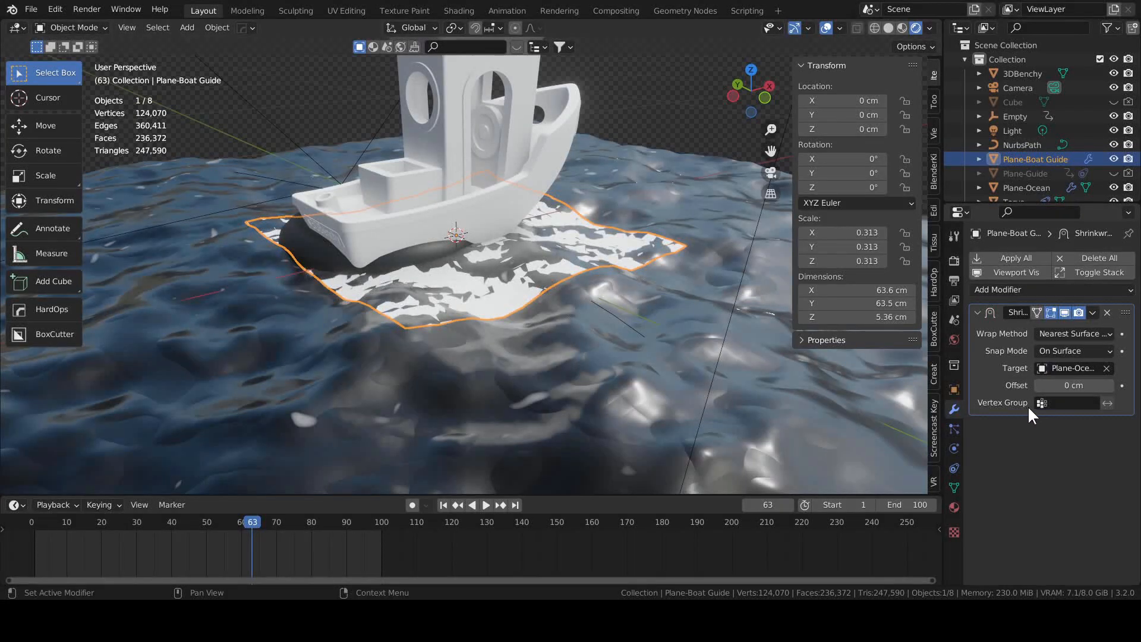
pyautogui.click(1065, 403)
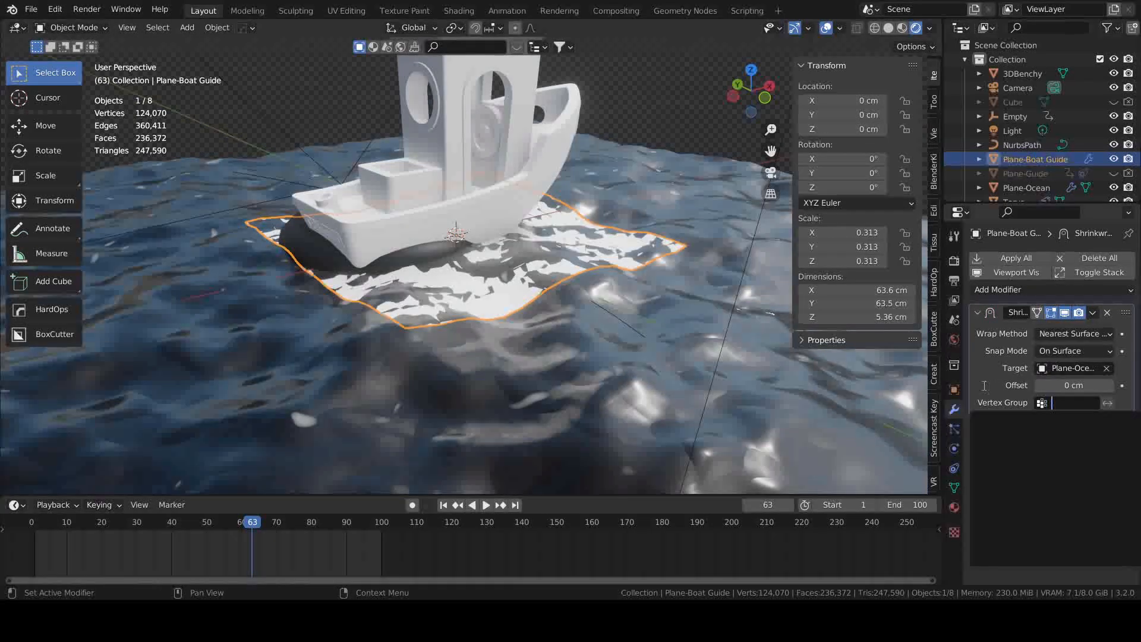
pyautogui.press('Escape')
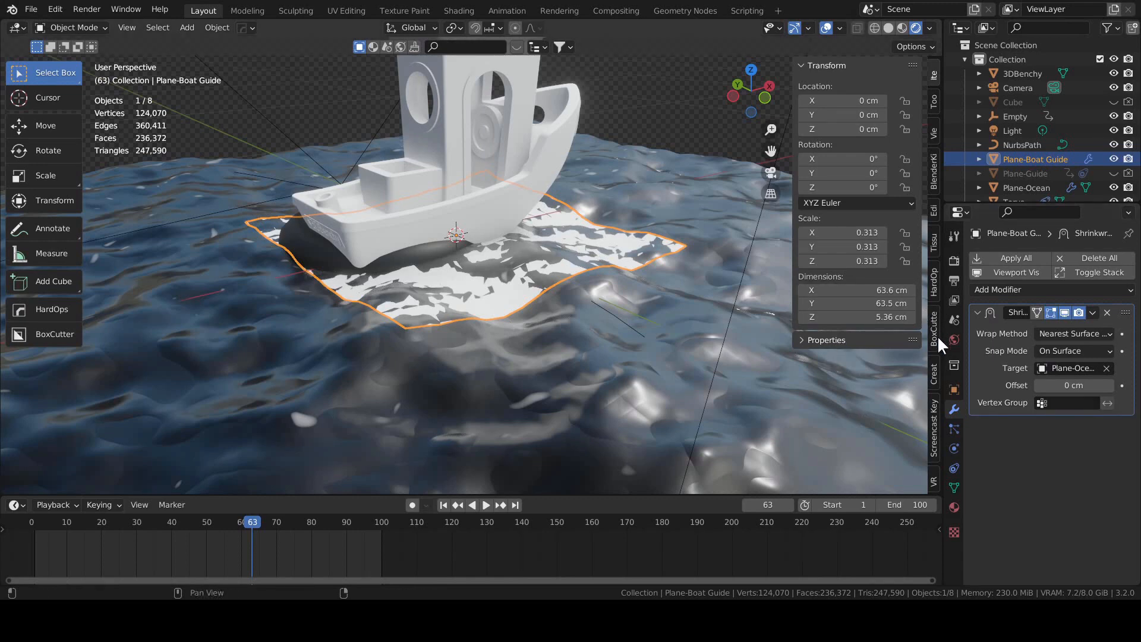
# Create a vertex group on Plane-Boat Guide and assign all of its vertices to it, then return to Object Mode
pyautogui.press('Tab')
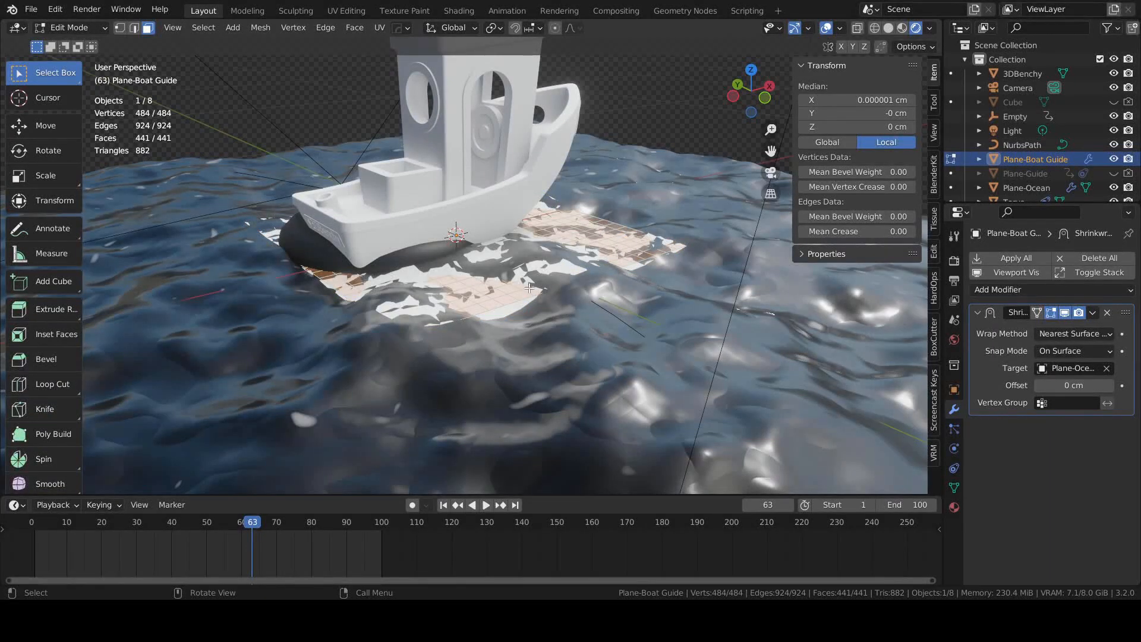
pyautogui.scroll(2, 529, 288)
pyautogui.click(954, 487)
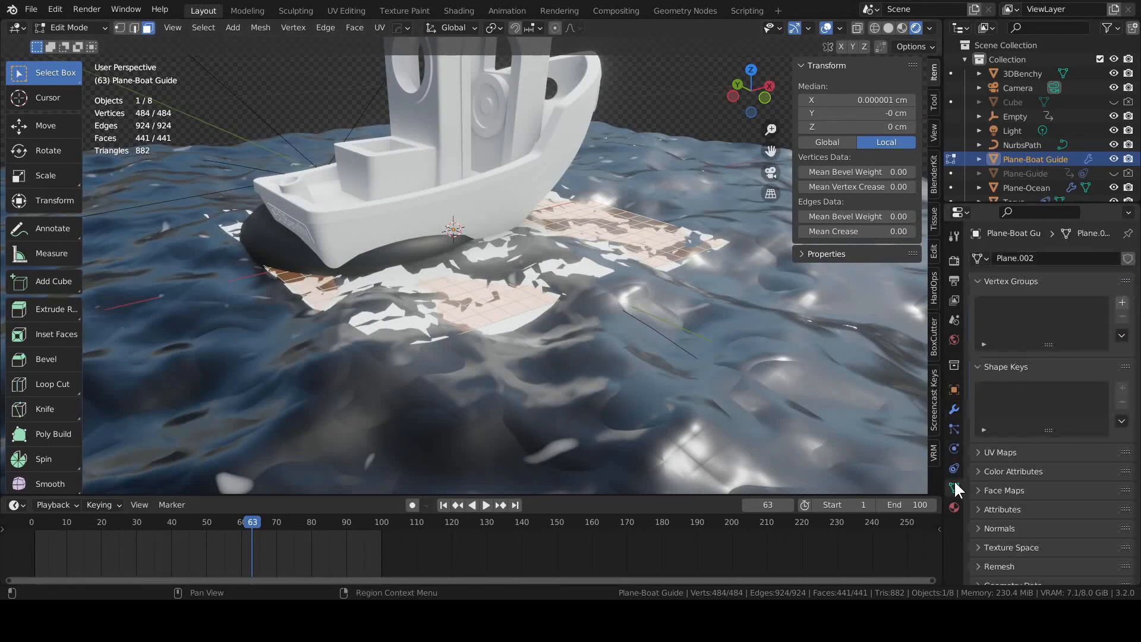
pyautogui.click(1121, 303)
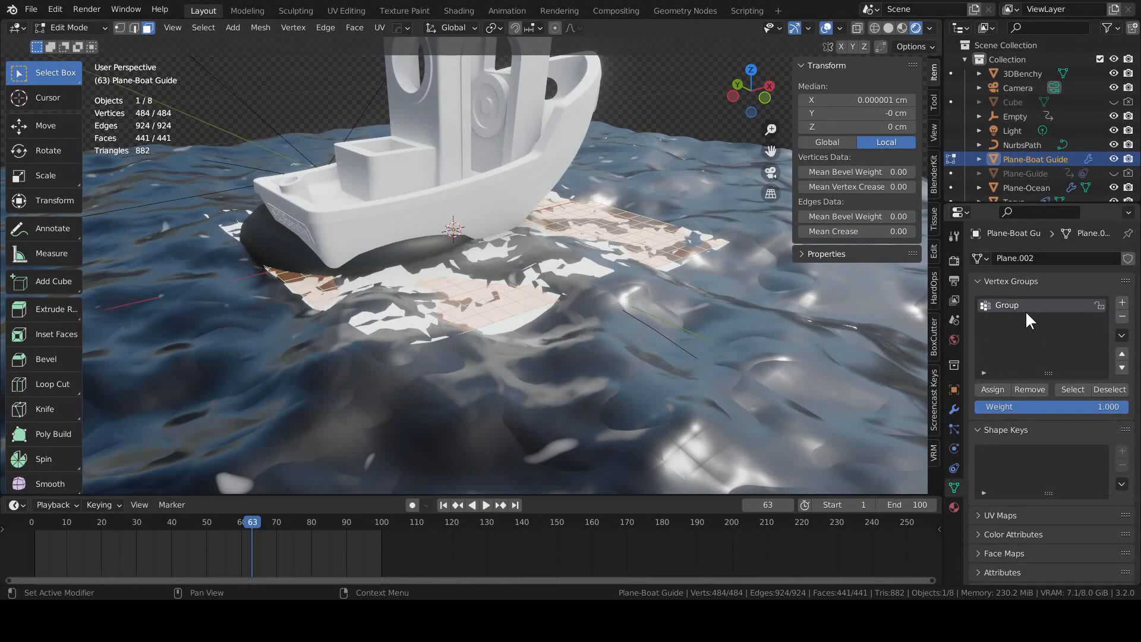
pyautogui.click(992, 386)
pyautogui.press('Tab')
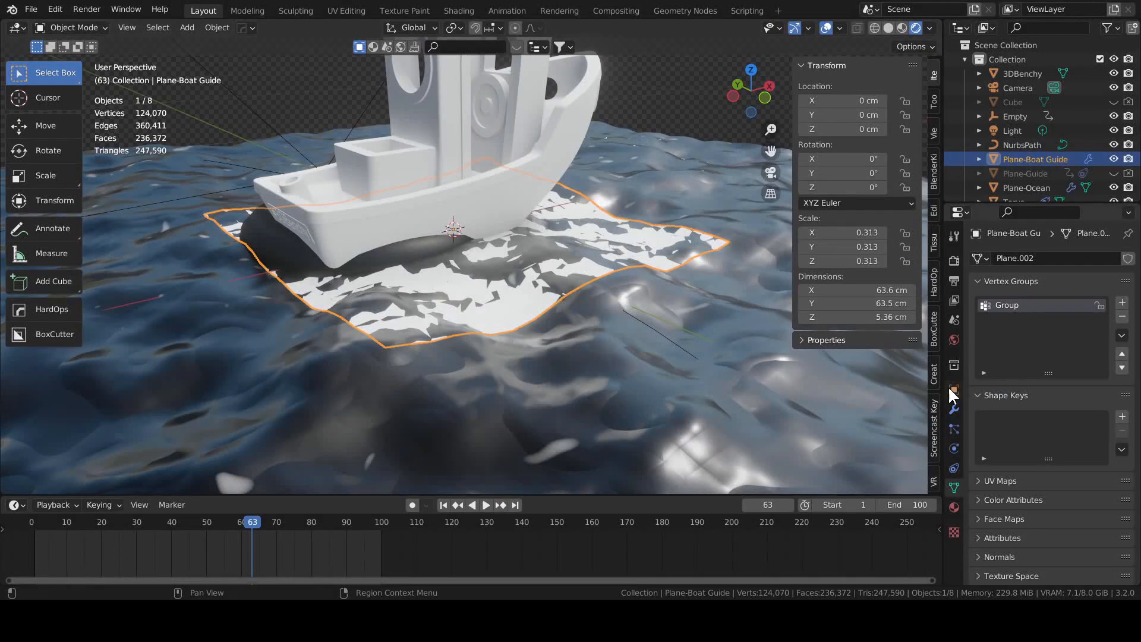
# Set the Shrinkwrap modifier's vertex group to Group and play the animation to check the guide plane on the waves
pyautogui.click(954, 409)
pyautogui.click(1044, 402)
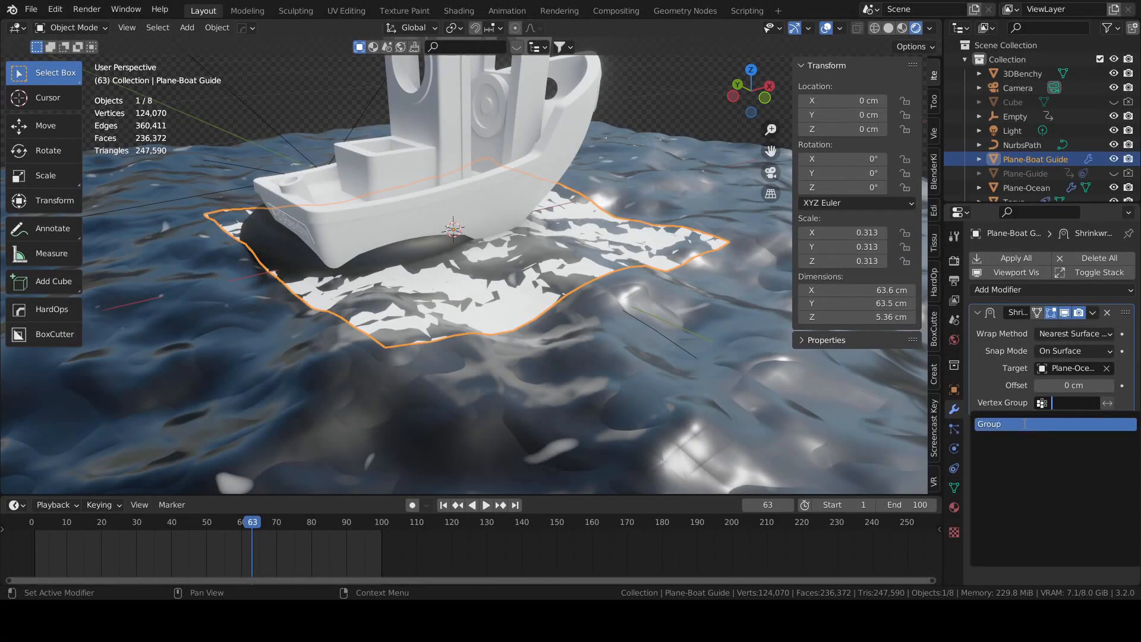
pyautogui.click(1046, 422)
pyautogui.moveTo(744, 352); pyautogui.dragTo(683, 368, button='middle')
pyautogui.scroll(-6, 681, 365)
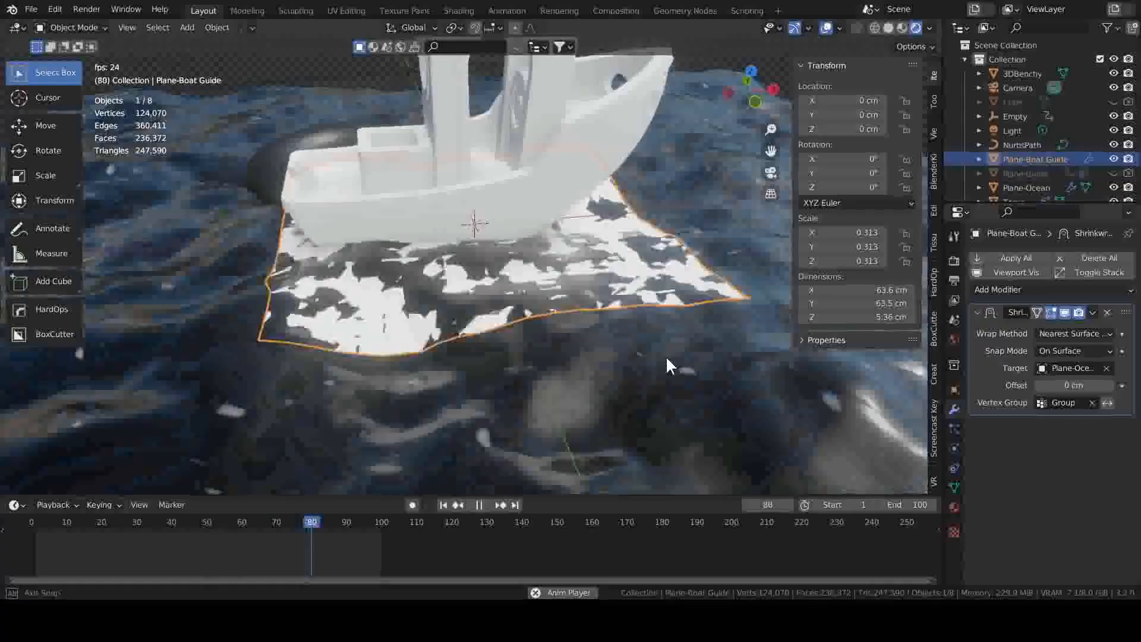
pyautogui.scroll(2, 661, 350)
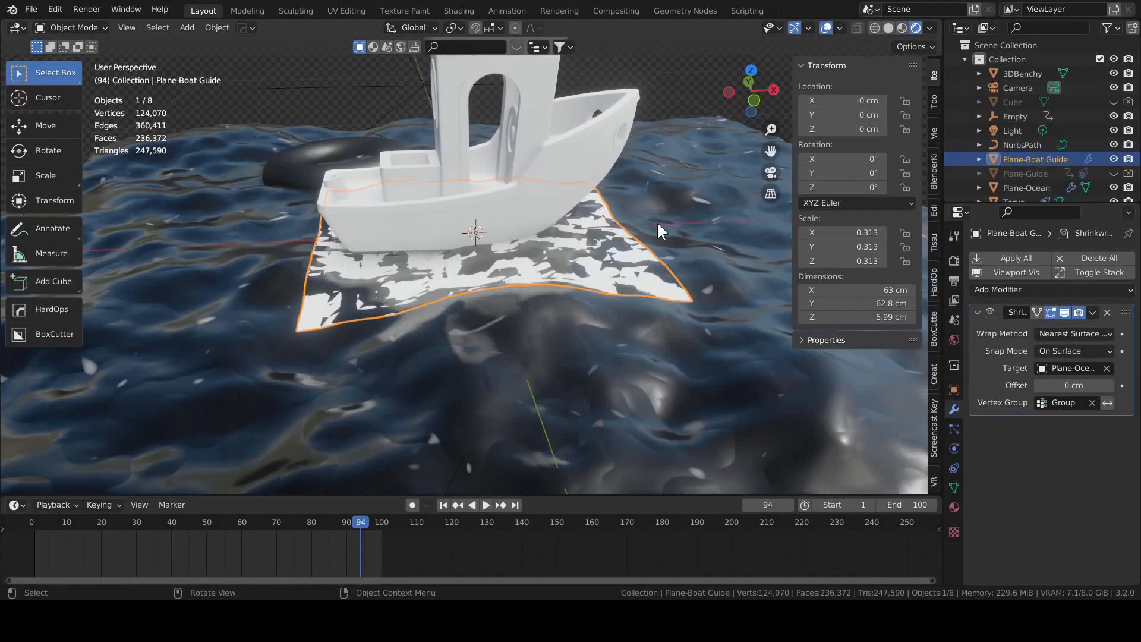
# Add a Copy Location and a Copy Rotation constraint to the 3DBenchy boat
pyautogui.click(586, 158)
pyautogui.click(999, 259)
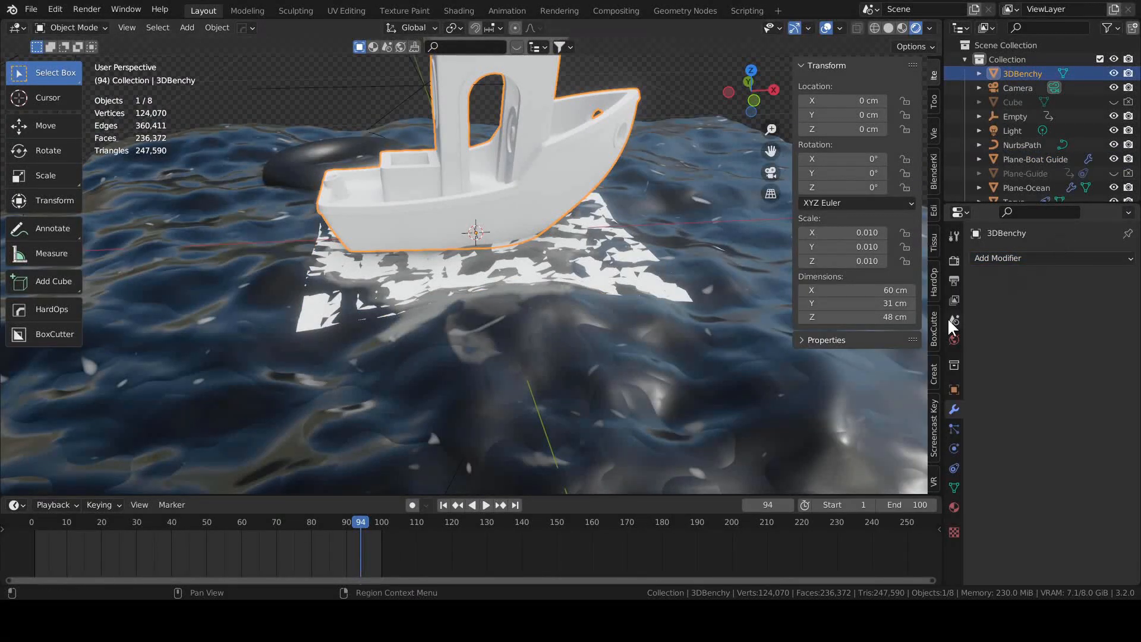
pyautogui.click(954, 468)
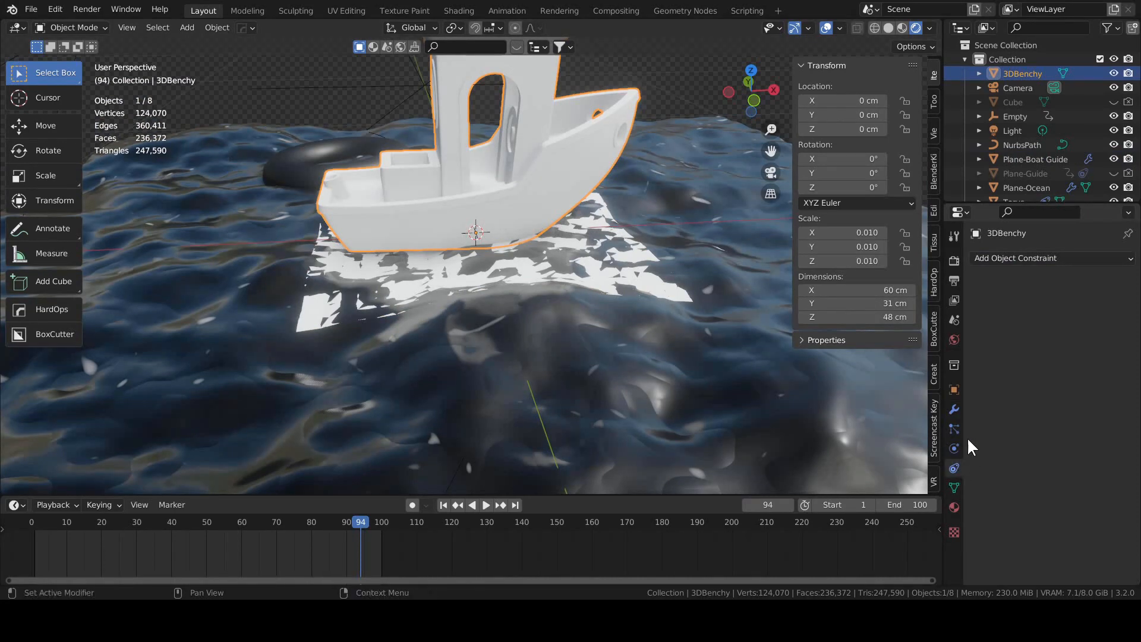
pyautogui.click(1017, 259)
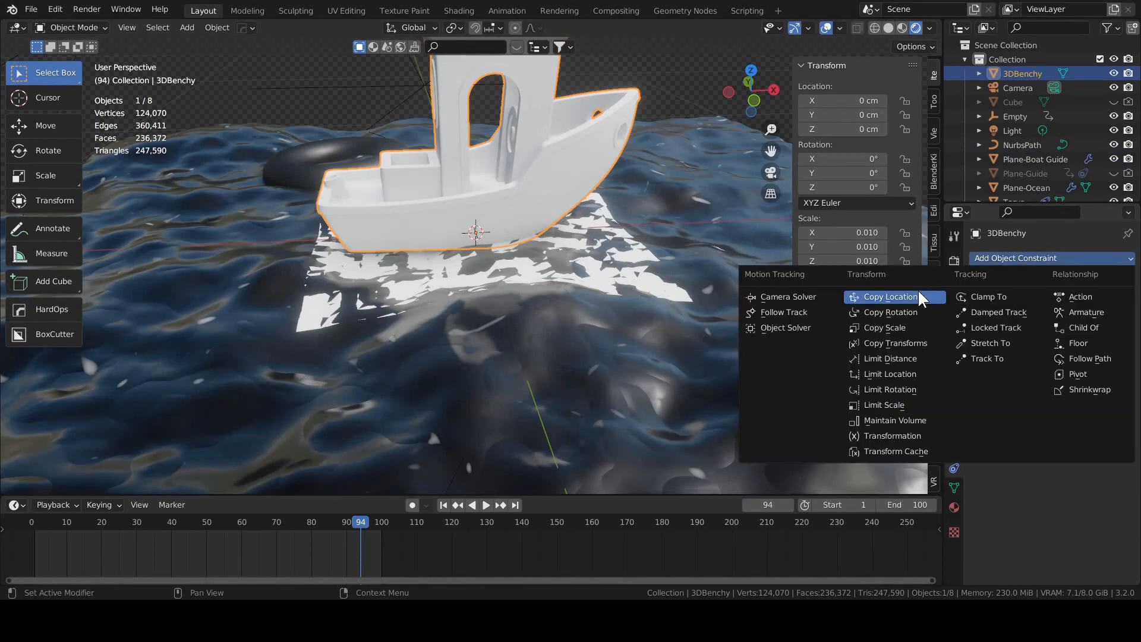
pyautogui.click(917, 290)
pyautogui.click(1012, 257)
pyautogui.click(915, 306)
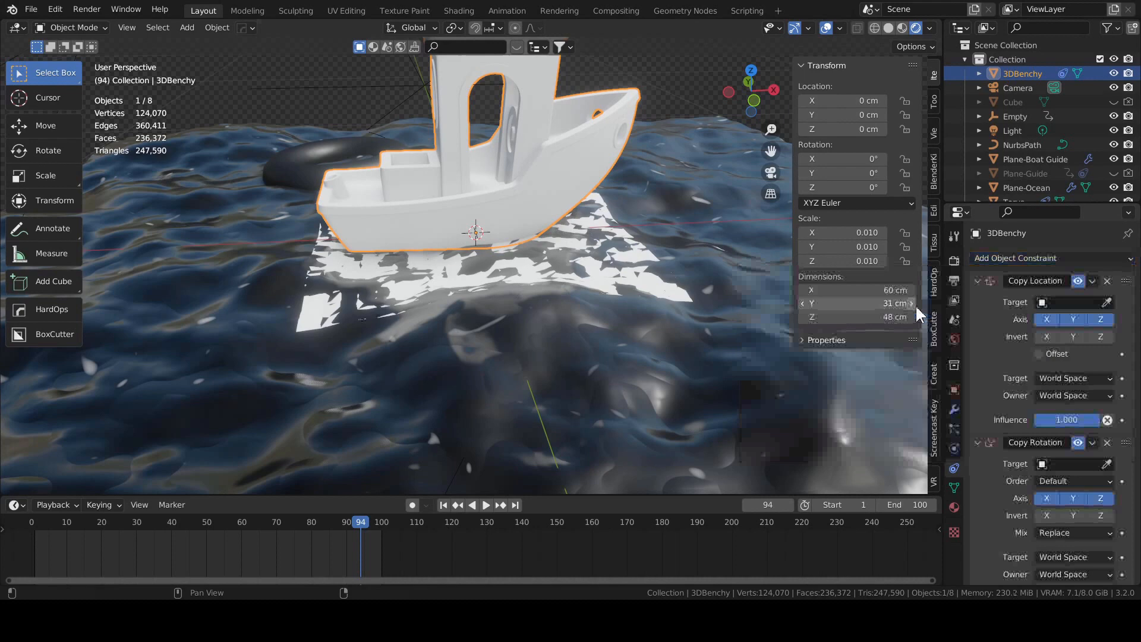
# Set the Copy Location constraint's target to Plane-Boat Guide with the vertex group Group
pyautogui.click(1061, 302)
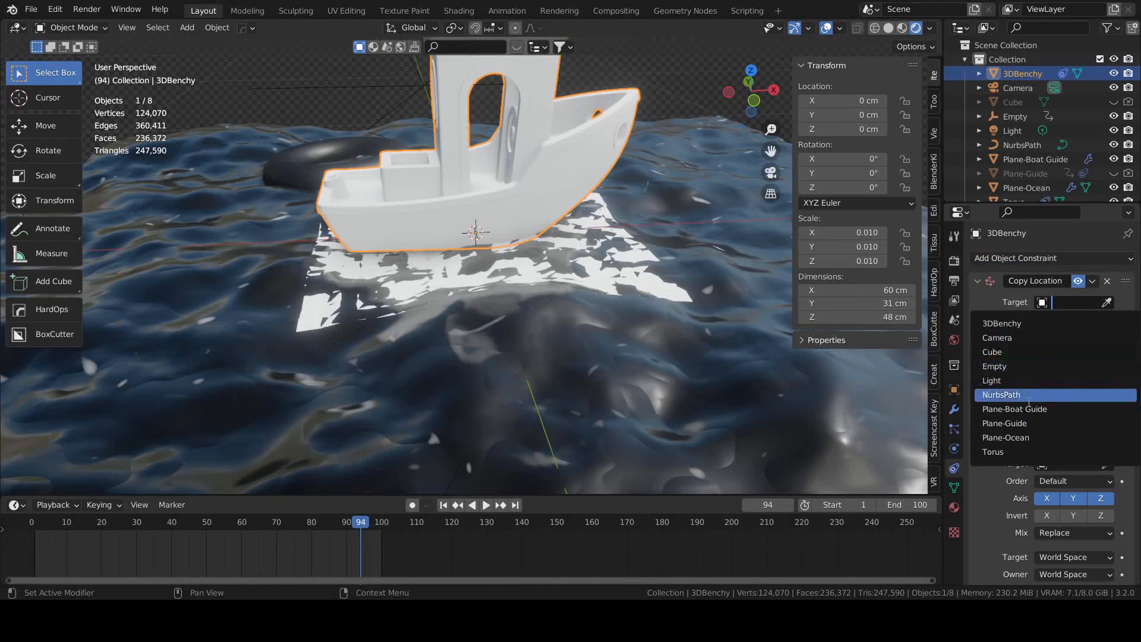
pyautogui.click(1026, 409)
pyautogui.click(1074, 321)
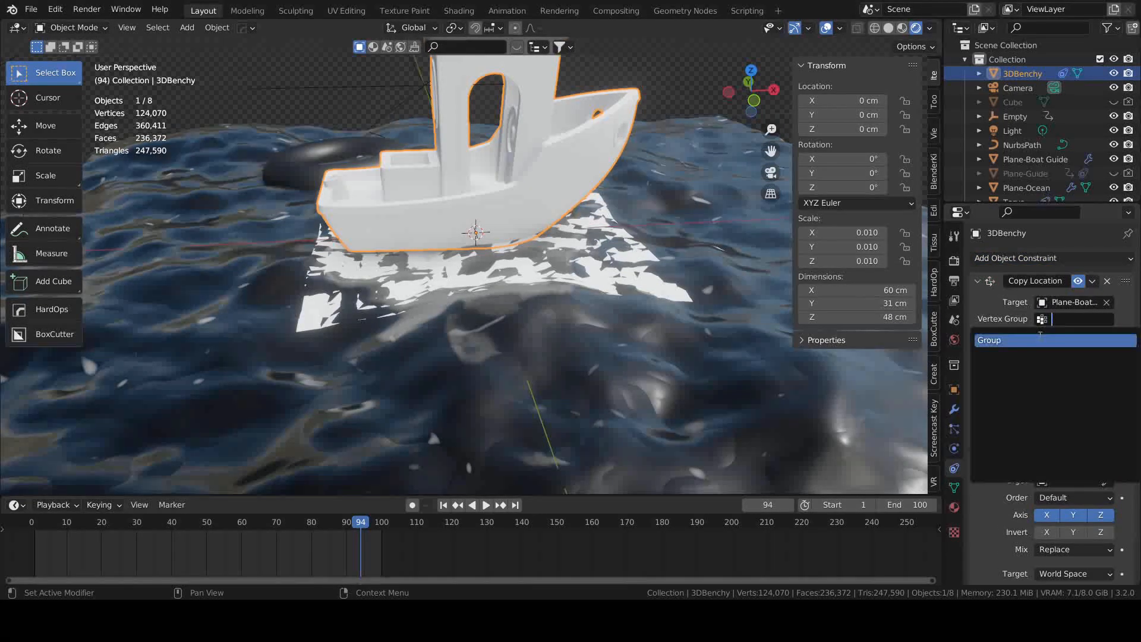
pyautogui.click(1004, 339)
# Set the Copy Rotation constraint's target to Plane-Boat Guide with the vertex group Group
pyautogui.scroll(-2, 1004, 392)
pyautogui.click(1061, 436)
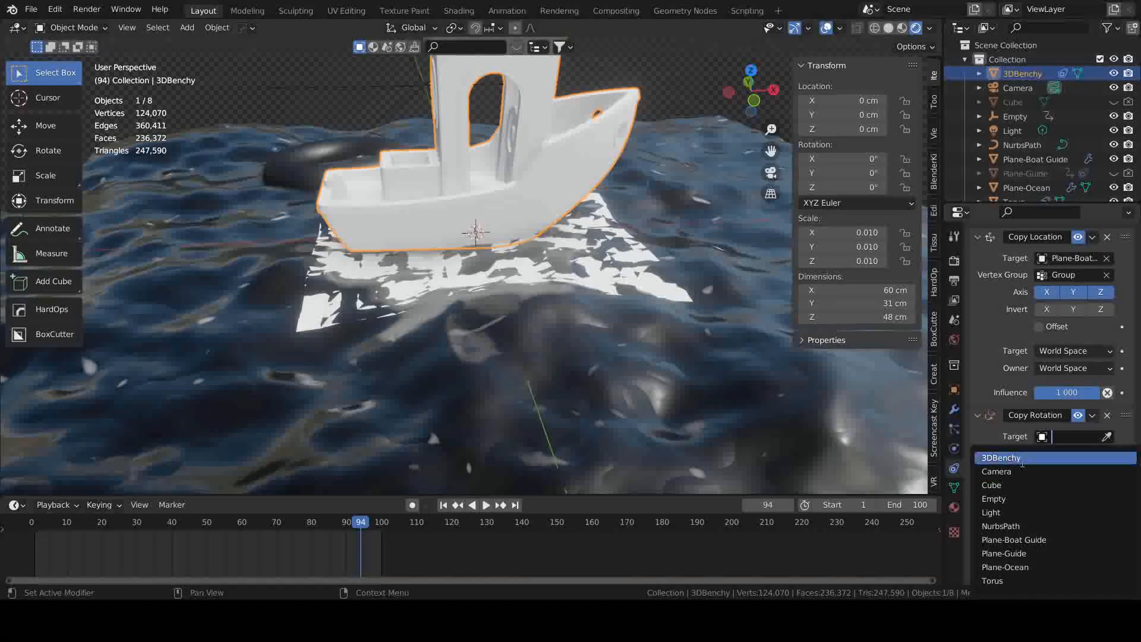
pyautogui.click(1019, 539)
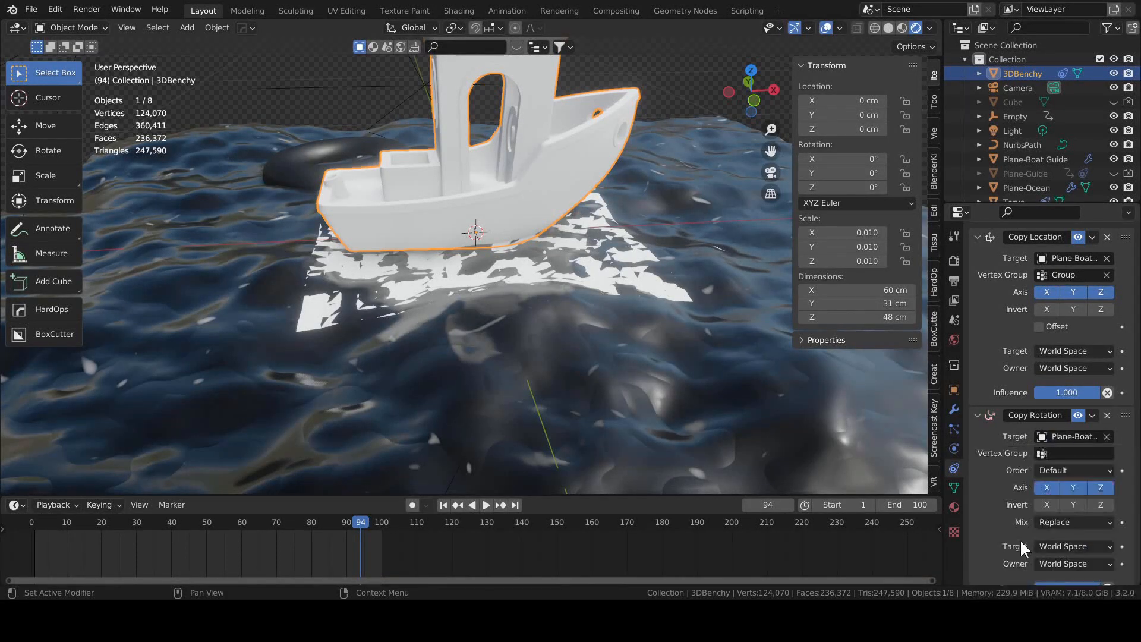
pyautogui.click(1069, 453)
pyautogui.click(1015, 311)
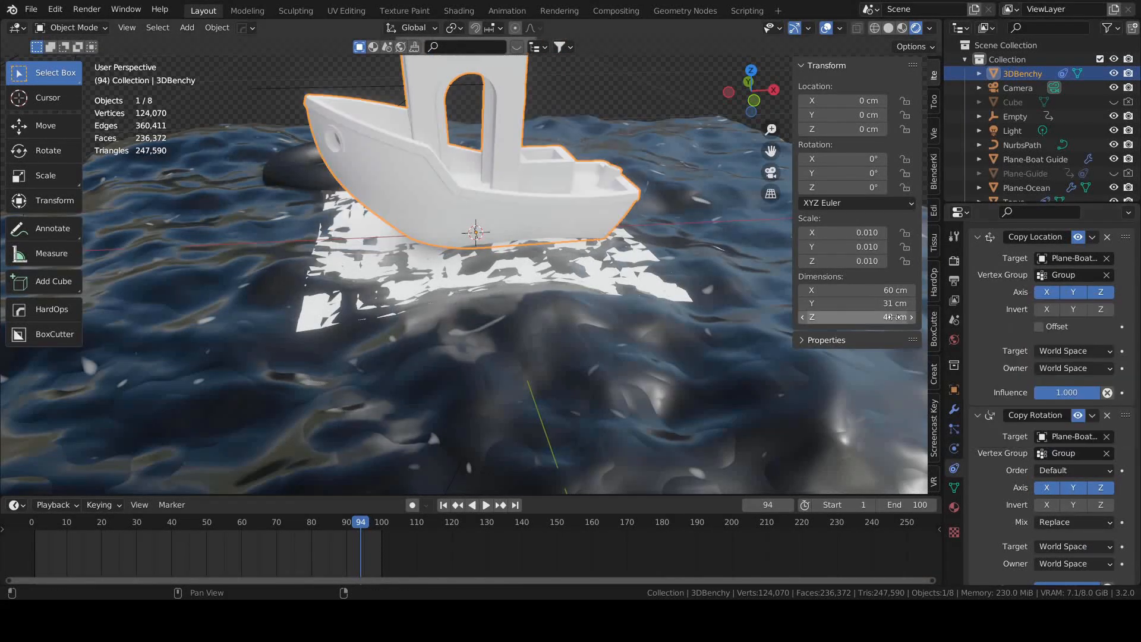
# Move Plane-Boat Guide across the ocean to about X 68.8 cm, Y -0.4 cm, Z 29.4 cm
pyautogui.click(1035, 159)
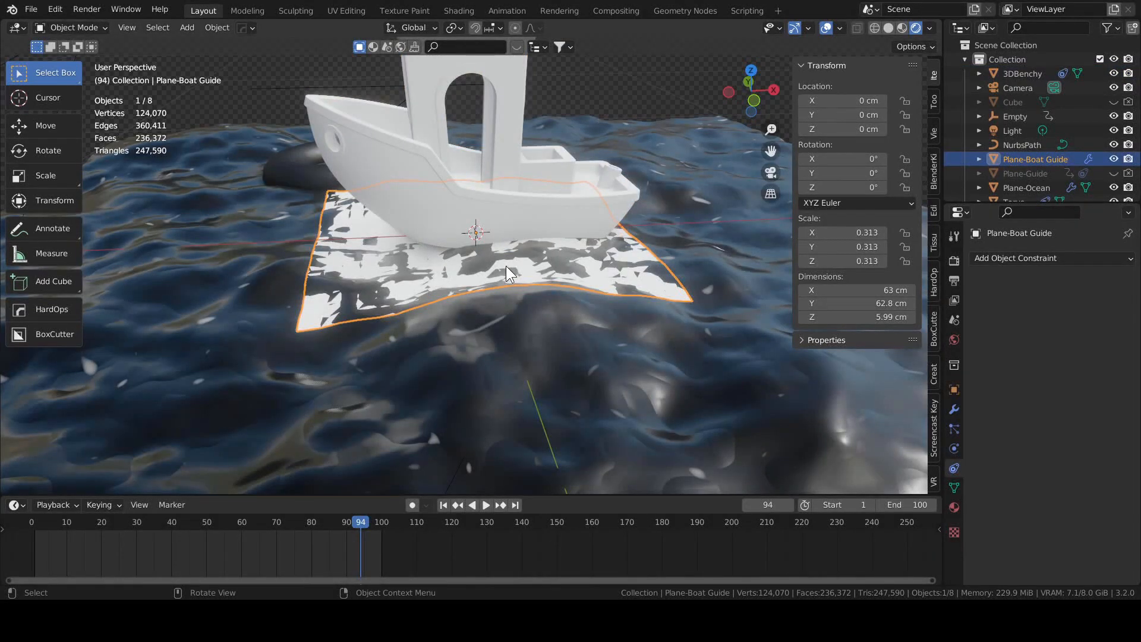
pyautogui.press('g')
pyautogui.hotkey('shift', 'z')
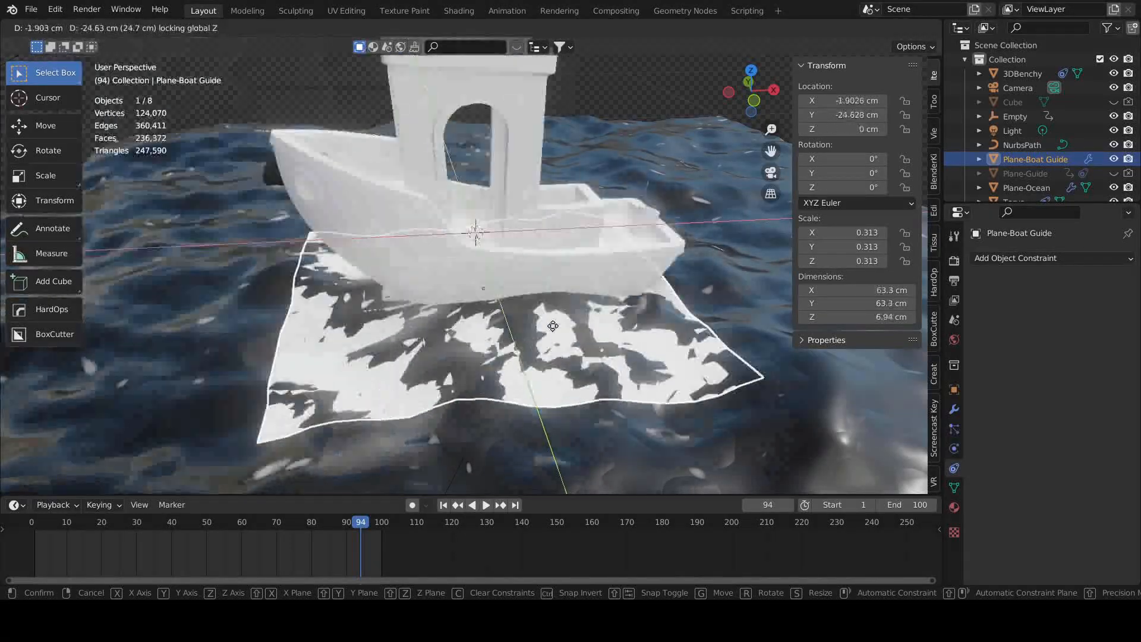
pyautogui.click(681, 331)
pyautogui.scroll(-5, 578, 367)
pyautogui.moveTo(578, 367)
pyautogui.mouseDown(button='middle')
pyautogui.moveTo(512, 372)
pyautogui.moveTo(580, 350)
pyautogui.mouseUp(button='middle')
pyautogui.press('g')
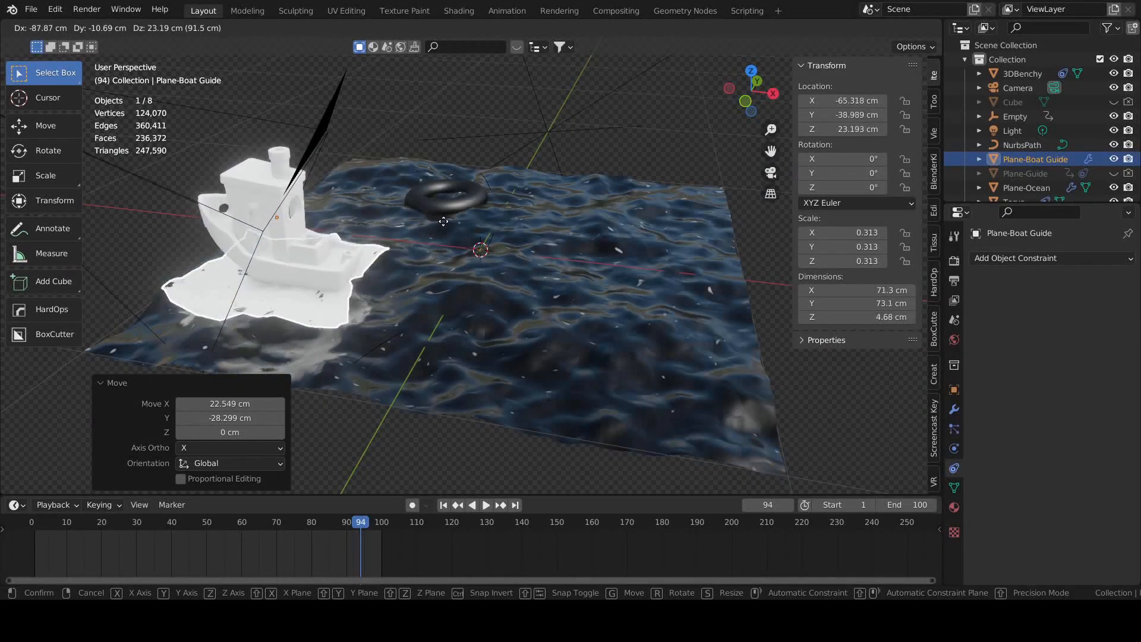
pyautogui.click(835, 206)
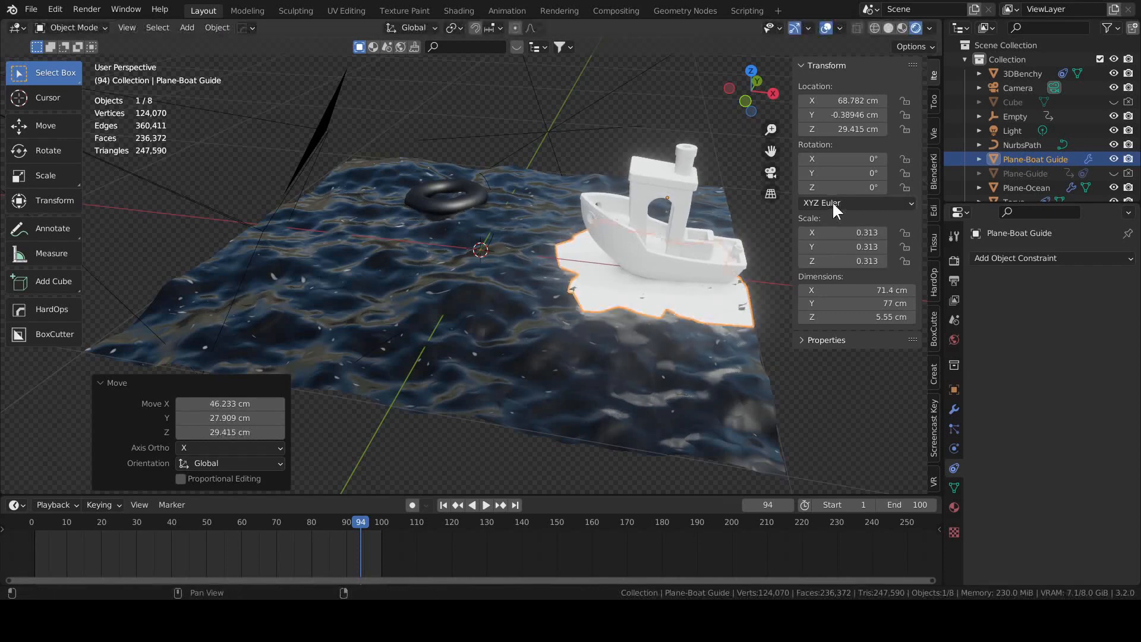
# Look through the camera and rotate Plane-Boat Guide to about -90.4° around Z
pyautogui.press('KP_0')
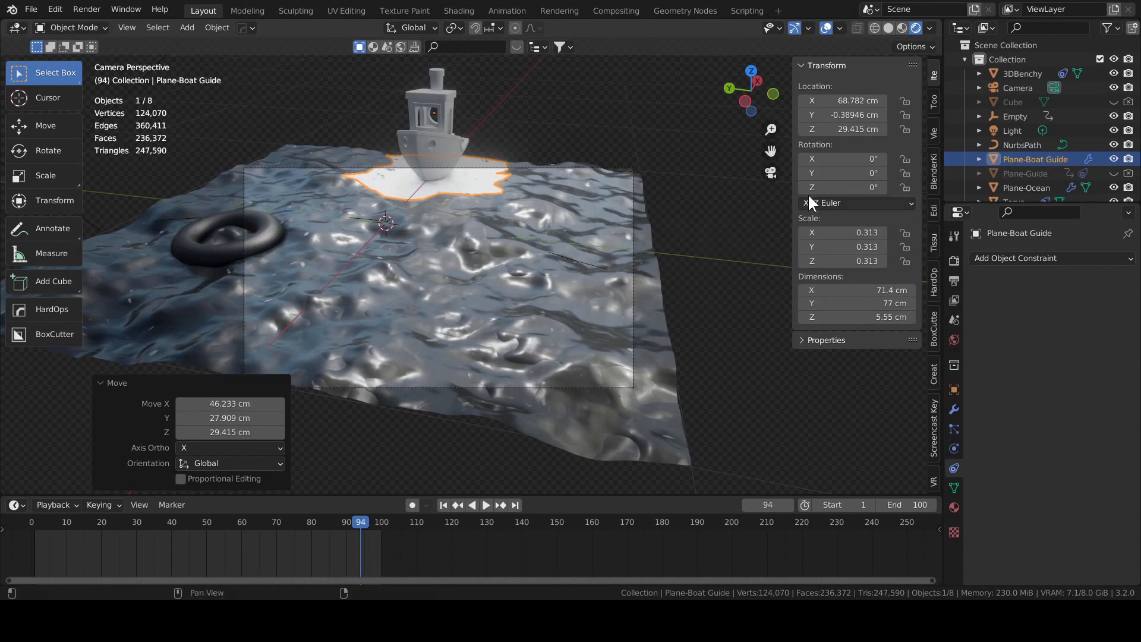
pyautogui.moveTo(842, 187)
pyautogui.mouseDown()
pyautogui.moveTo(903, 187)
pyautogui.moveTo(850, 193)
pyautogui.mouseUp()
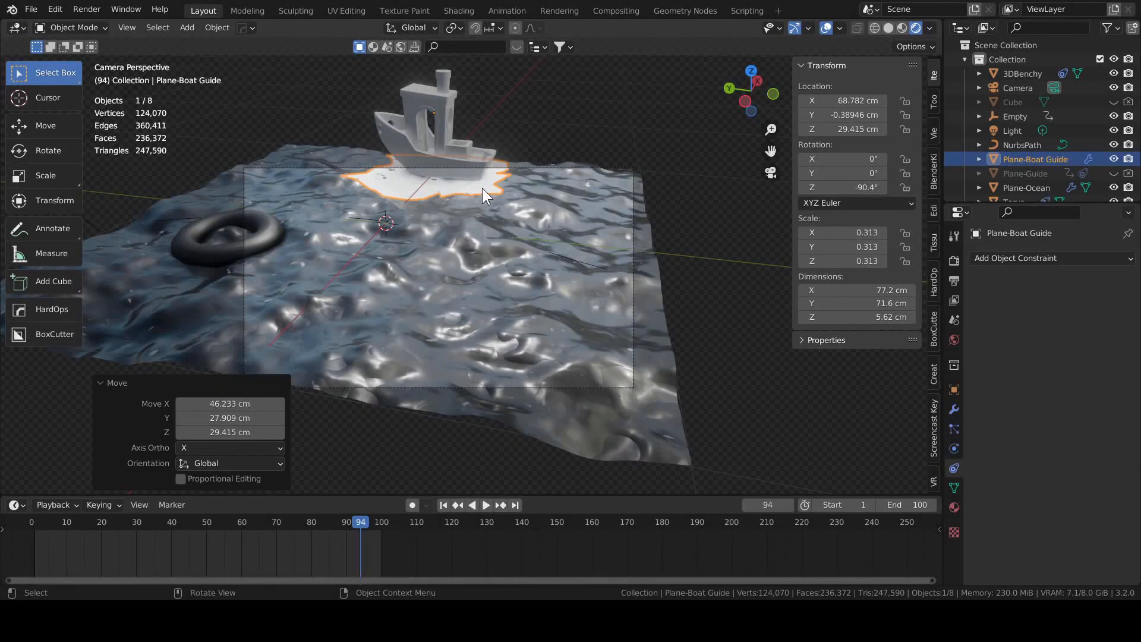
# Move Plane-Boat Guide horizontally to about X -22.6 cm, Y -79 cm and keyframe its location at frame 1
pyautogui.press('g')
pyautogui.hotkey('shift', 'z')
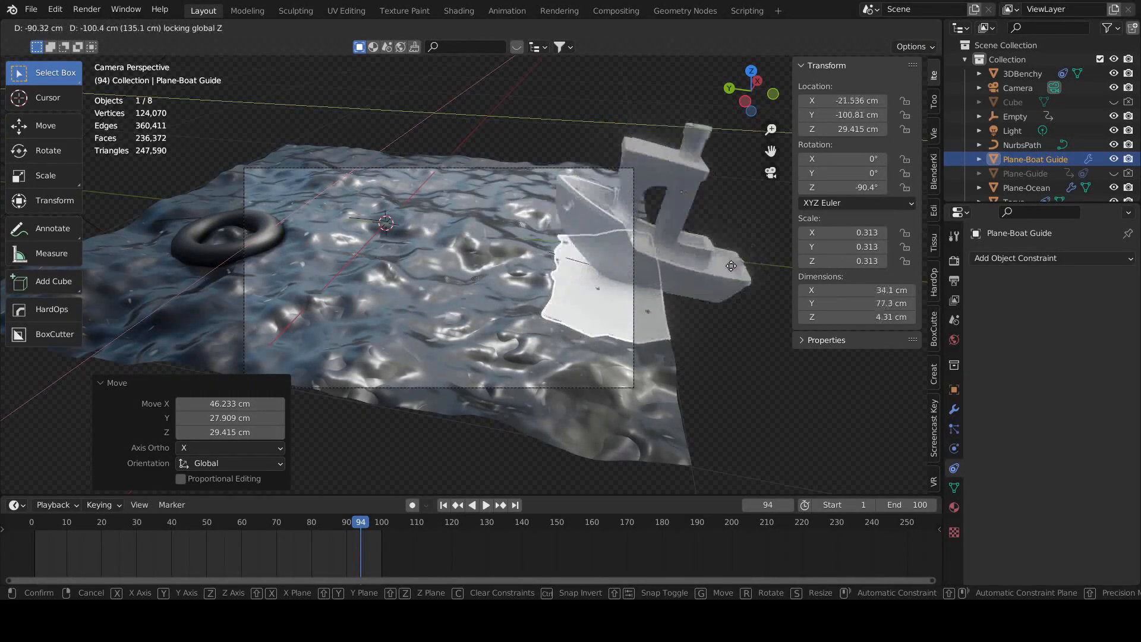
pyautogui.click(642, 272)
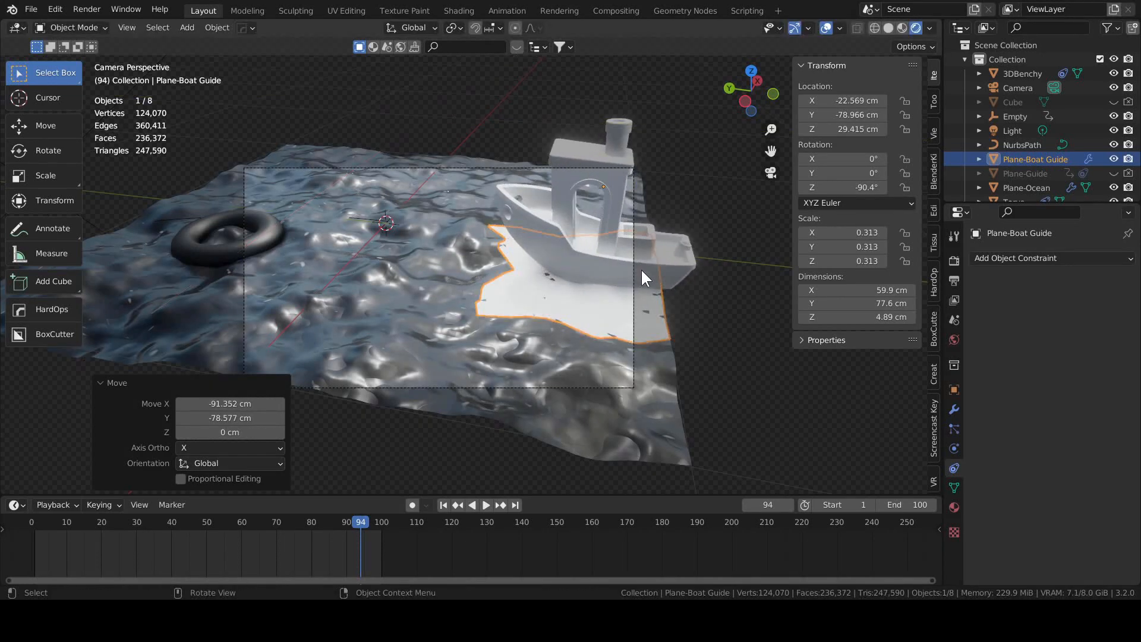
pyautogui.click(443, 505)
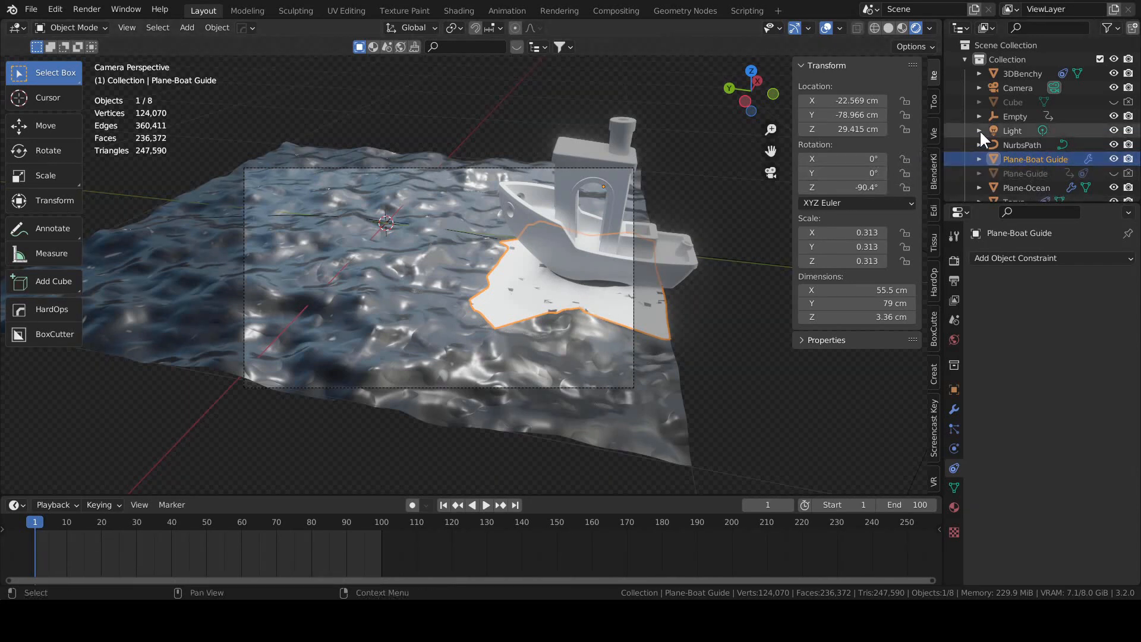
pyautogui.scroll(-1, 1025, 142)
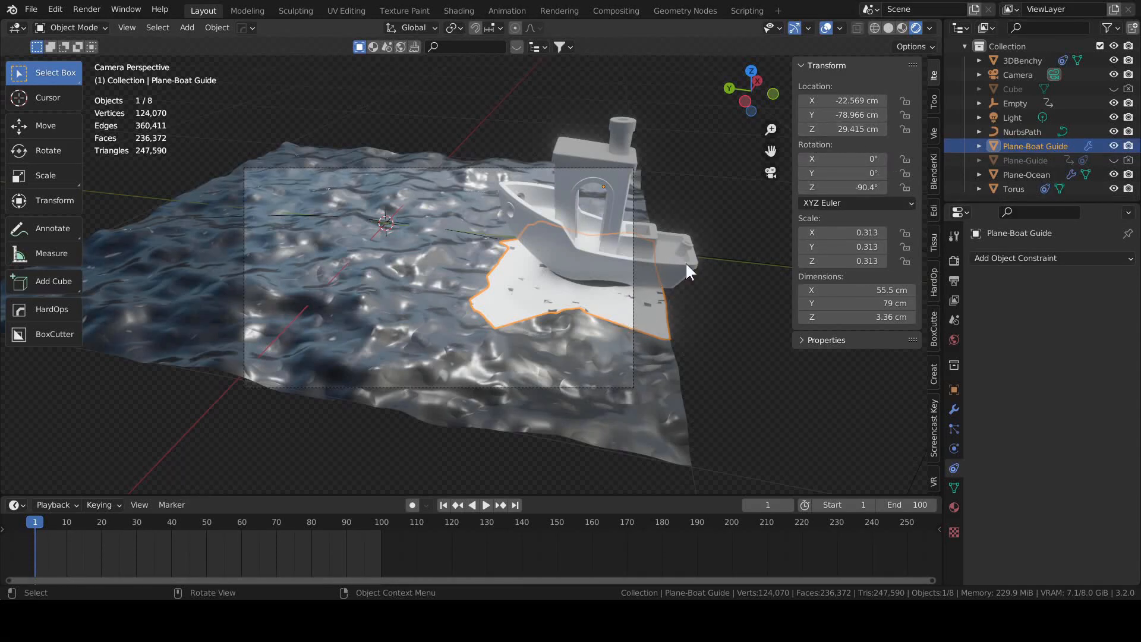
pyautogui.press('i')
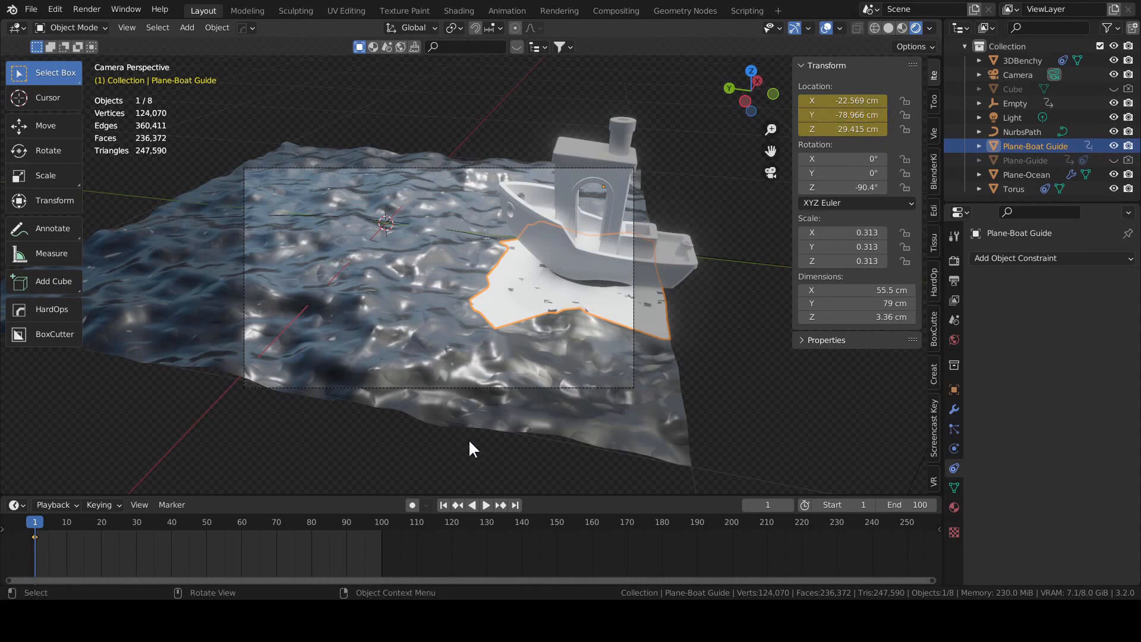
# At frame 100, move Plane-Boat Guide horizontally to about X 8.7 cm, Y 83.6 cm and keyframe its location
pyautogui.click(516, 505)
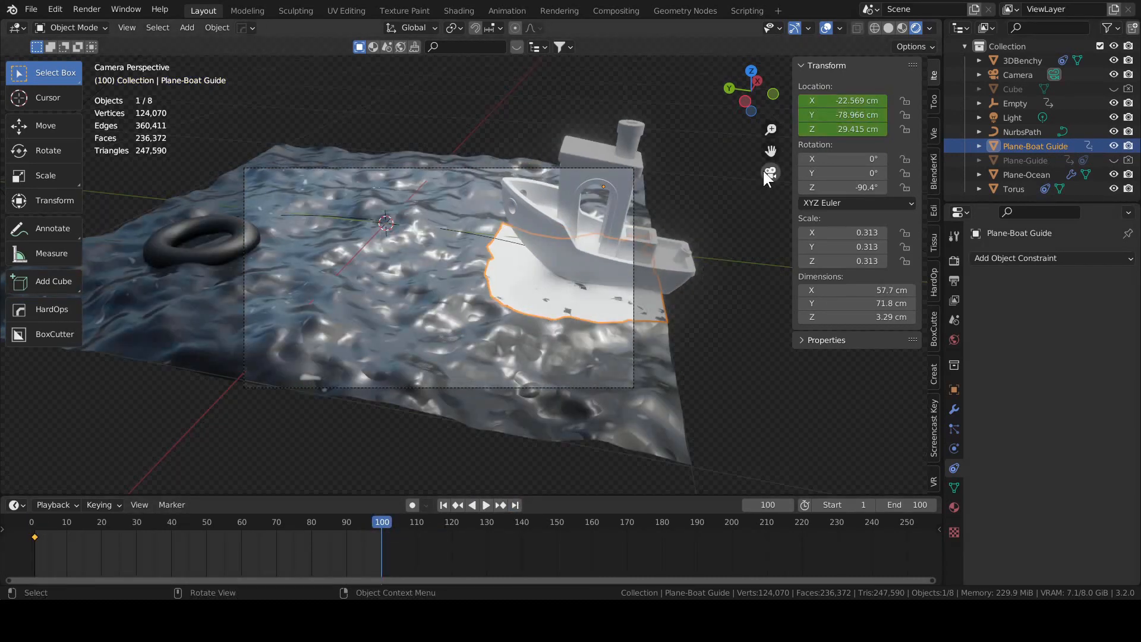
pyautogui.press('g')
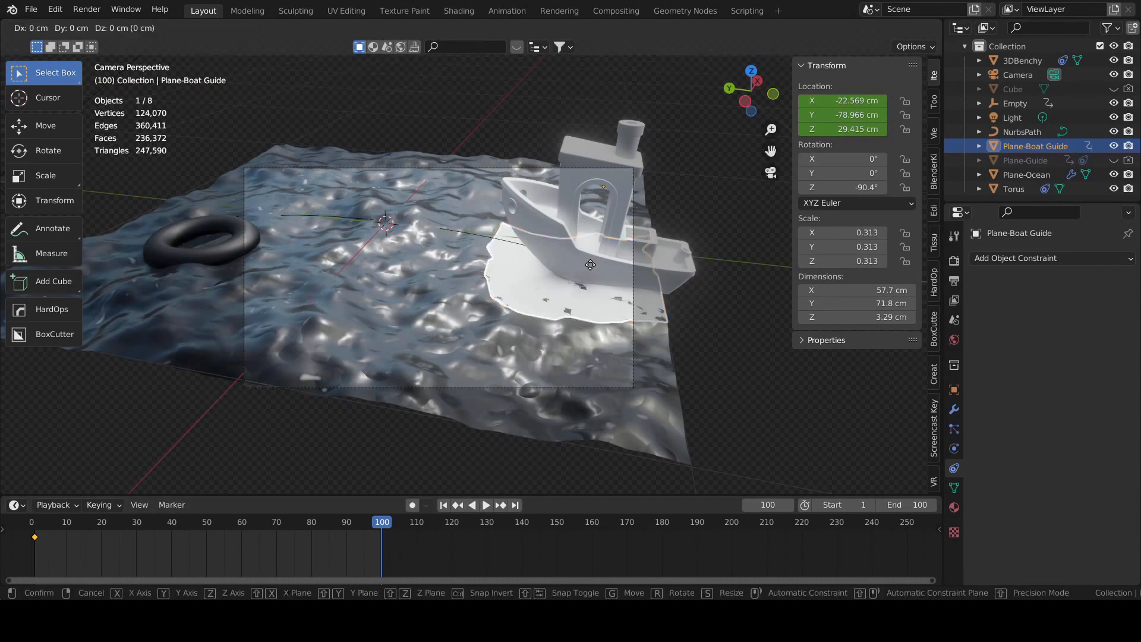
pyautogui.hotkey('shift', 'z')
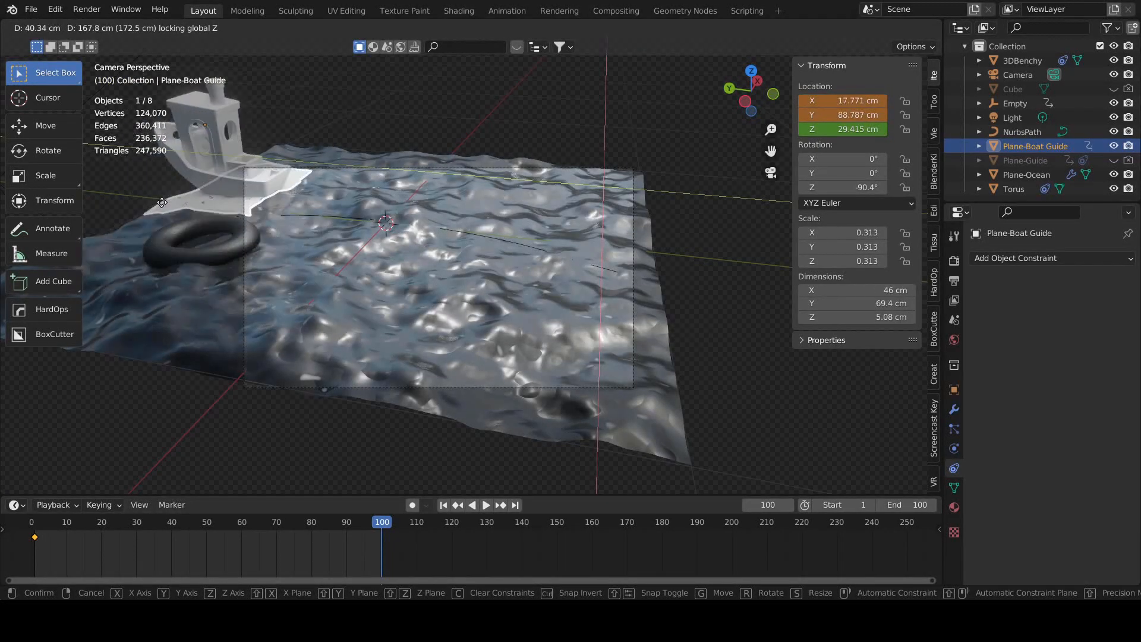
pyautogui.click(159, 207)
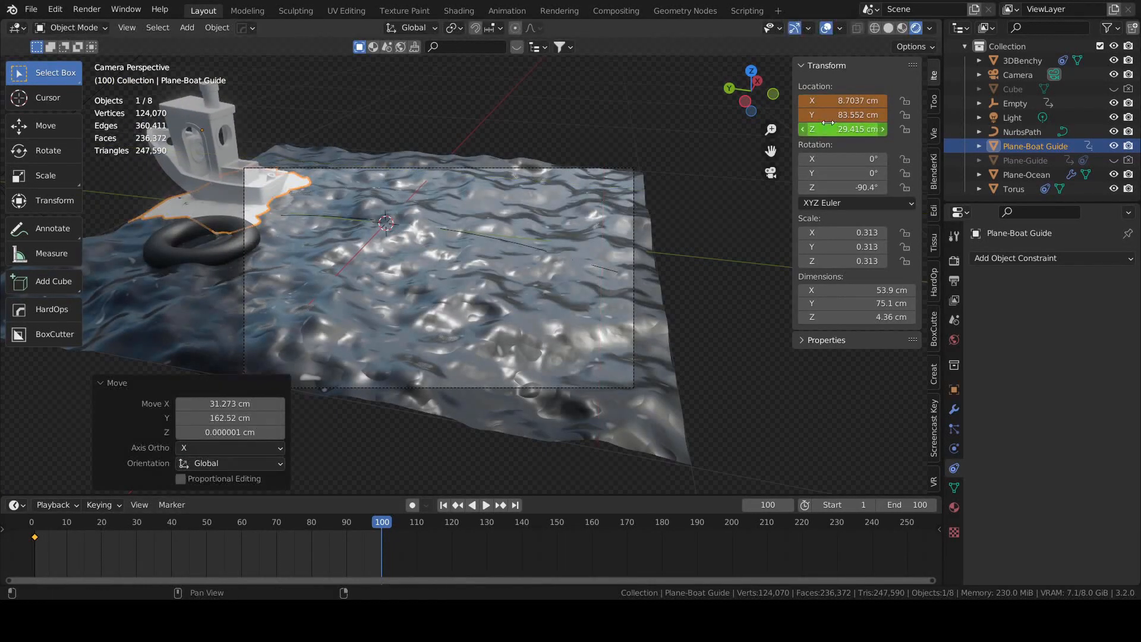
pyautogui.press('i')
# Play and scrub the animation to check the boat's travel across the ocean, returning to the first frame
pyautogui.press('space')
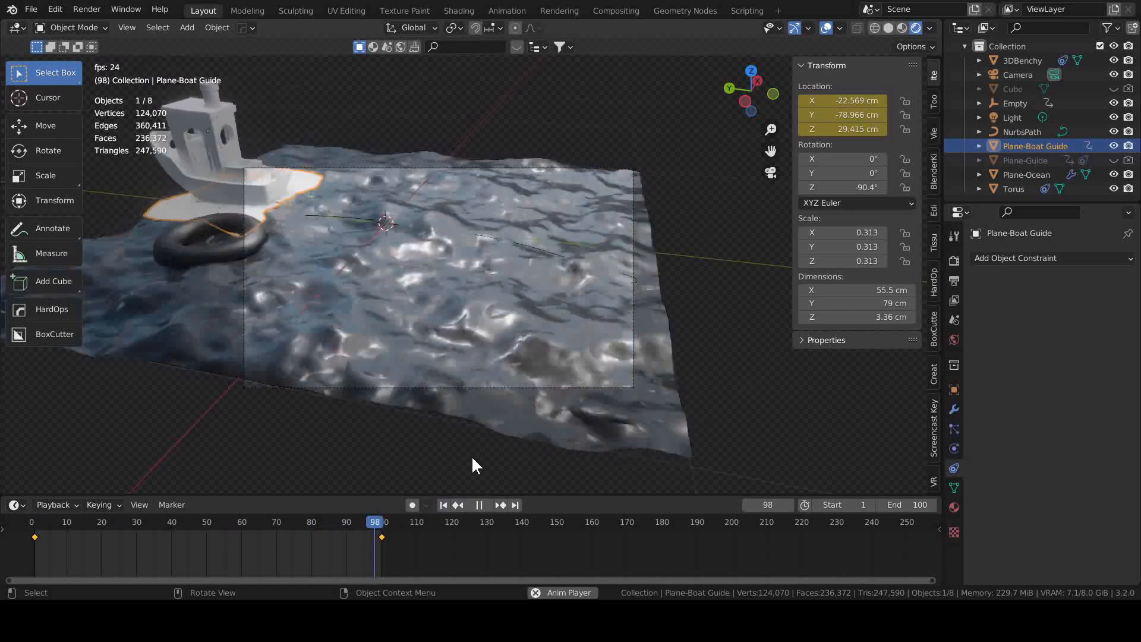
pyautogui.press('space')
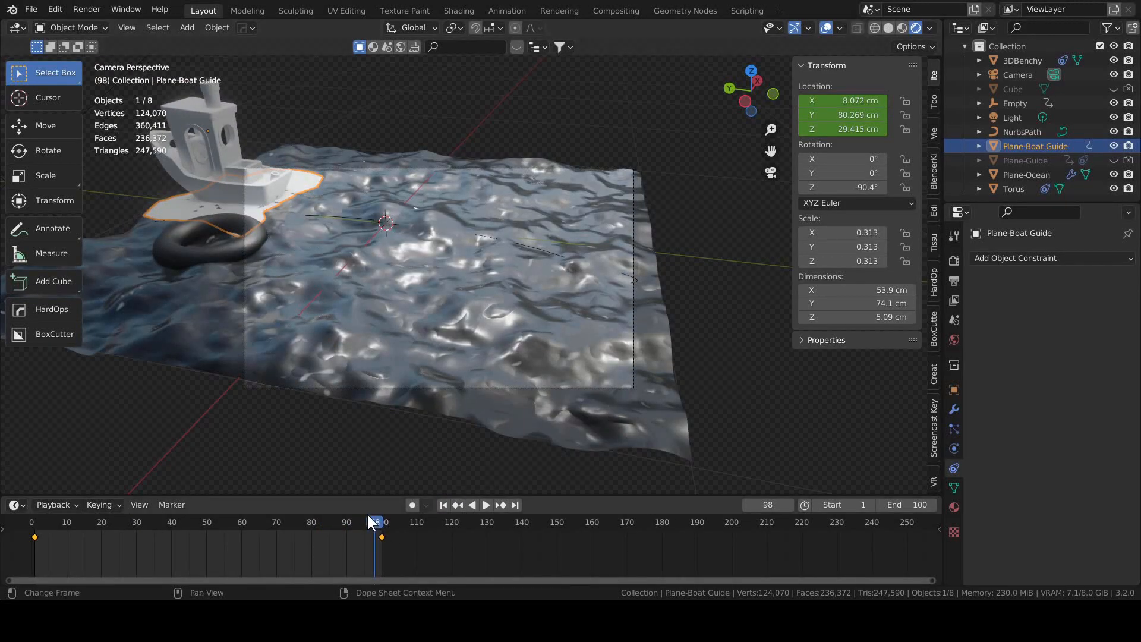
pyautogui.moveTo(367, 515); pyautogui.dragTo(31, 500)
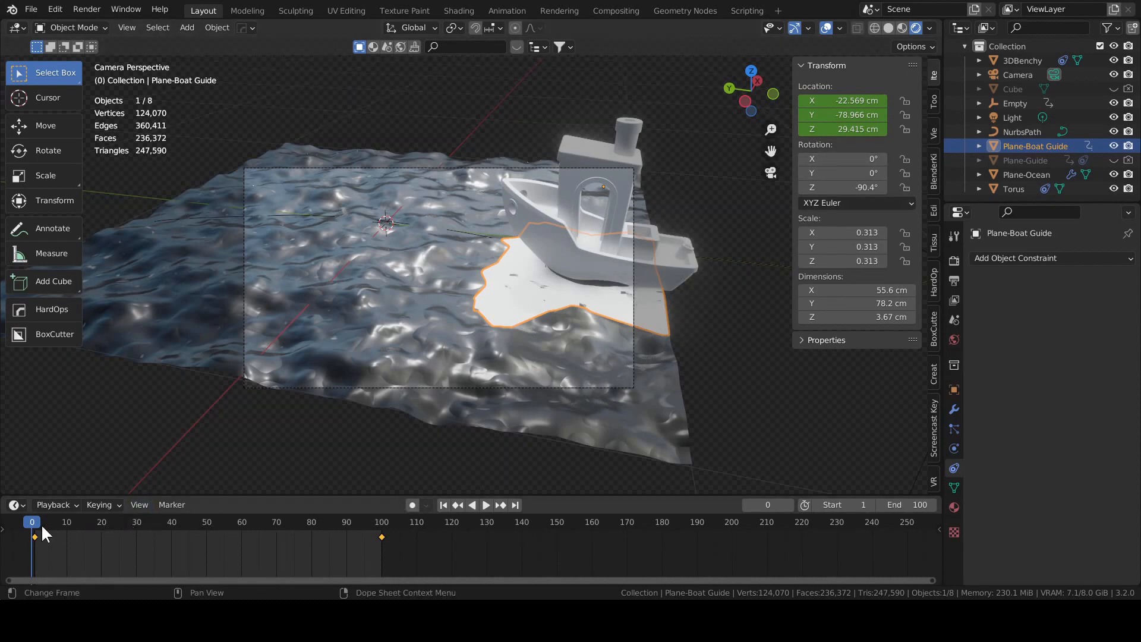
pyautogui.press('space')
pyautogui.press('space')
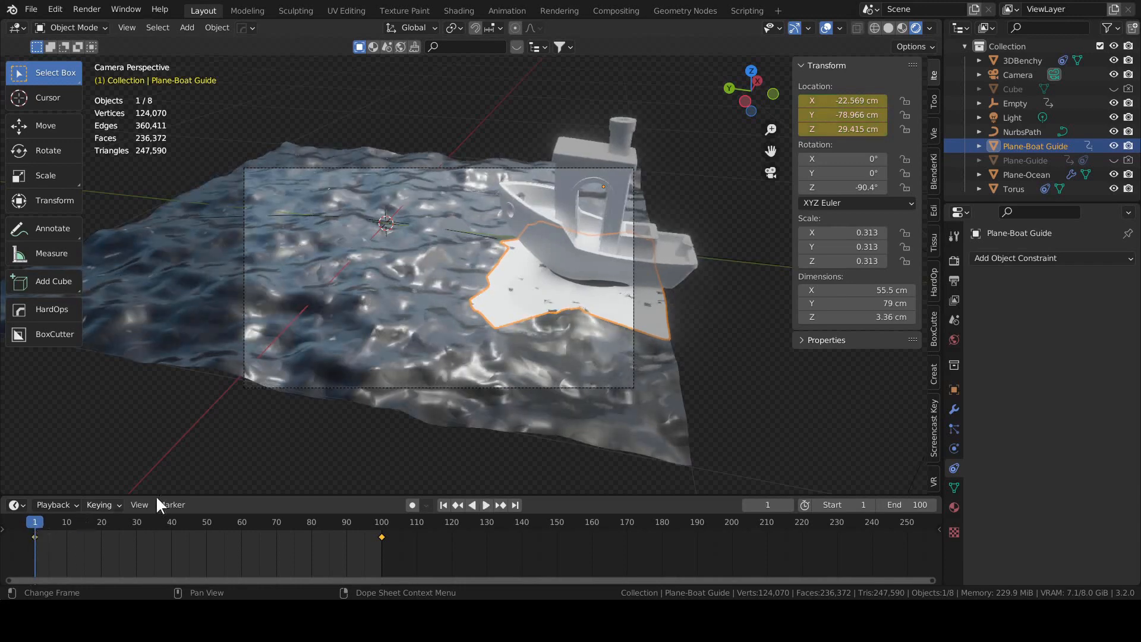
# At frame 1, move Plane-Boat Guide horizontally to about X 25 cm, Y -81.8 cm and update its location keyframe
pyautogui.press('i')
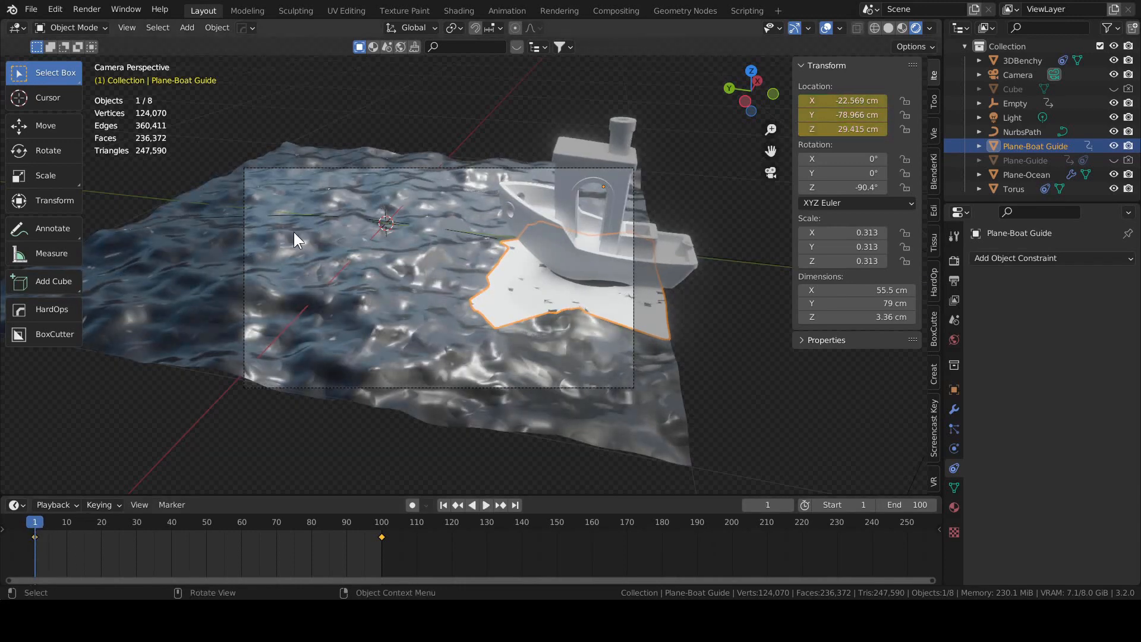
pyautogui.press('g')
pyautogui.hotkey('shift', 'z')
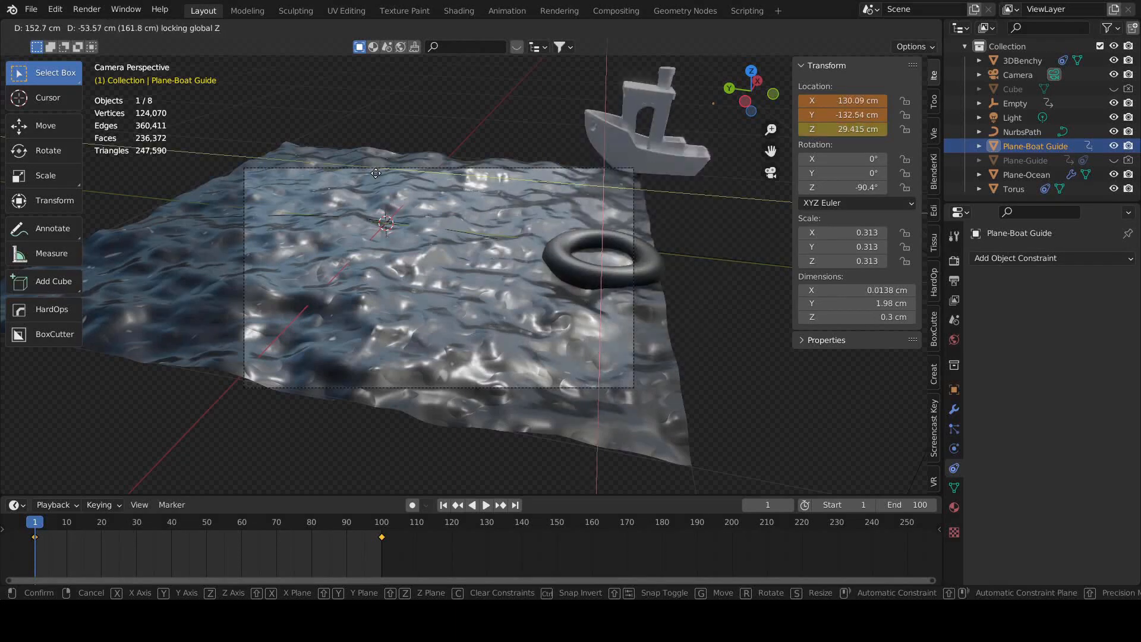
pyautogui.click(275, 216)
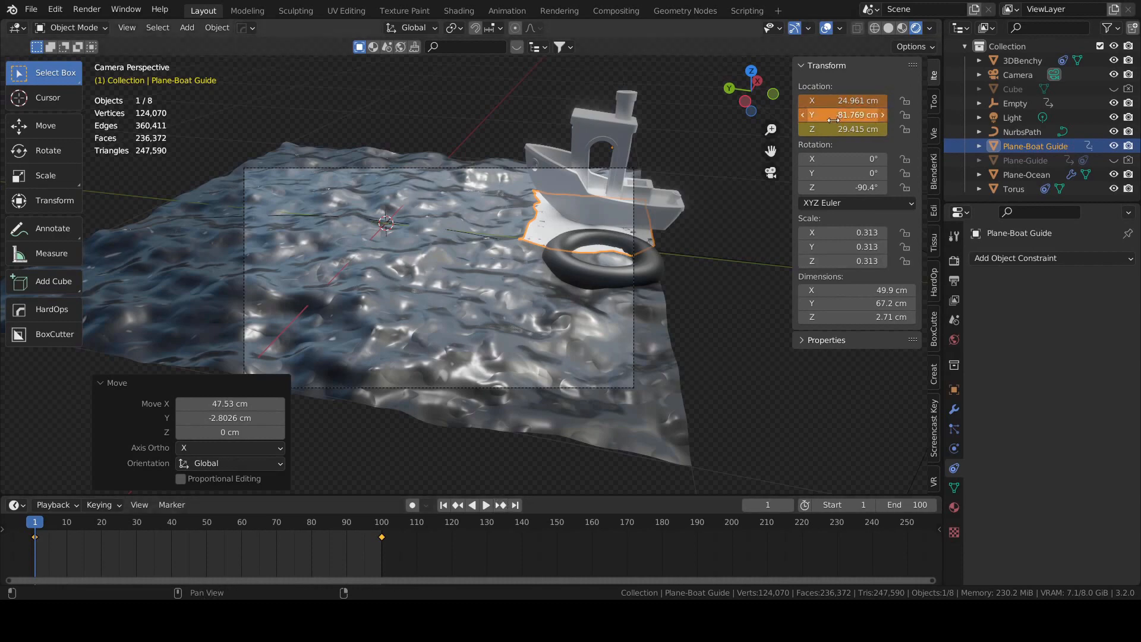
pyautogui.press('i')
# At frame 100, move Plane-Boat Guide horizontally to about X 25.9 cm, Y 68.4 cm and update its location keyframe
pyautogui.press('space')
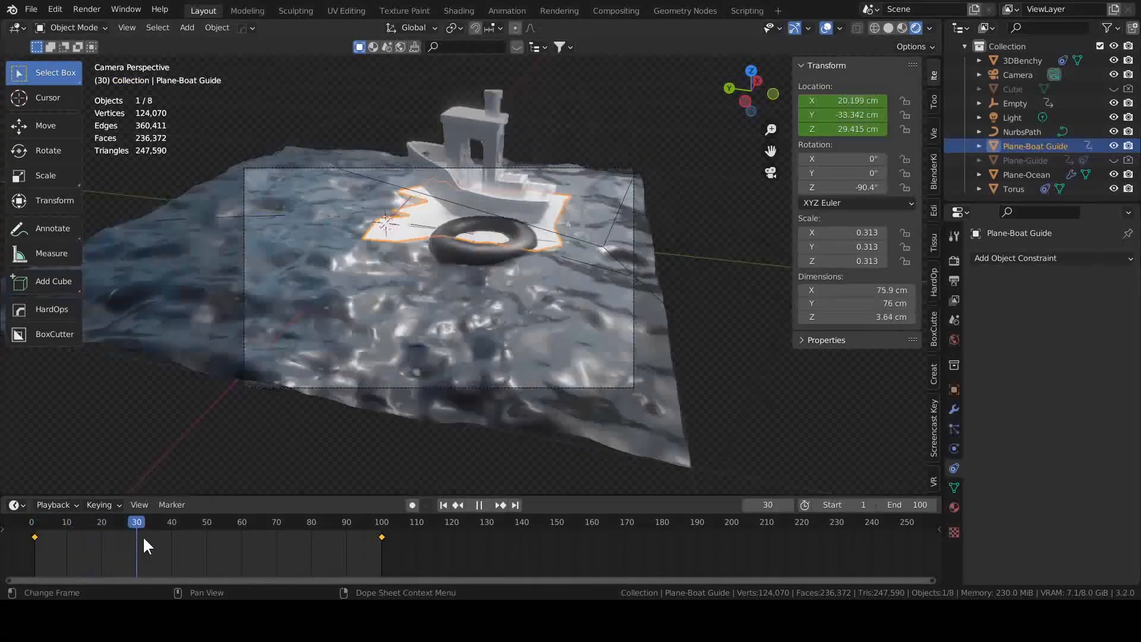
pyautogui.moveTo(262, 553); pyautogui.dragTo(380, 560)
pyautogui.press('space')
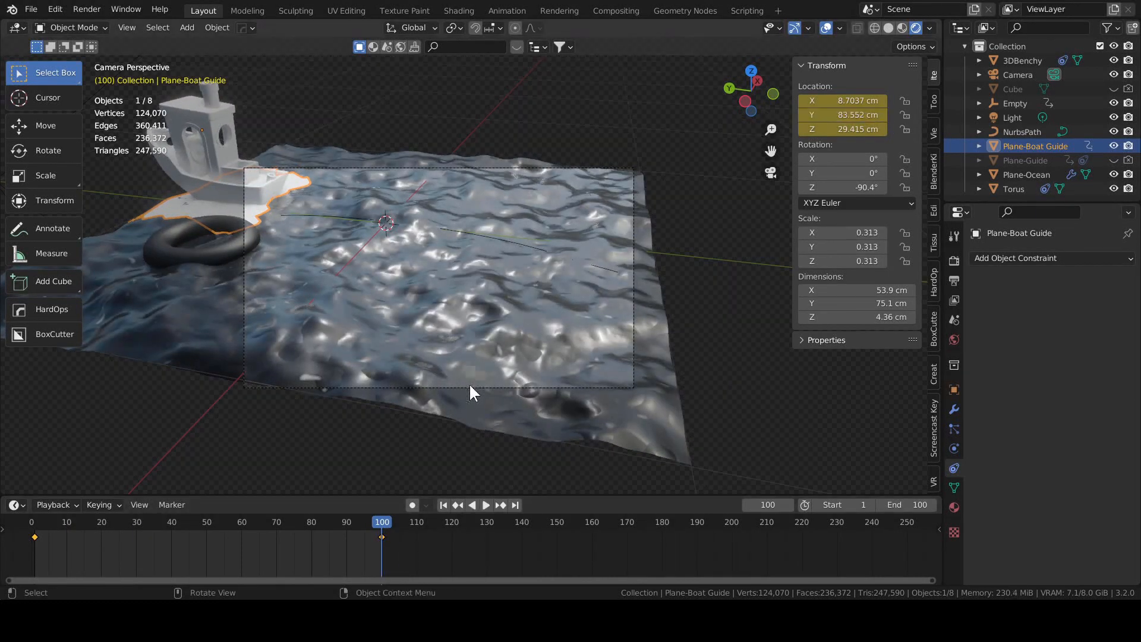
pyautogui.hotkey('shift', 'z')
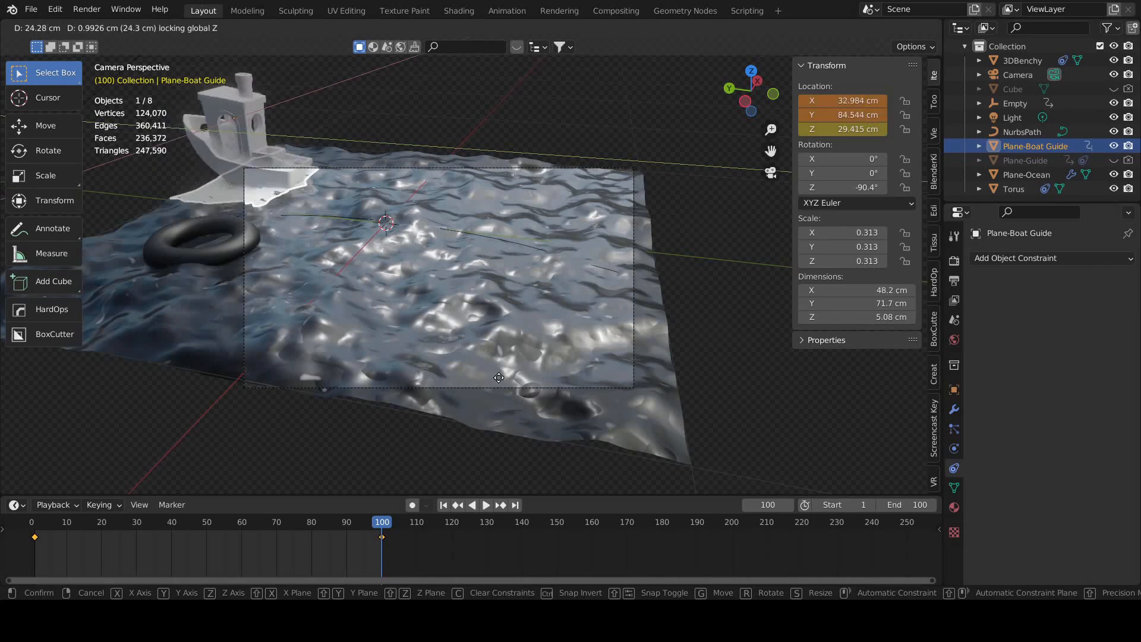
pyautogui.click(521, 382)
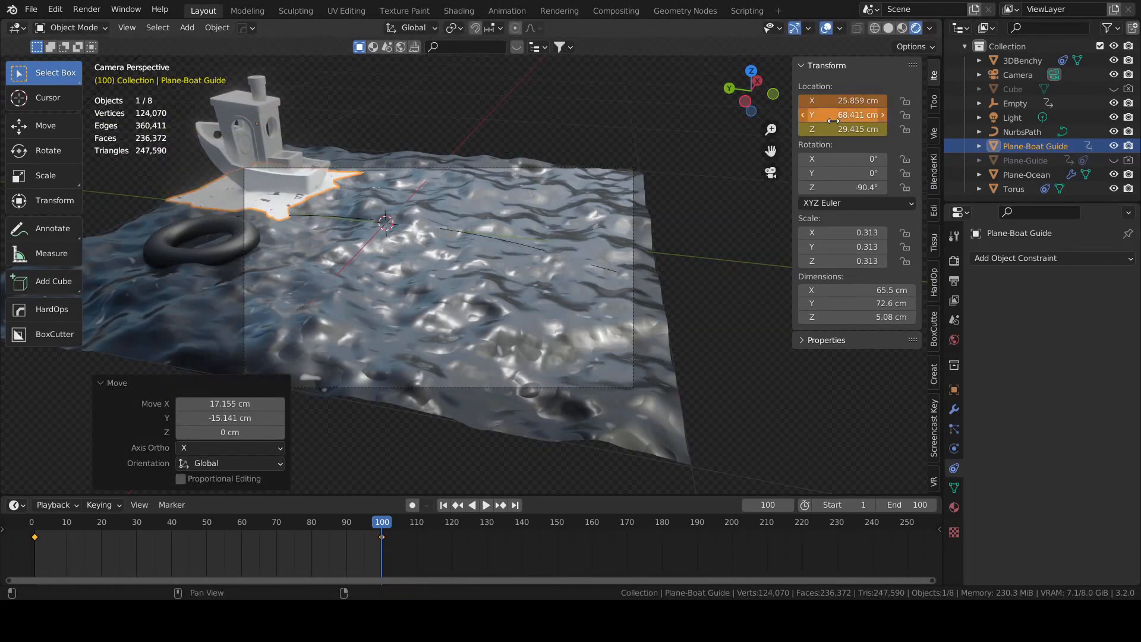
pyautogui.press('i')
# Hide Plane-Boat Guide in the viewport and play the animation from the first frame
pyautogui.click(444, 504)
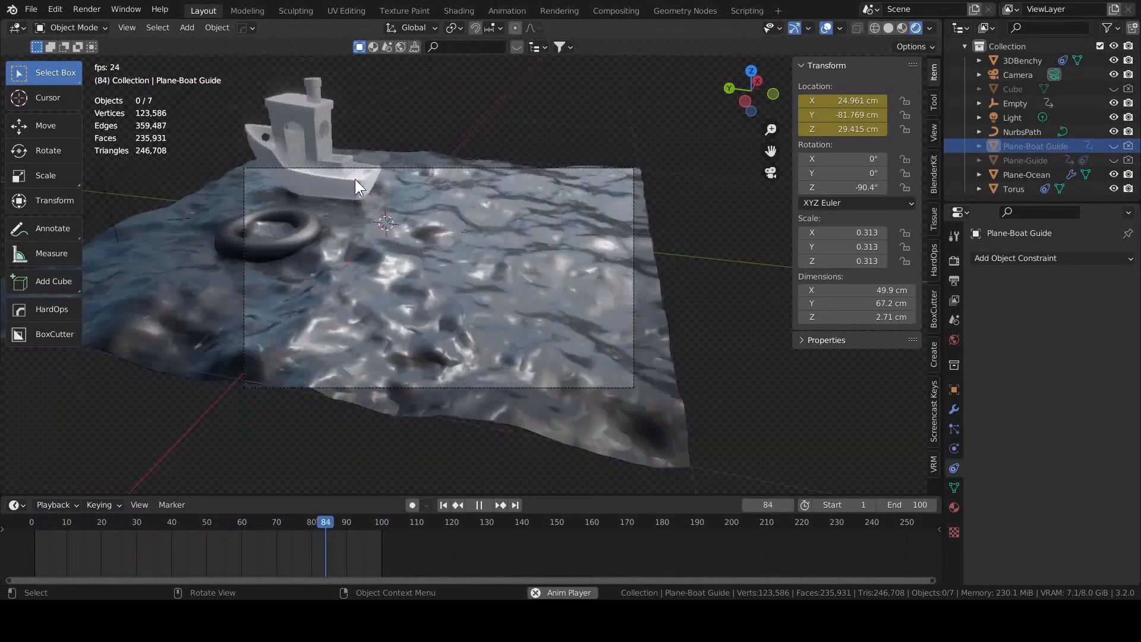
pyautogui.press('space')
# Enable Offset in 3DBenchy's Copy Location constraint and set the boat's Z location to -8 cm
pyautogui.click(294, 173)
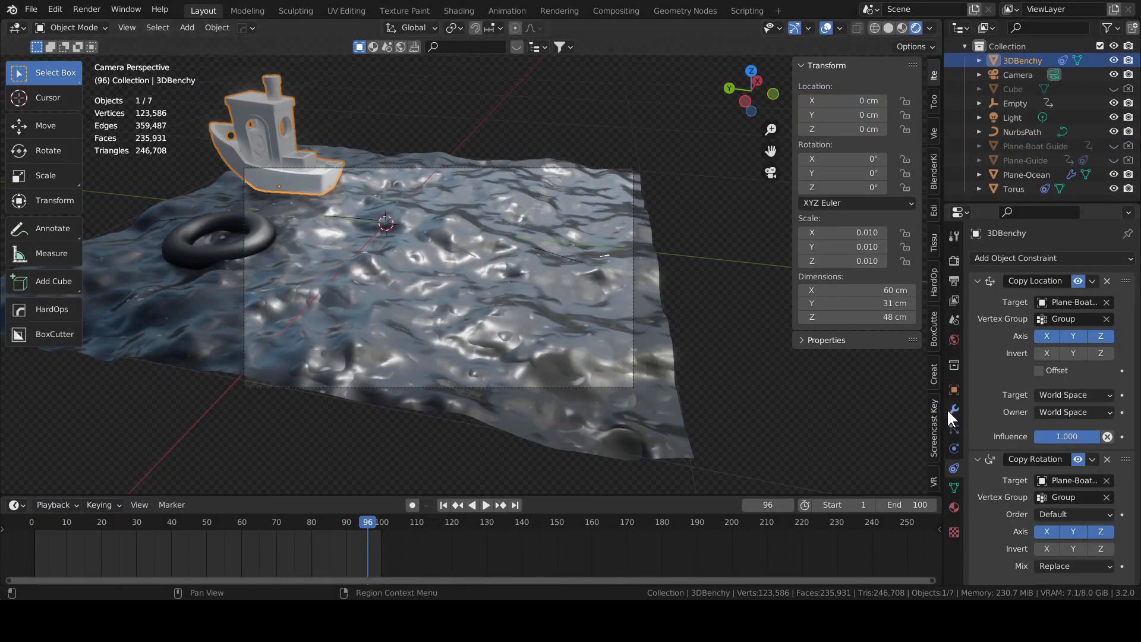
pyautogui.click(1043, 370)
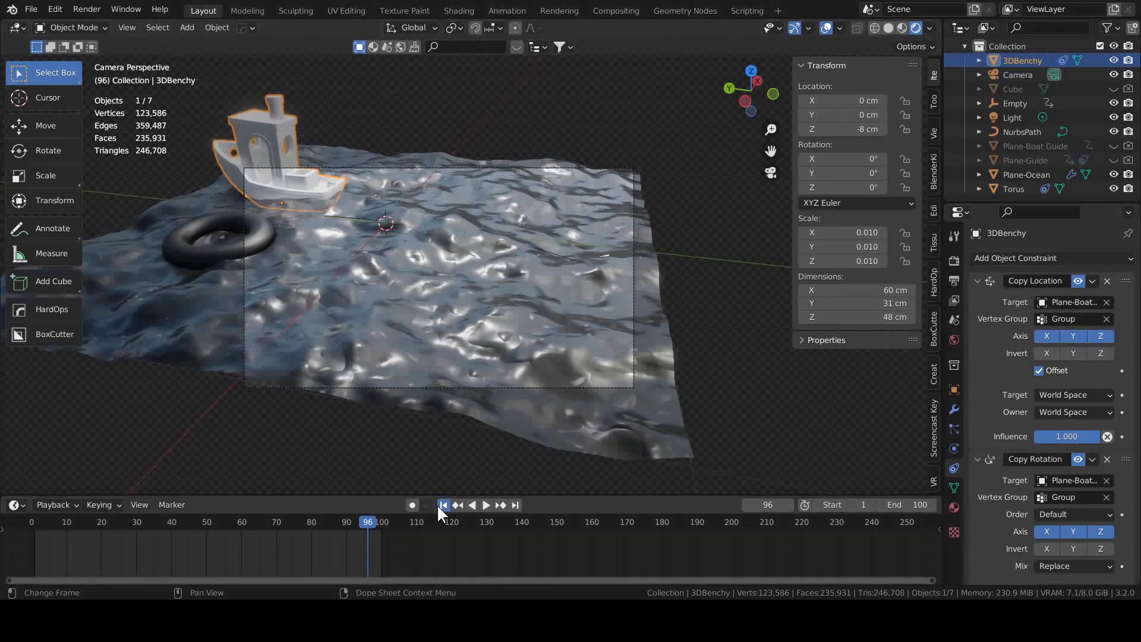
# Play the animation to check how deep the boat sits in the water beside the torus
pyautogui.press('space')
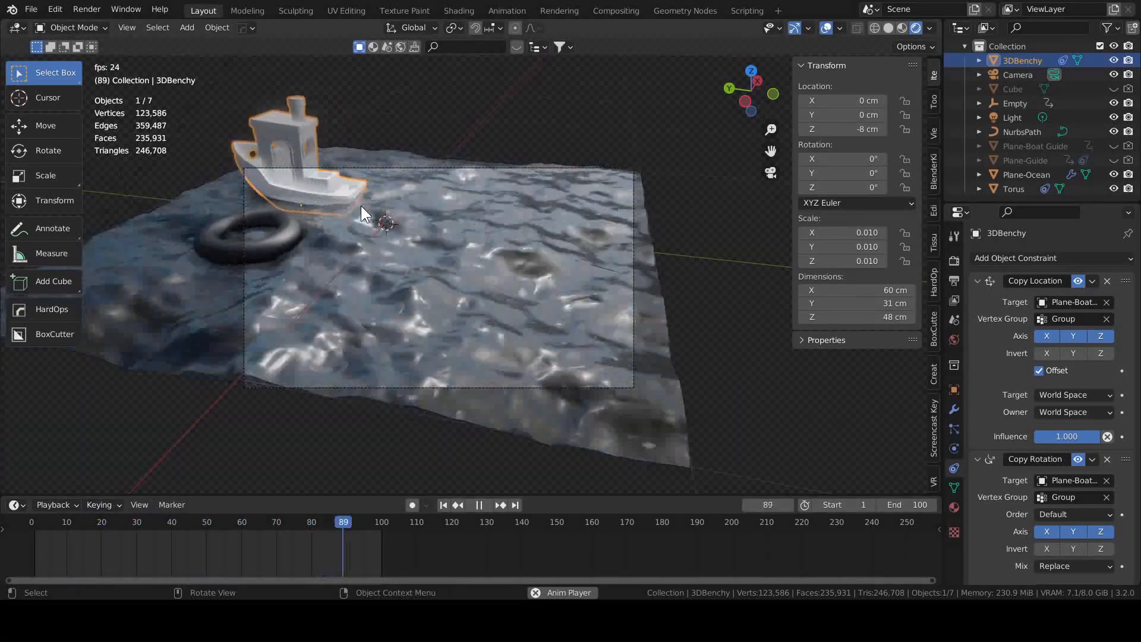
pyautogui.press('space')
pyautogui.click(443, 504)
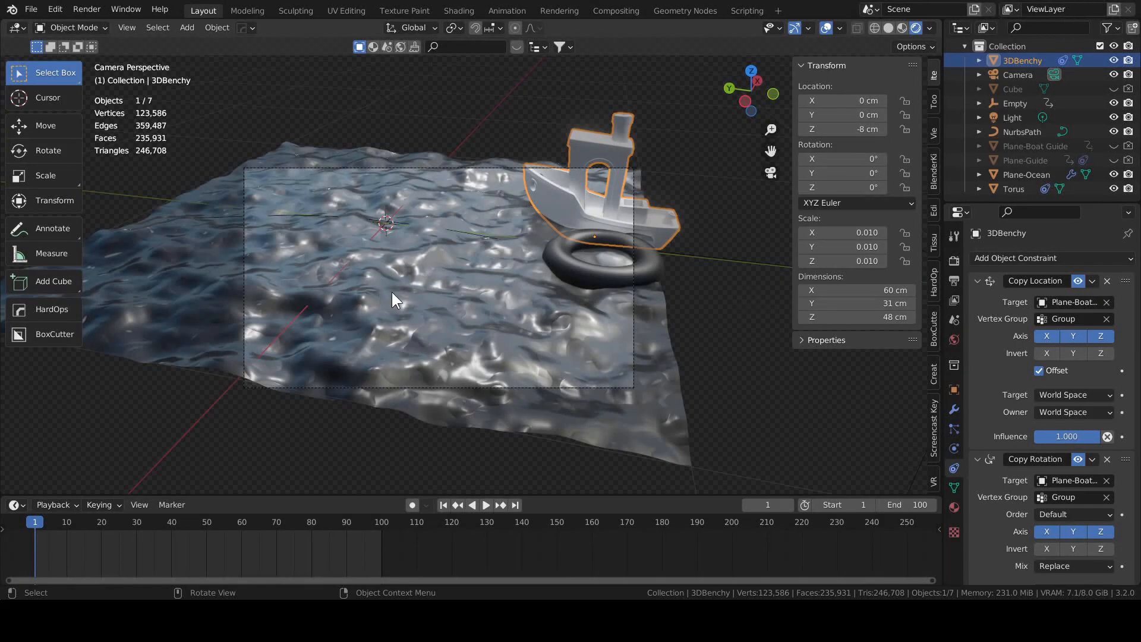
pyautogui.click(198, 309)
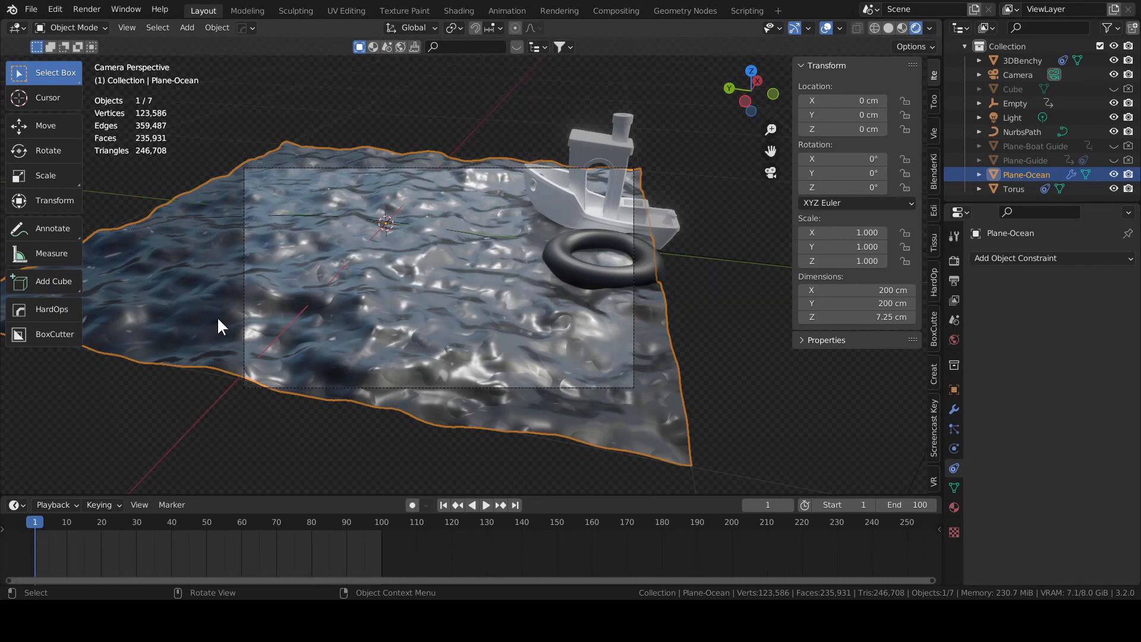
pyautogui.click(486, 505)
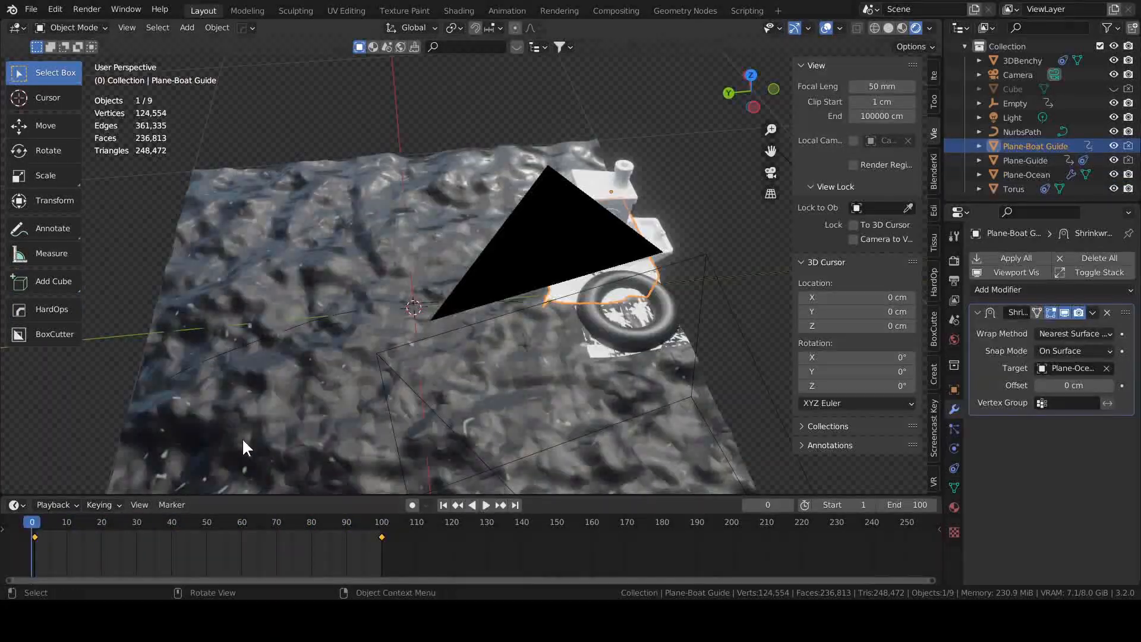
# Look through the camera, briefly play the animation, and hide Plane-Boat Guide in the viewport
pyautogui.press('KP_0')
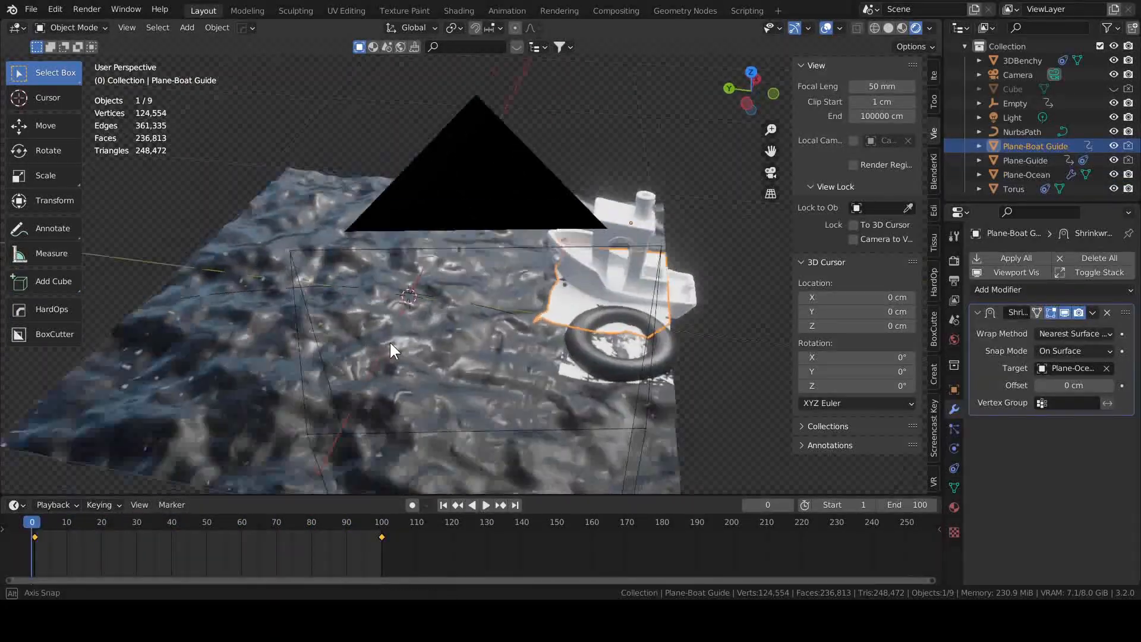
pyautogui.press('space')
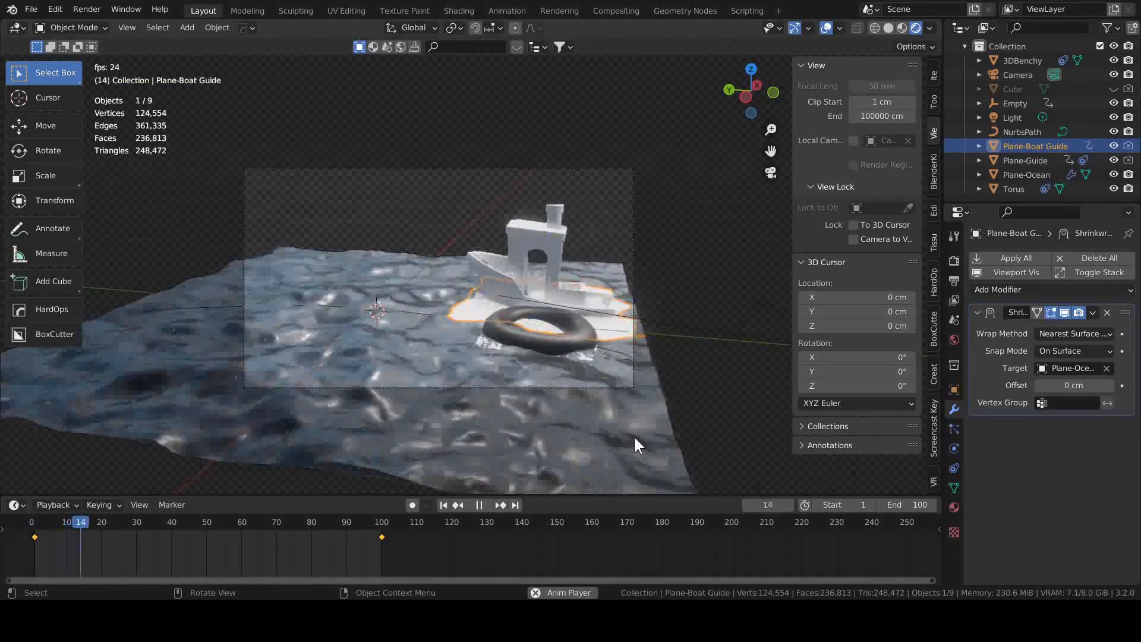
pyautogui.press('space')
pyautogui.click(1112, 146)
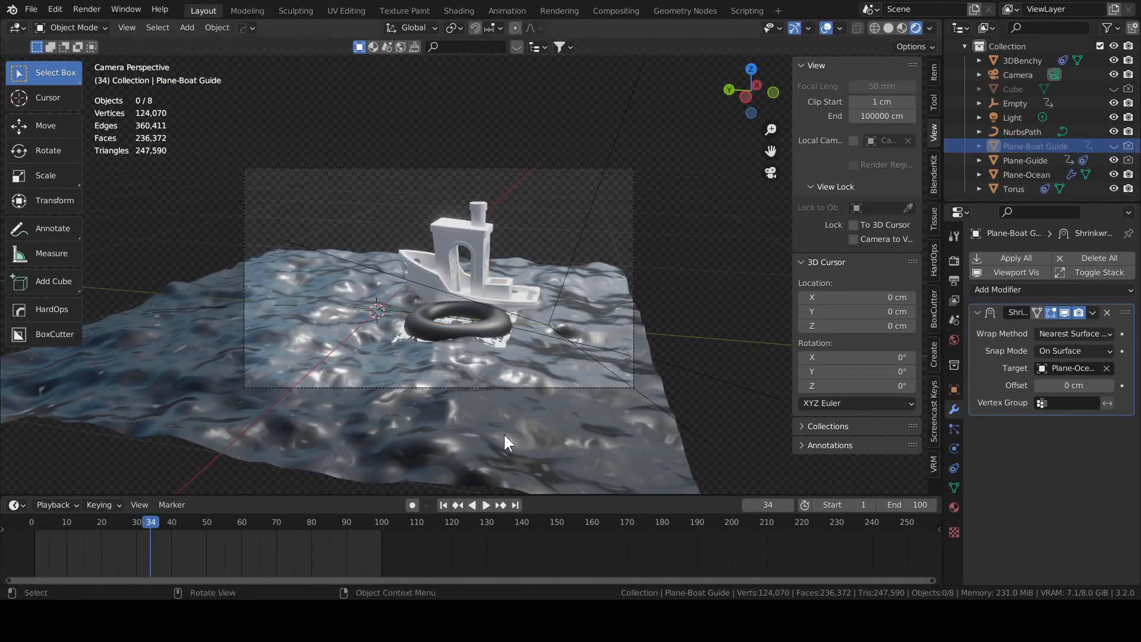
# Play the animation from the first frame and examine the boat and torus floating on the water up close
pyautogui.click(443, 506)
pyautogui.click(485, 505)
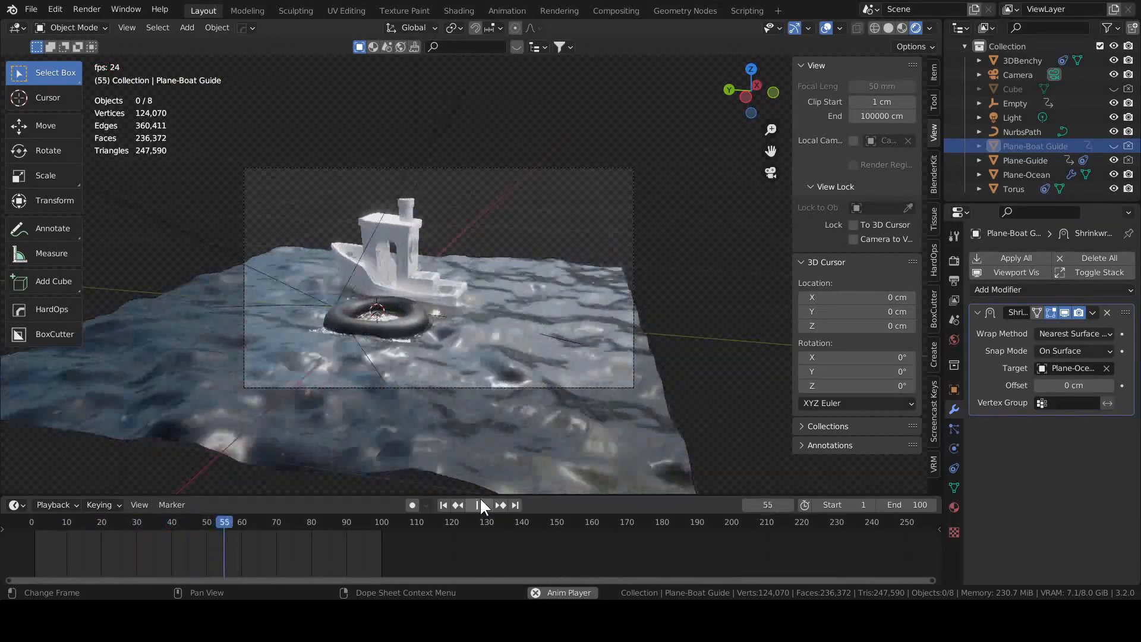
pyautogui.scroll(3, 501, 395)
pyautogui.scroll(-3, 502, 395)
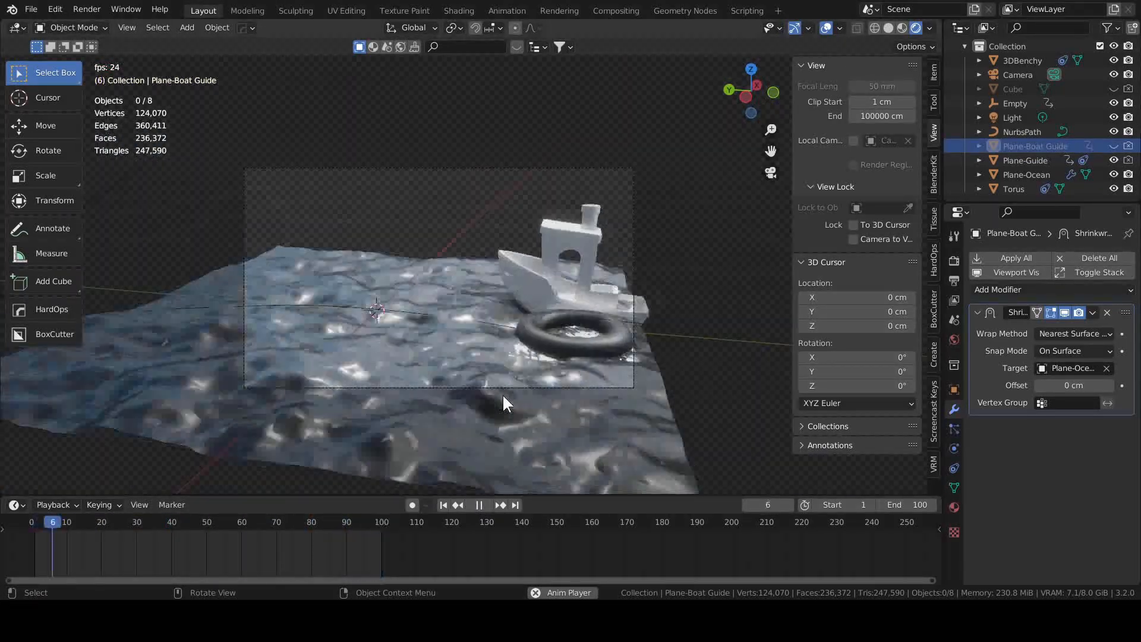
pyautogui.moveTo(501, 393)
pyautogui.mouseDown(button='middle')
pyautogui.moveTo(501, 405)
pyautogui.moveTo(496, 384)
pyautogui.mouseUp(button='middle')
pyautogui.scroll(4, 501, 404)
pyautogui.scroll(-3, 501, 403)
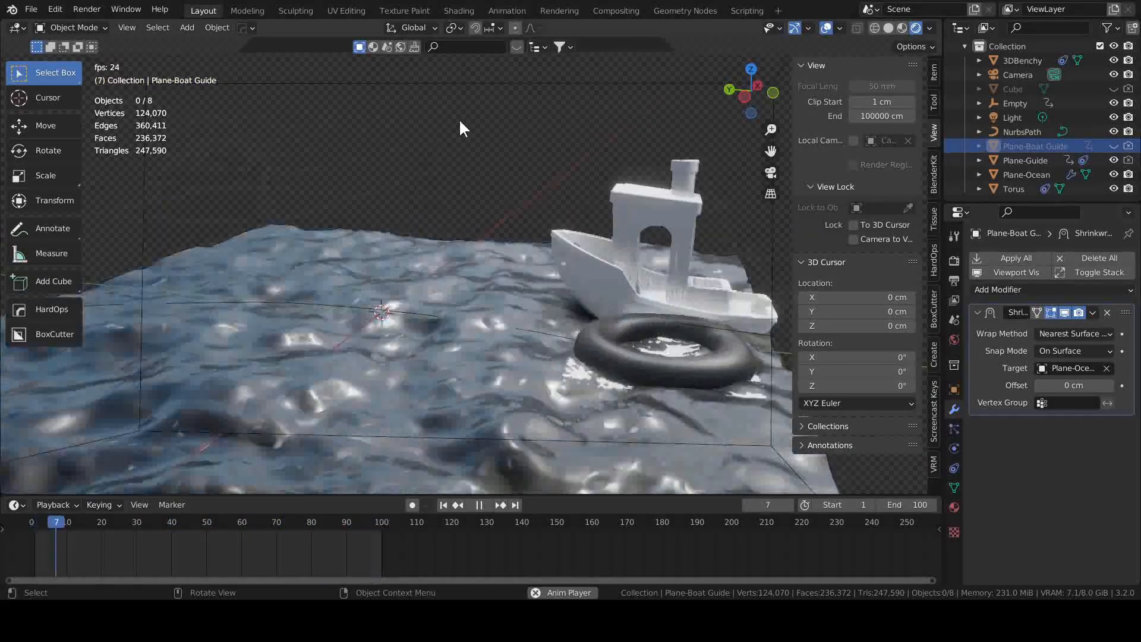
# Display Plane-Ocean's material nodes in the Shading workspace and examine the displacement input of the Material Output
pyautogui.click(457, 9)
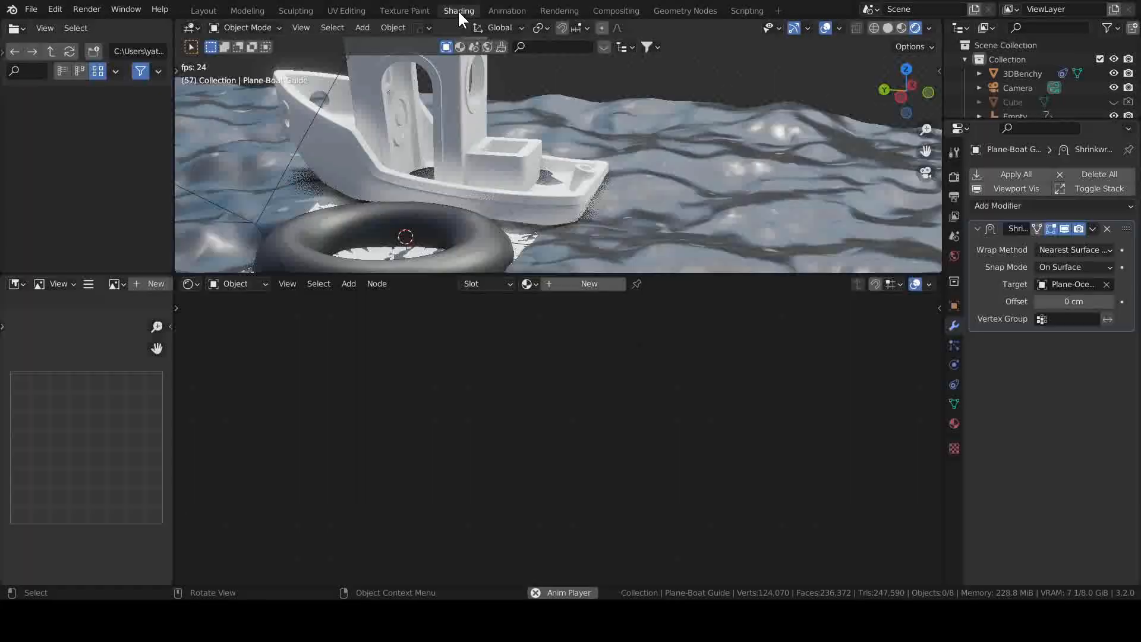
pyautogui.click(679, 237)
pyautogui.moveTo(609, 448); pyautogui.dragTo(385, 453, button='middle')
pyautogui.scroll(3, 696, 423)
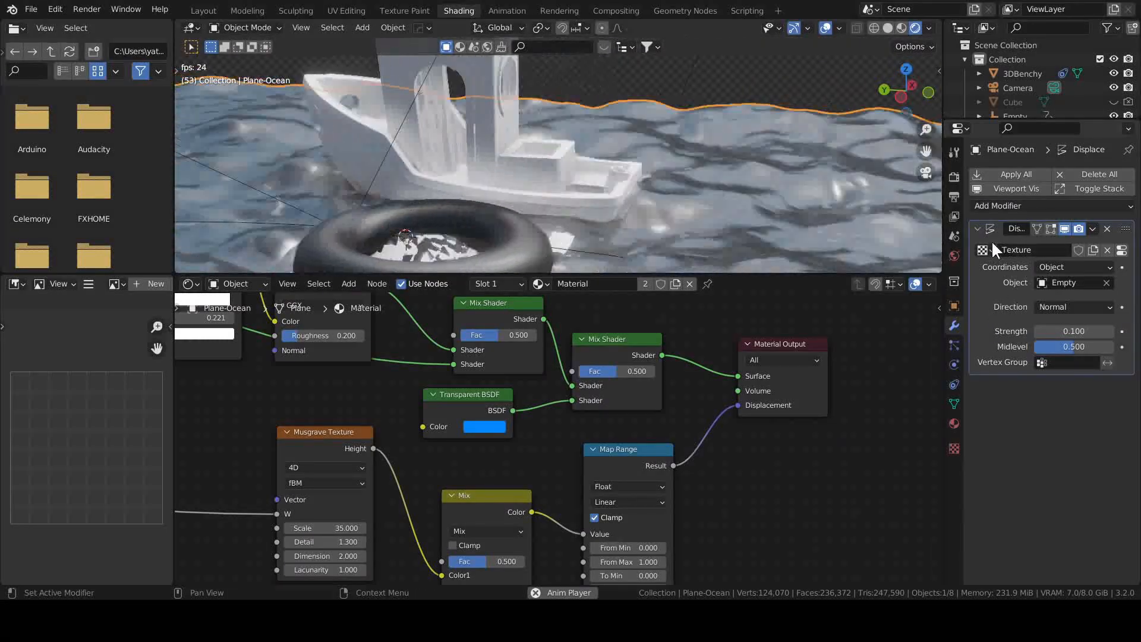
# Widen the modifier settings area and open the list of available modifiers for Plane-Ocean
pyautogui.moveTo(942, 255); pyautogui.dragTo(850, 262)
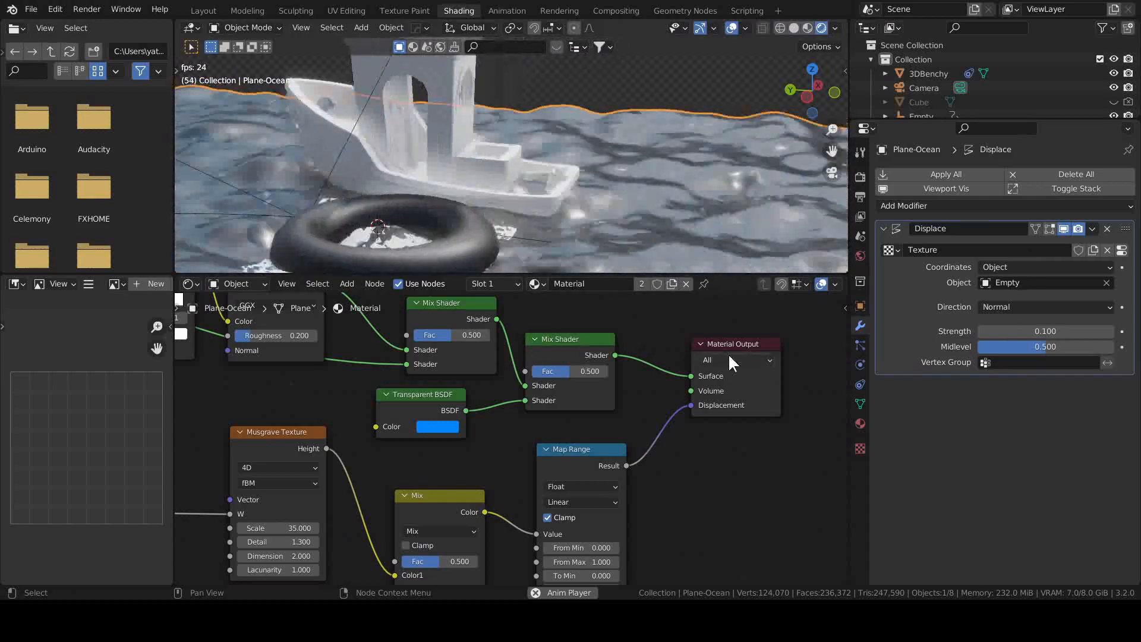
pyautogui.click(925, 206)
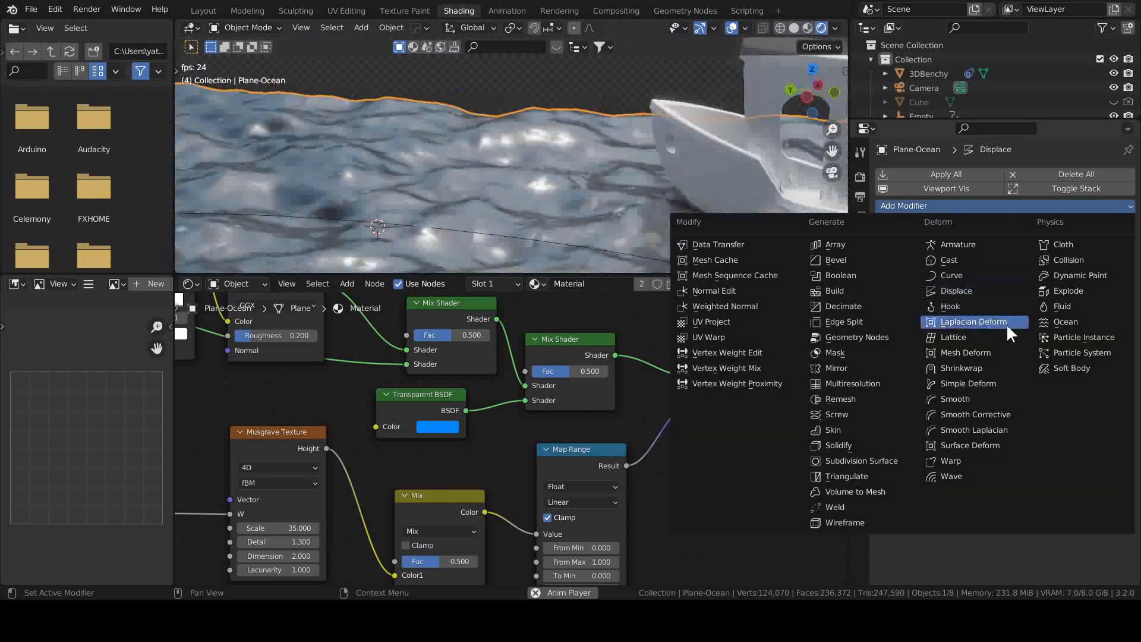